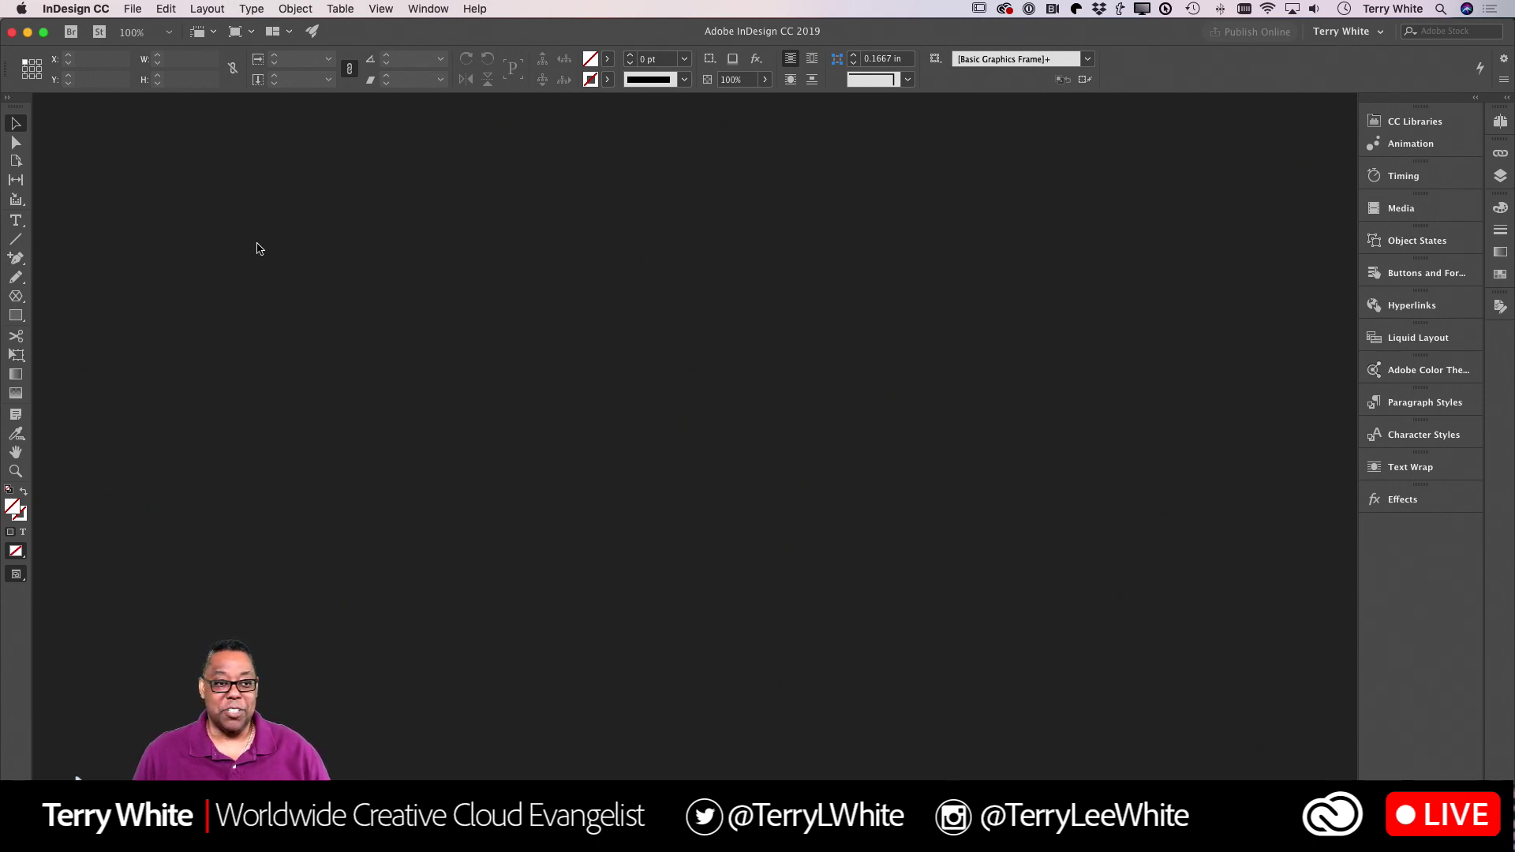
# Create a landscape 11 x 8.5 in document with three columns from a recent custom preset.
pyautogui.click(133, 9)
pyautogui.moveTo(138, 27)
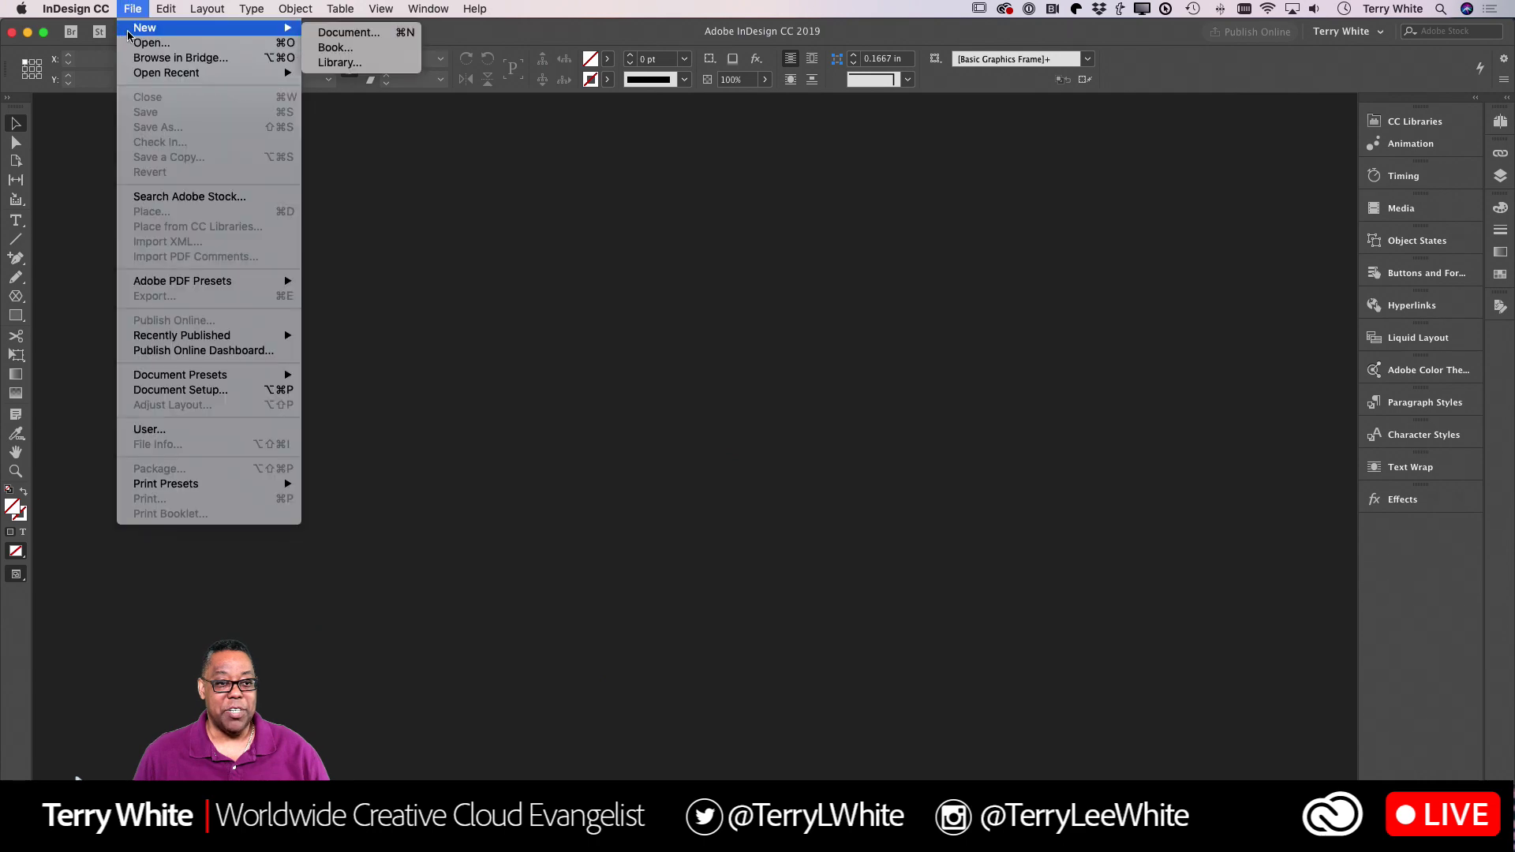
pyautogui.click(353, 32)
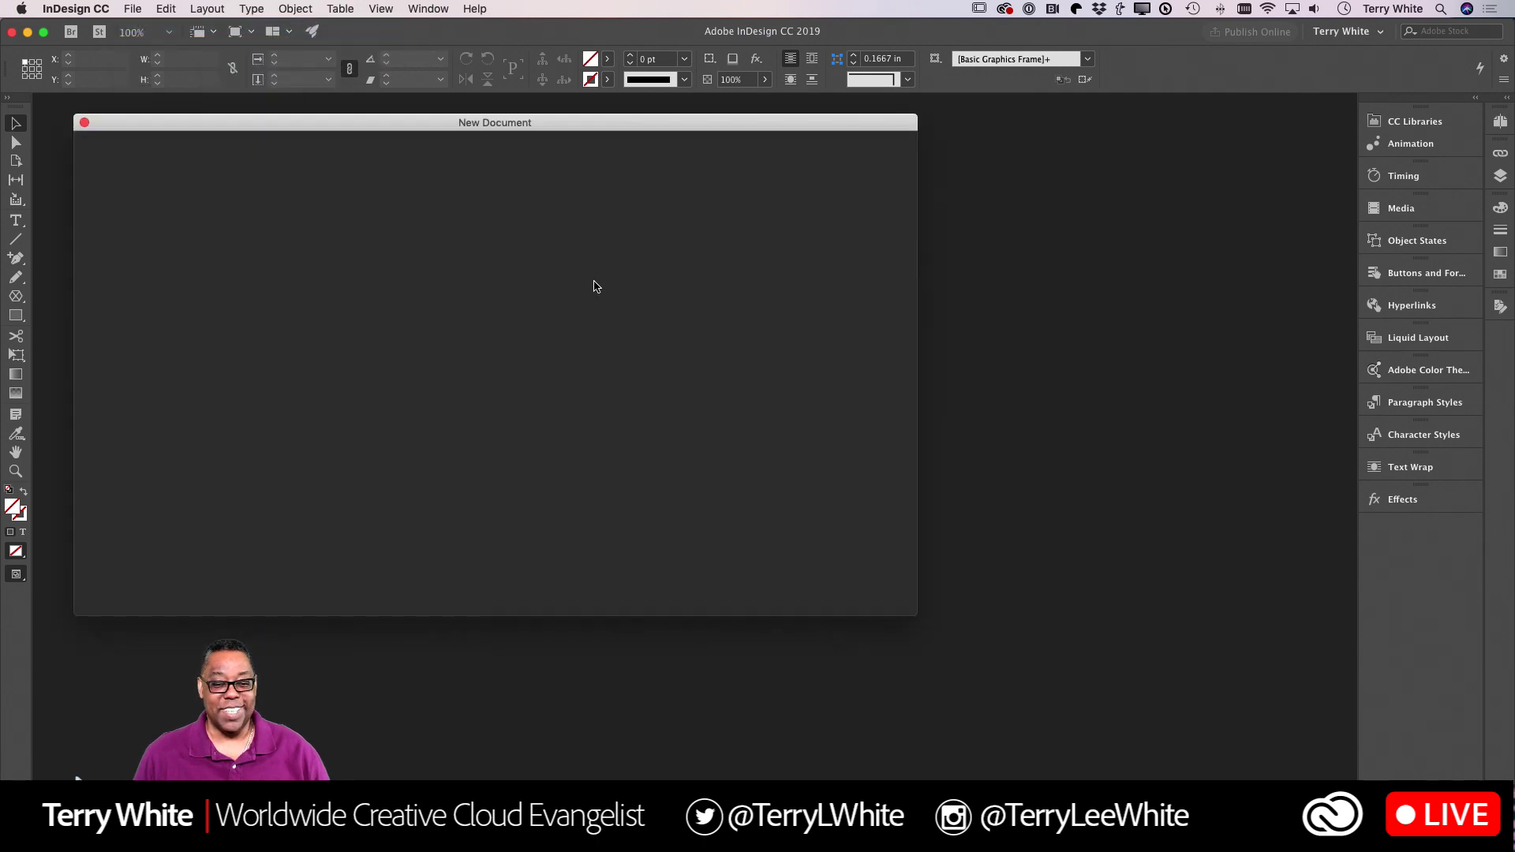
pyautogui.scroll(-10, 503, 327)
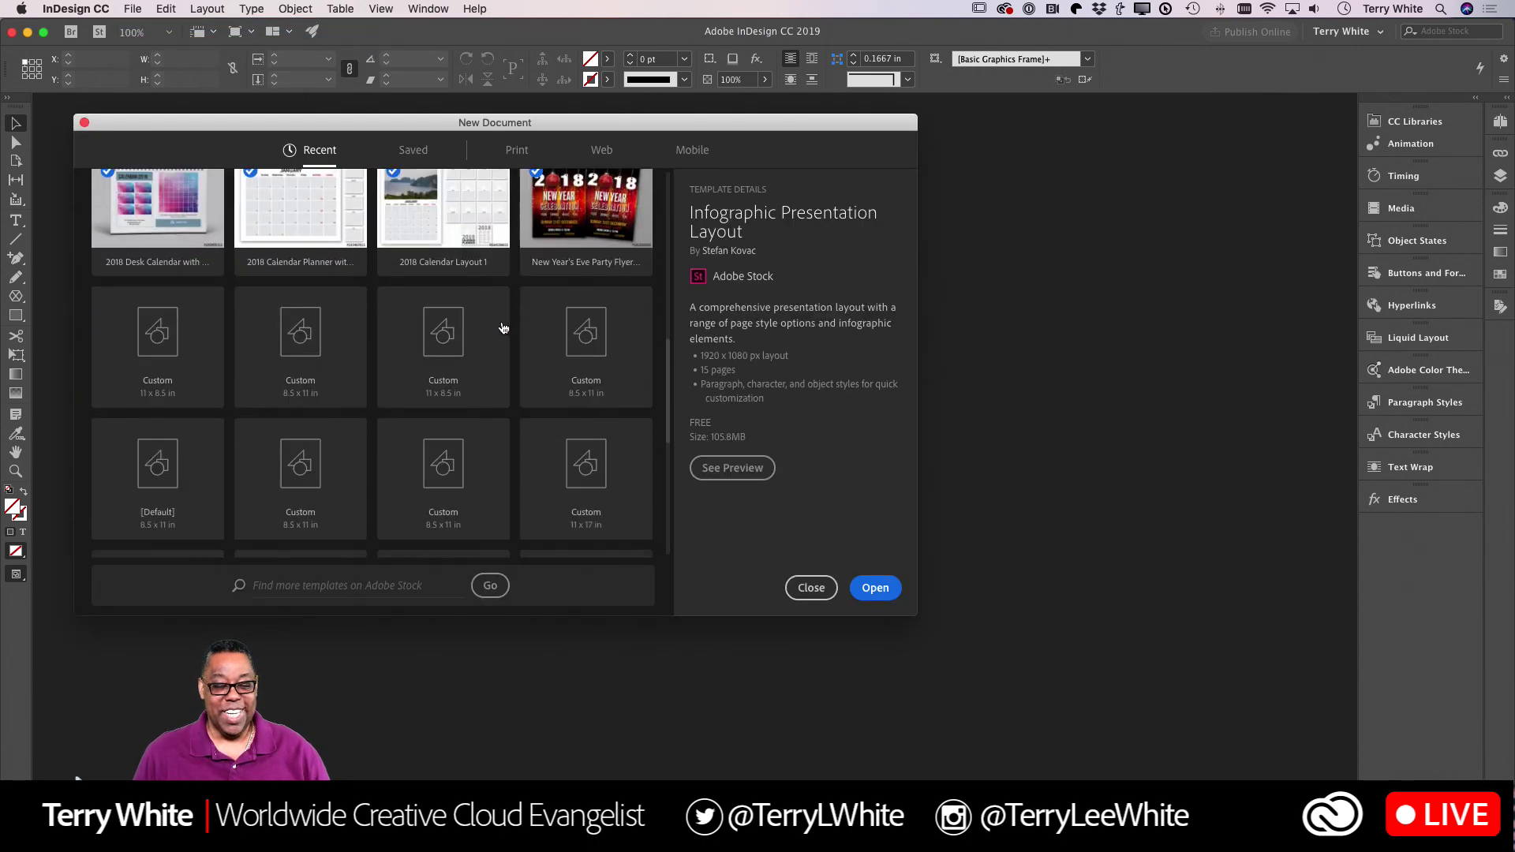
pyautogui.doubleClick(135, 280)
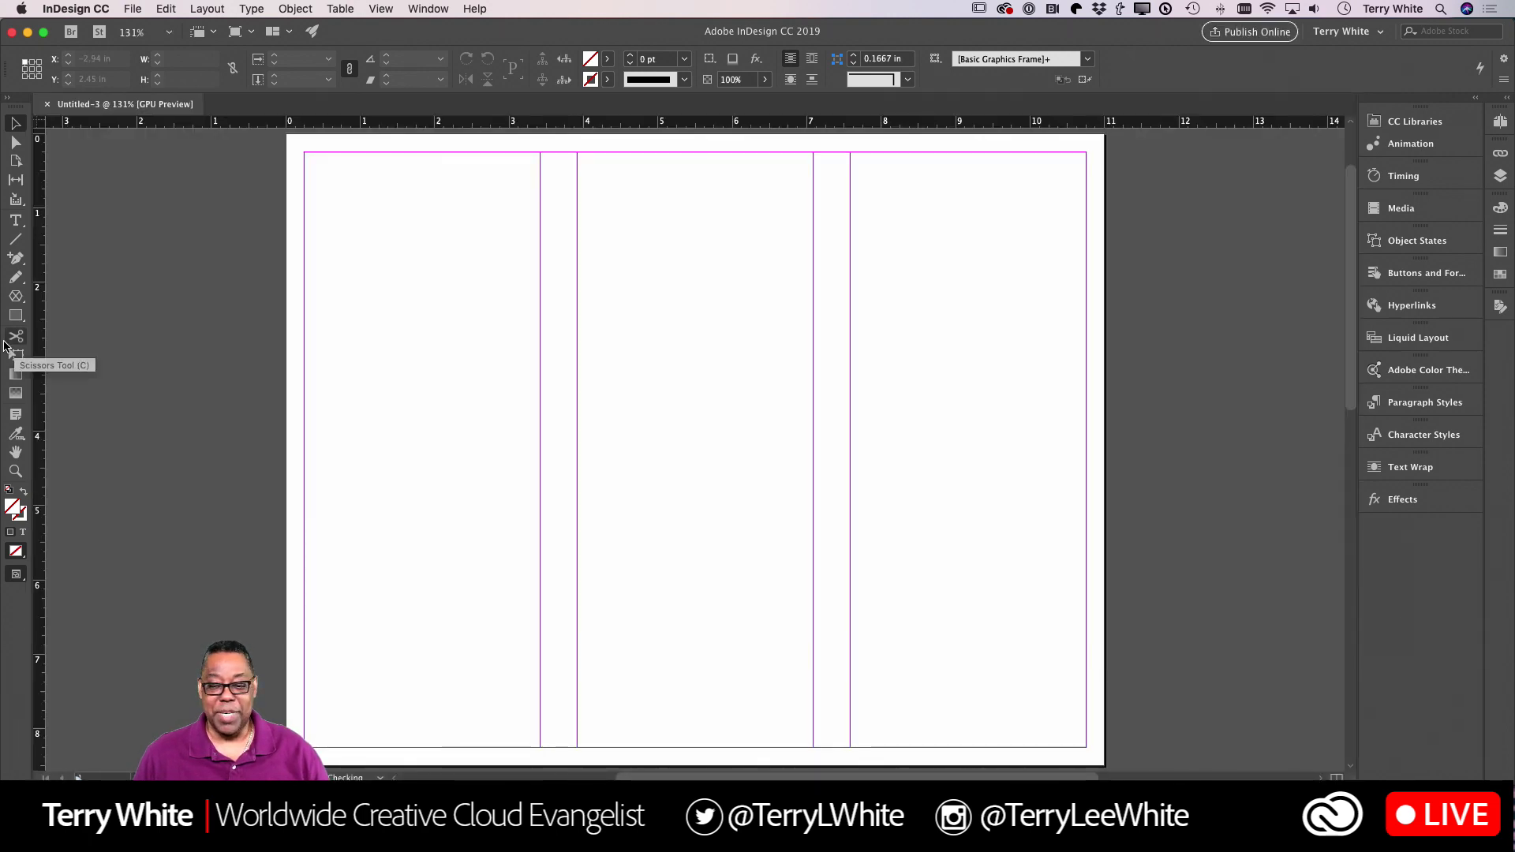
pyautogui.scroll(-3, 273, 408)
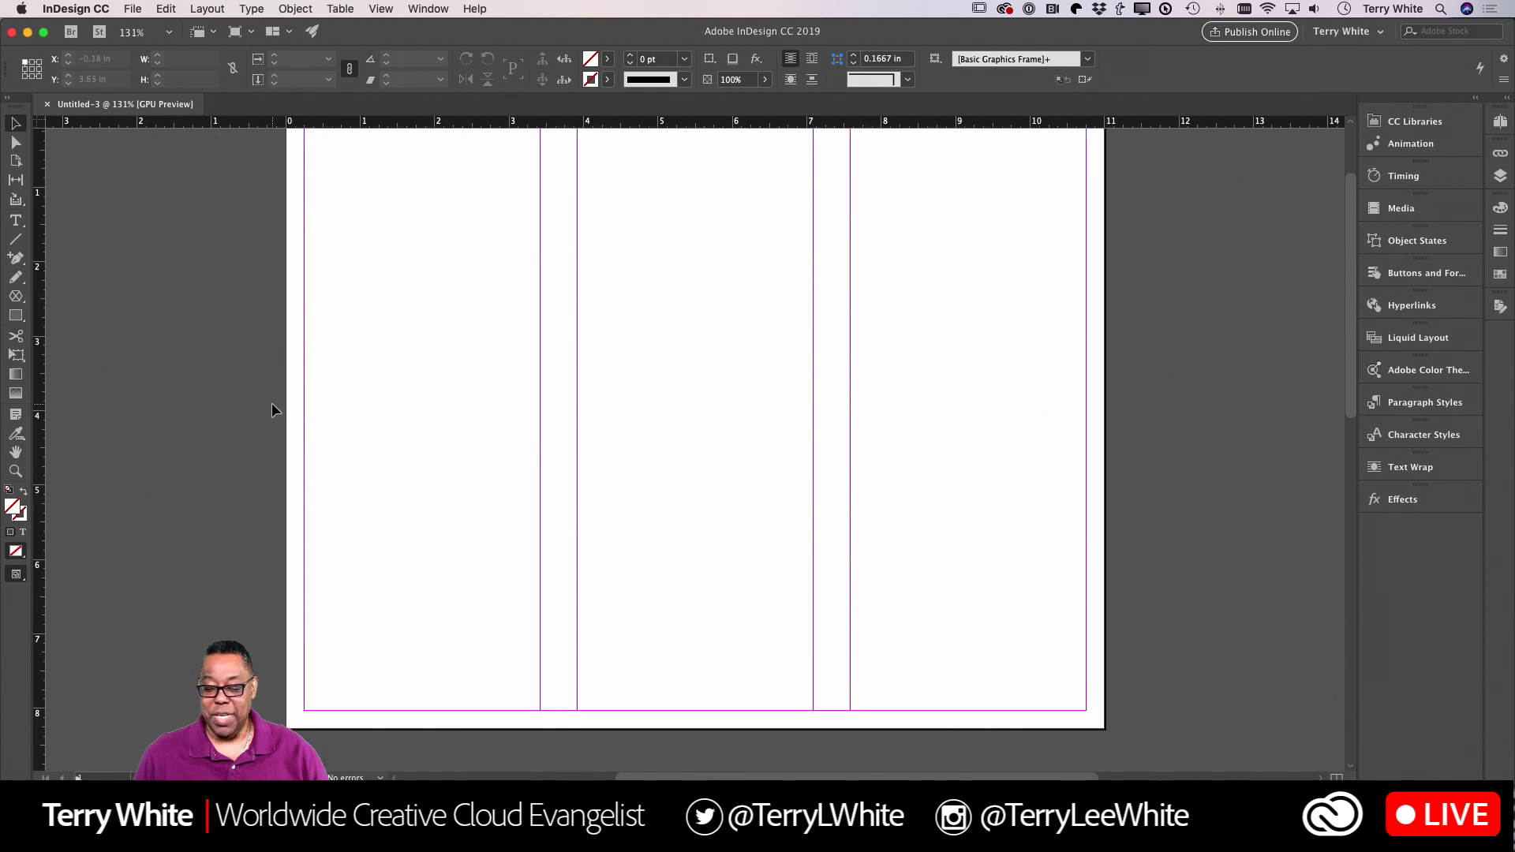
pyautogui.scroll(3, 271, 408)
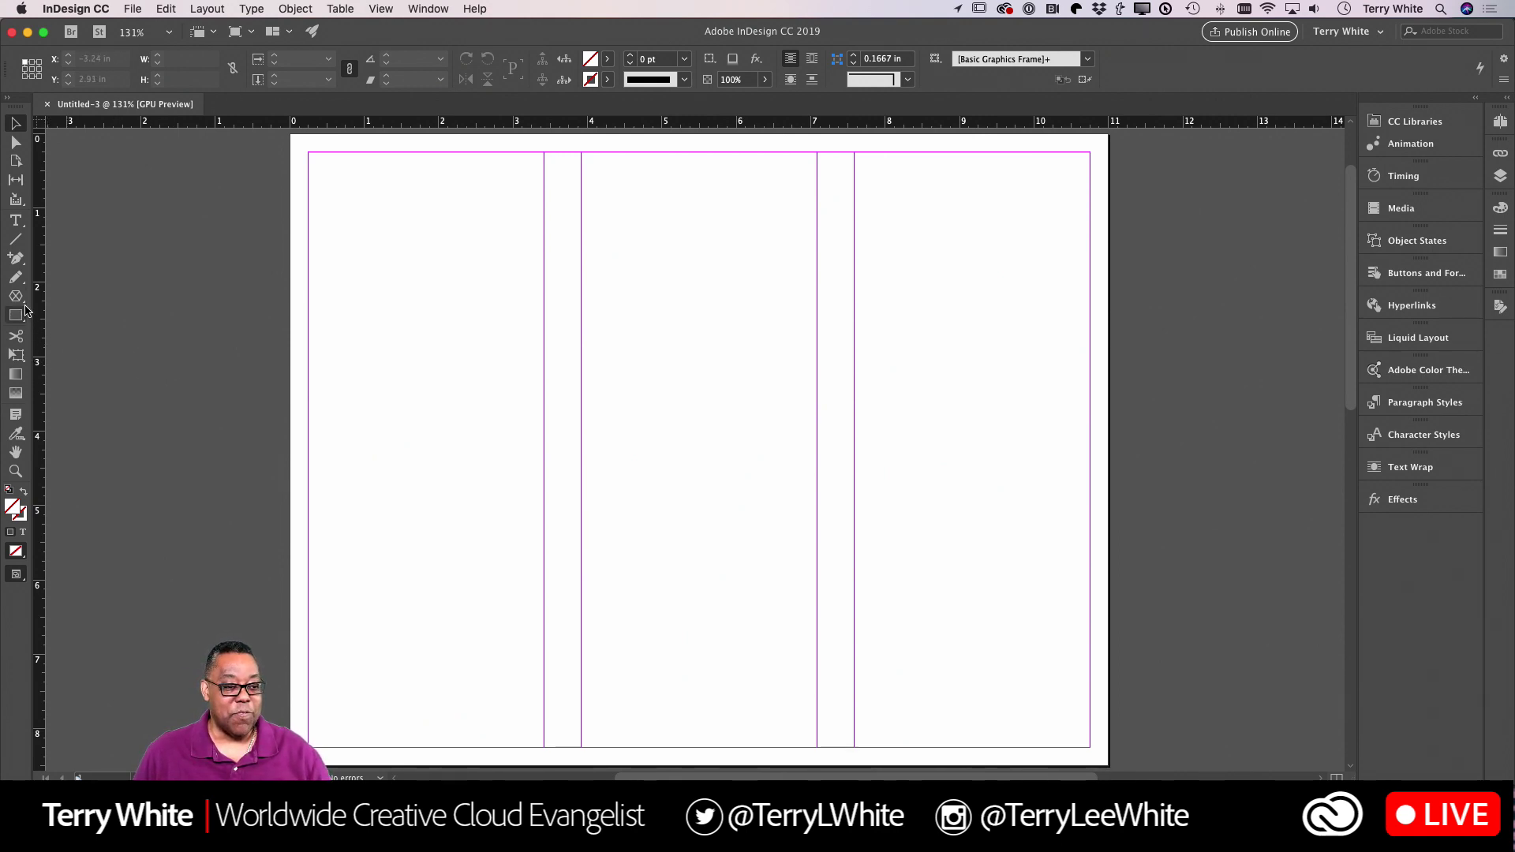
# Draw a rectangular image frame about 3.17 x 2.26 in across the first column and fill it with the library's man-on-mountain sunset photo, fitted proportionally.
pyautogui.moveTo(16, 296); pyautogui.dragTo(79, 314)
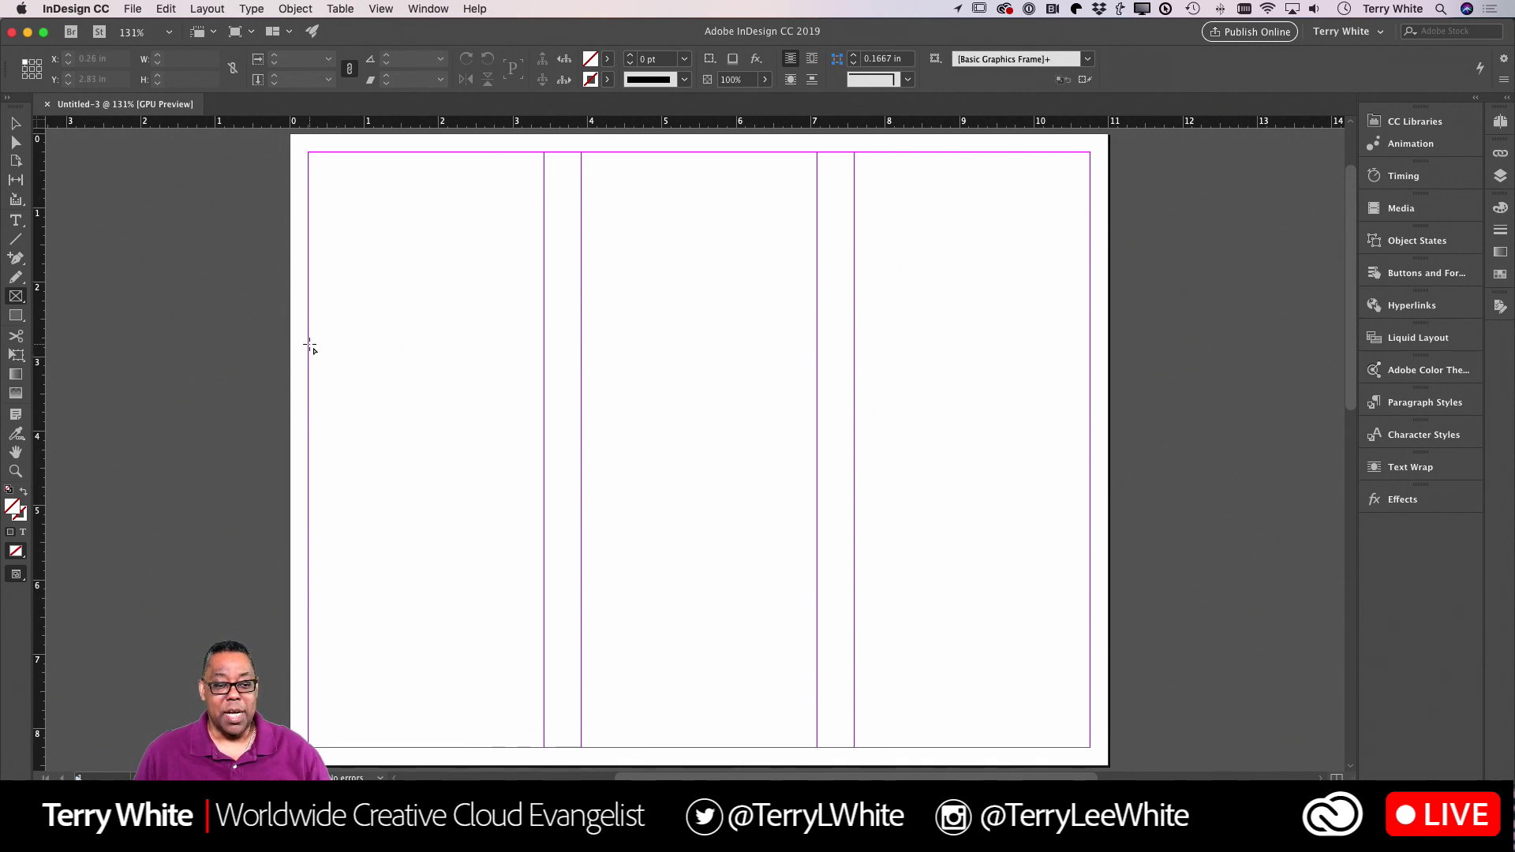
pyautogui.moveTo(309, 345); pyautogui.dragTo(544, 512)
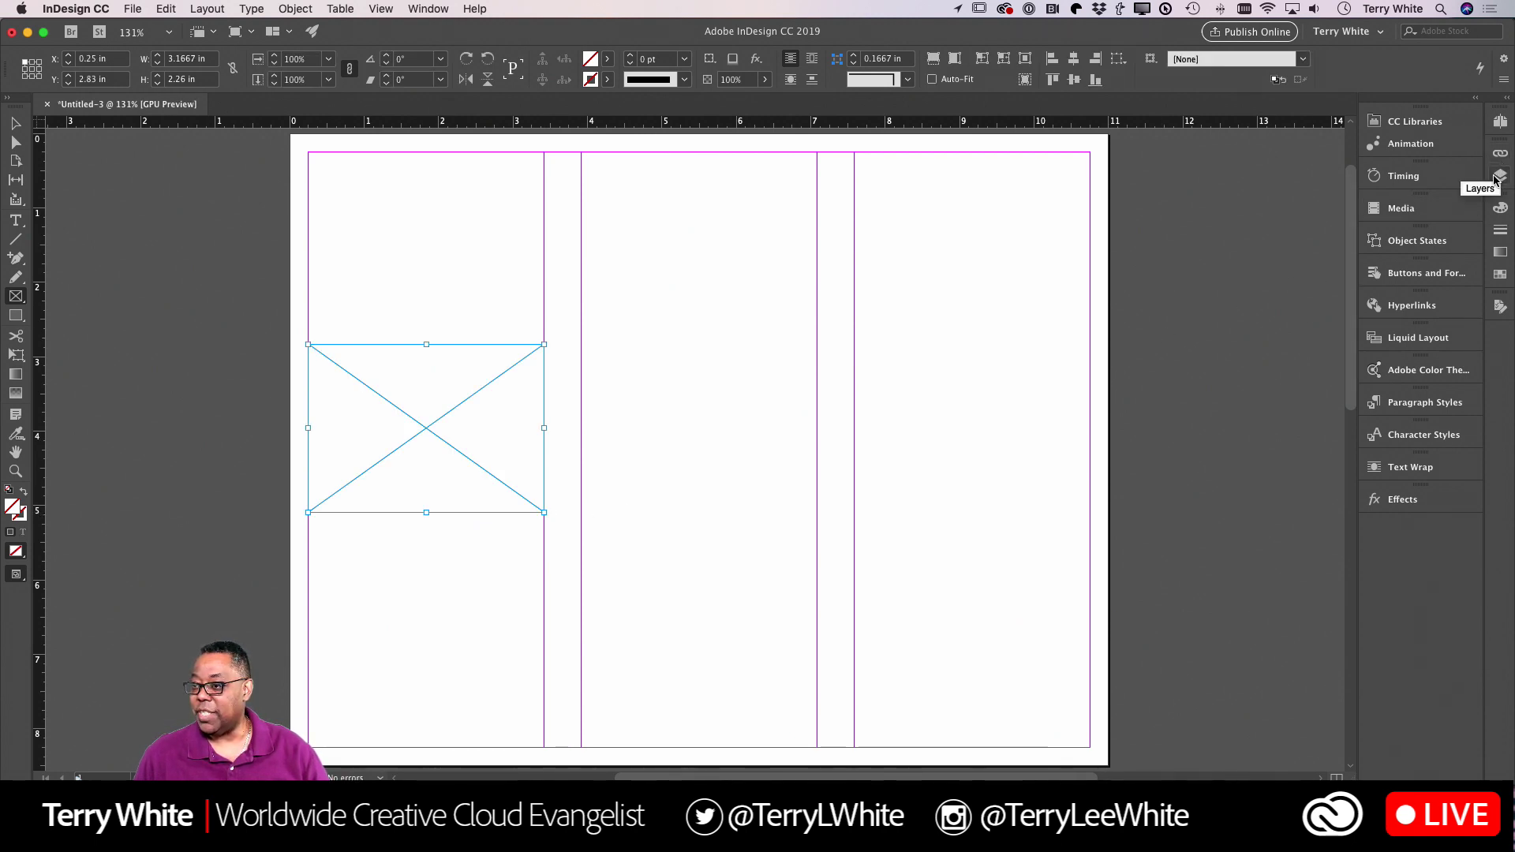
pyautogui.click(1414, 122)
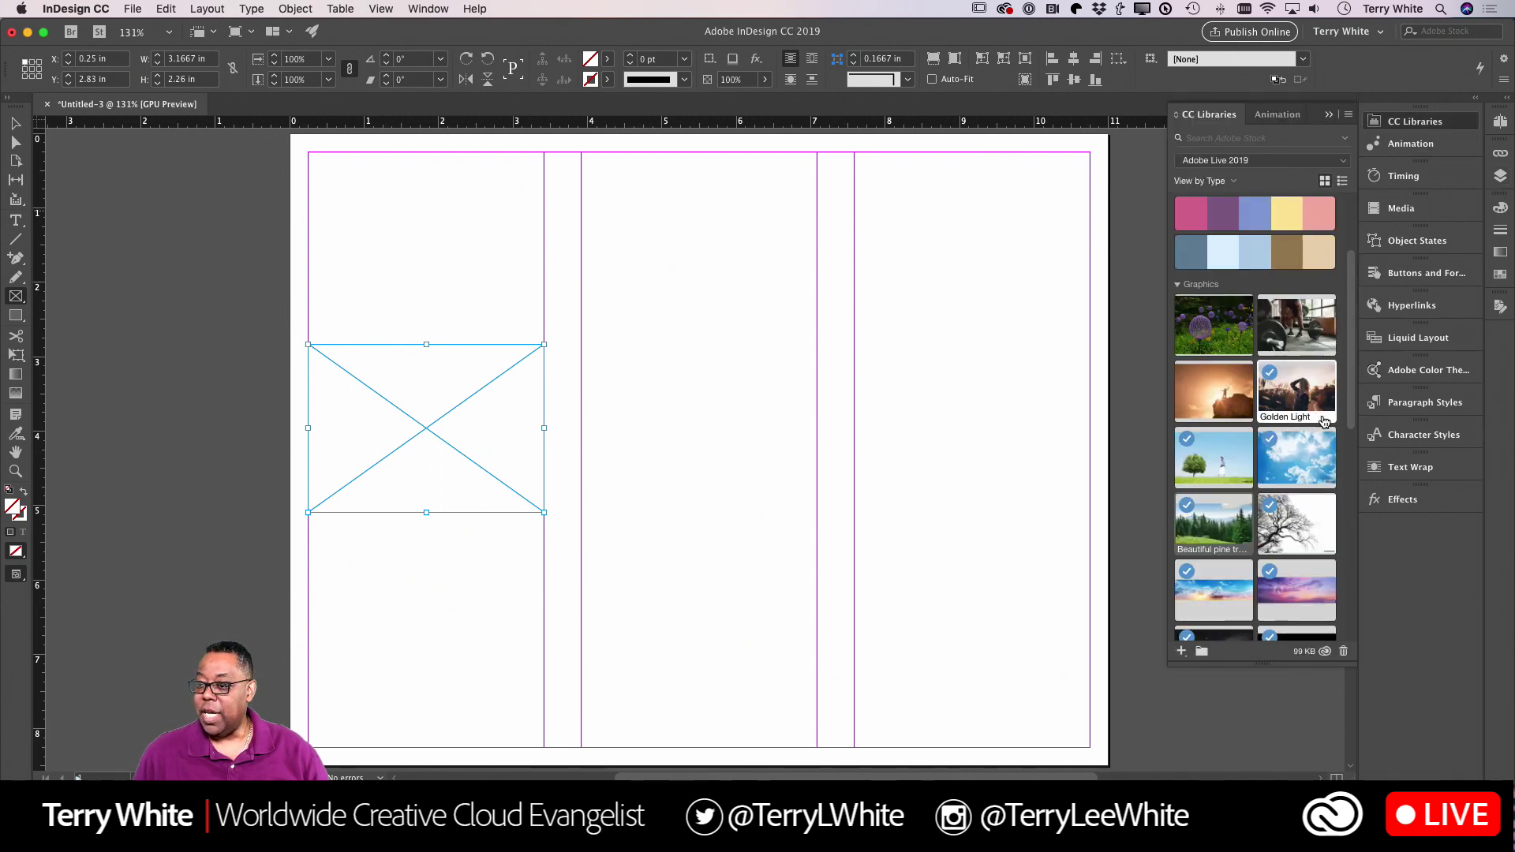
pyautogui.moveTo(1205, 412); pyautogui.dragTo(396, 423)
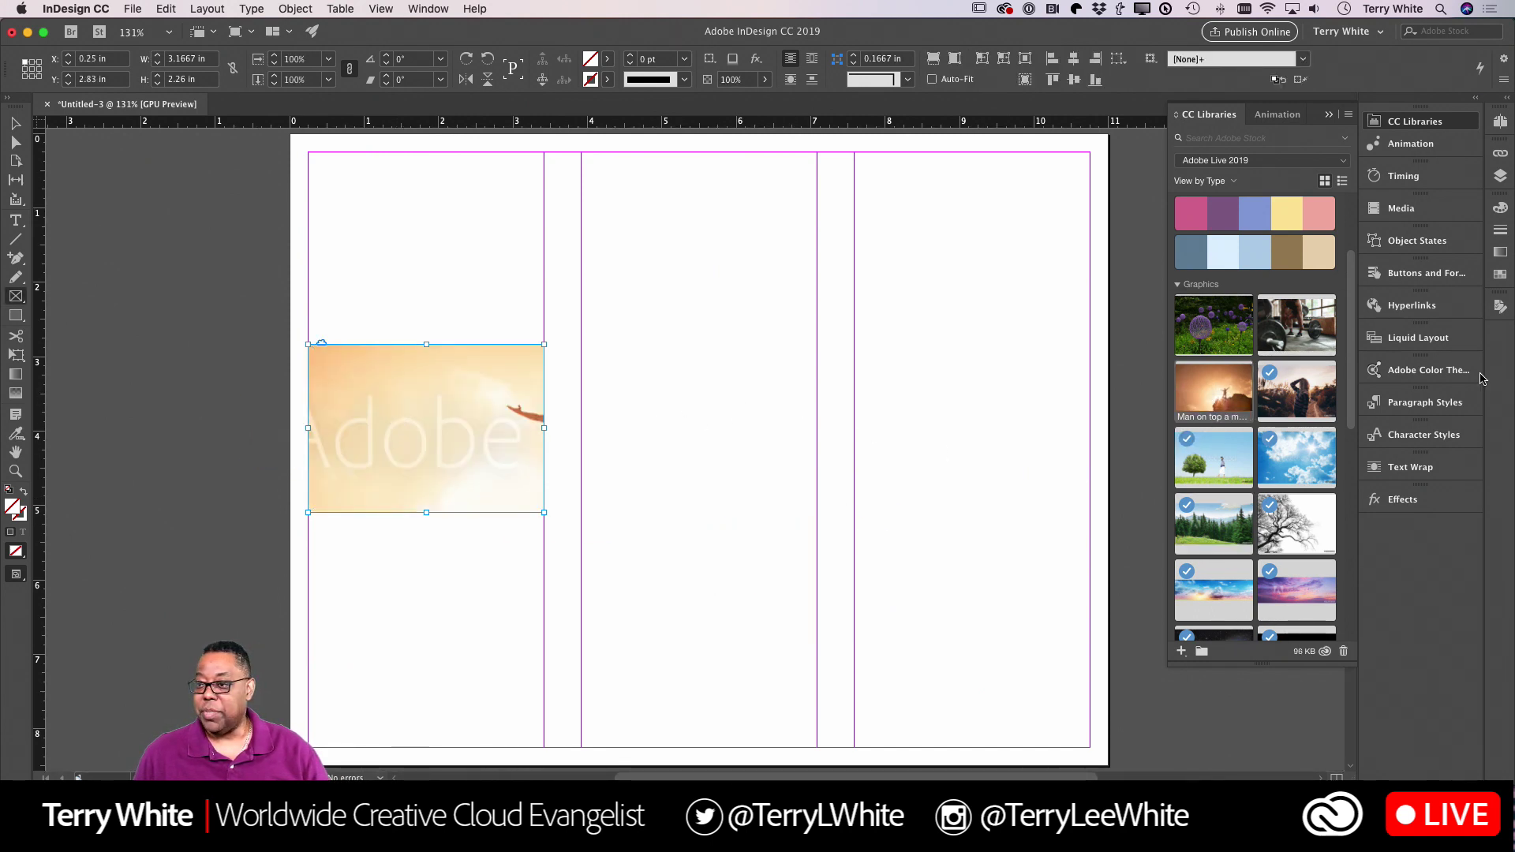
pyautogui.click(933, 62)
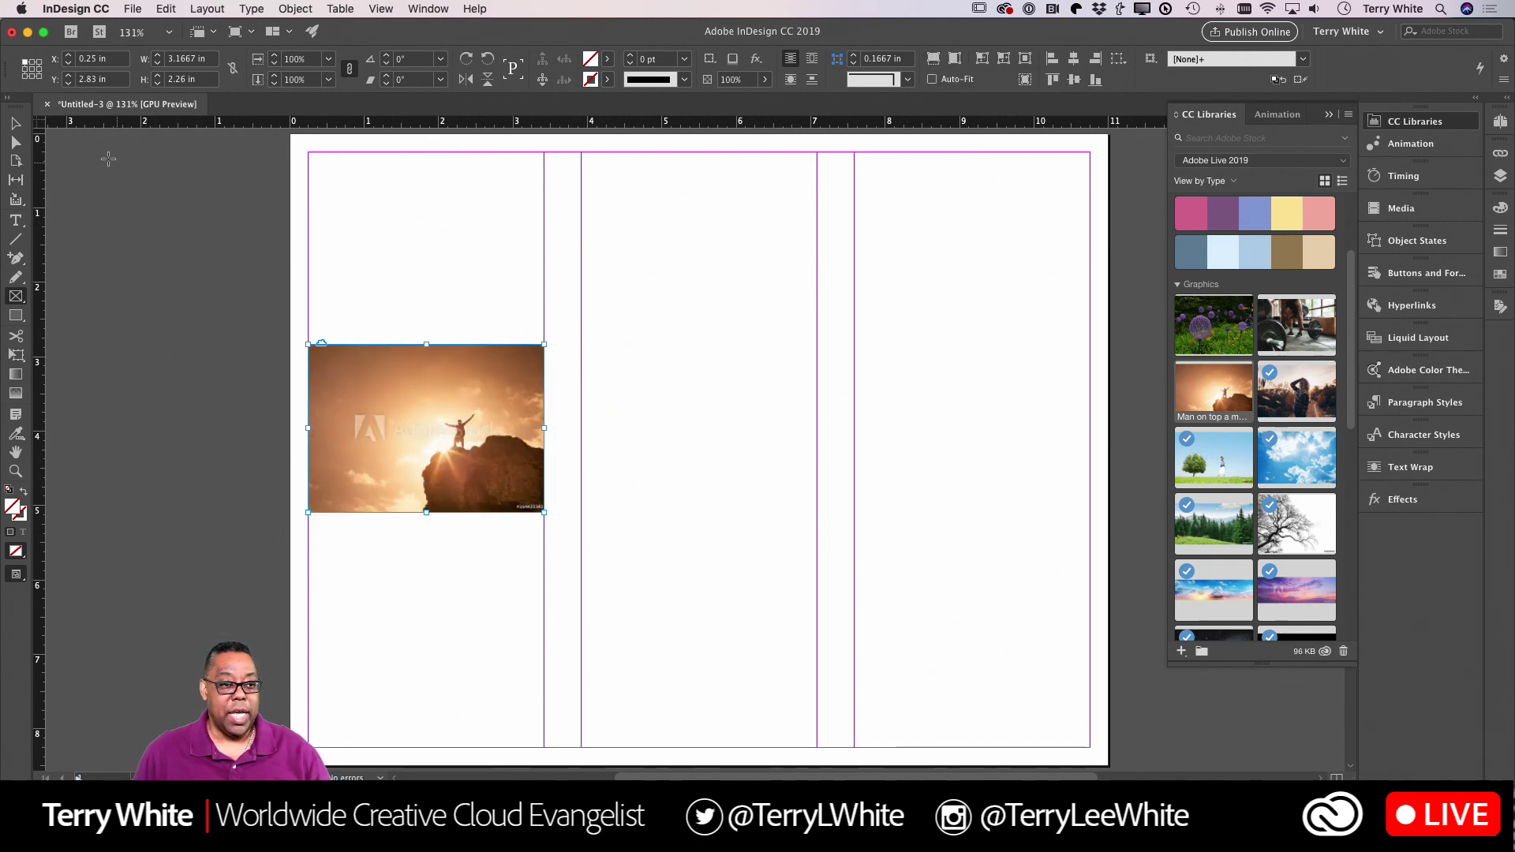
# Duplicate the sunset image frame into the middle column as a vertical stack of three evenly spaced copies.
pyautogui.click(15, 123)
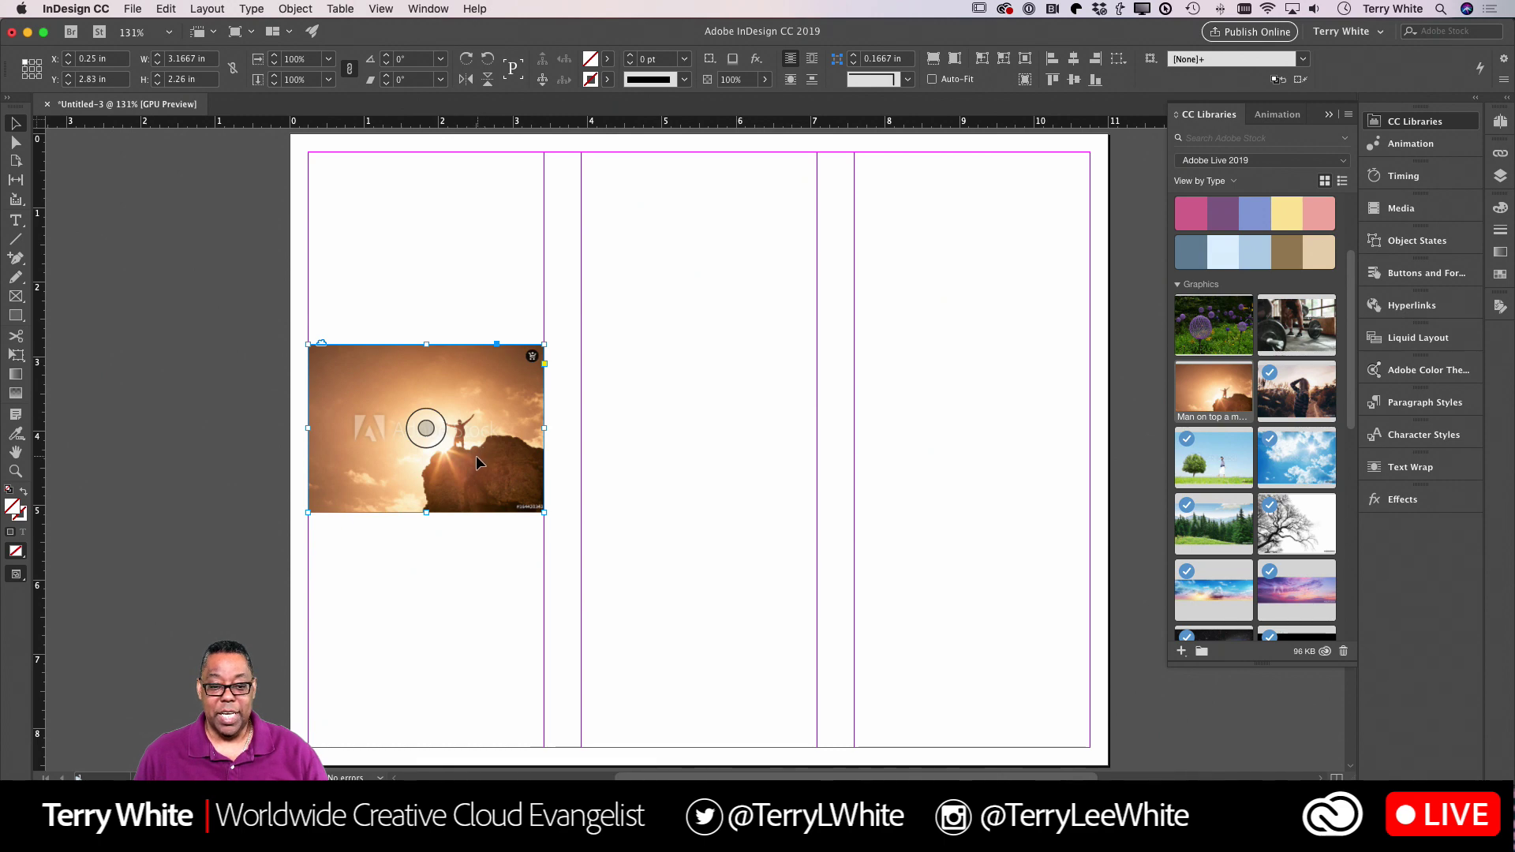
pyautogui.moveTo(483, 452); pyautogui.dragTo(744, 477)
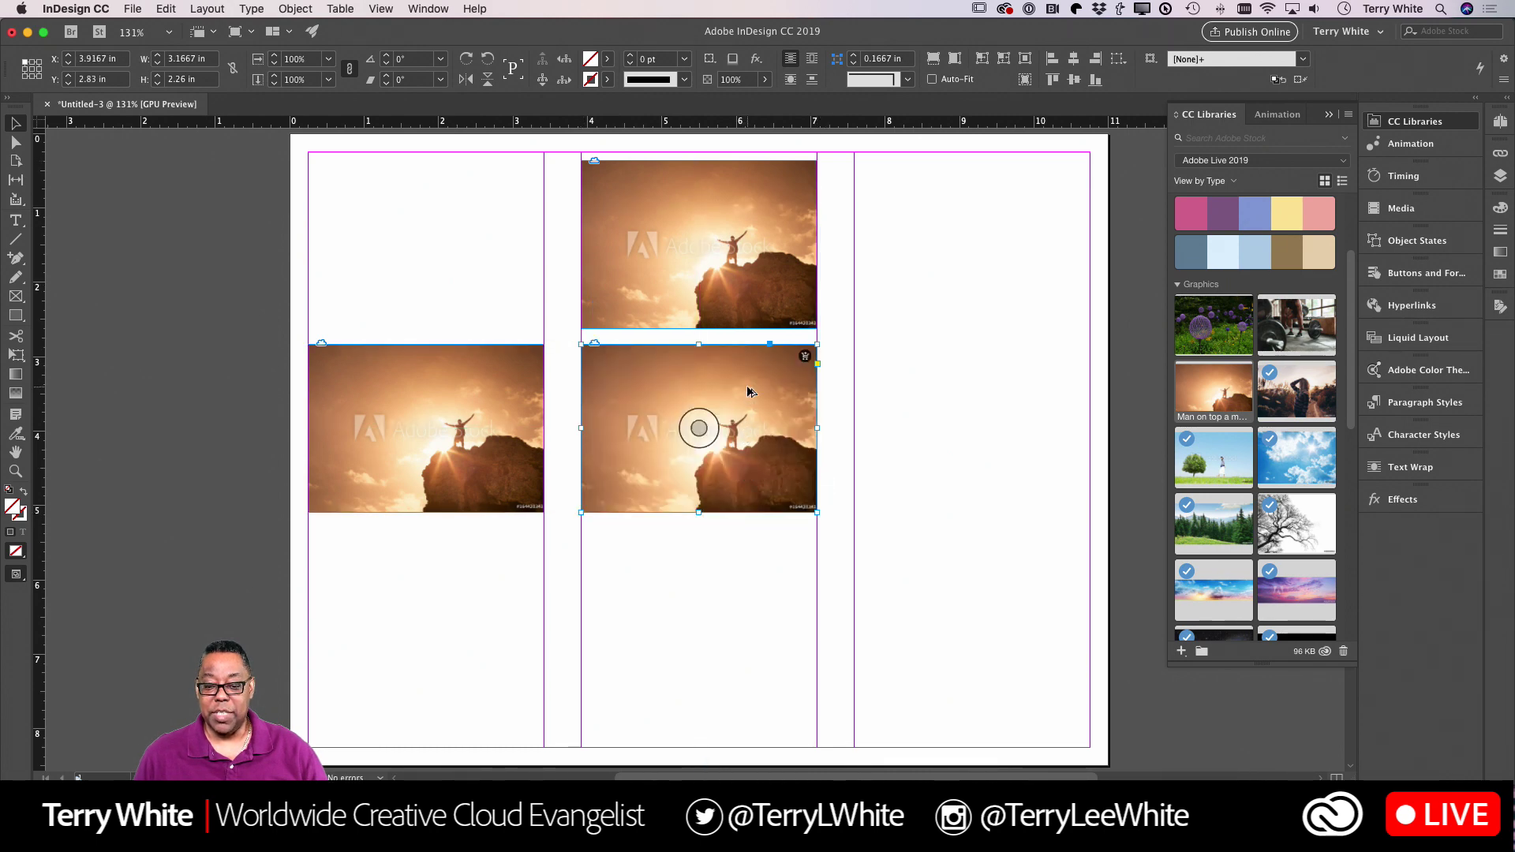
pyautogui.moveTo(751, 391); pyautogui.dragTo(748, 578)
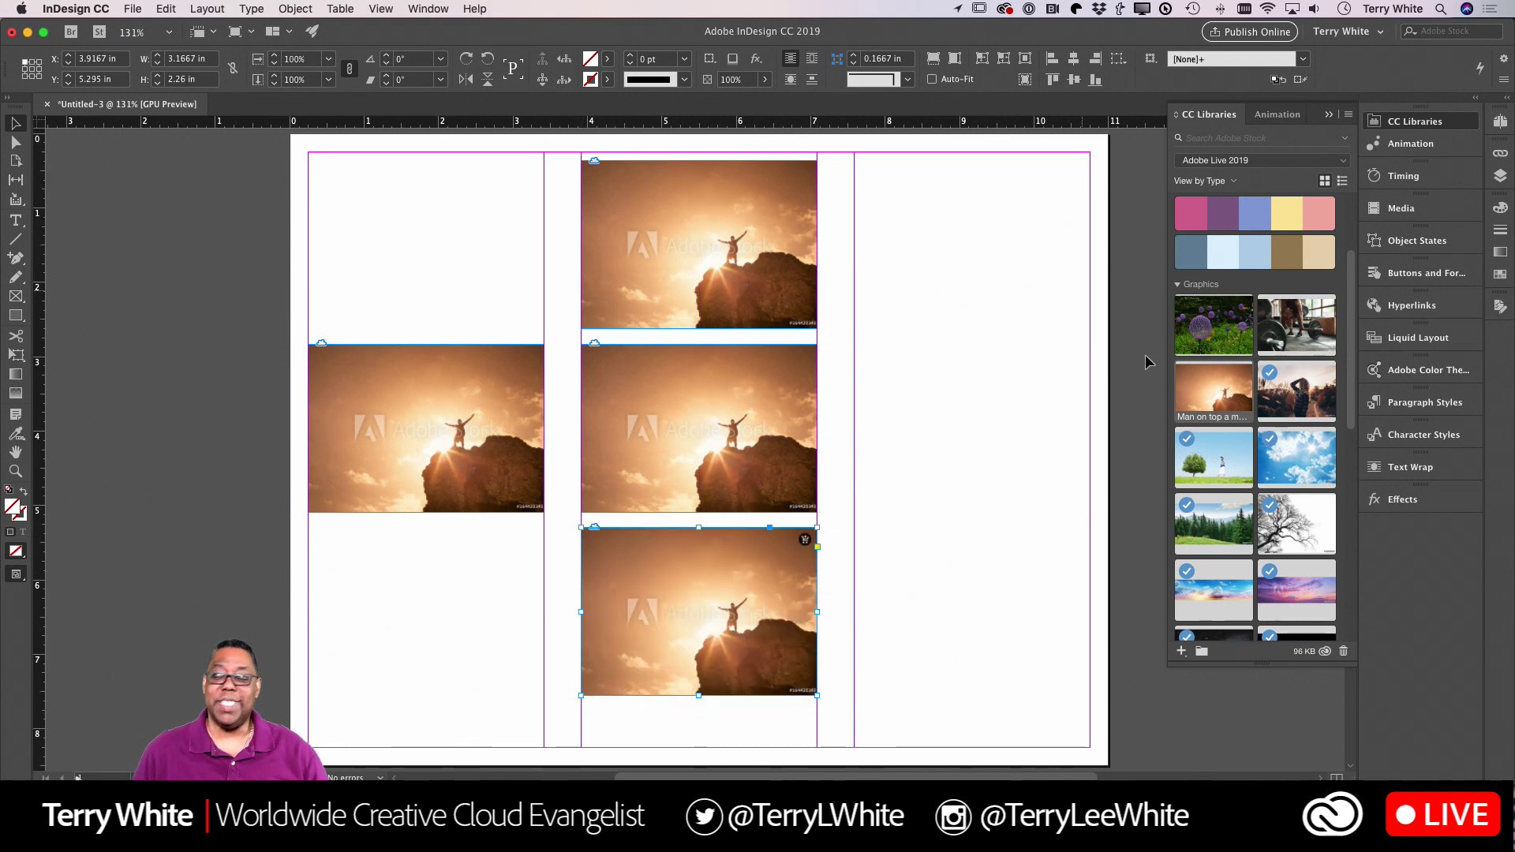
# Replace the uppermost middle-column image with the licensed library photo of a woman walking near a tree.
pyautogui.moveTo(1298, 446)
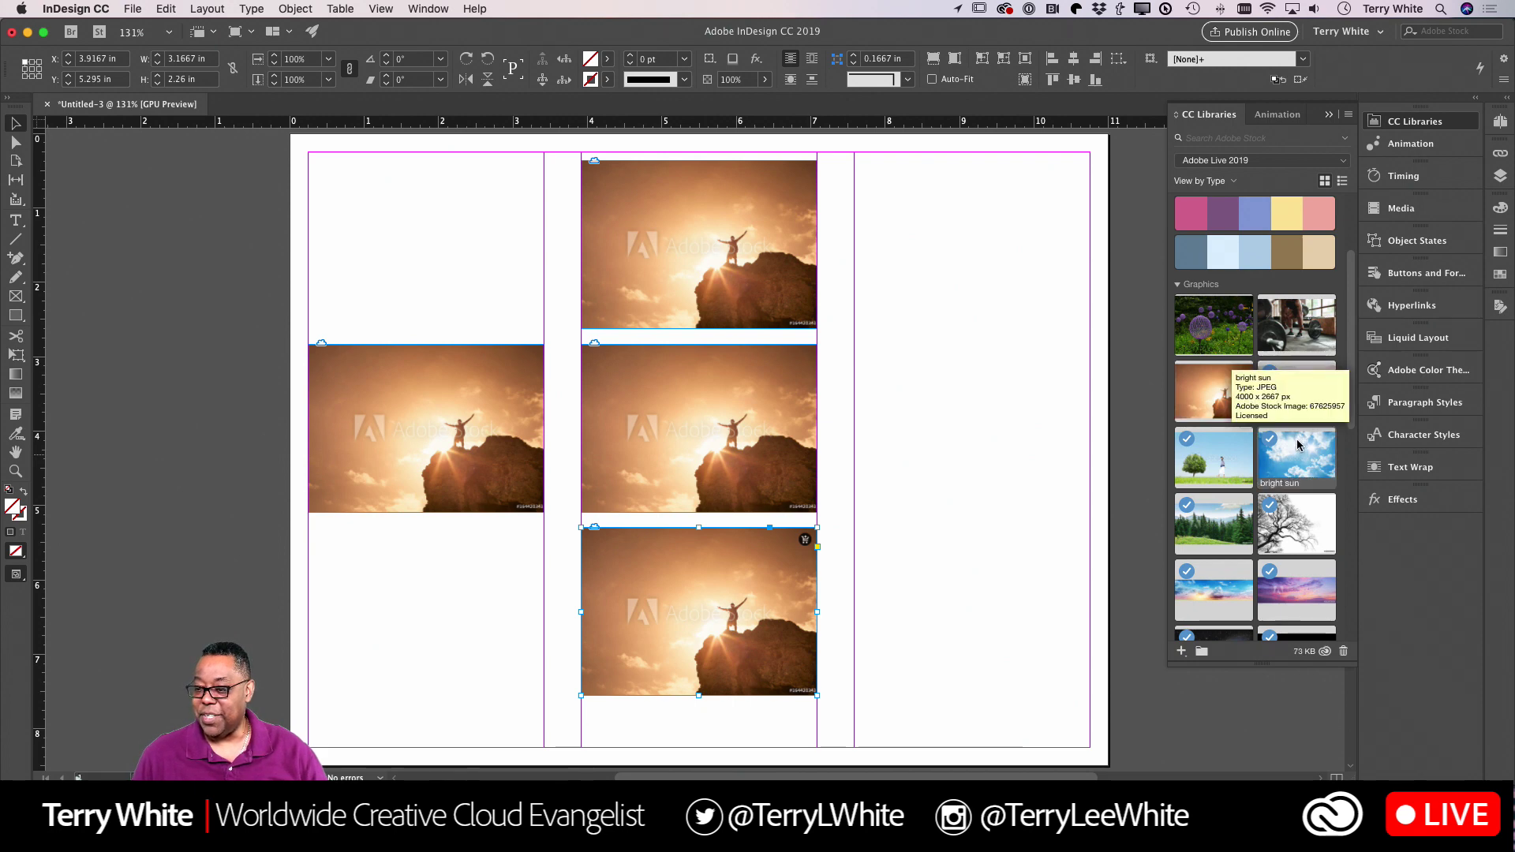
pyautogui.moveTo(1236, 460)
pyautogui.moveTo(1227, 461); pyautogui.dragTo(679, 246)
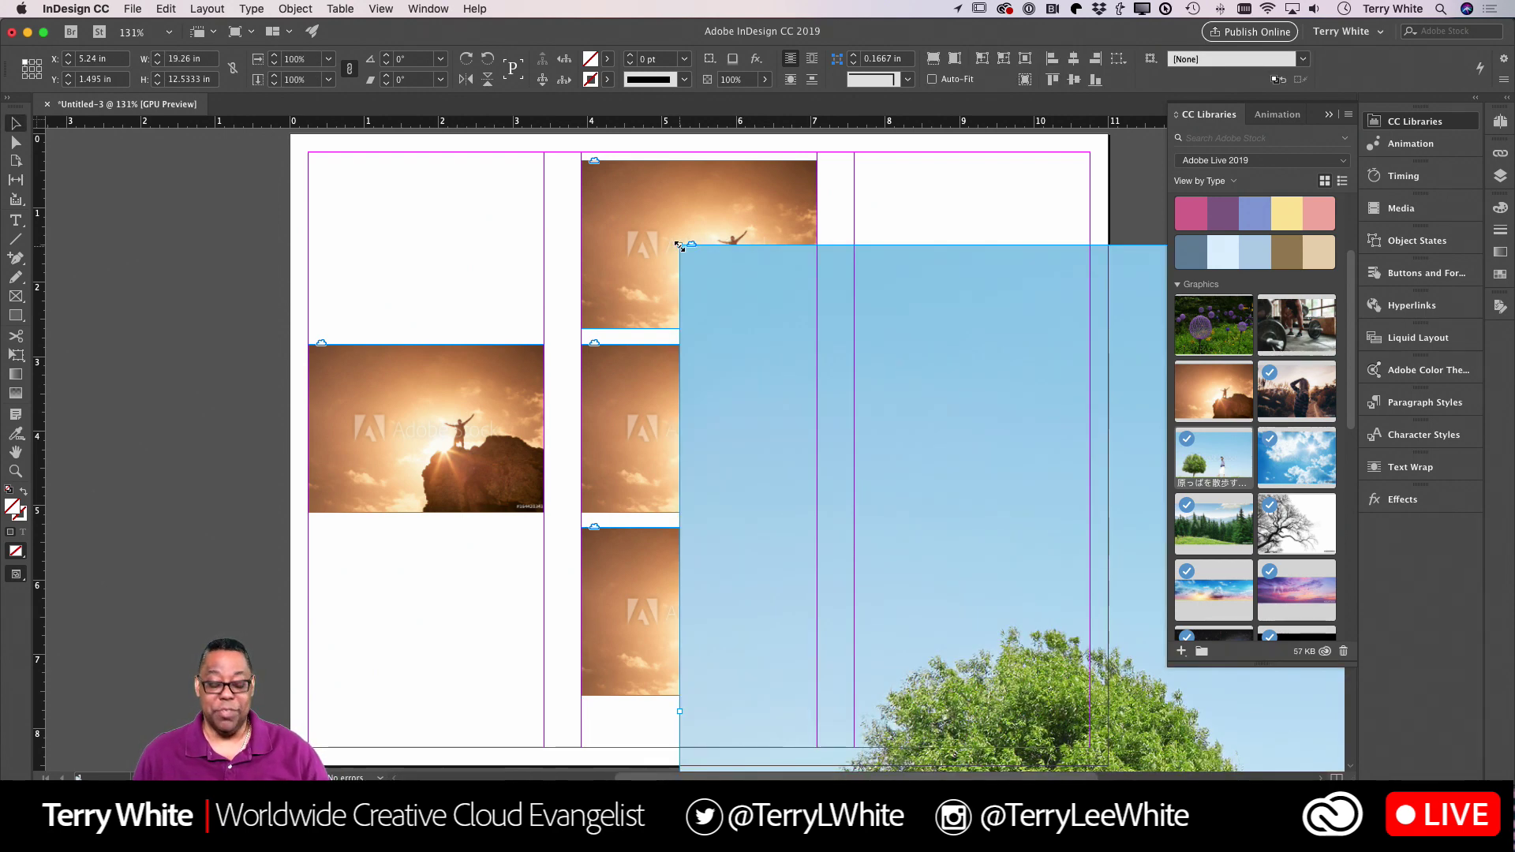
pyautogui.moveTo(680, 246); pyautogui.dragTo(680, 249)
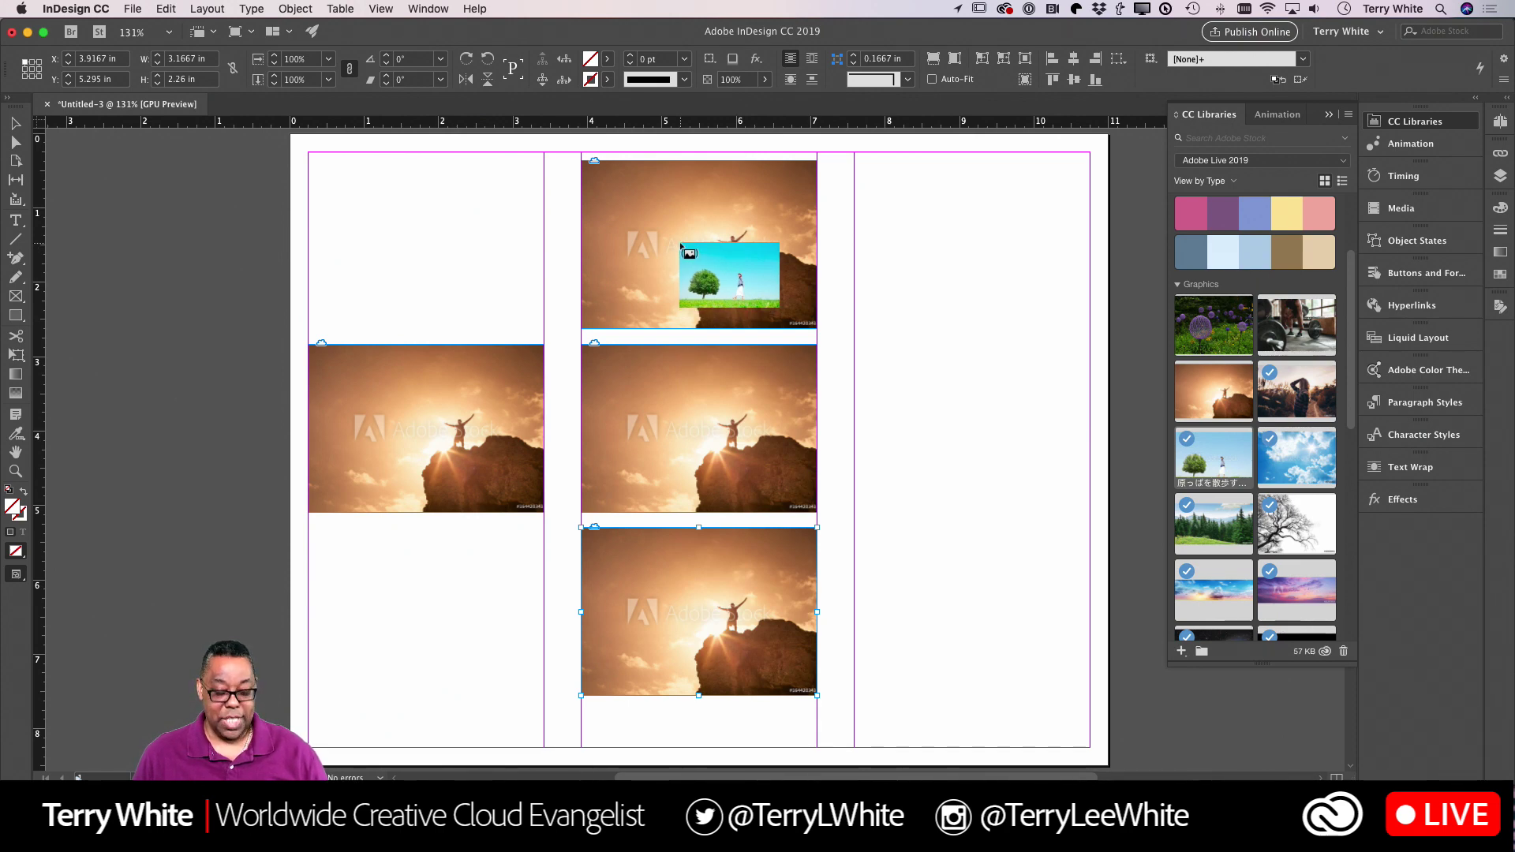
pyautogui.click(680, 249)
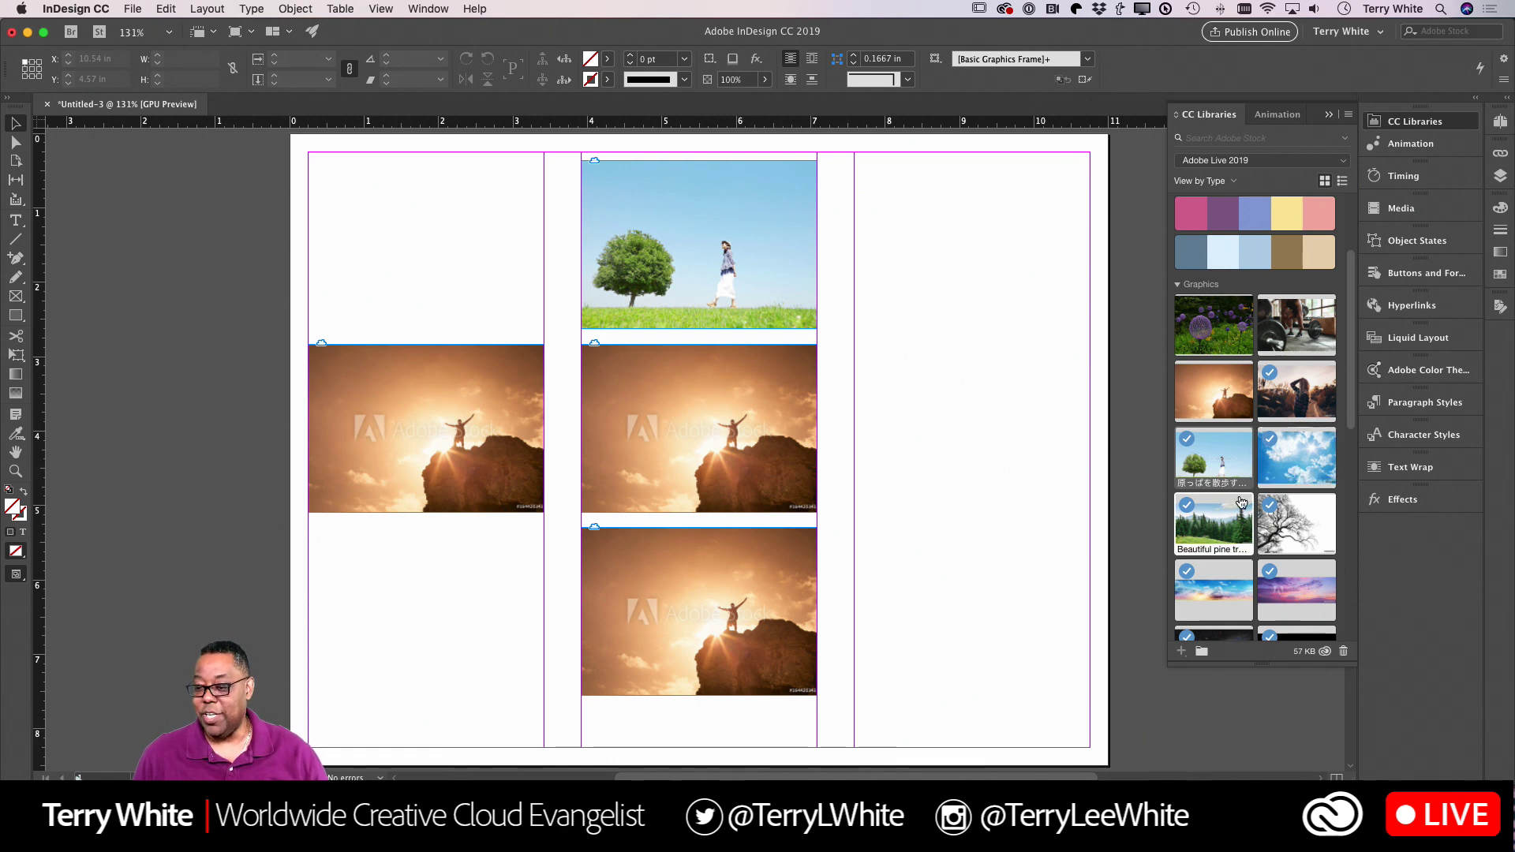
# Replace the other two middle-column images with the library's pine tree landscape and the young man wearing a white t-shirt.
pyautogui.moveTo(1221, 536); pyautogui.dragTo(649, 421)
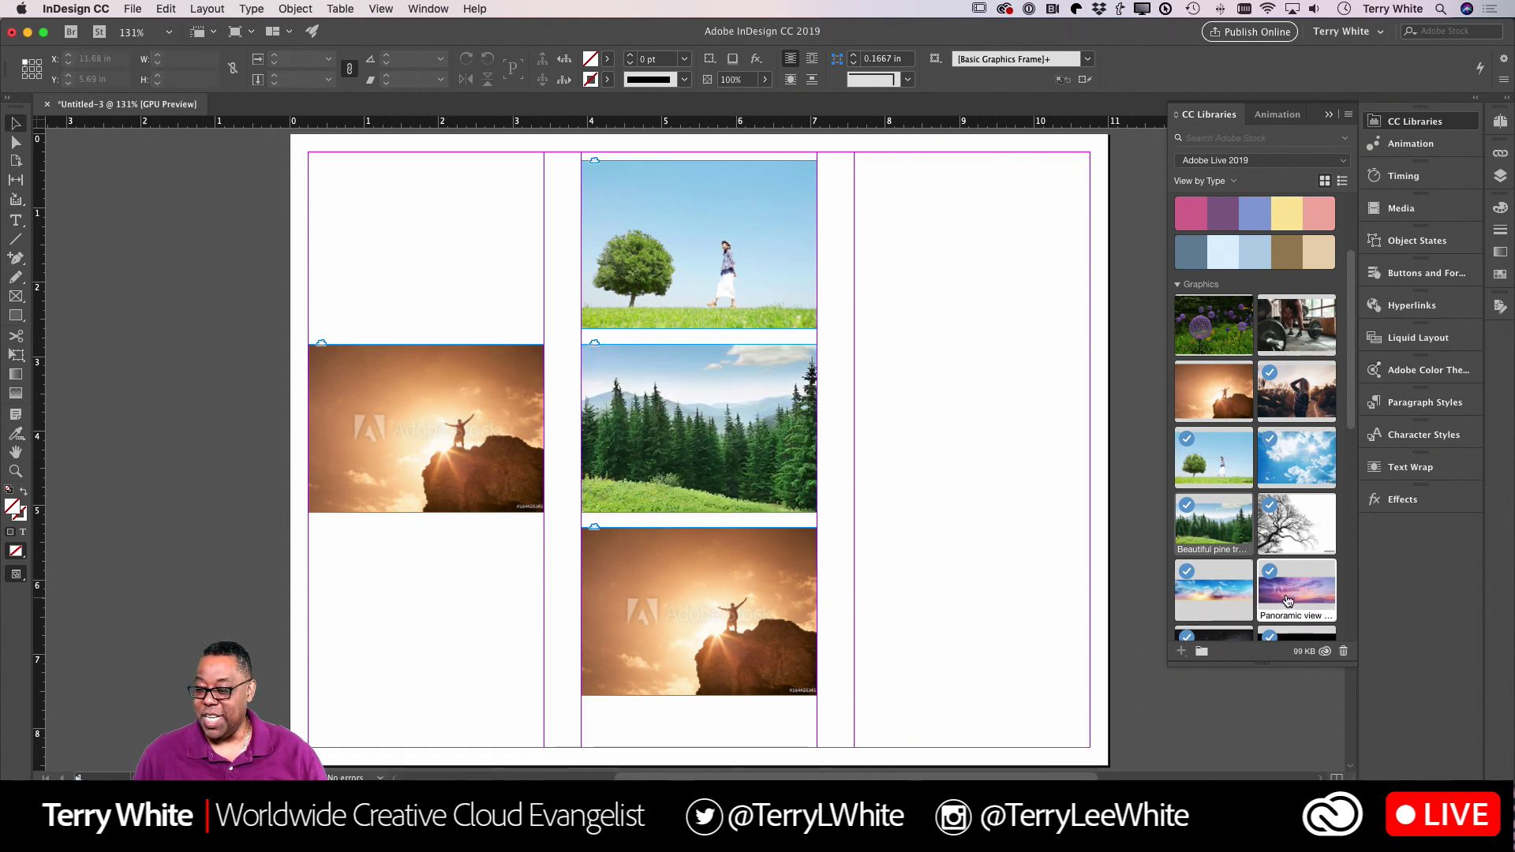
pyautogui.scroll(-3, 1278, 574)
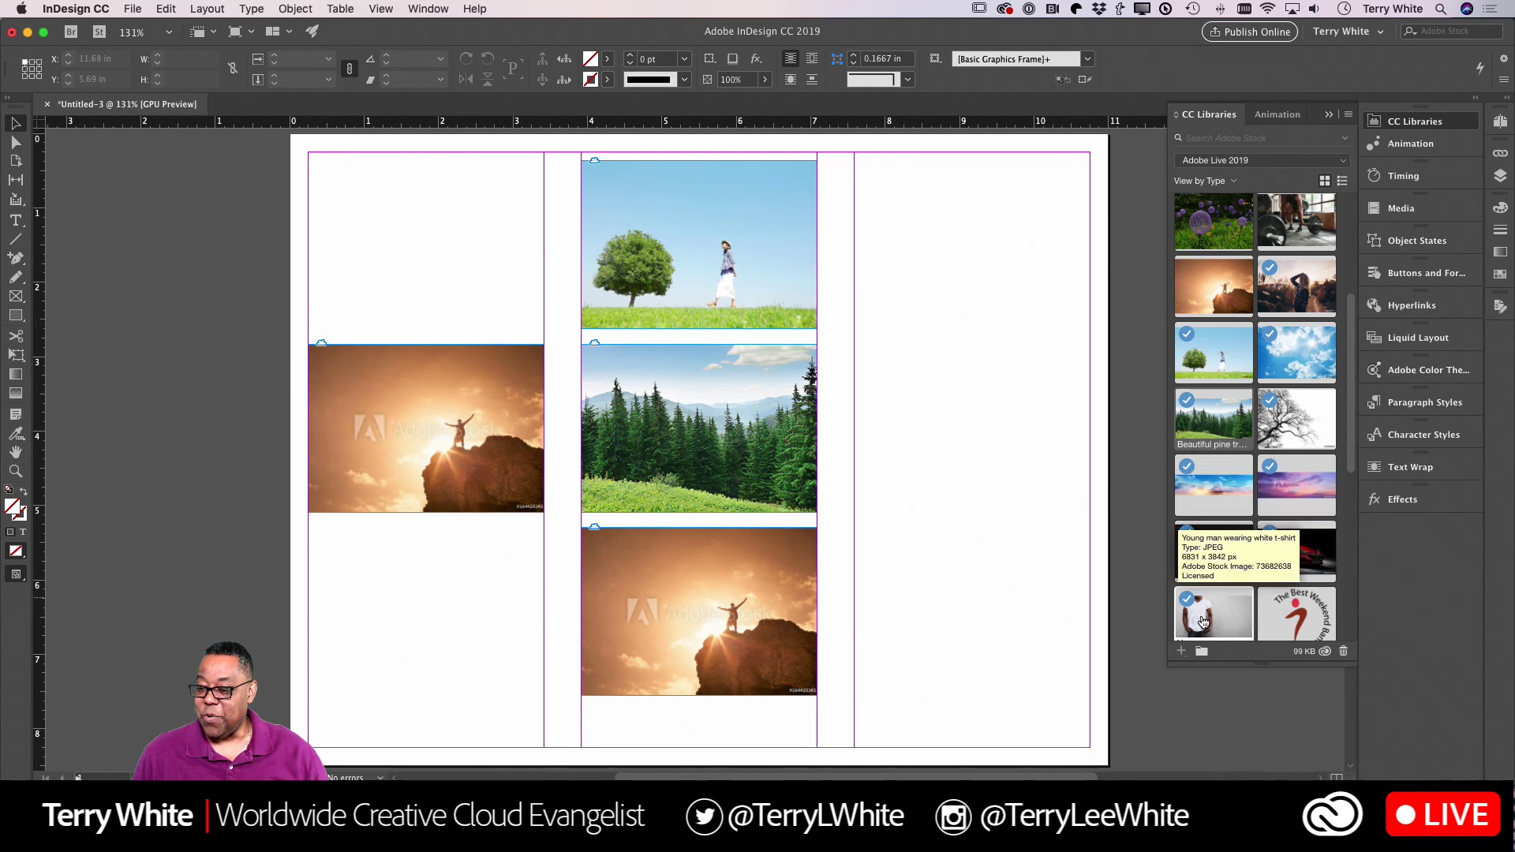
pyautogui.moveTo(1211, 621); pyautogui.dragTo(694, 616)
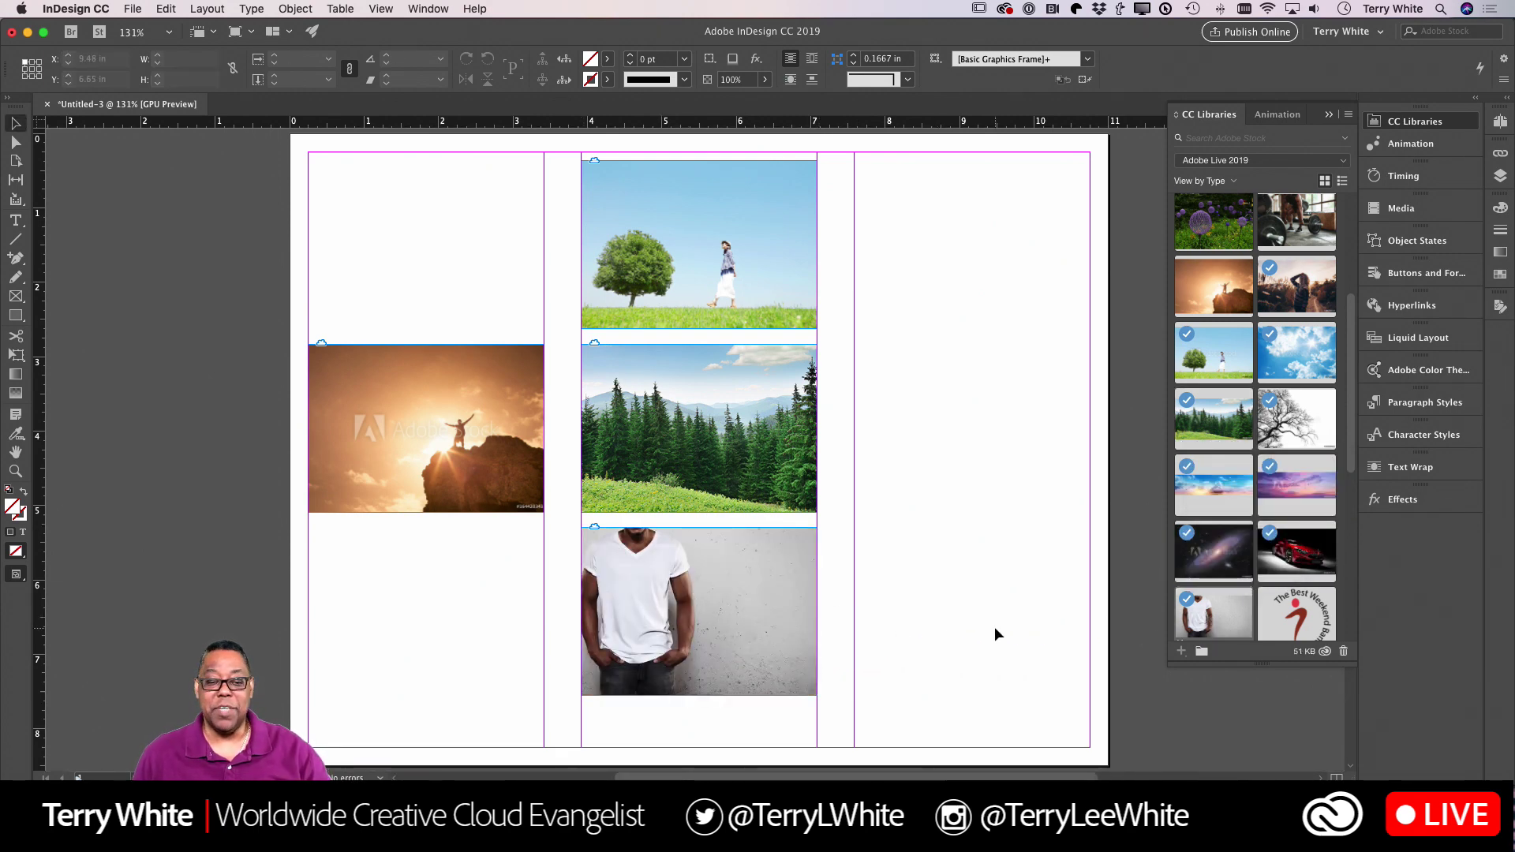
# Apply a Drop Shadow effect with Multiply blending and 75% opacity to the sunset image in the first column.
pyautogui.click(498, 489)
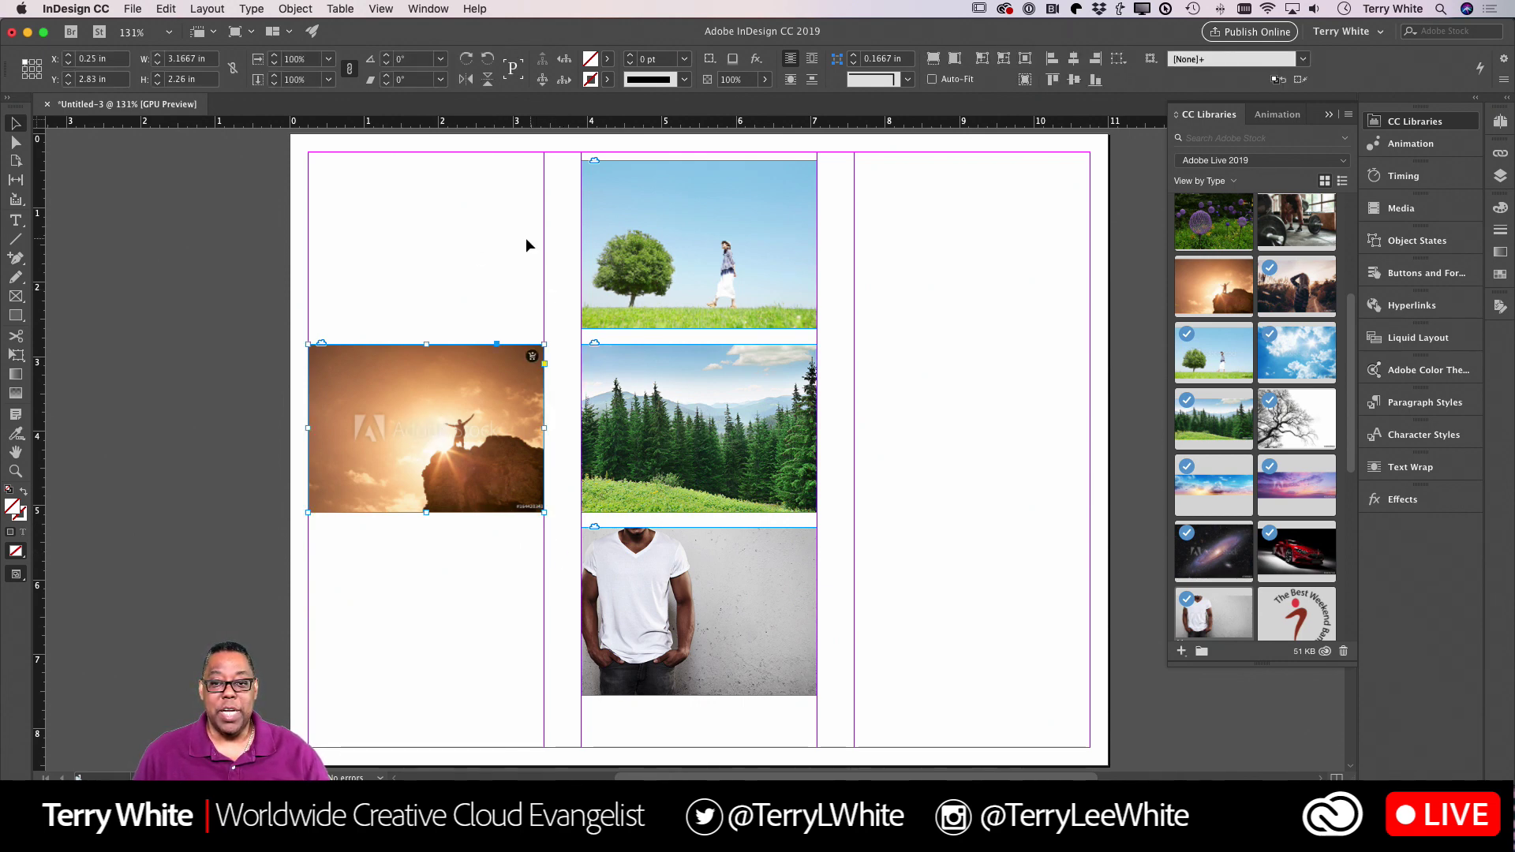
pyautogui.click(762, 63)
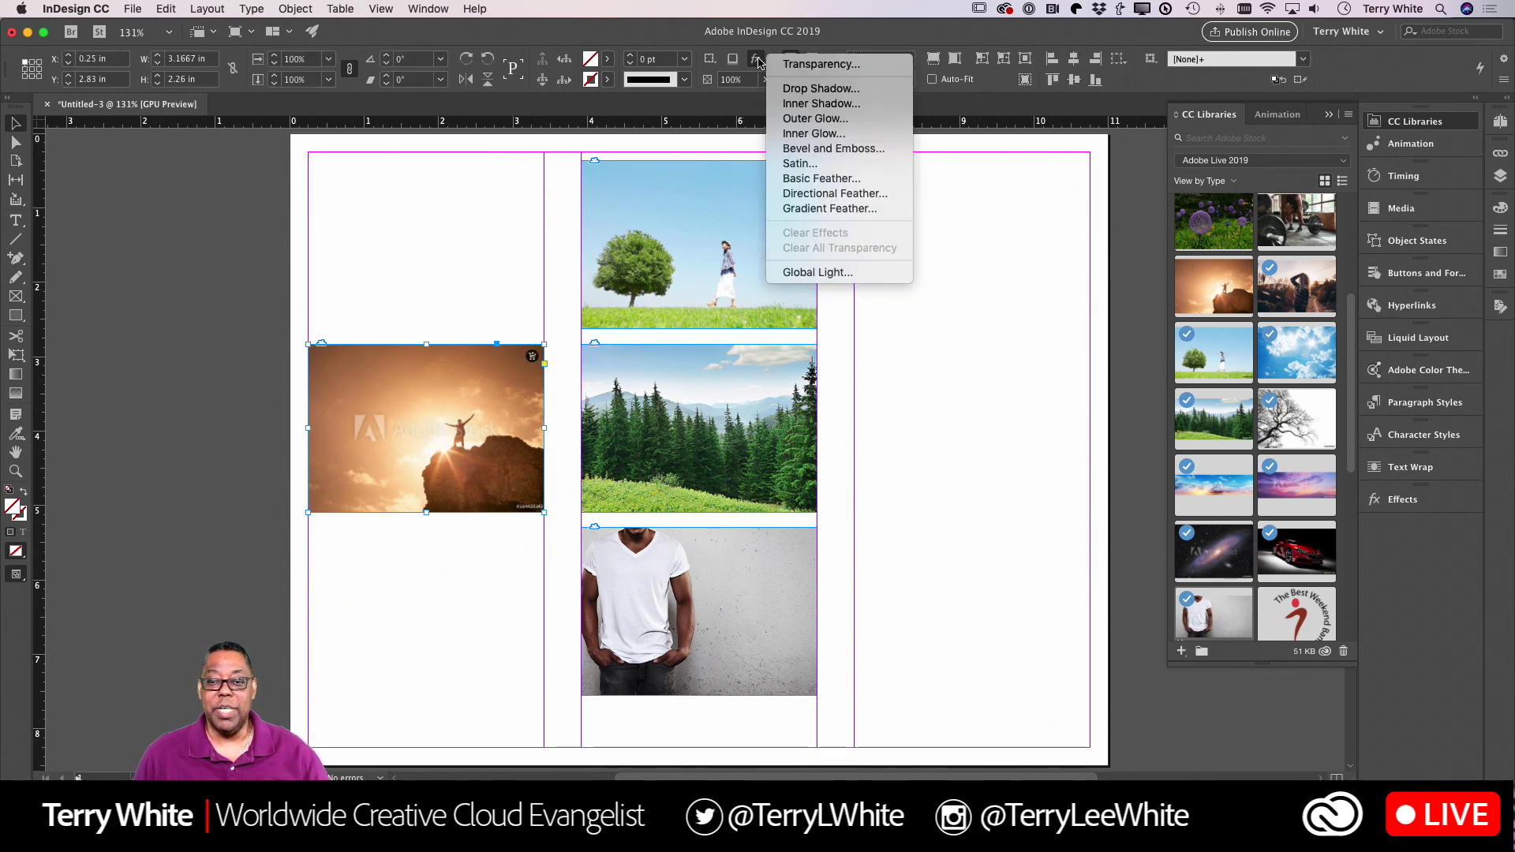
pyautogui.click(821, 89)
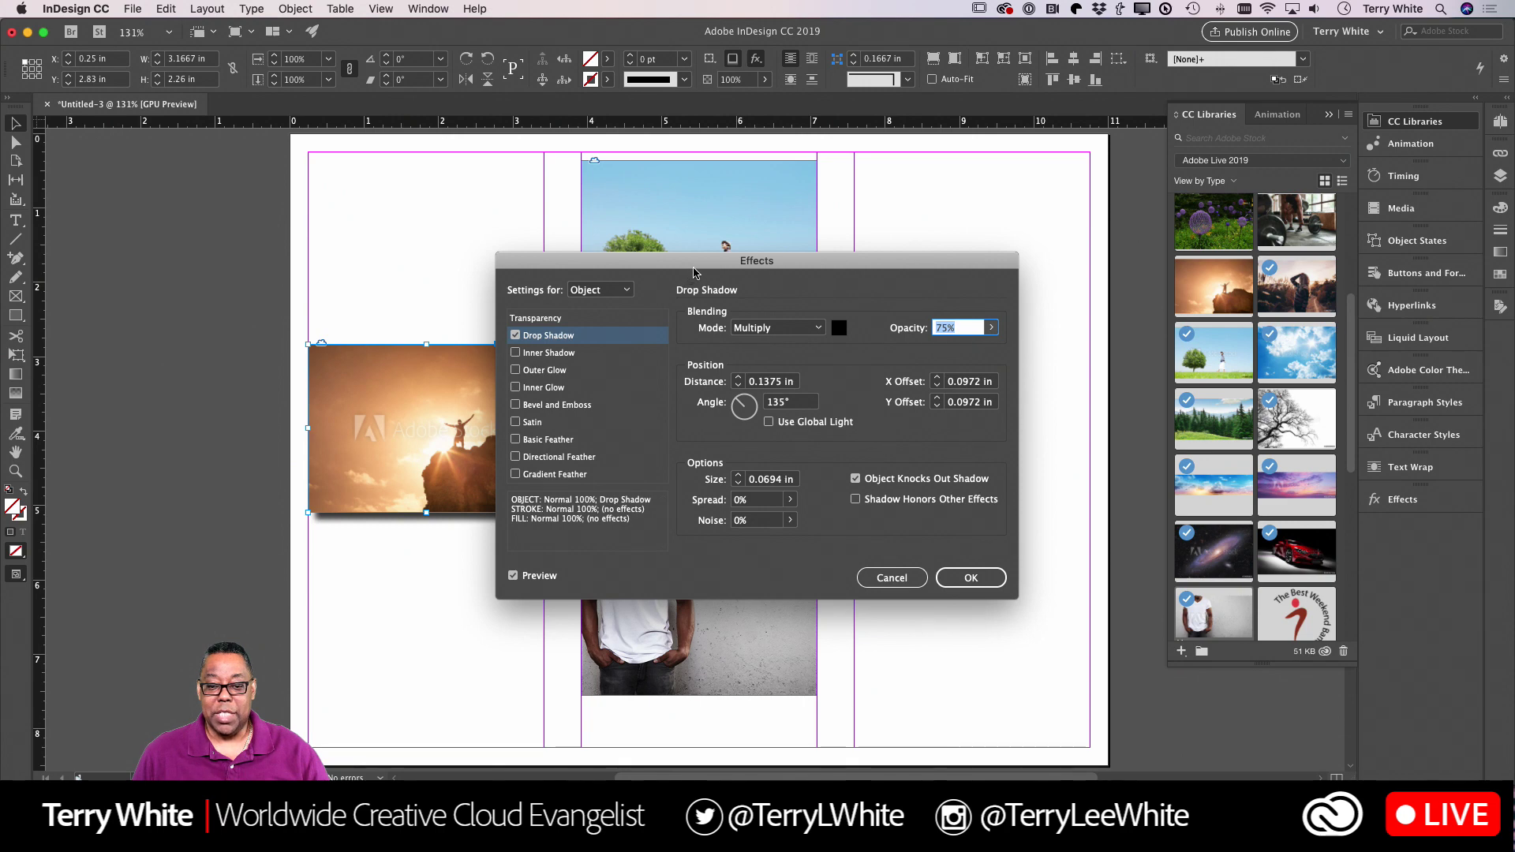
pyautogui.moveTo(695, 272); pyautogui.dragTo(791, 290)
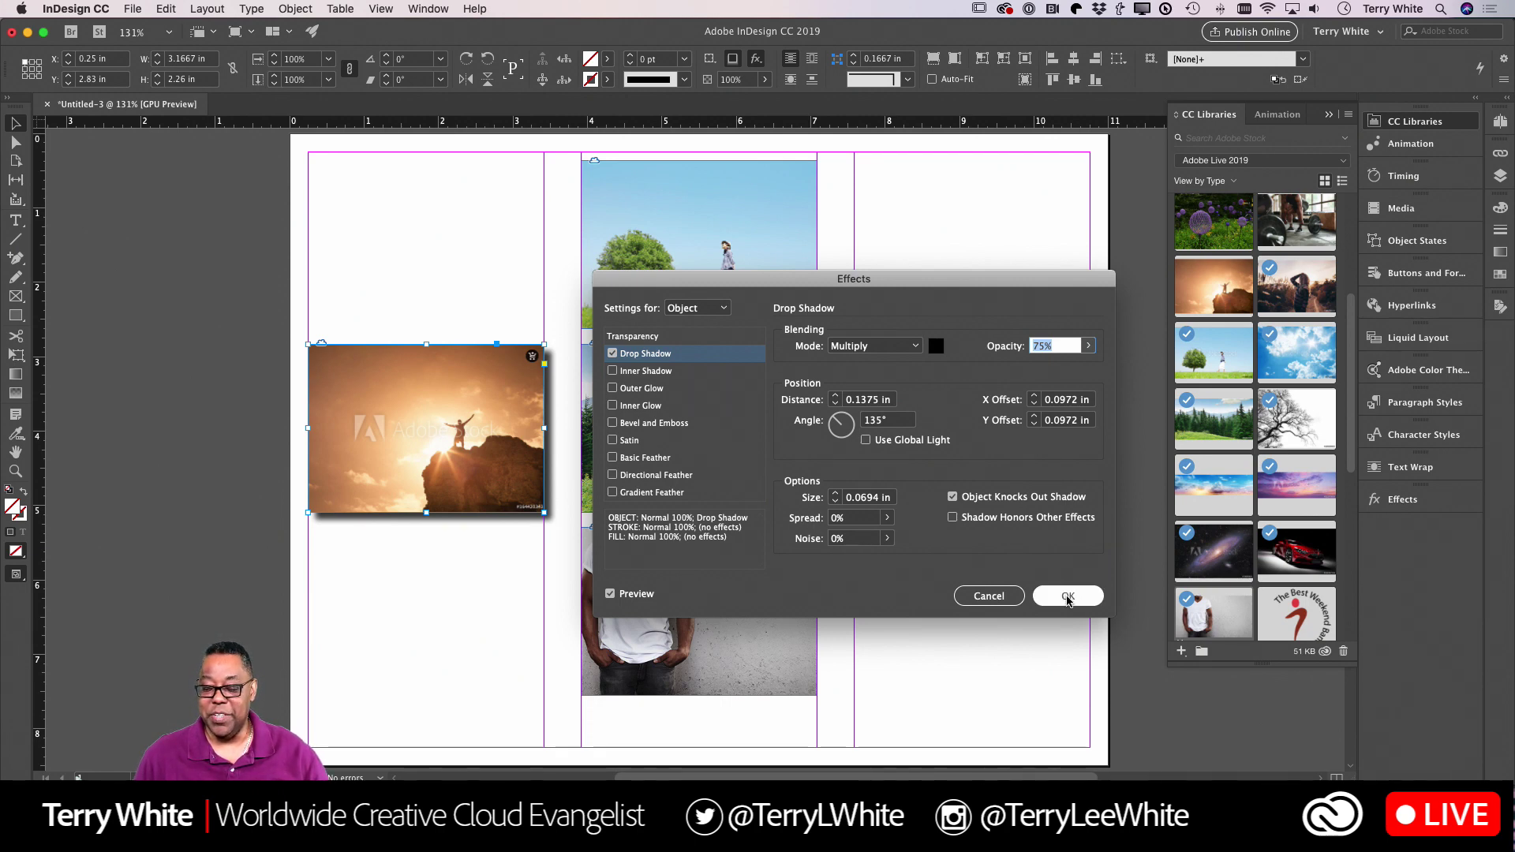
pyautogui.click(1068, 595)
pyautogui.click(901, 523)
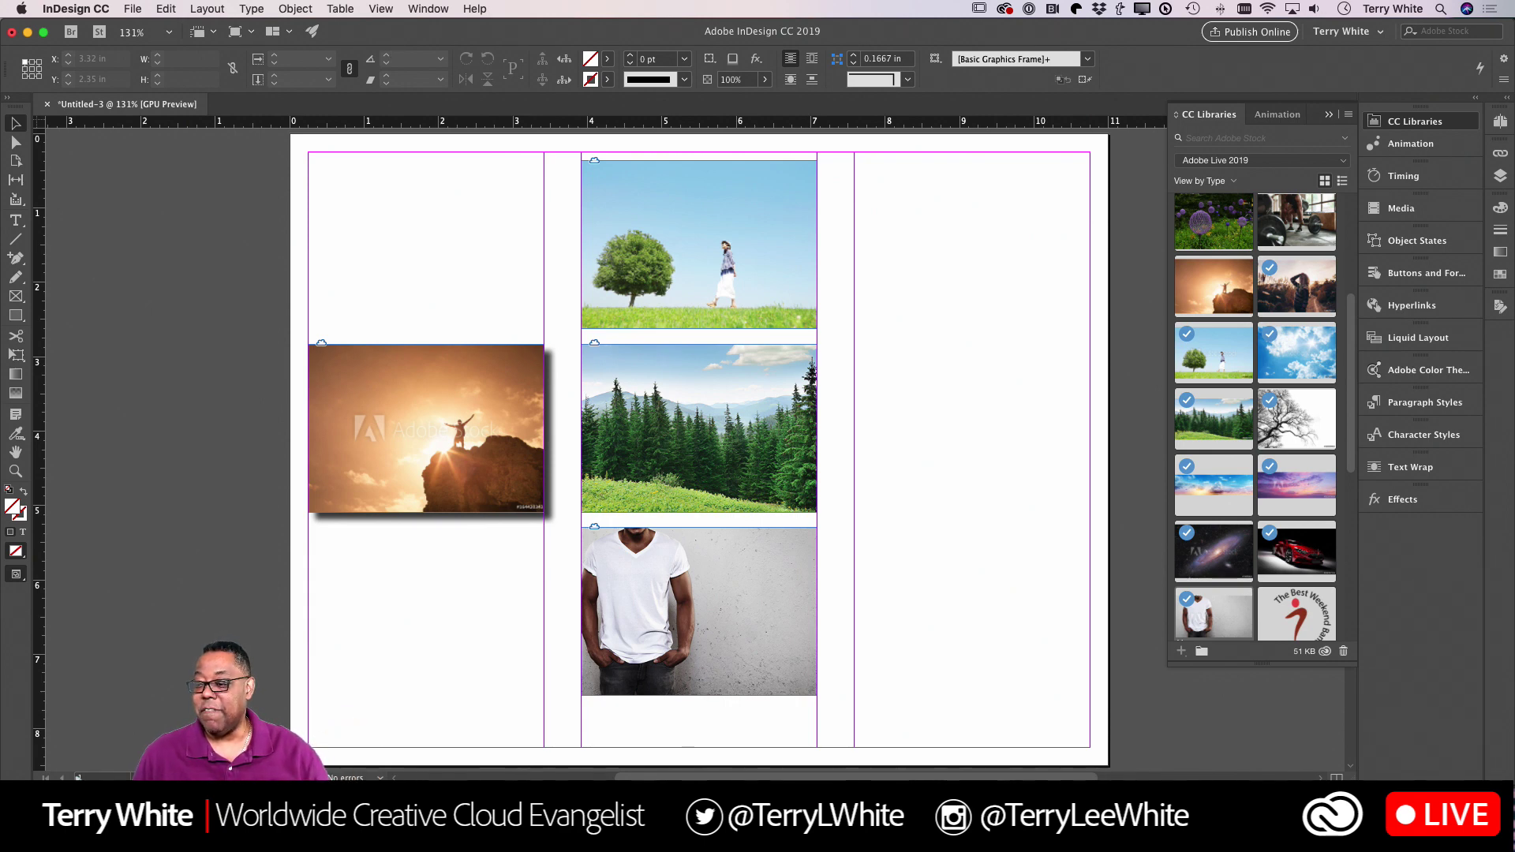
# Show the Effects settings and copy the sunset image's drop shadow onto each of the three middle-column images.
pyautogui.click(429, 10)
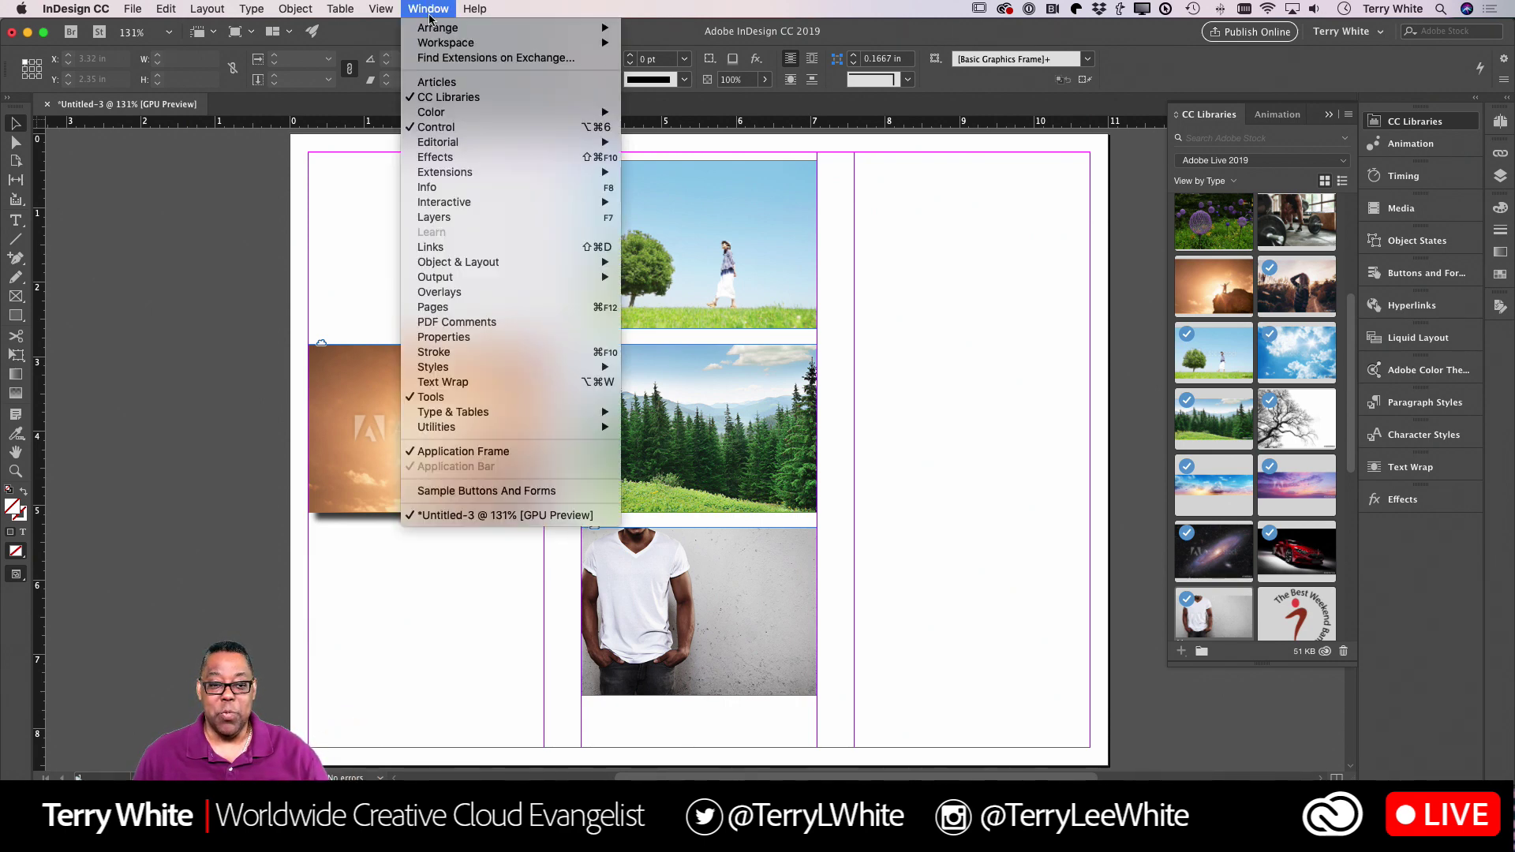
pyautogui.click(491, 158)
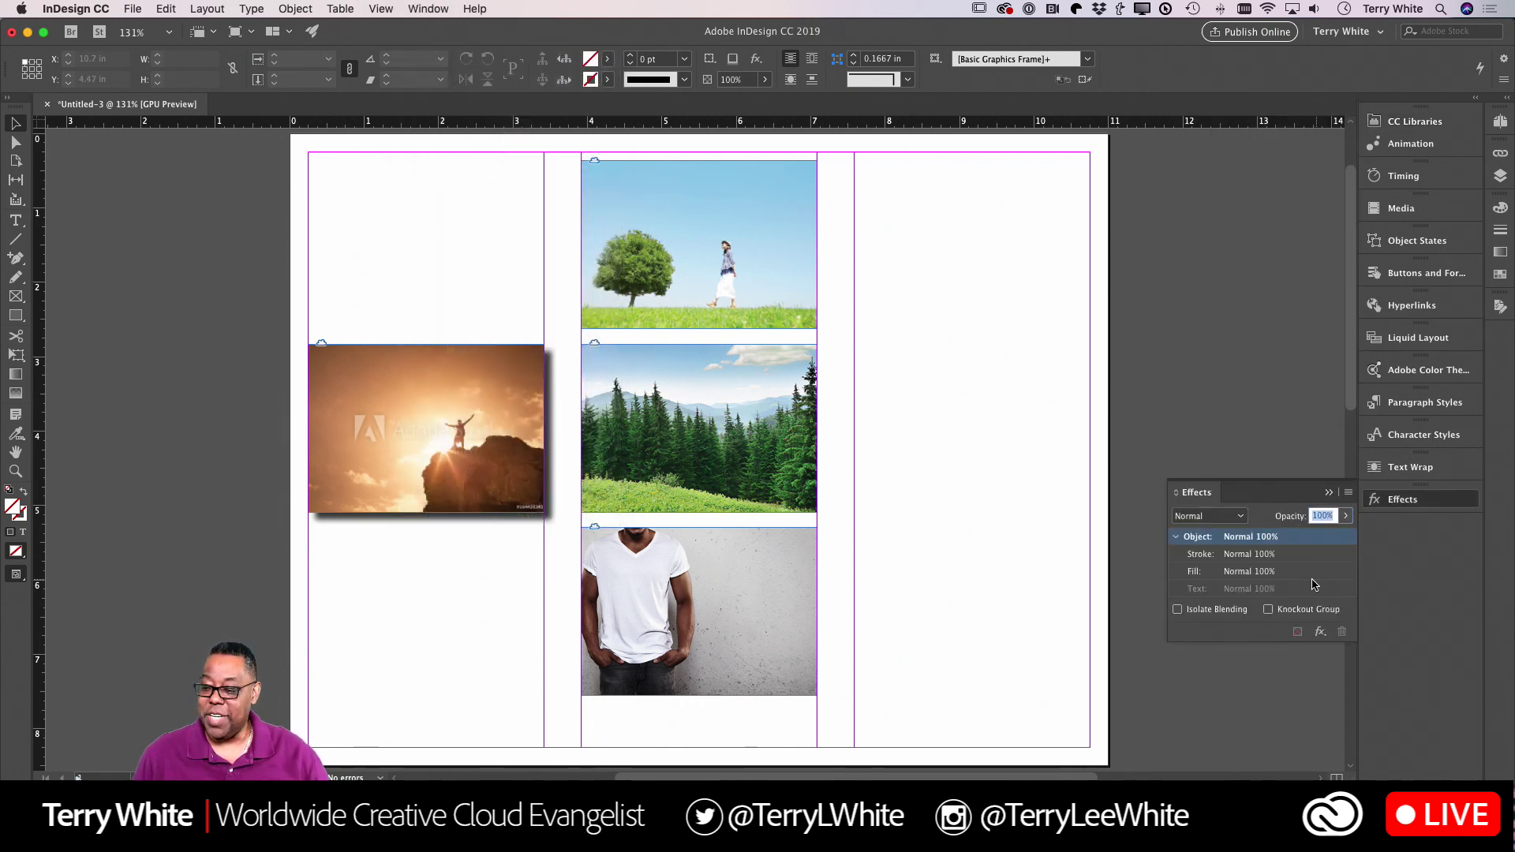
pyautogui.click(538, 466)
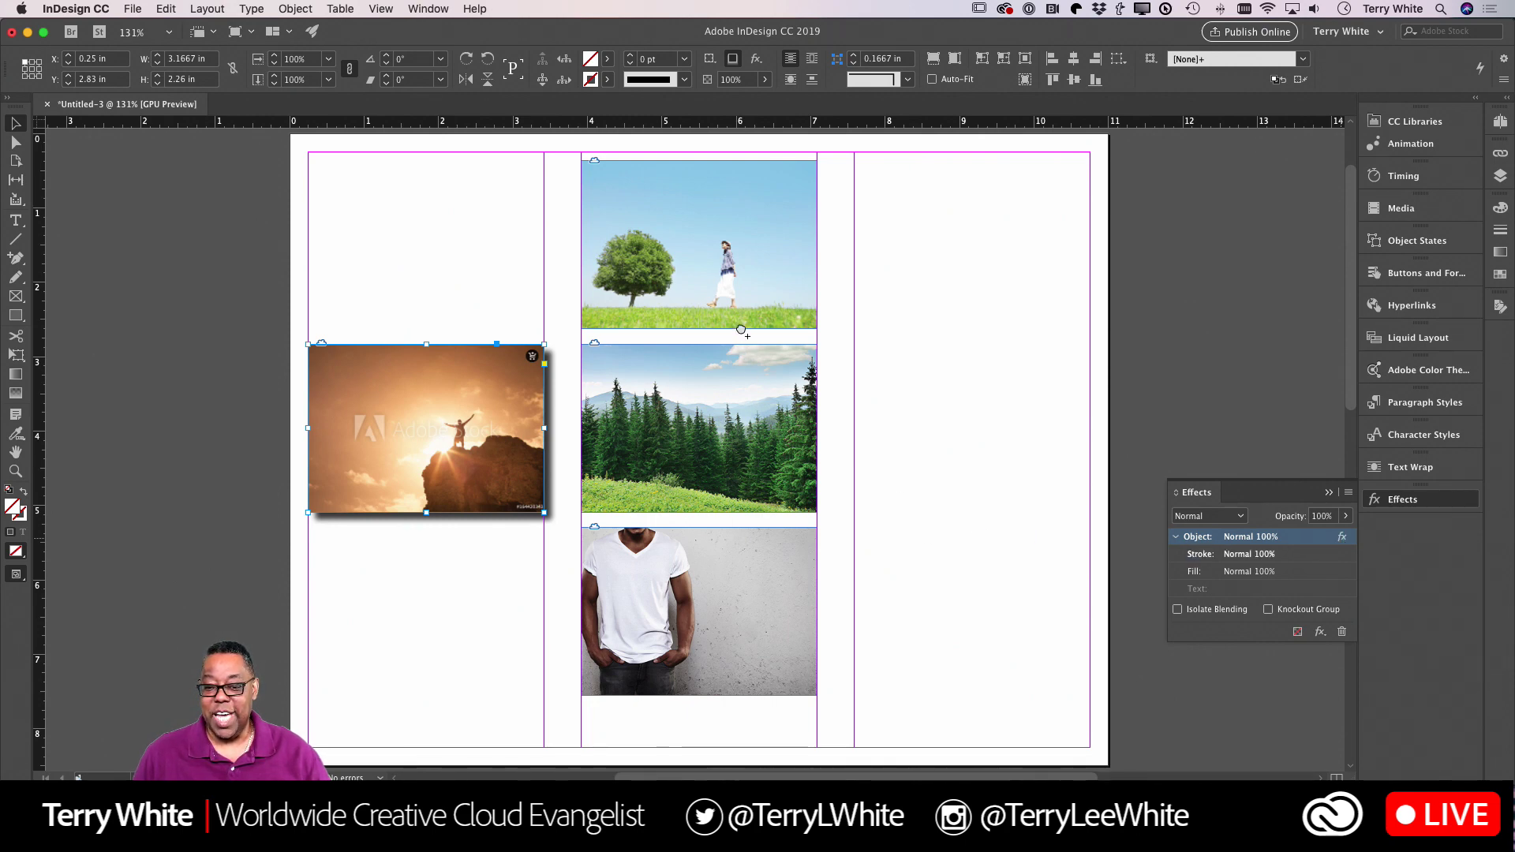
pyautogui.moveTo(741, 330); pyautogui.dragTo(698, 244)
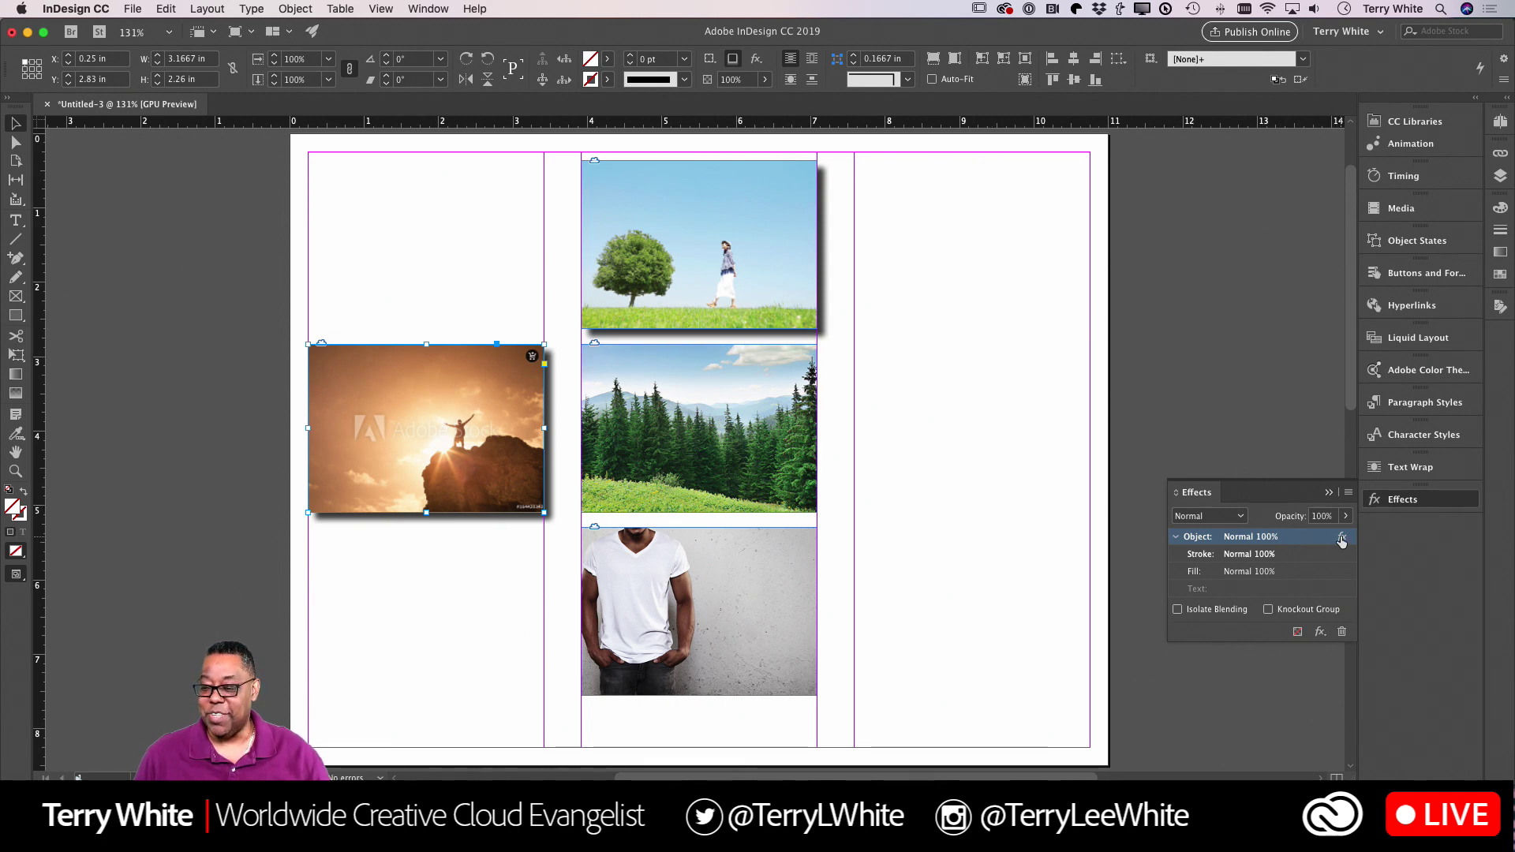
pyautogui.moveTo(1342, 540); pyautogui.dragTo(780, 509)
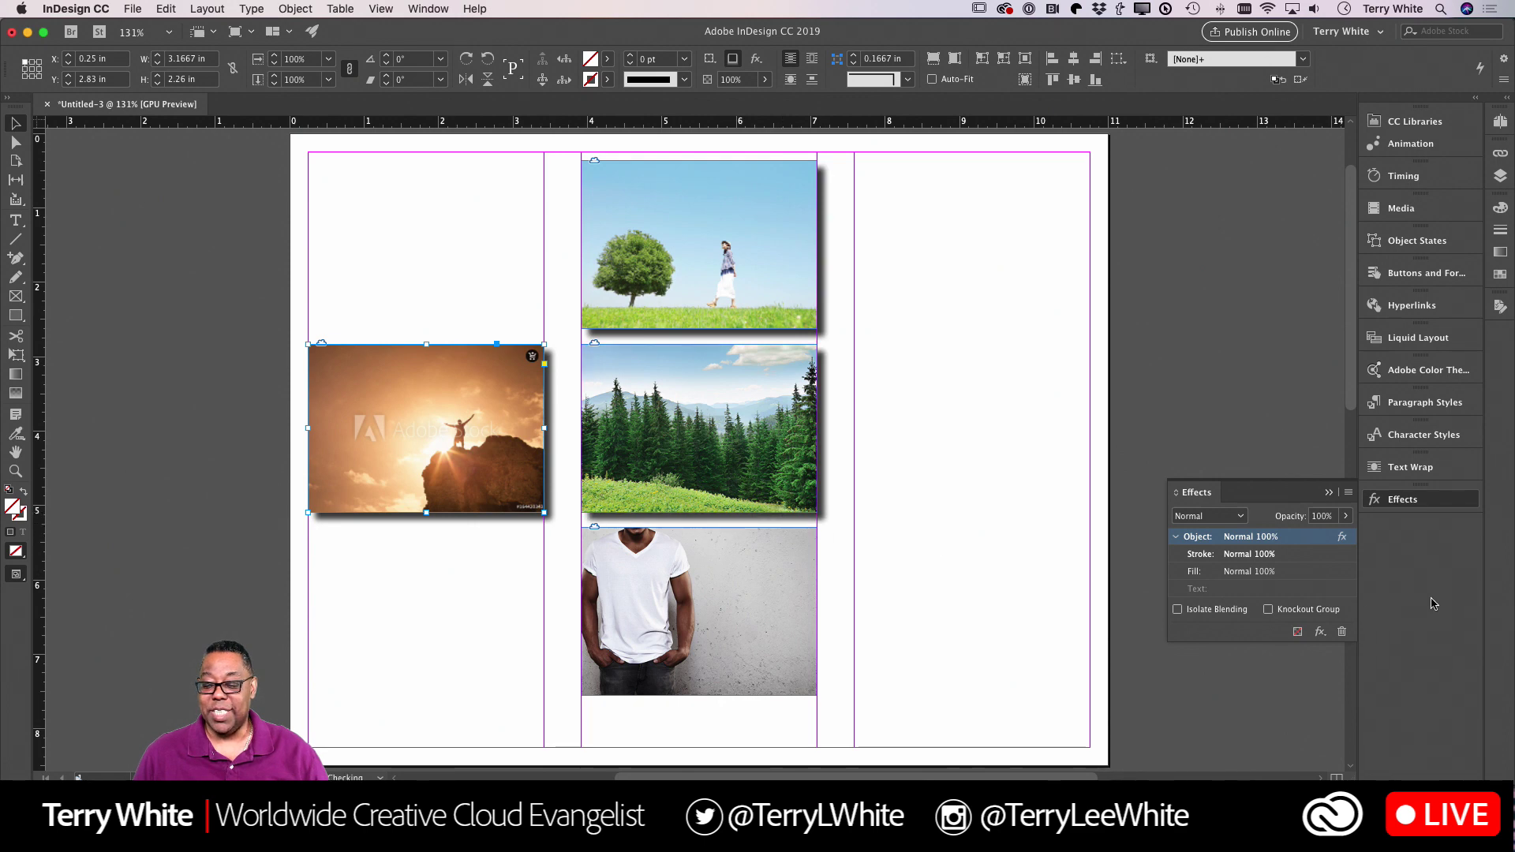
pyautogui.moveTo(1342, 539); pyautogui.dragTo(789, 693)
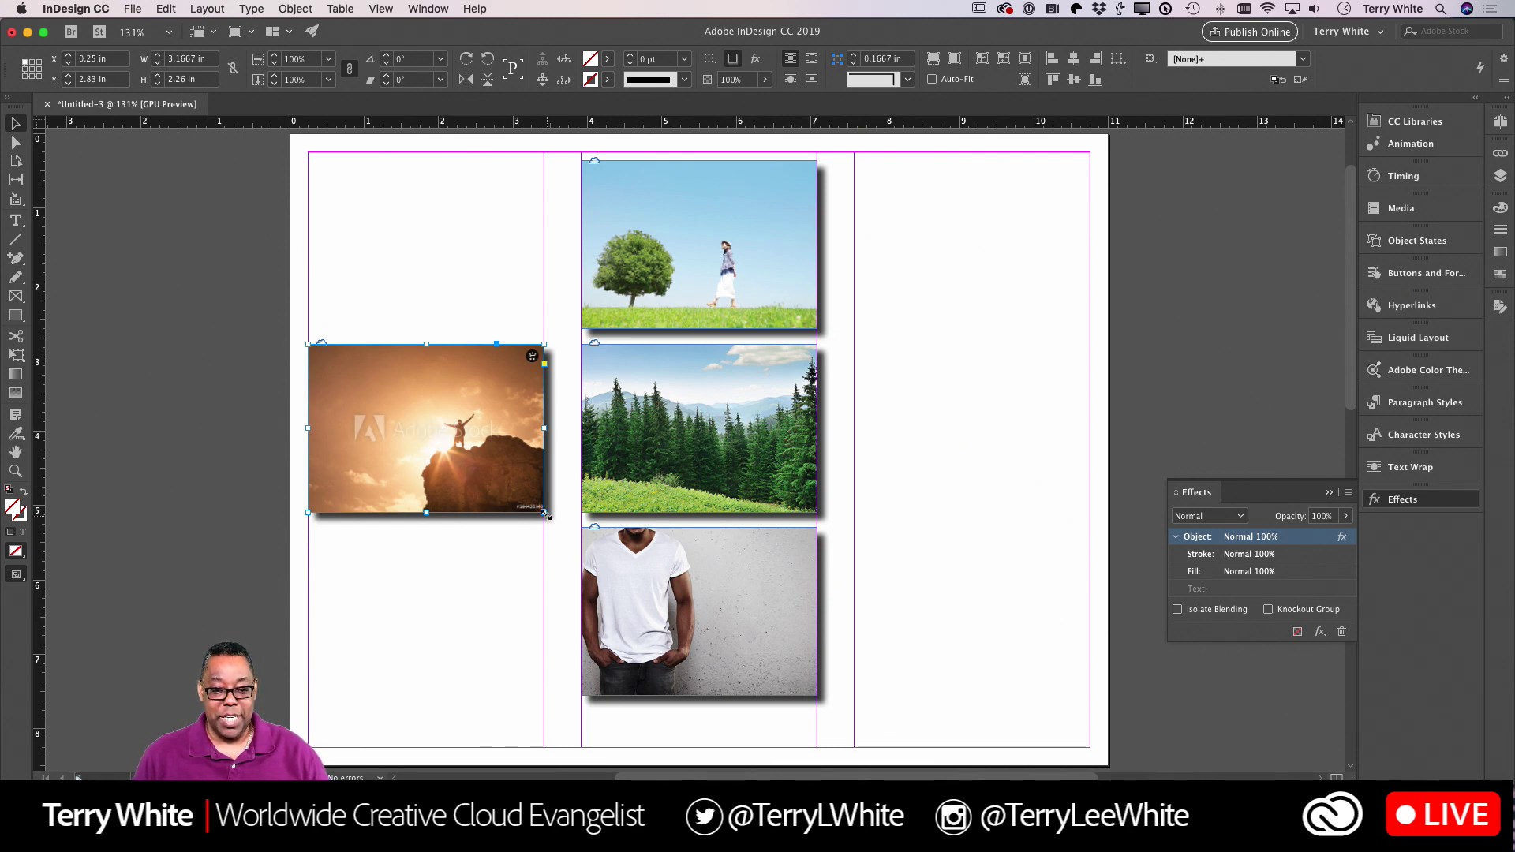
# Scale the sunset image and its frame proportionally down to about 1.58 x 1.13 in.
pyautogui.moveTo(543, 513); pyautogui.dragTo(427, 422)
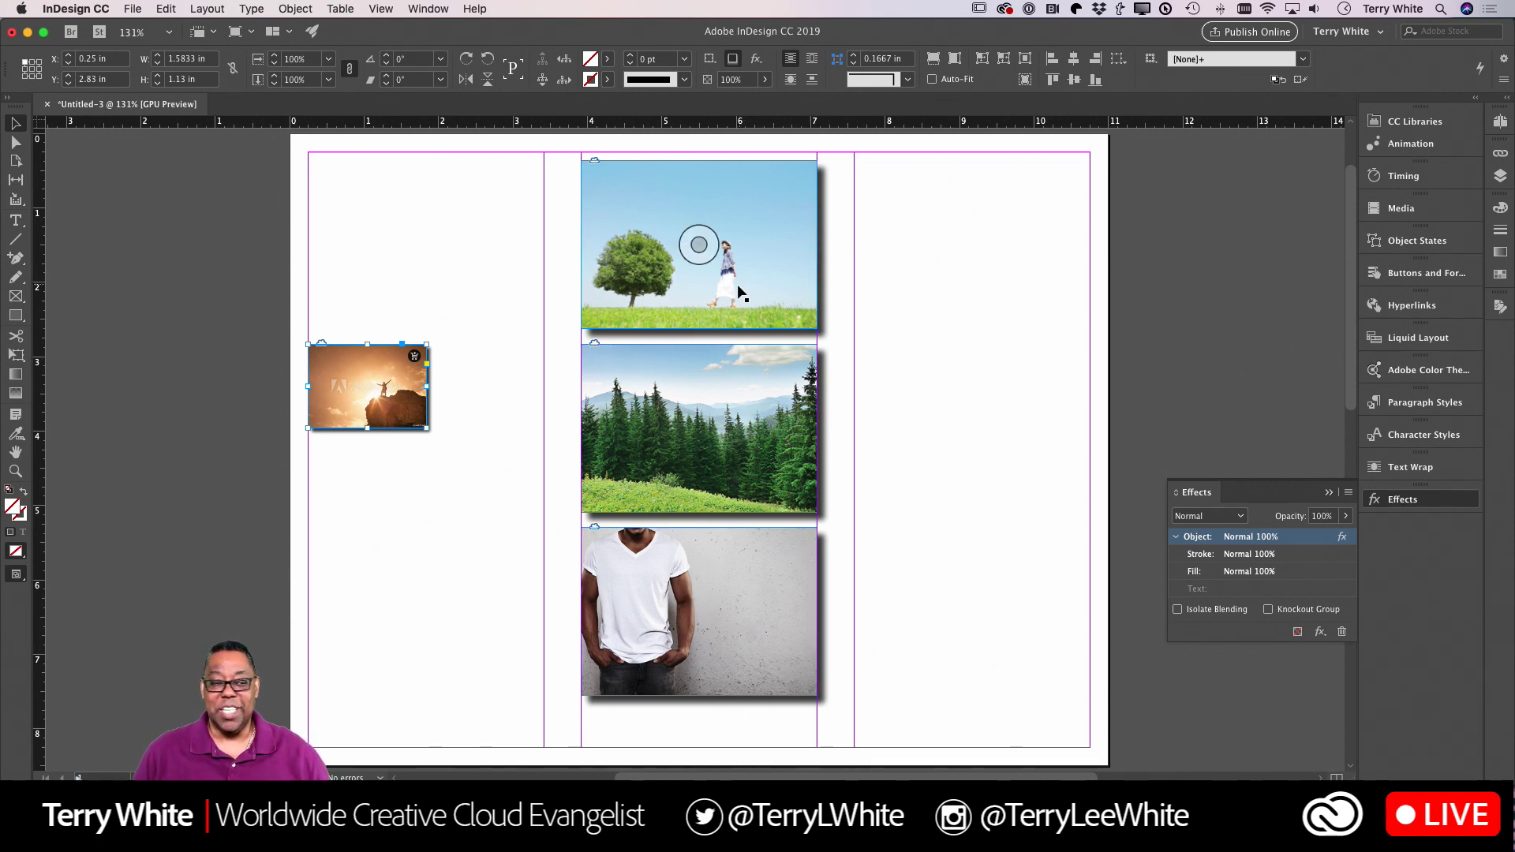
# Repeat the sunset image's scaling on the three middle-column images with Transform Again, and undo it.
pyautogui.click(741, 304)
pyautogui.keyDown('shift'); pyautogui.click(745, 453); pyautogui.keyUp('shift')
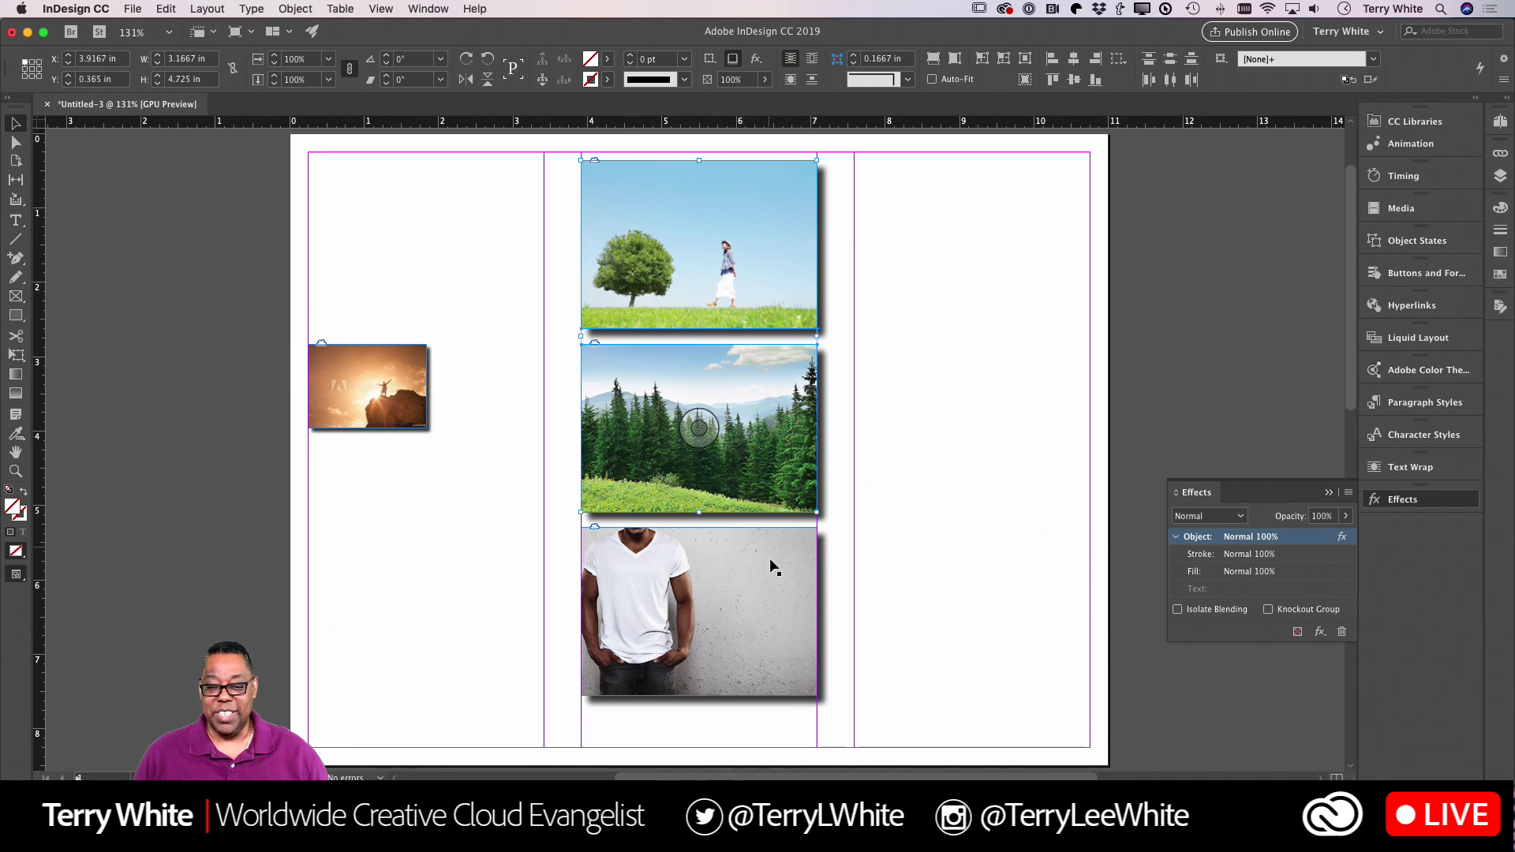
pyautogui.keyDown('shift'); pyautogui.click(769, 585); pyautogui.keyUp('shift')
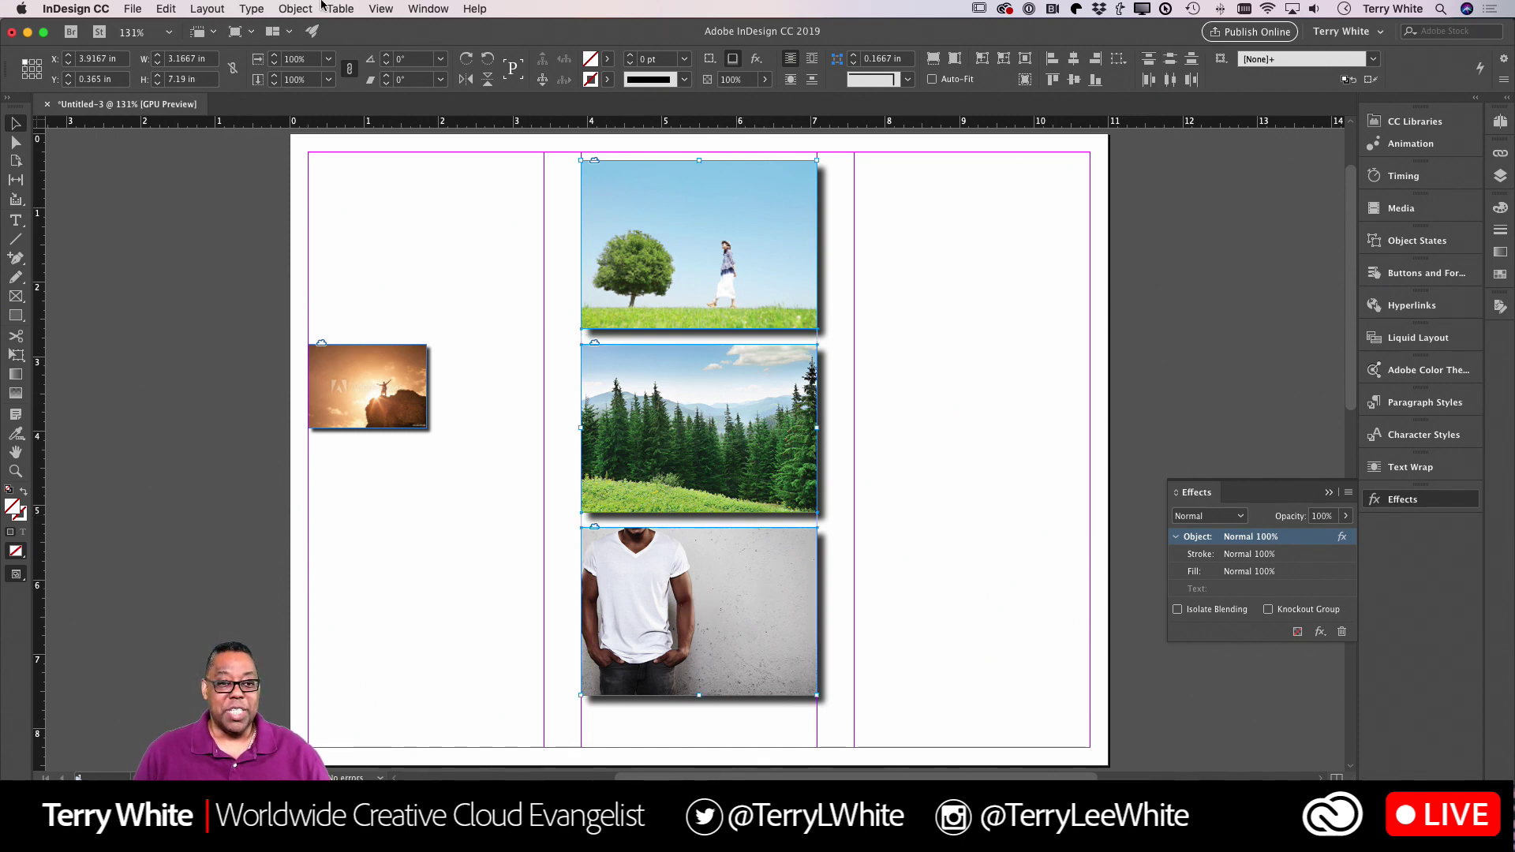
pyautogui.click(295, 9)
pyautogui.moveTo(309, 43)
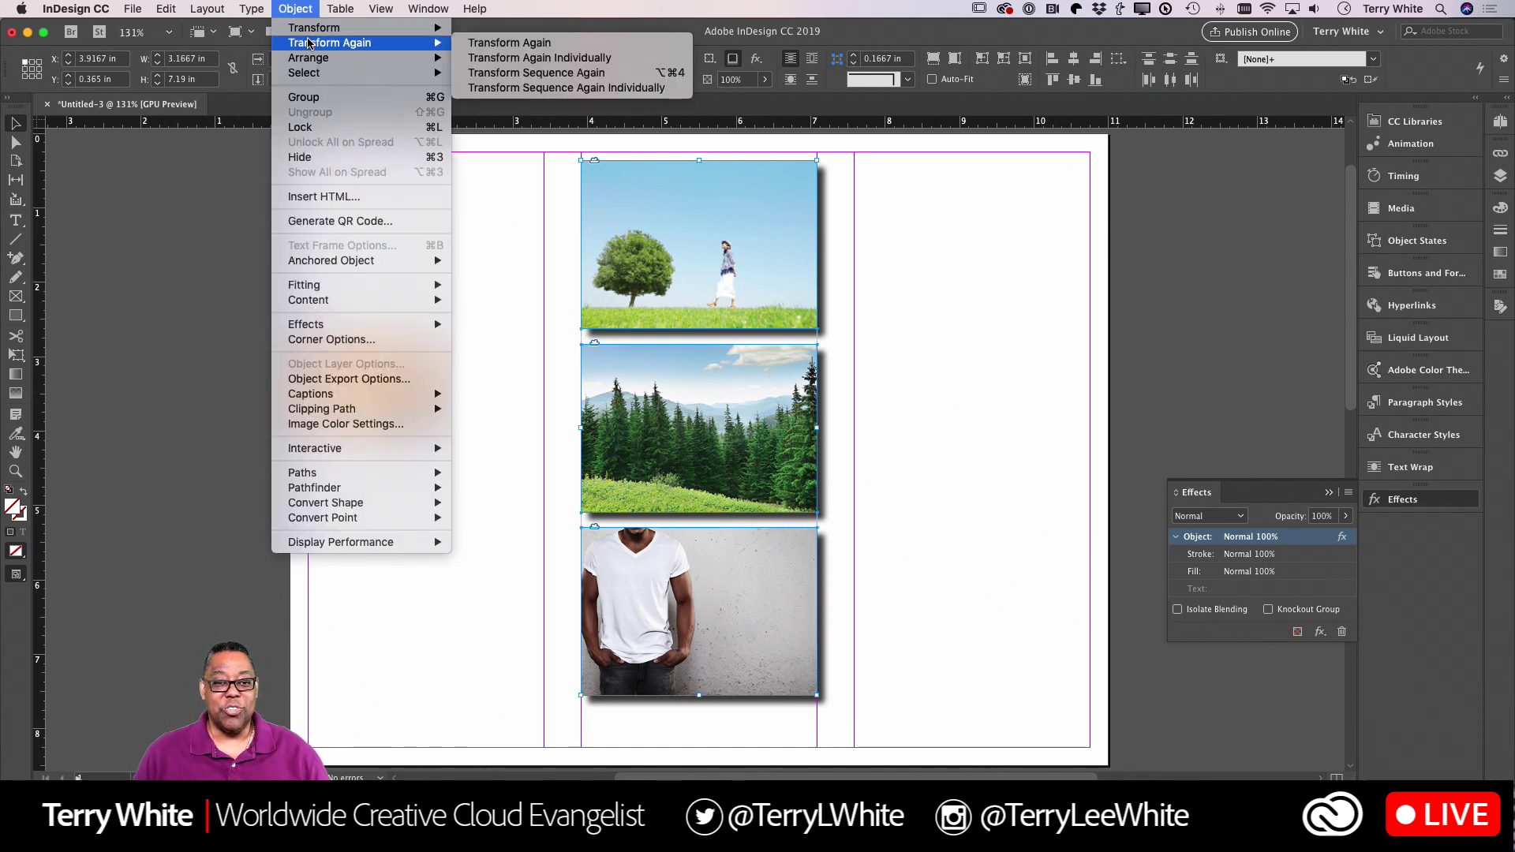
pyautogui.click(502, 43)
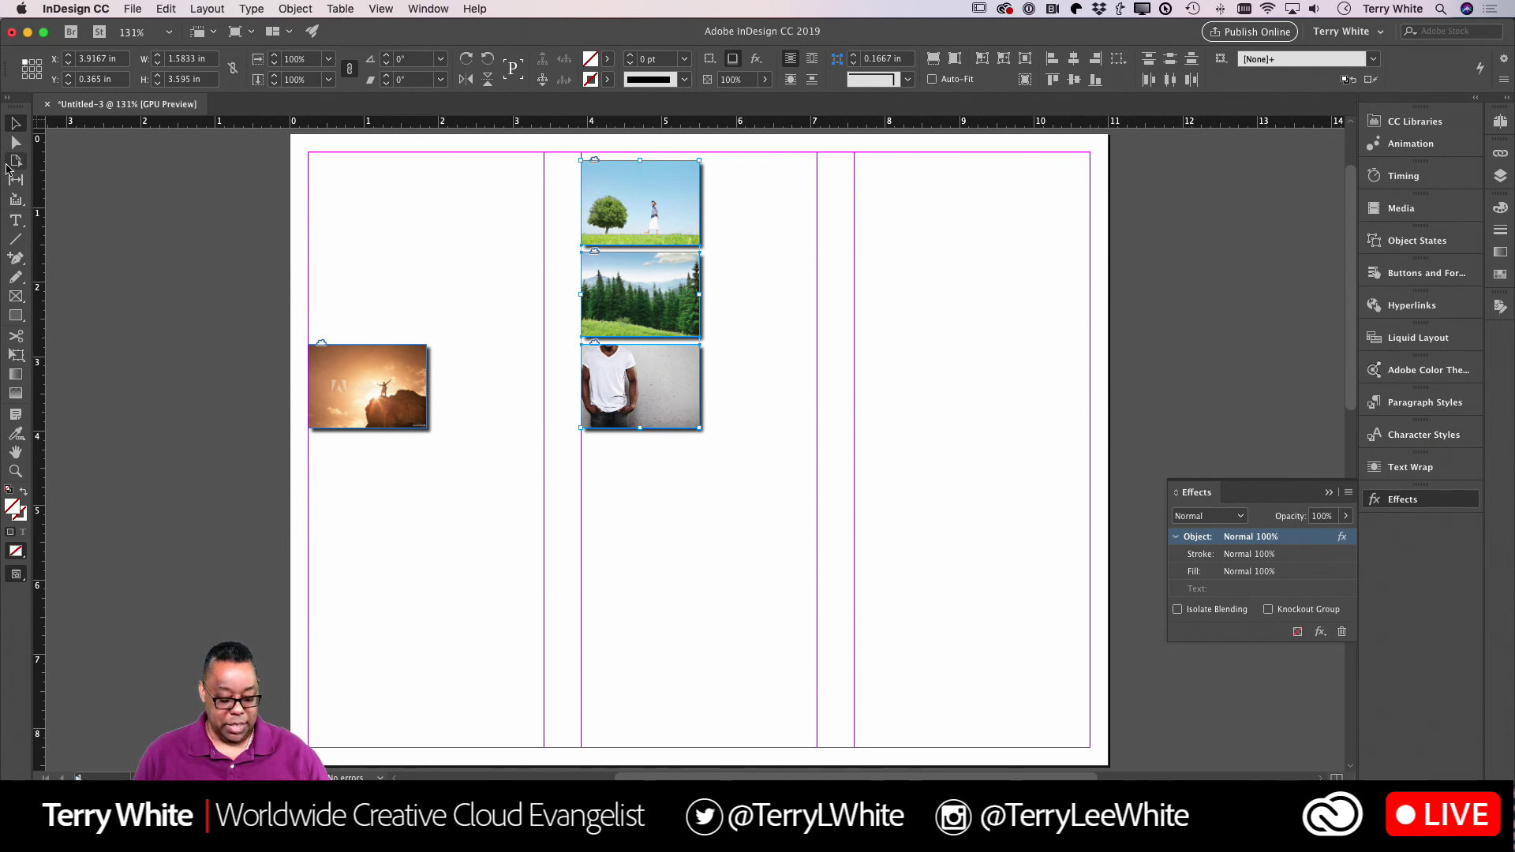
pyautogui.press('super+z')
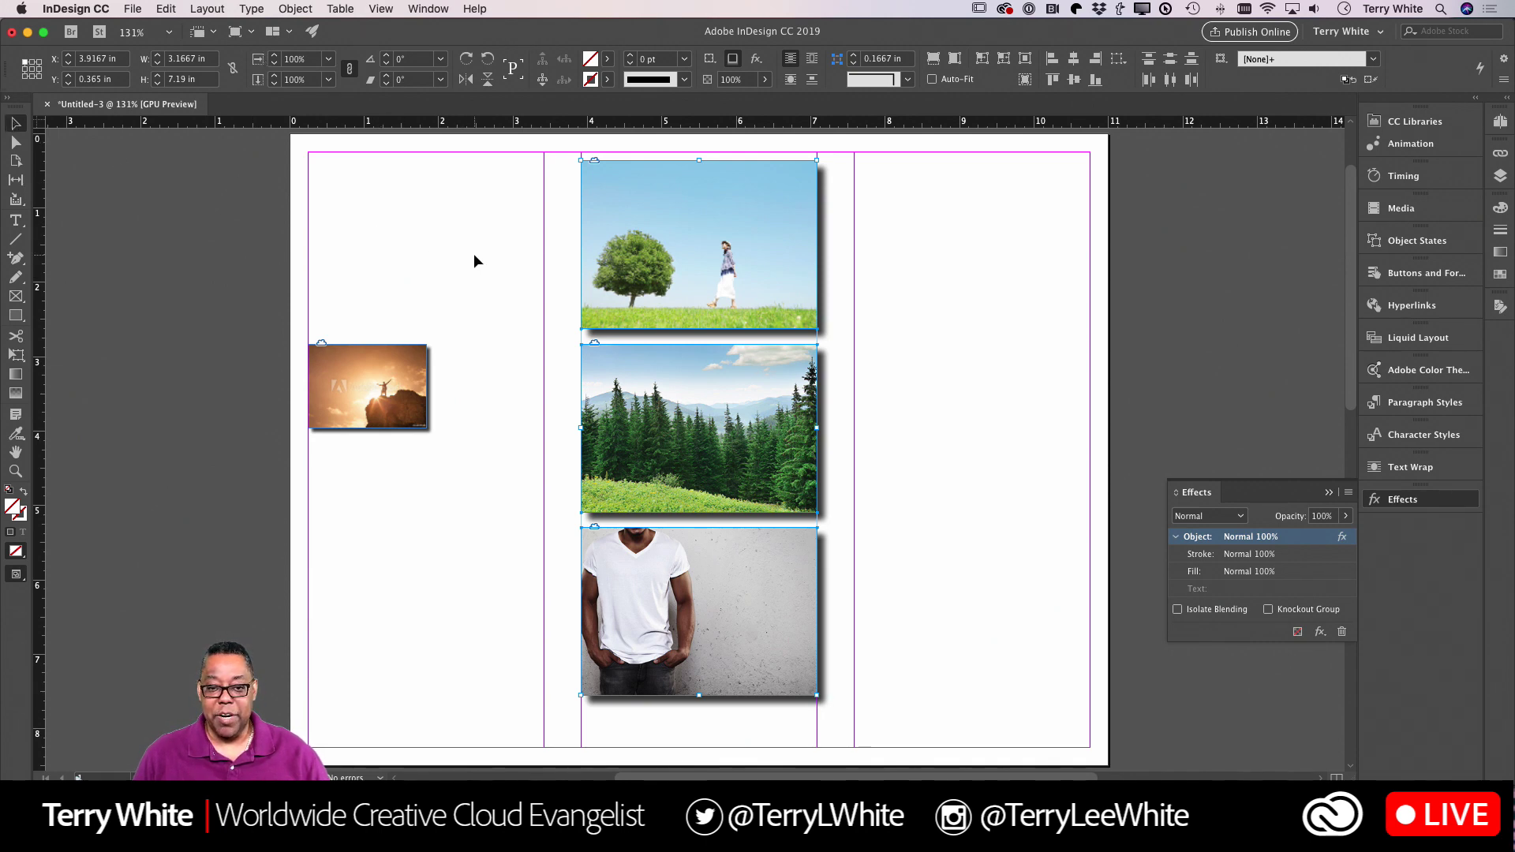
# Round the corners of the middle column's walking woman image to about 0.6 in, but make its top-right corner square.
pyautogui.click(781, 207)
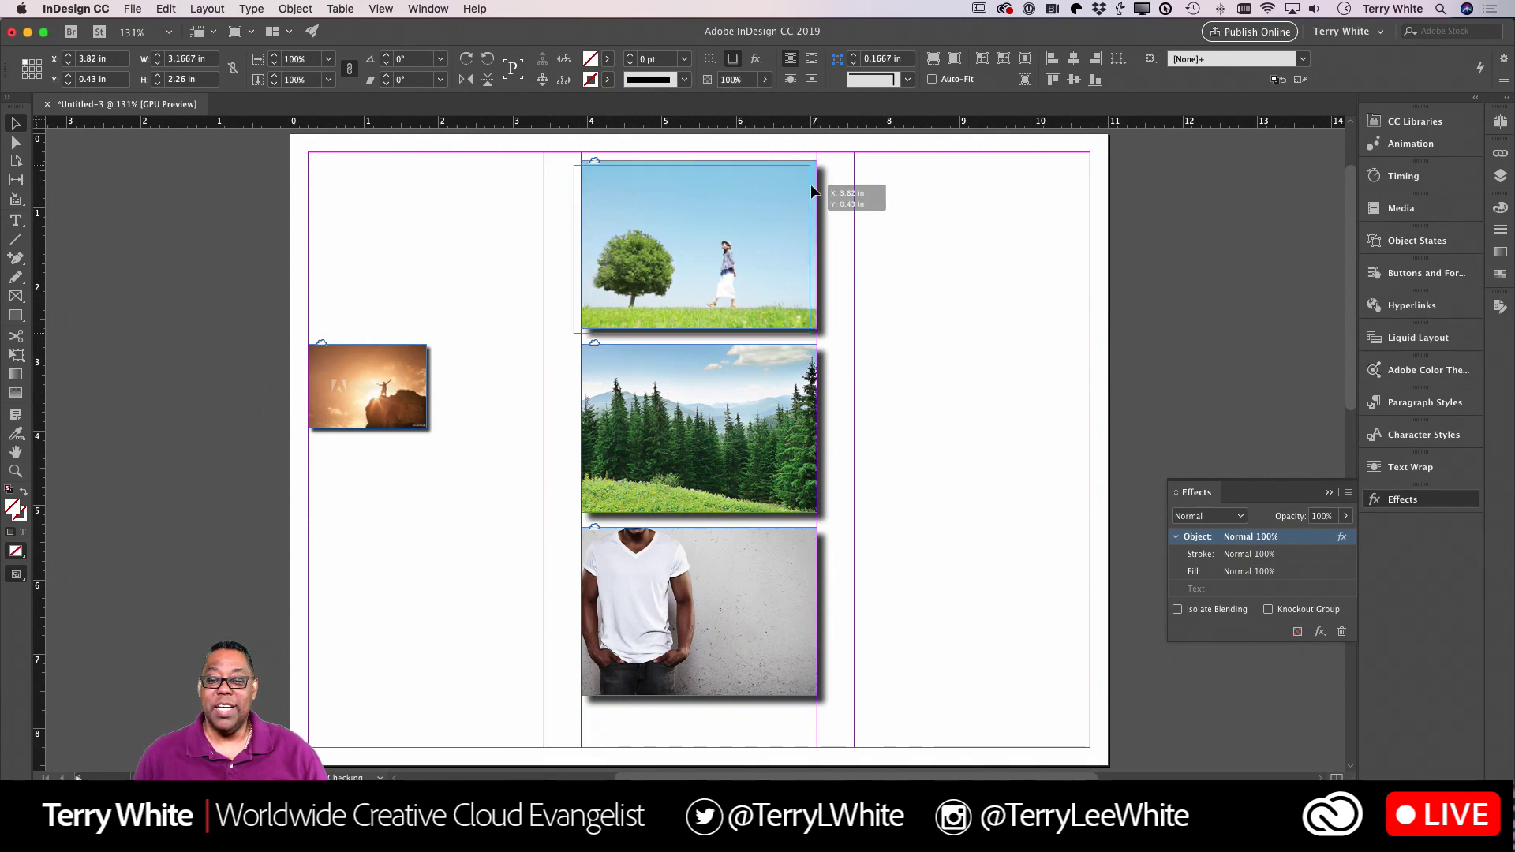
pyautogui.click(816, 180)
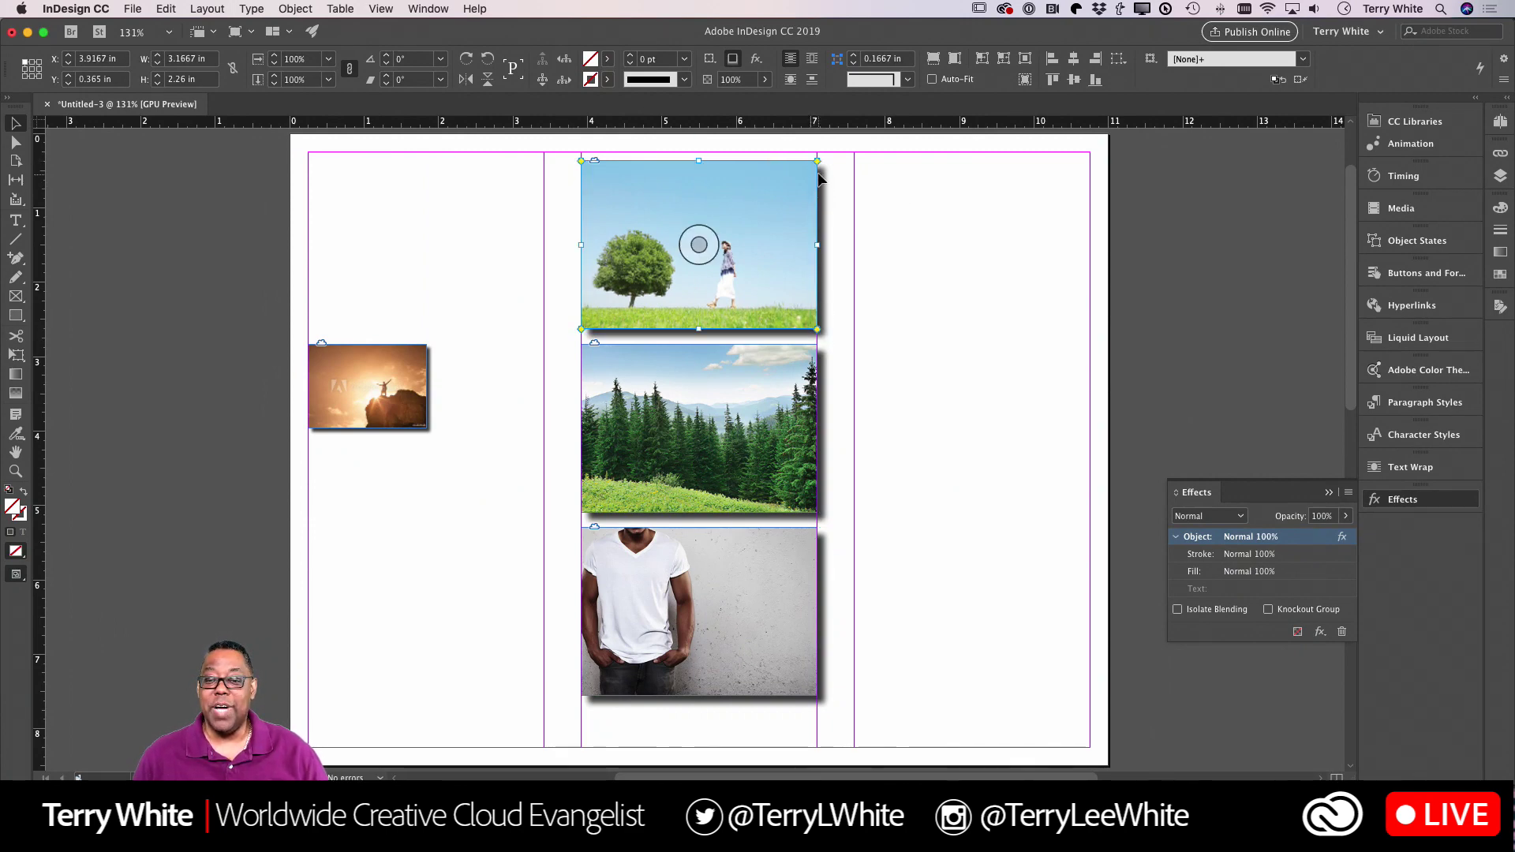
pyautogui.moveTo(818, 161); pyautogui.dragTo(791, 190)
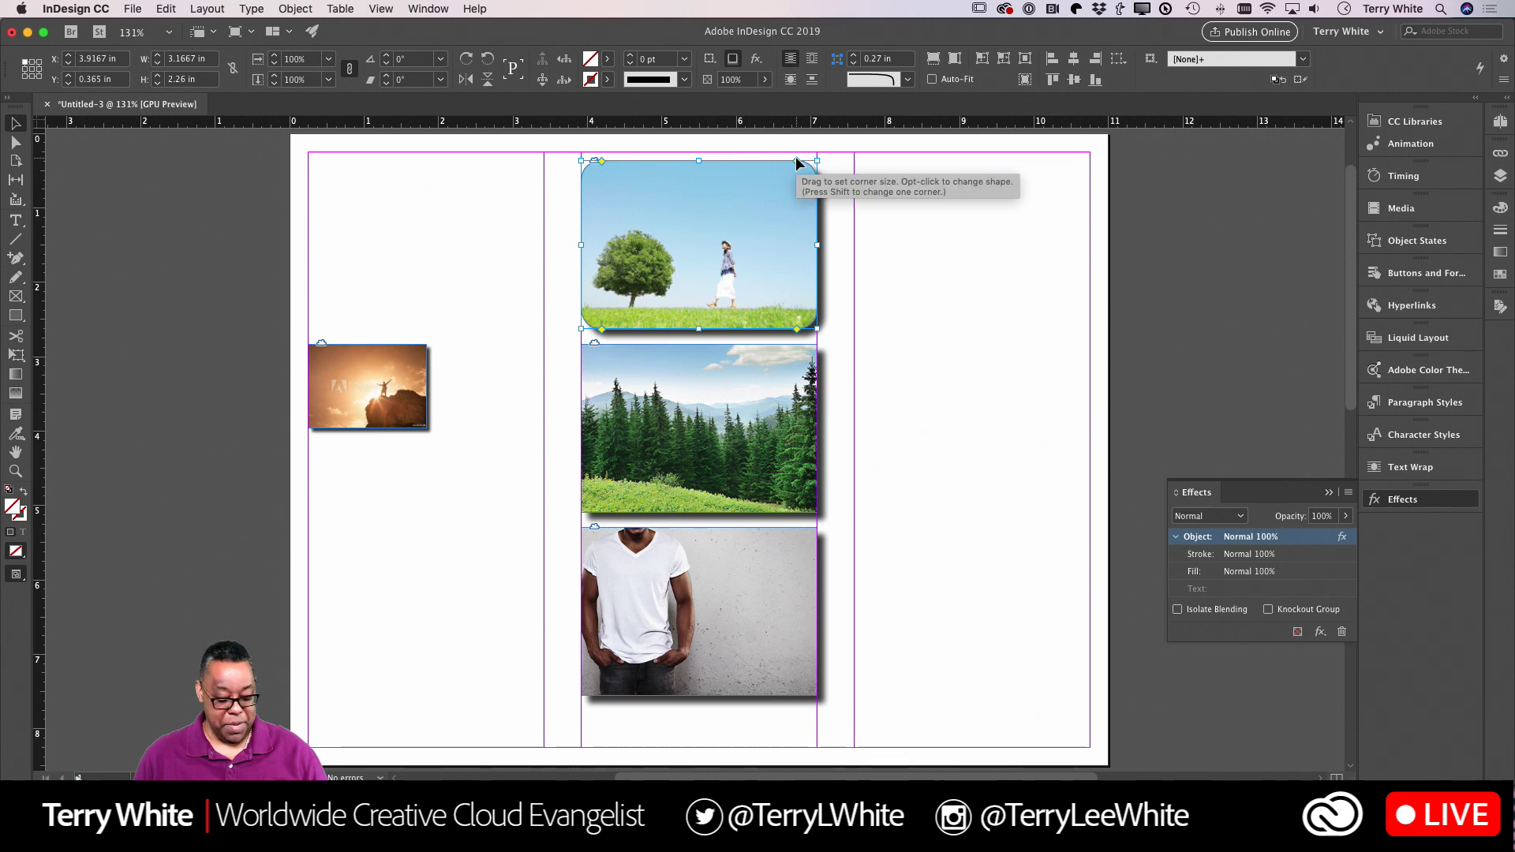
pyautogui.moveTo(796, 157); pyautogui.dragTo(829, 160)
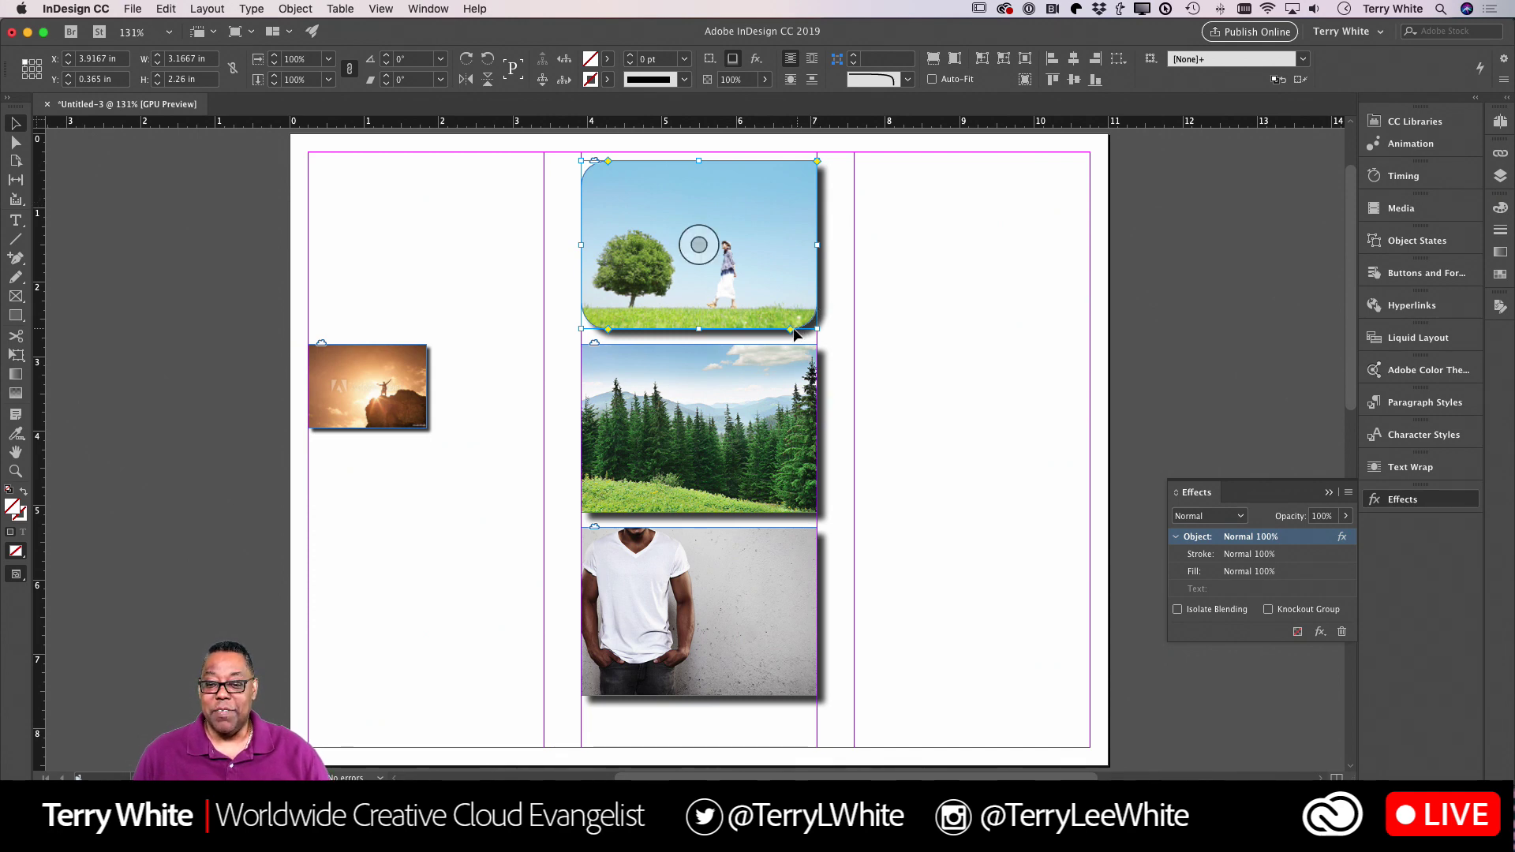
pyautogui.moveTo(790, 330); pyautogui.dragTo(769, 329)
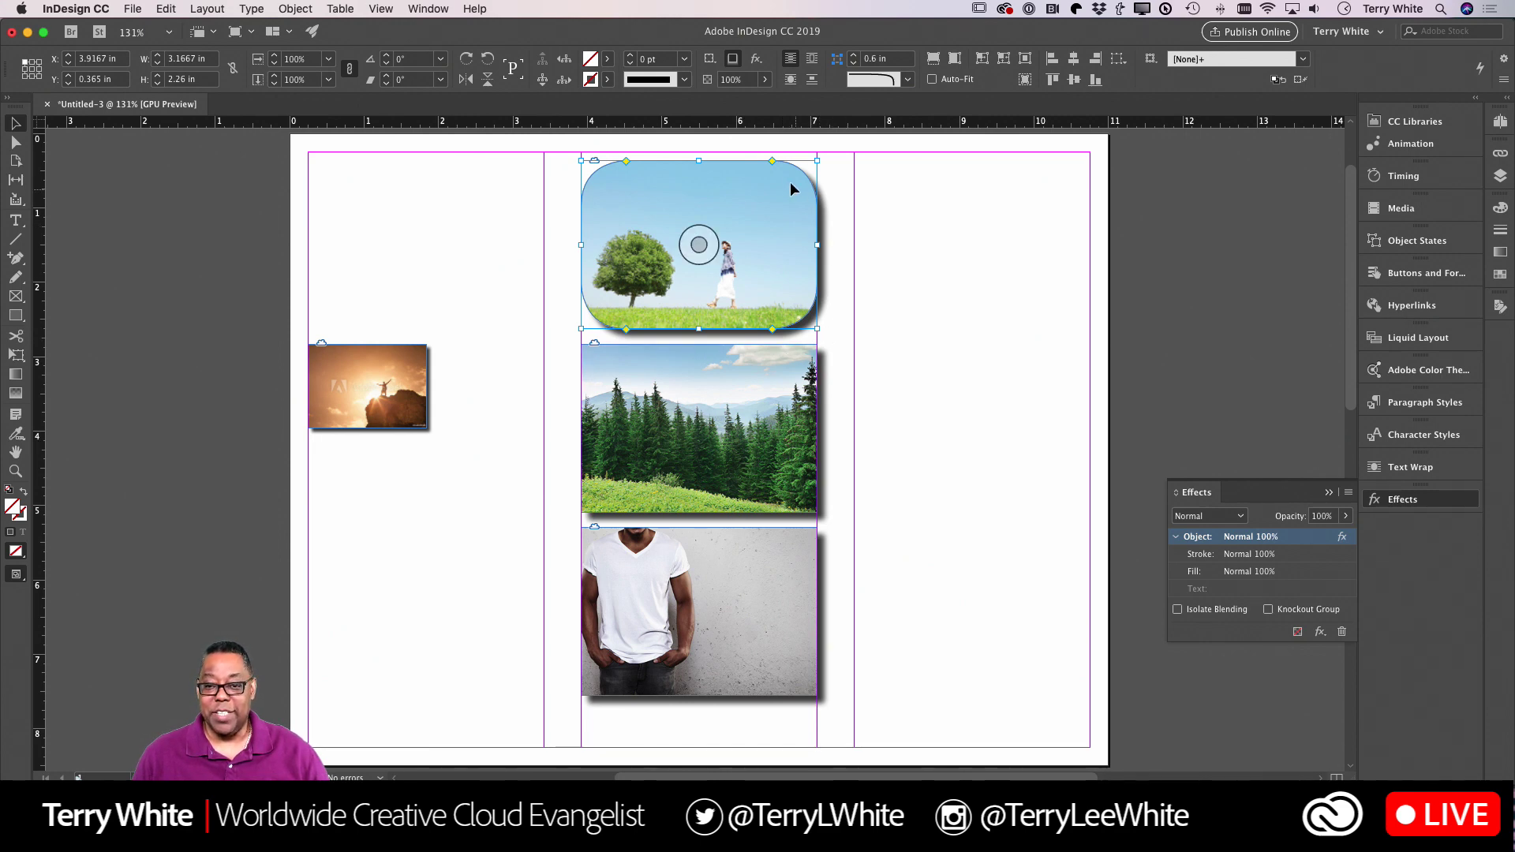
pyautogui.moveTo(772, 164); pyautogui.dragTo(835, 159)
pyautogui.click(892, 251)
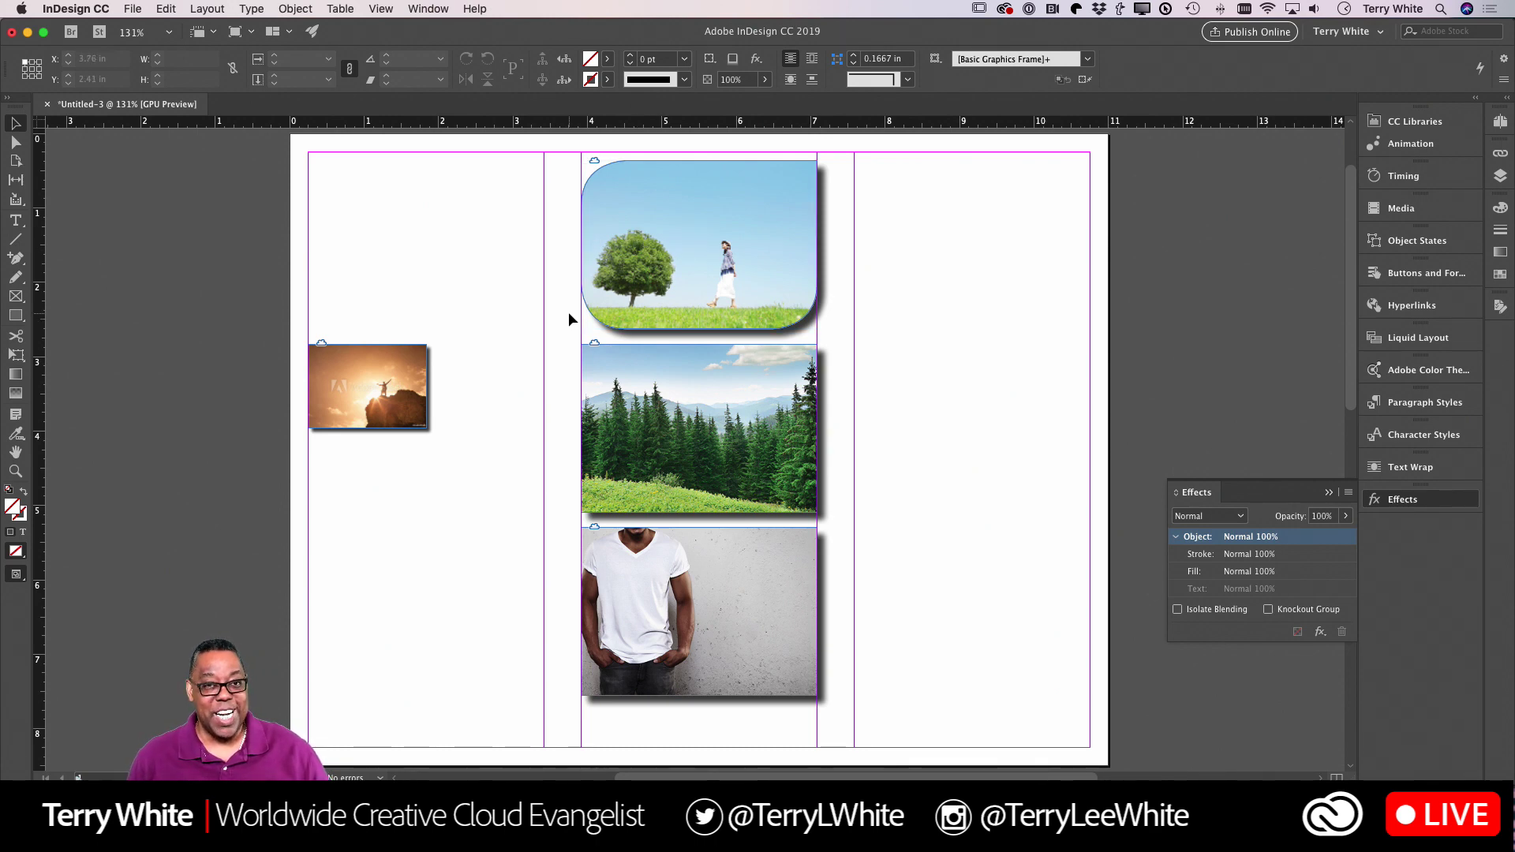
# Create a new document from the recent Infographic Presentation template, and collapse the Effects settings.
pyautogui.click(136, 14)
pyautogui.moveTo(257, 30)
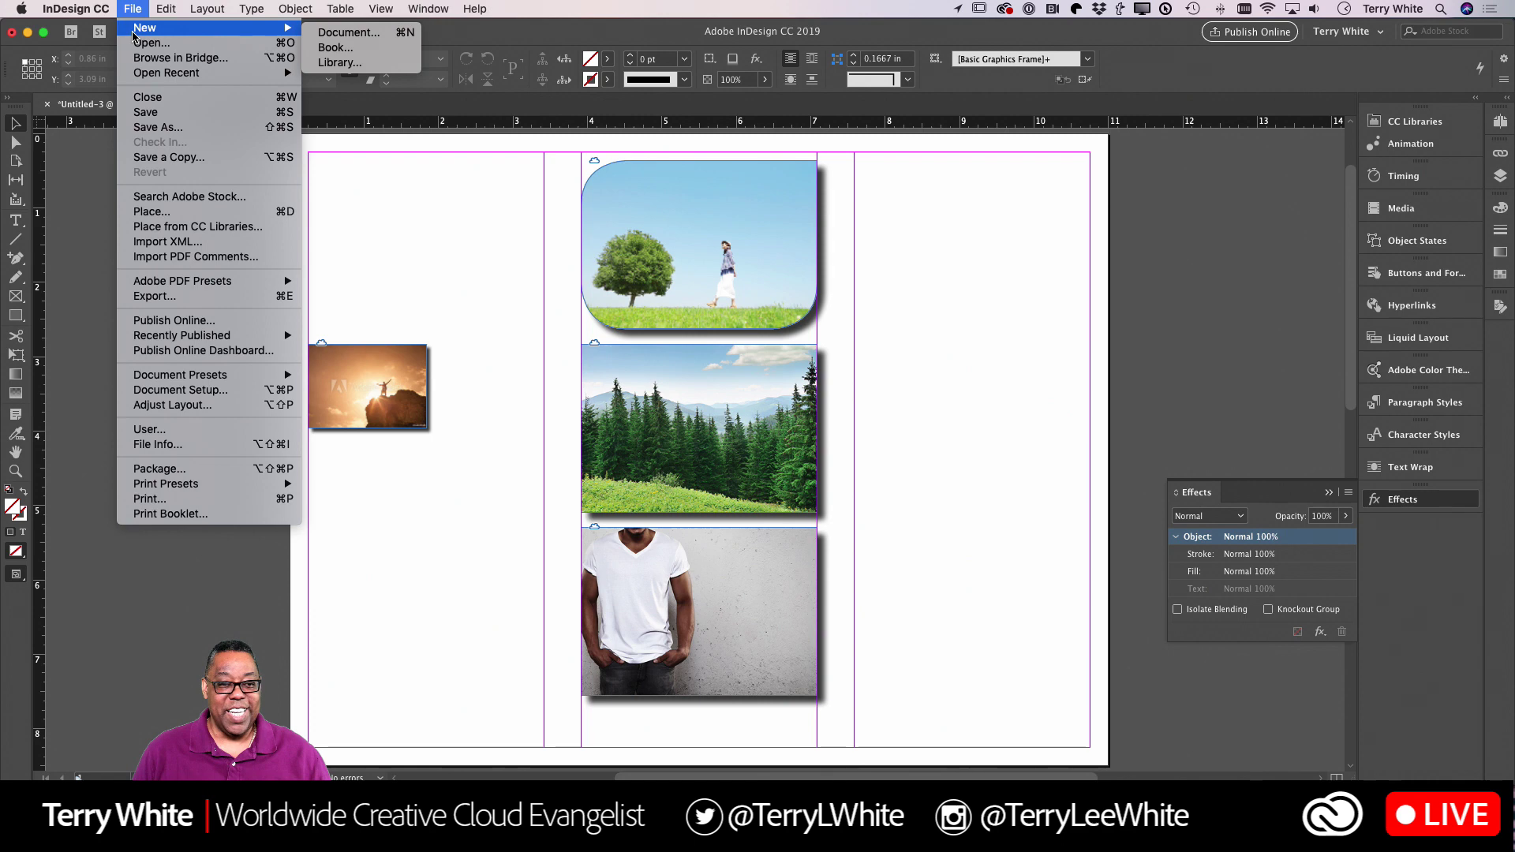
pyautogui.click(344, 34)
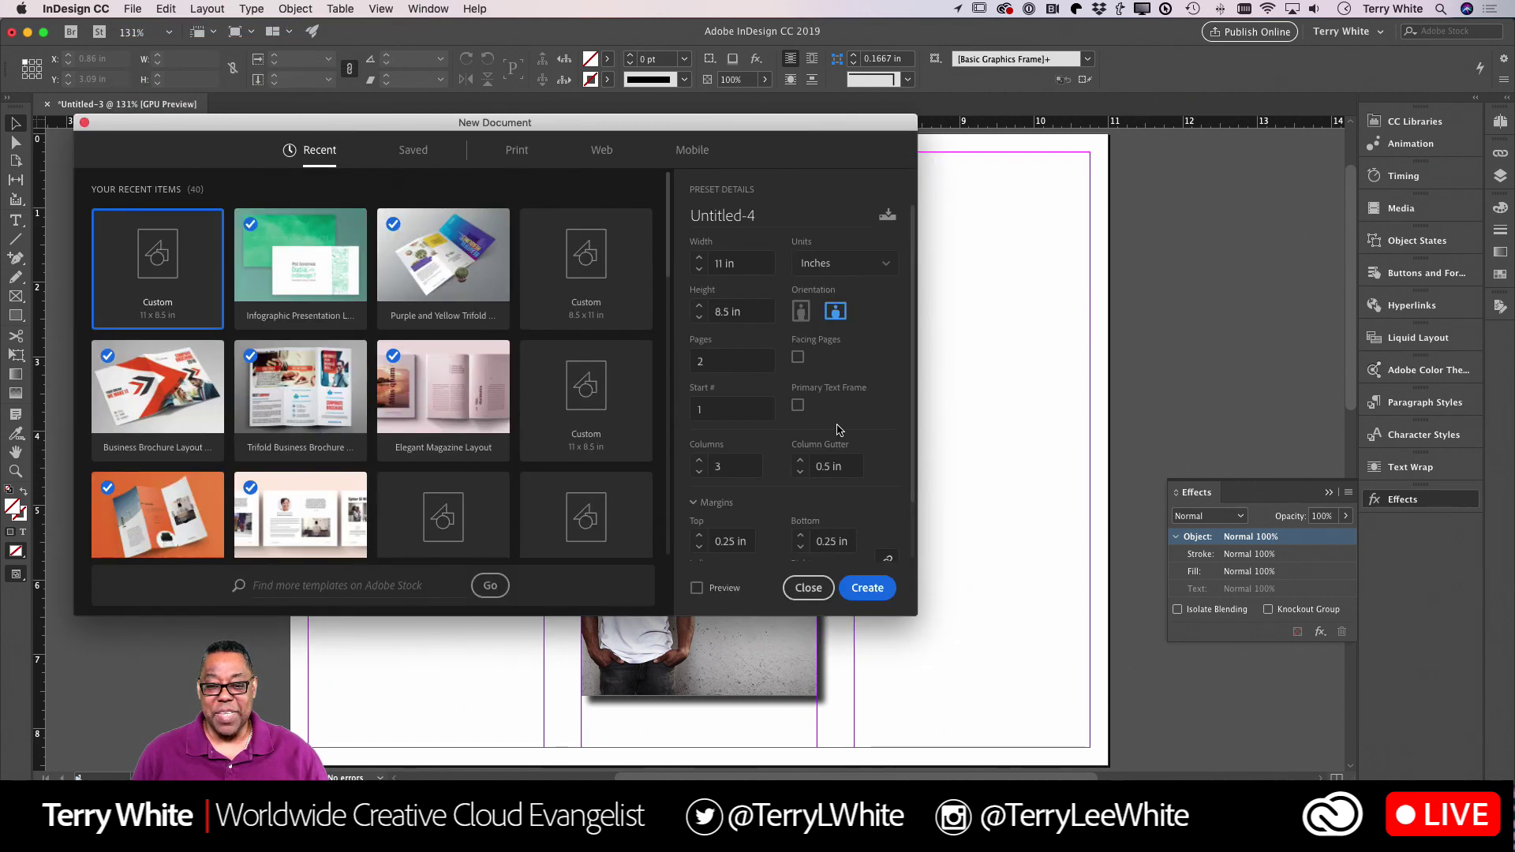
pyautogui.click(295, 273)
pyautogui.press('Escape')
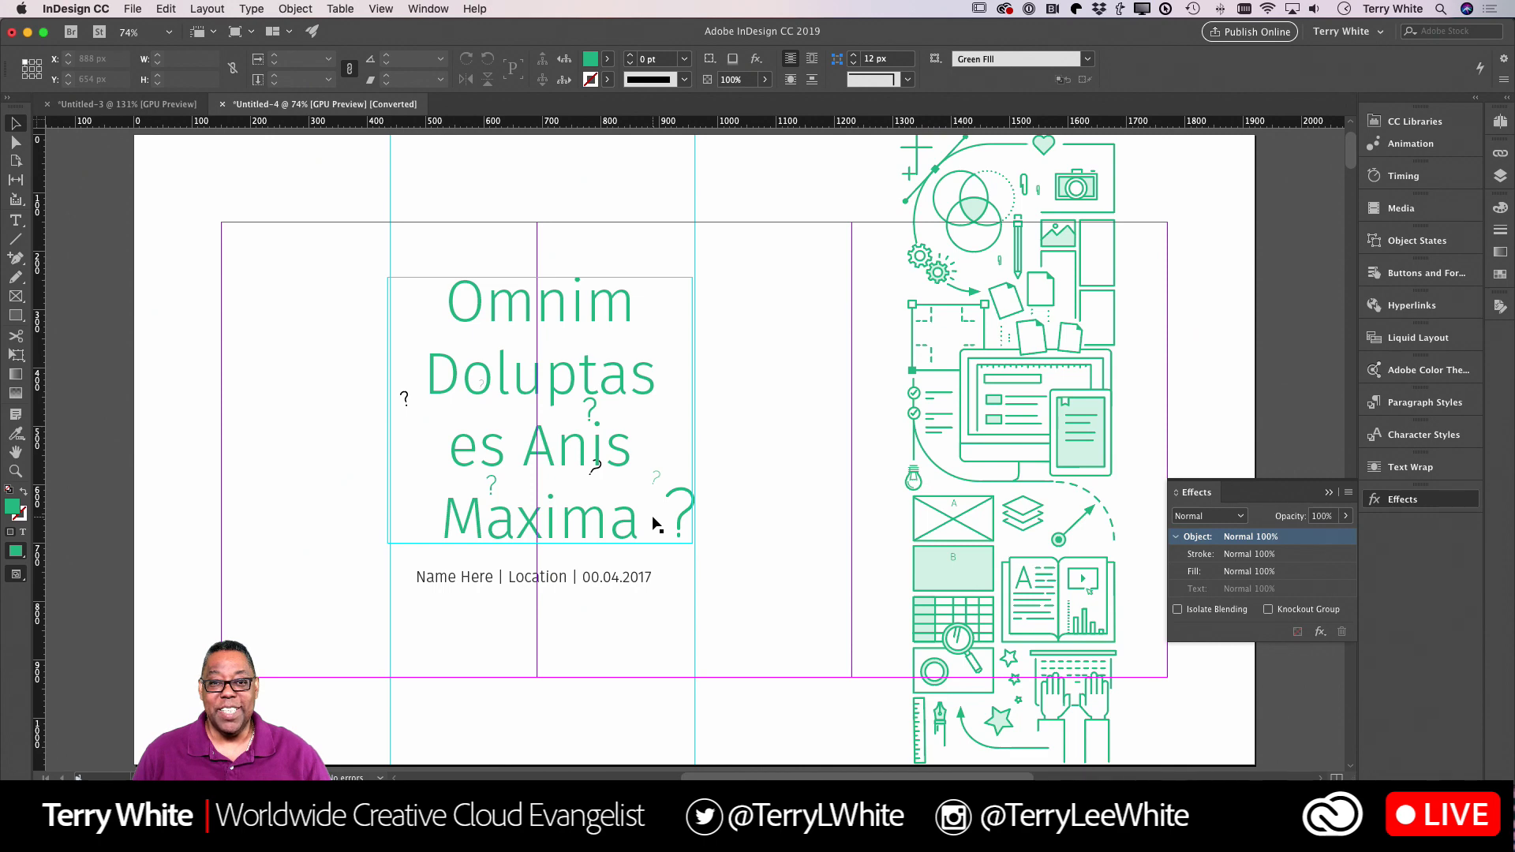
pyautogui.click(785, 579)
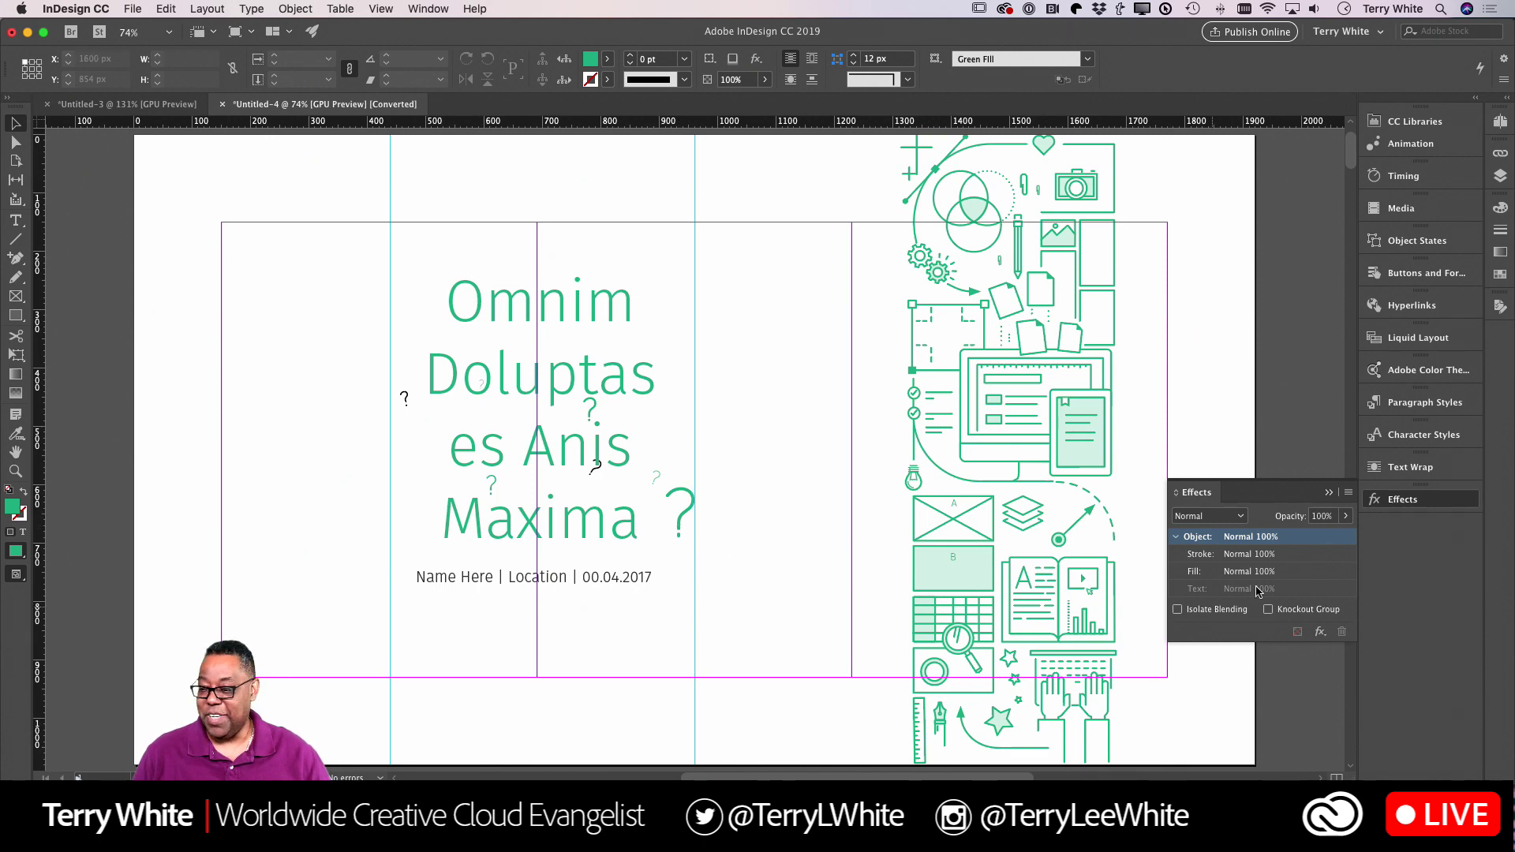
pyautogui.click(1328, 493)
# Look through the template's pages, and switch the cover page to Preview mode and back to Normal.
pyautogui.scroll(-10, 791, 551)
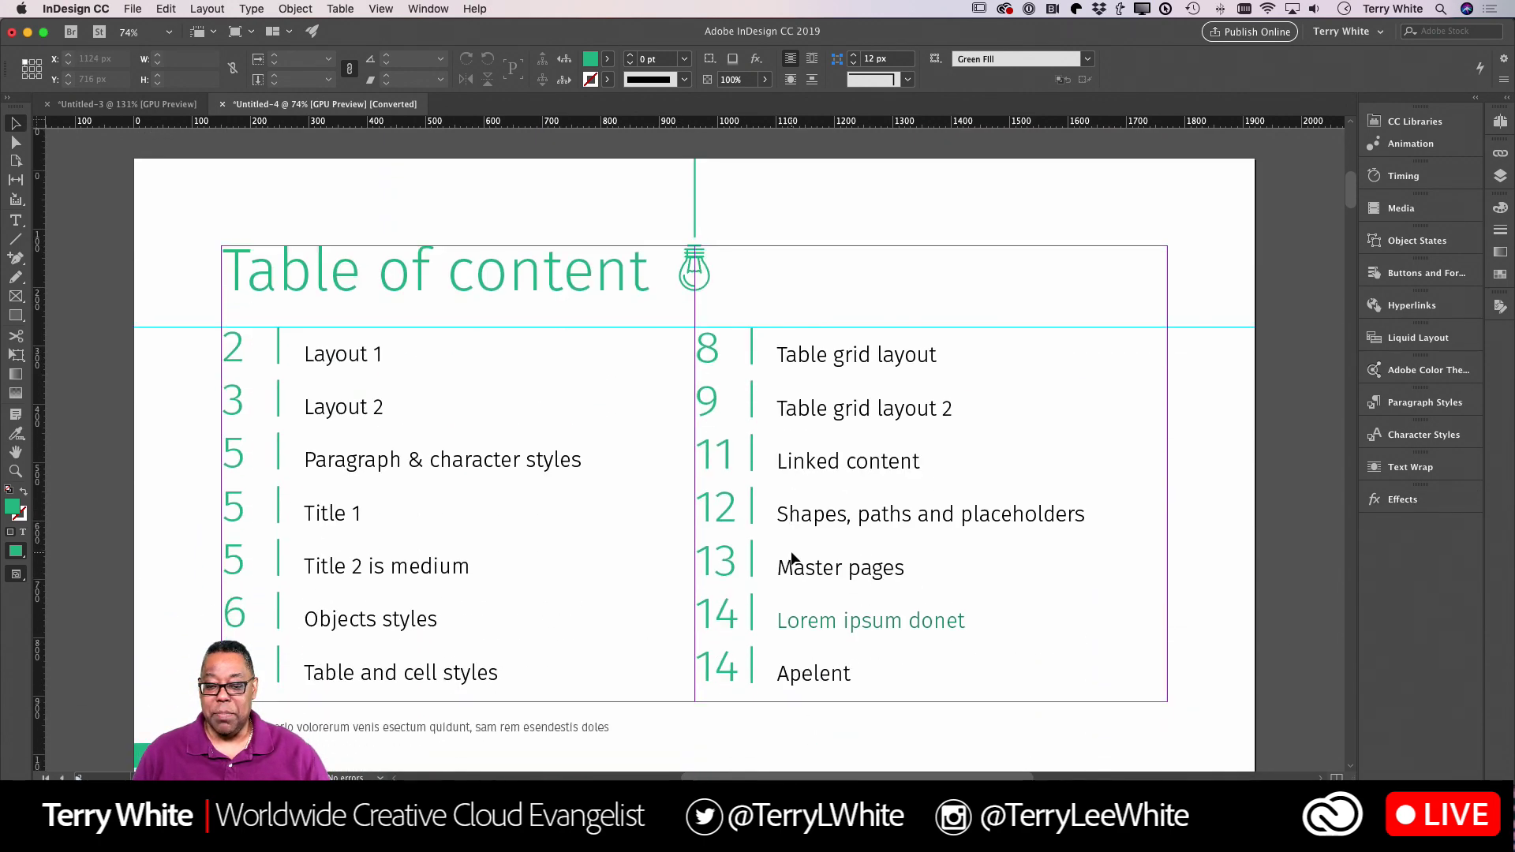
pyautogui.scroll(-15, 791, 557)
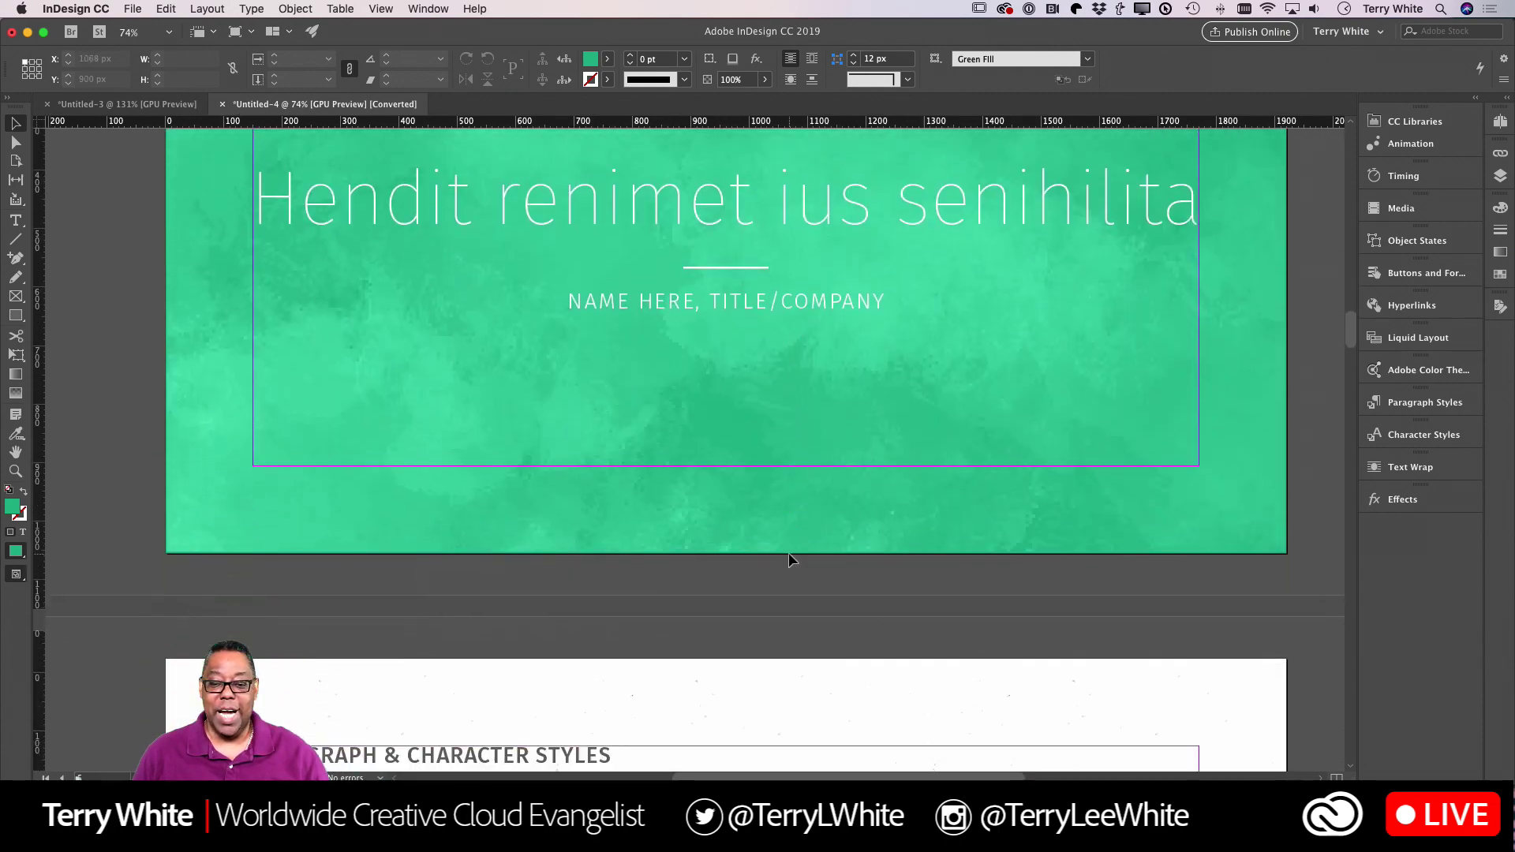
pyautogui.scroll(-15, 789, 553)
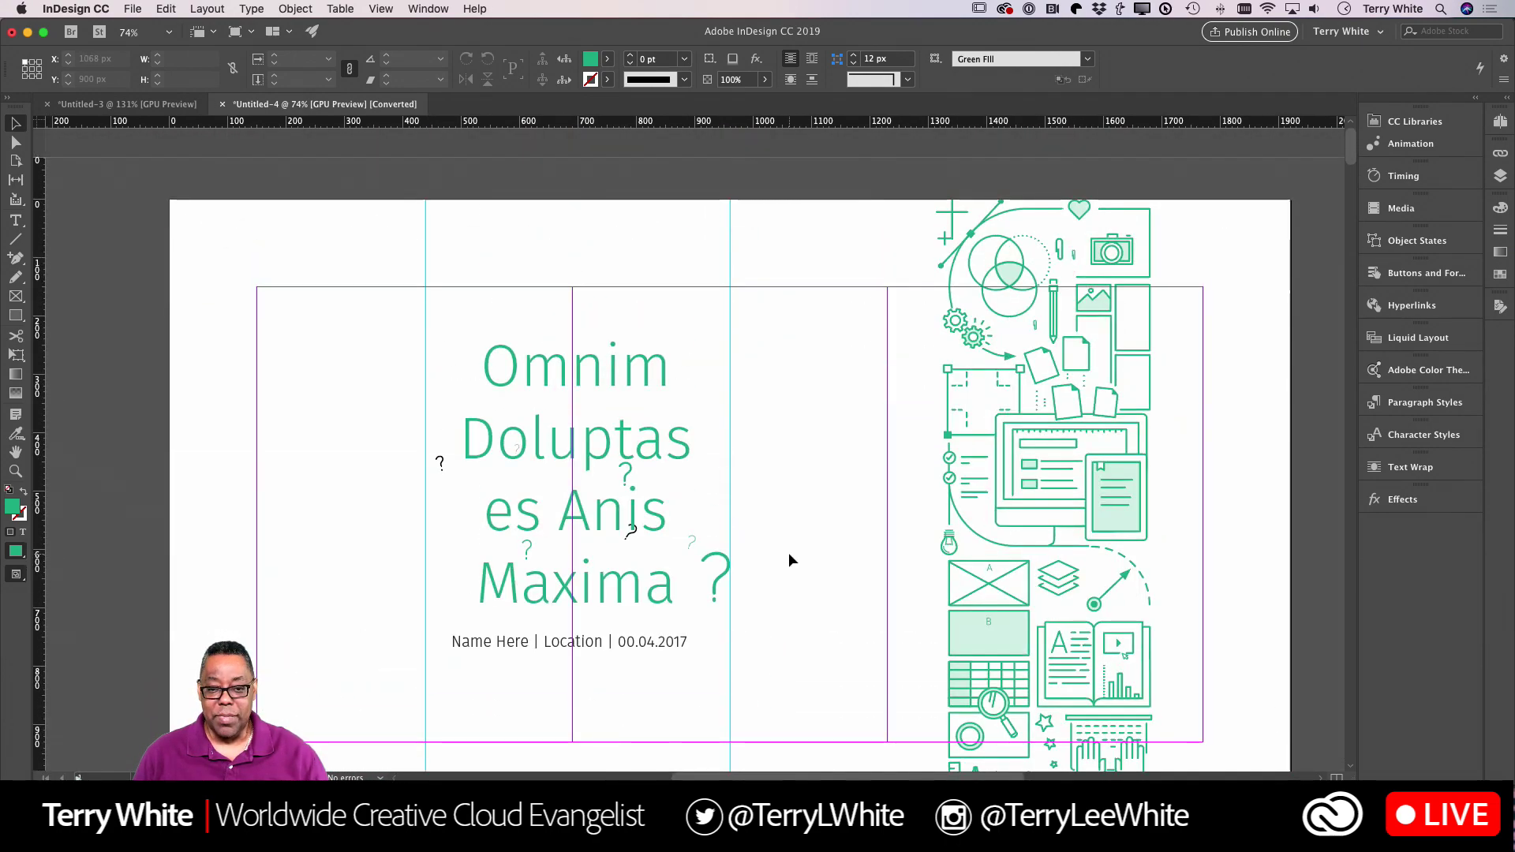
pyautogui.scroll(-2, 788, 553)
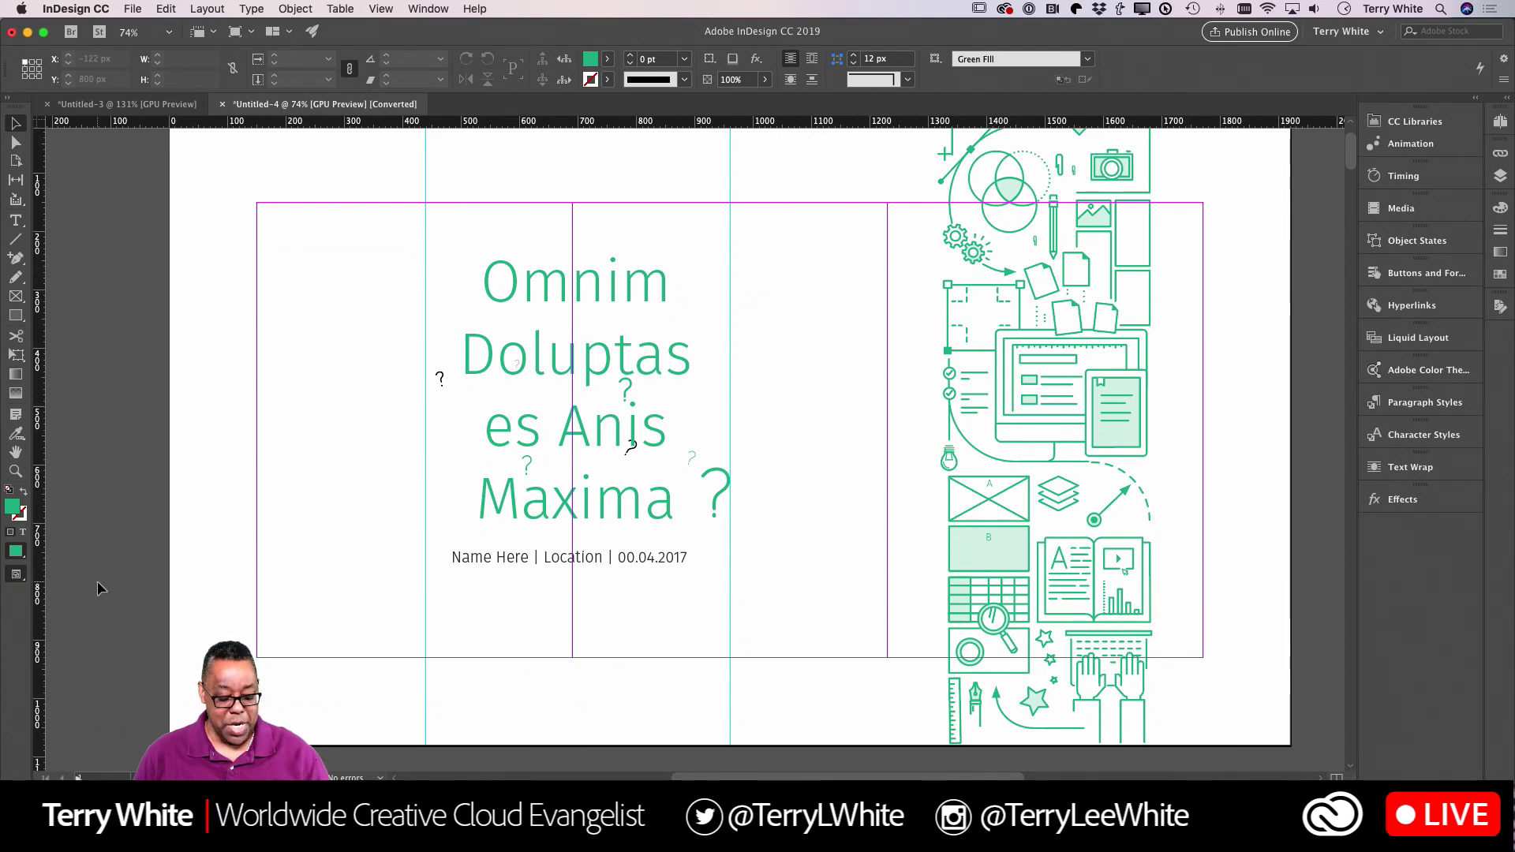
pyautogui.press('w')
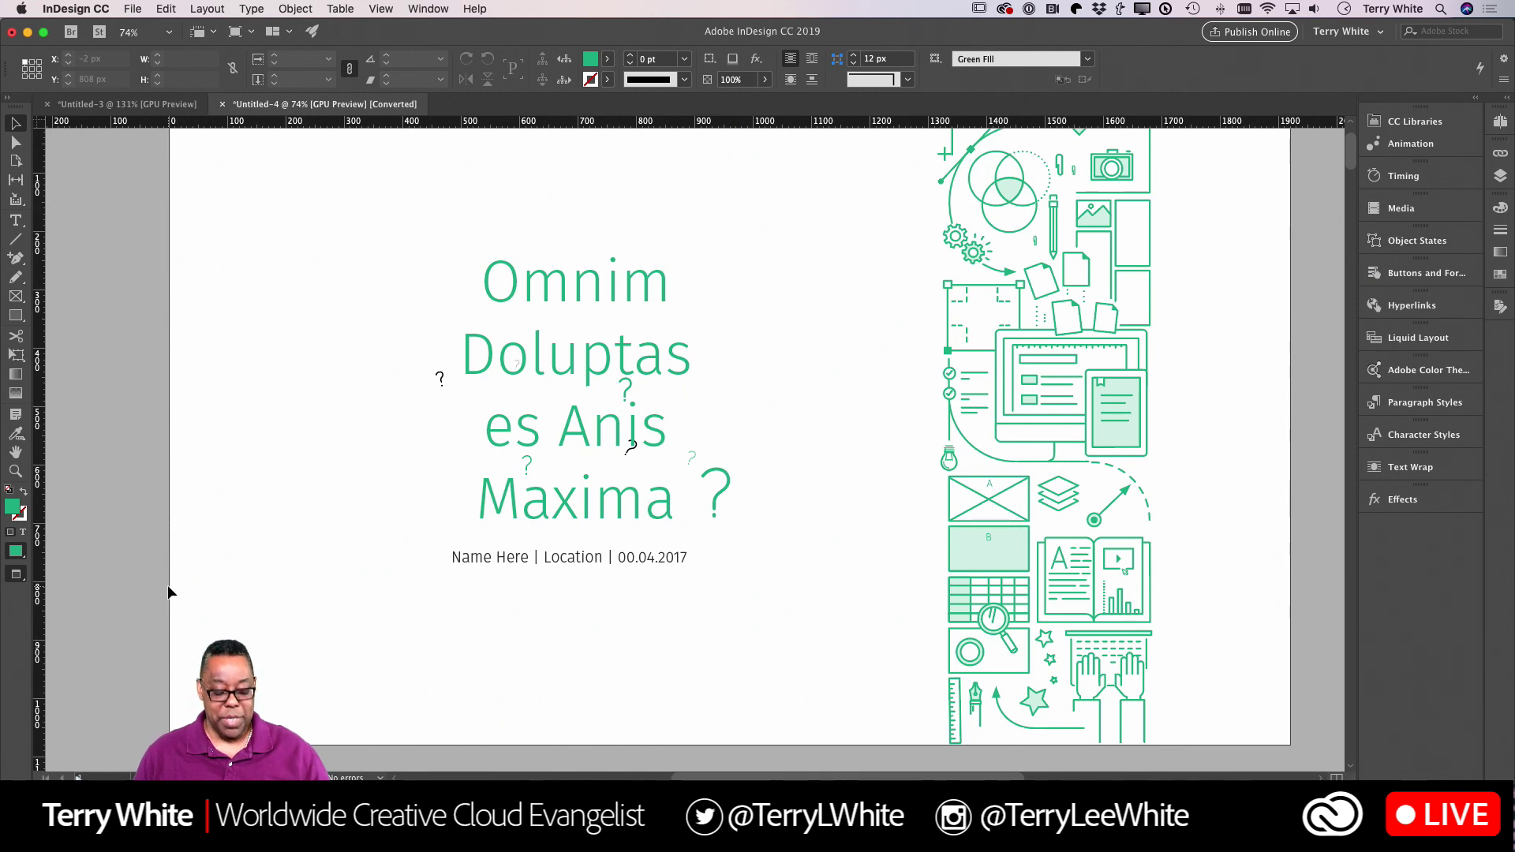
pyautogui.press('w')
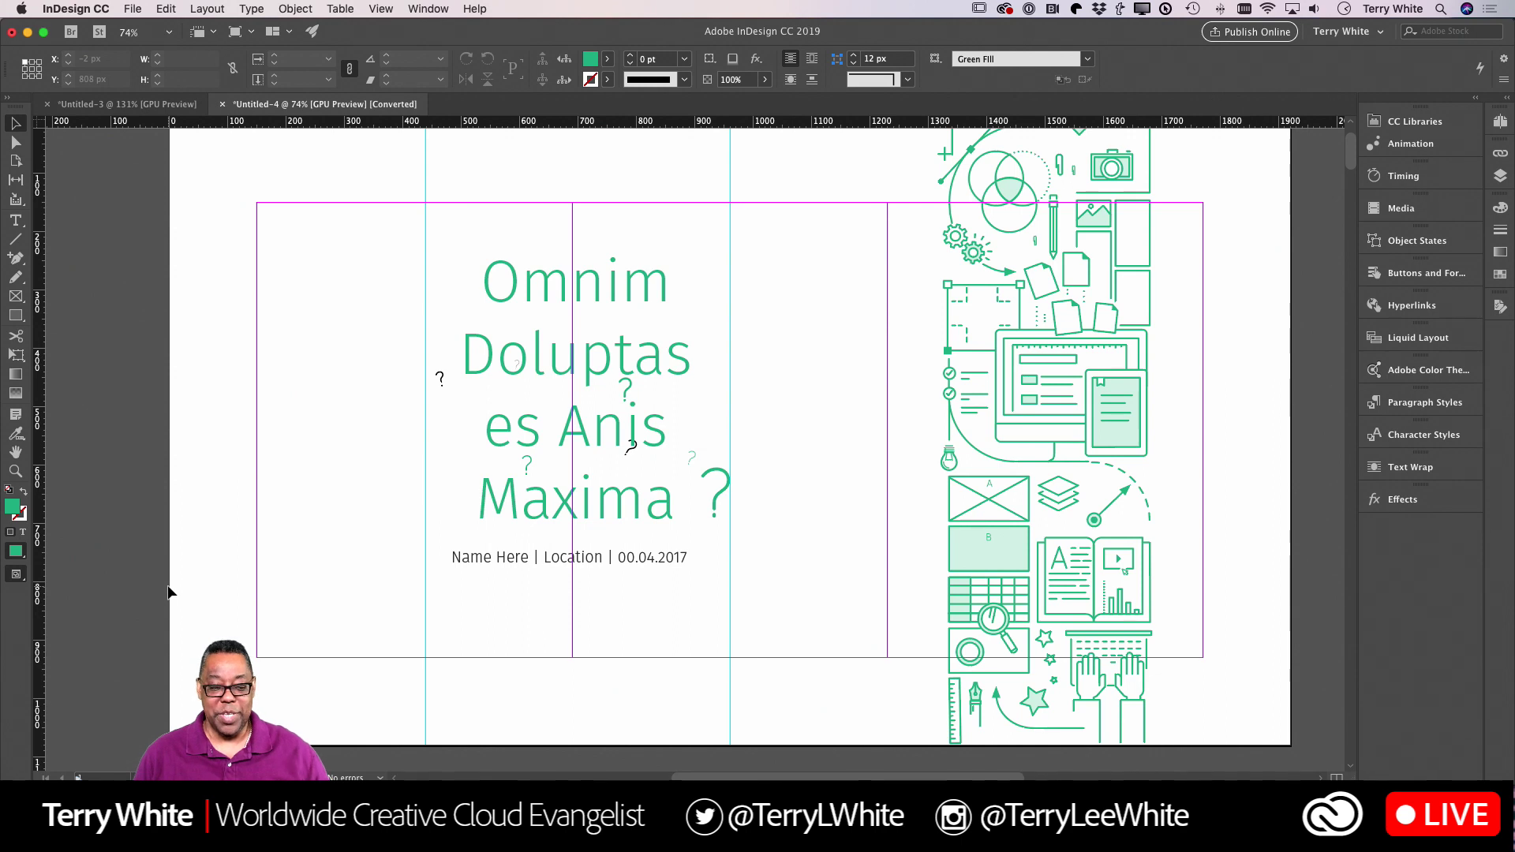
# Show the document full screen in Presentation mode and page through its slides from the cover to the closing Apelent slide.
pyautogui.hotkey('shift', 'w')
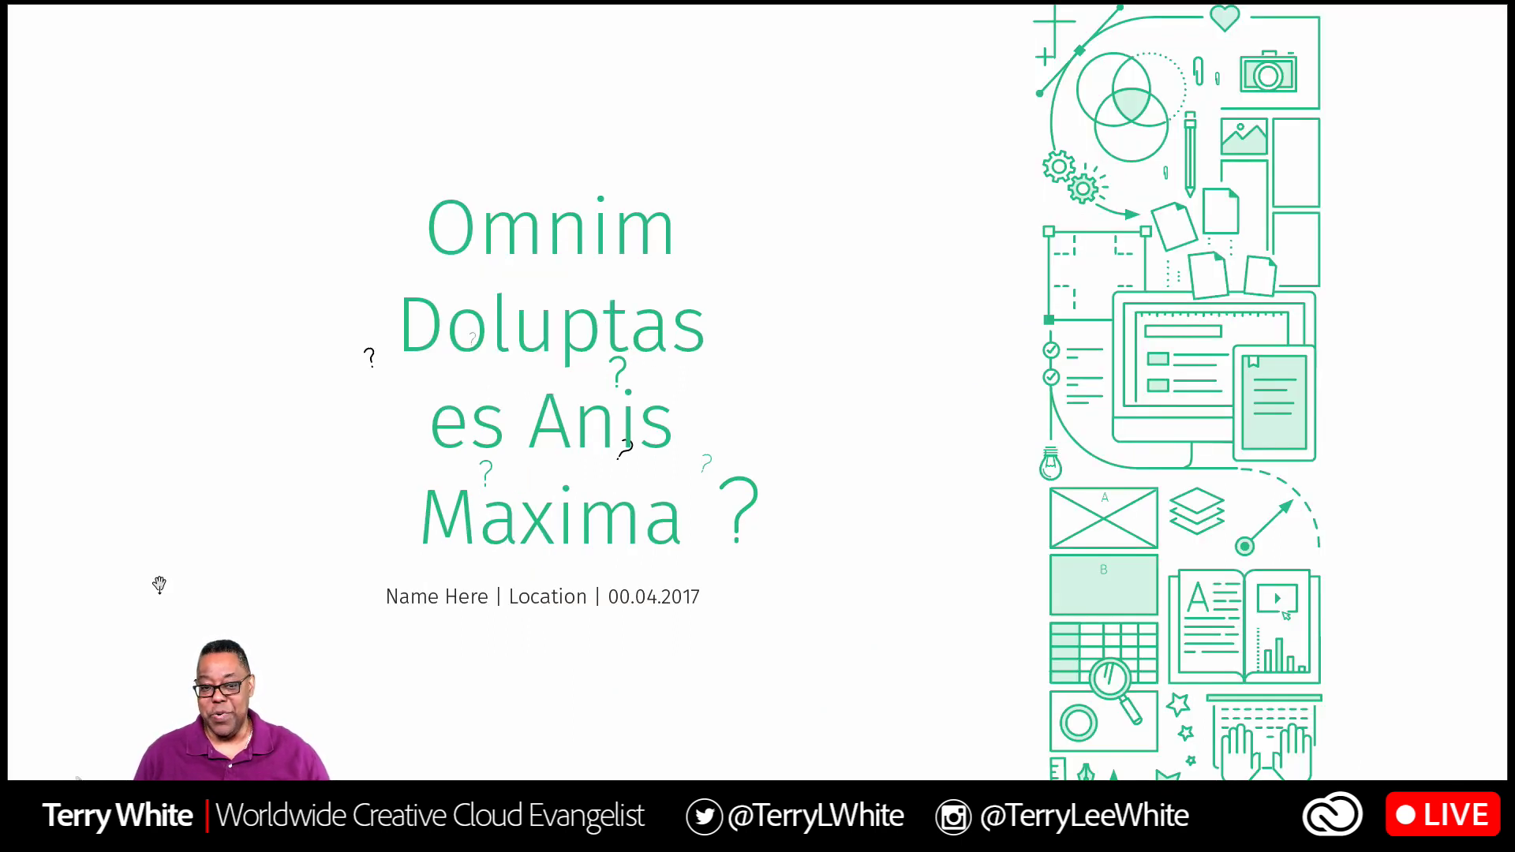
pyautogui.press('Right')
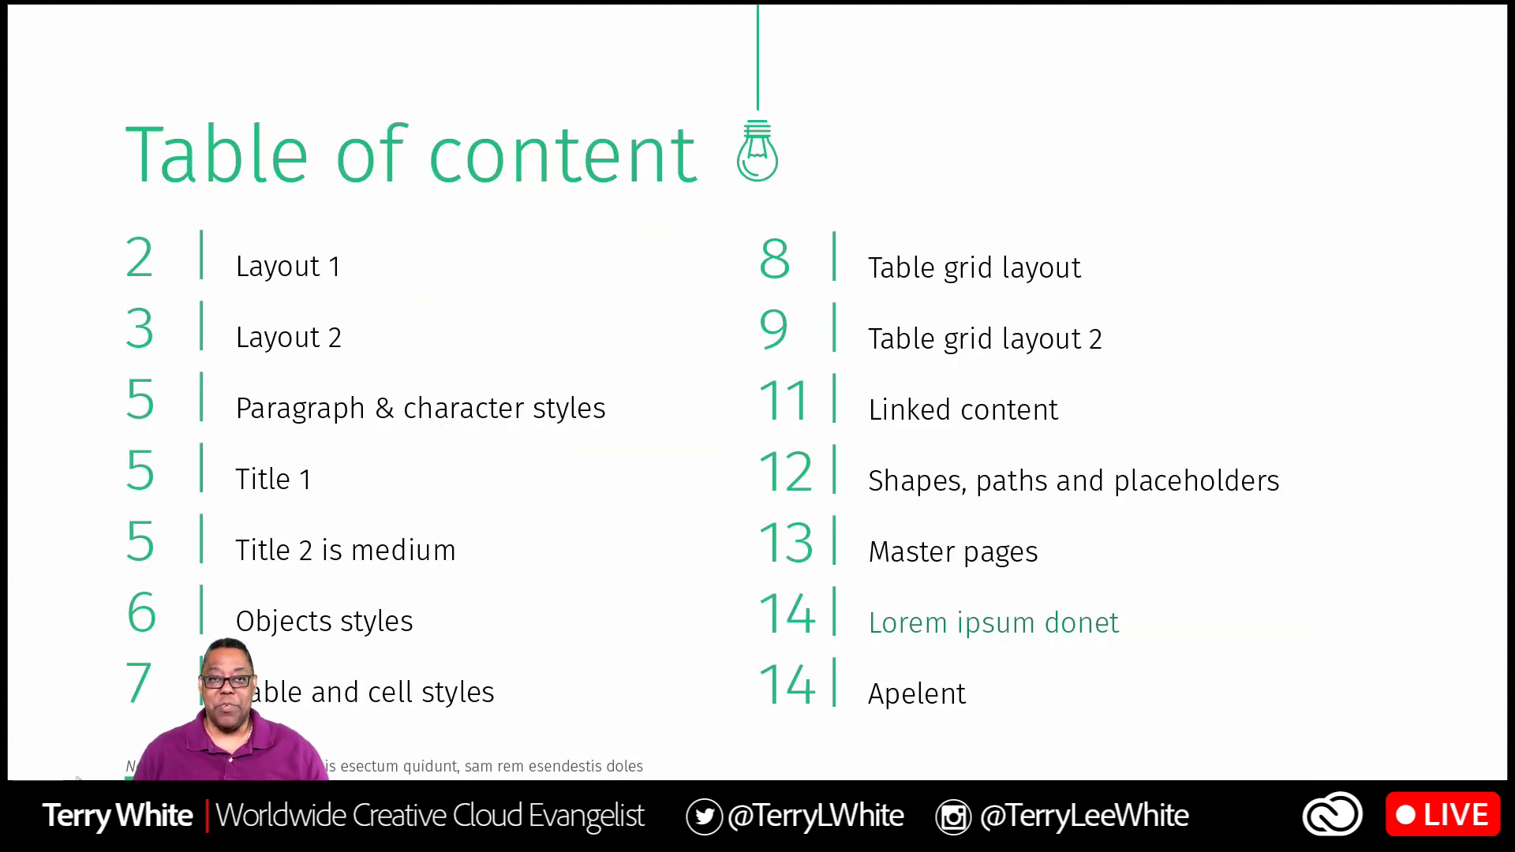
pyautogui.press('Right')
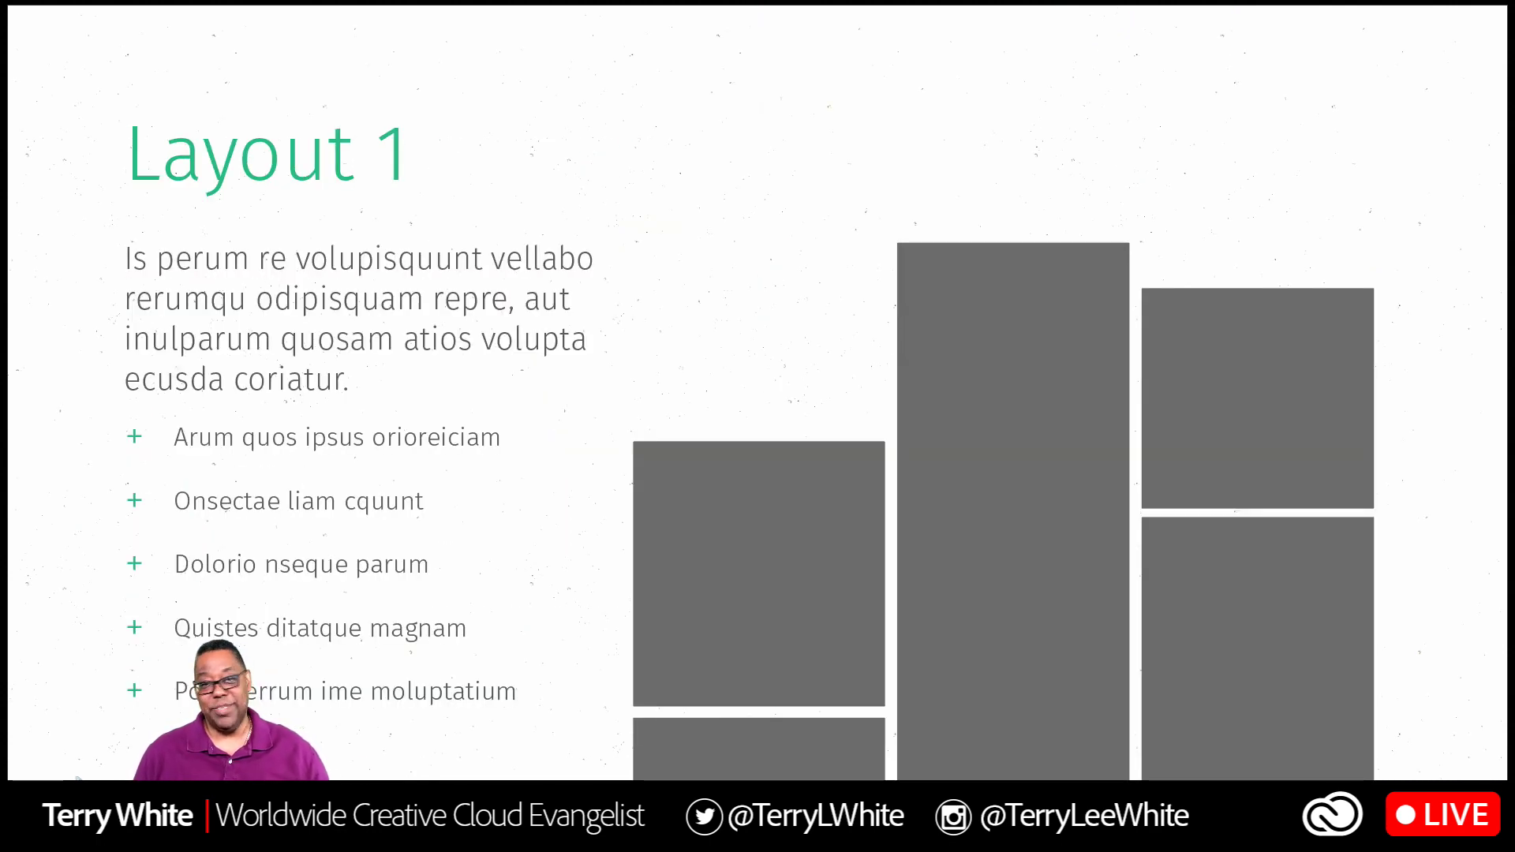
pyautogui.press('Right')
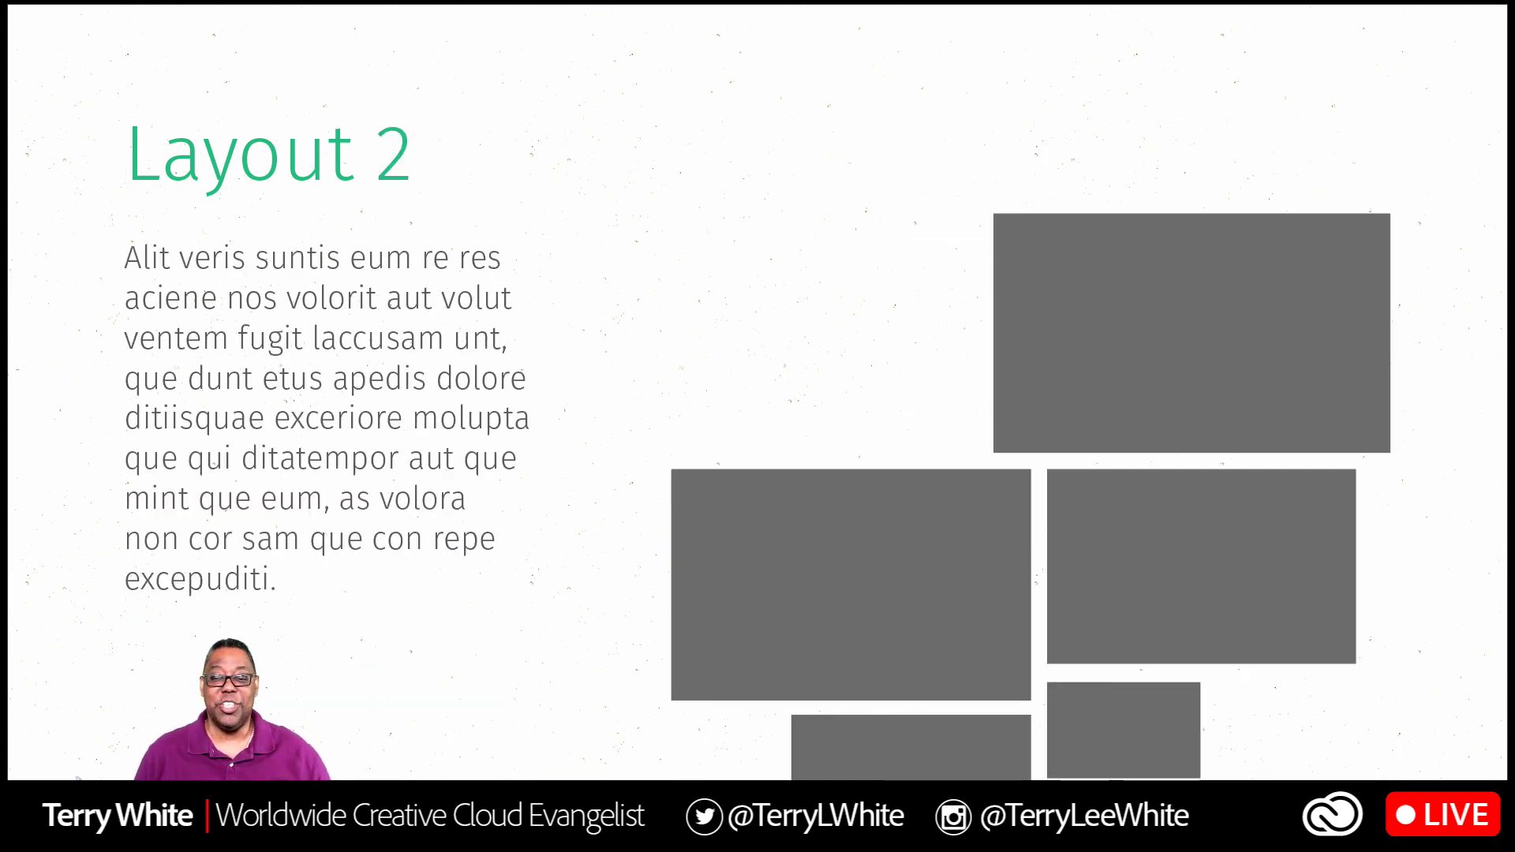
pyautogui.press('Right')
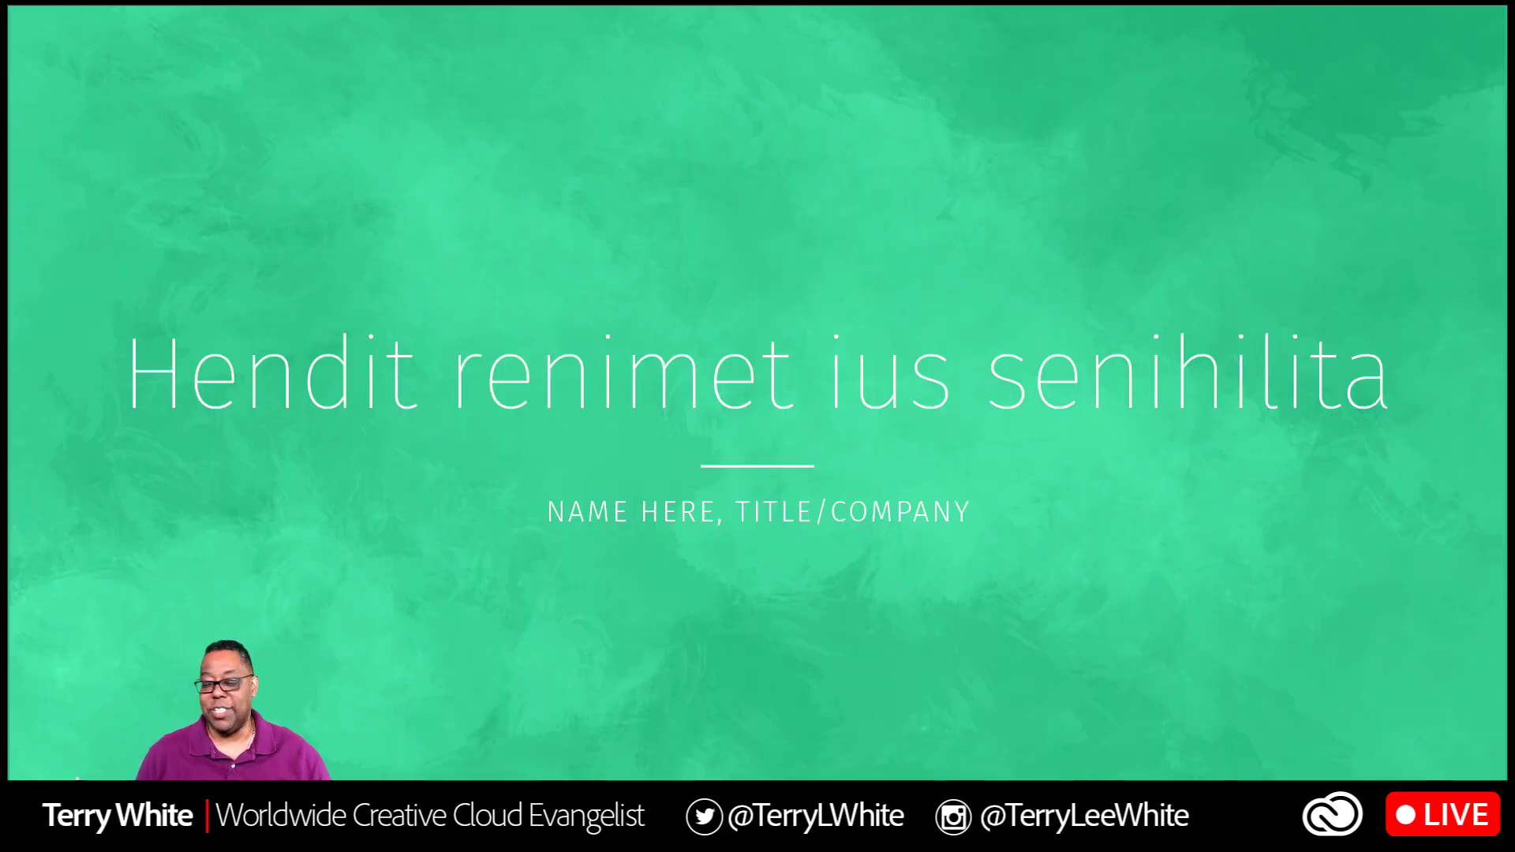
pyautogui.press('Right')
pyautogui.press('Right')
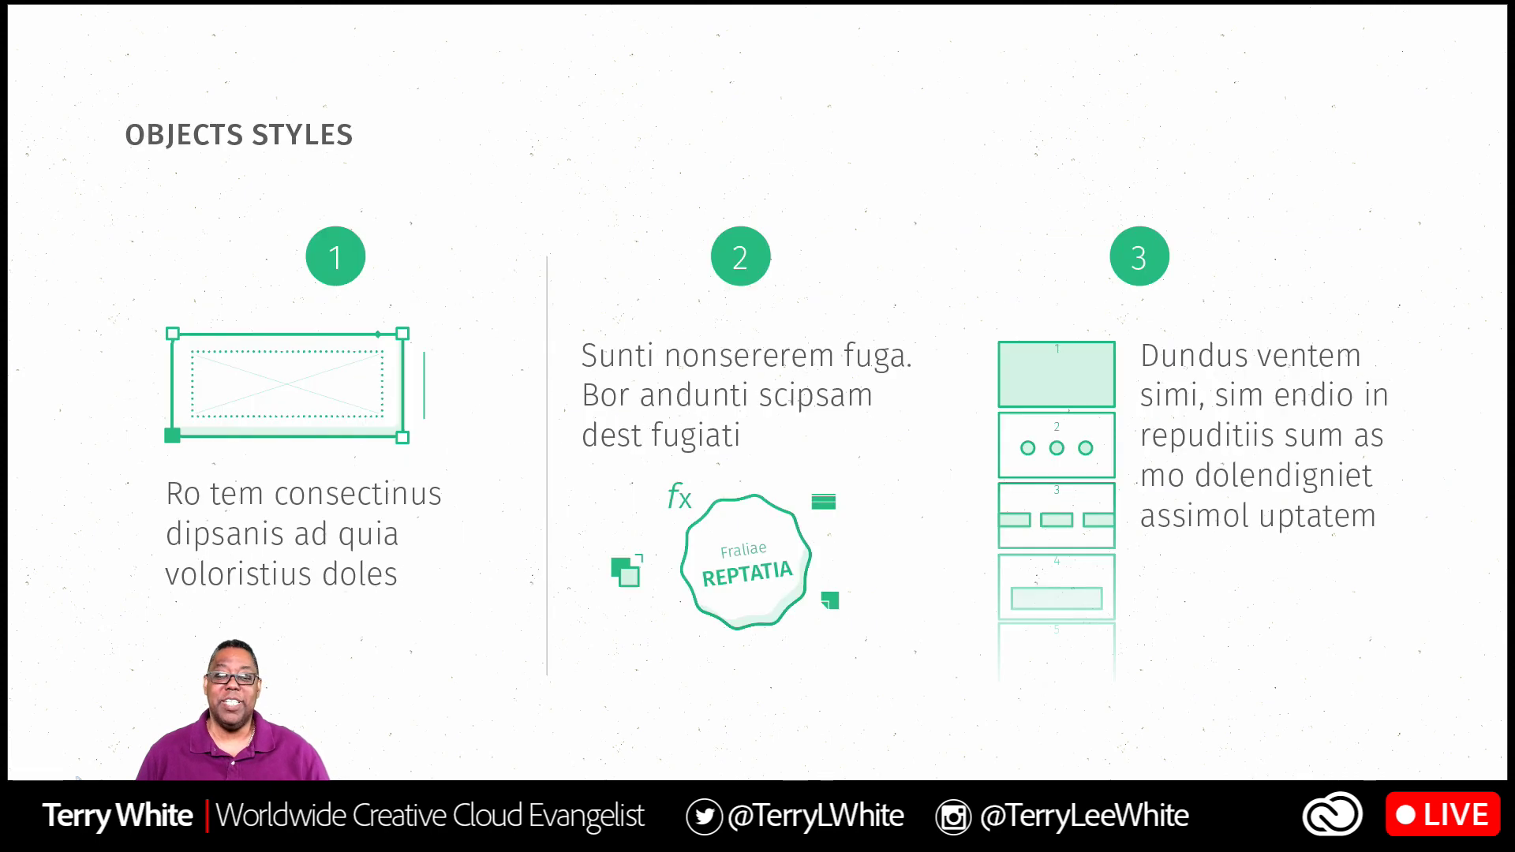
pyautogui.press('Right')
pyautogui.press('Right')
pyautogui.press('Right')
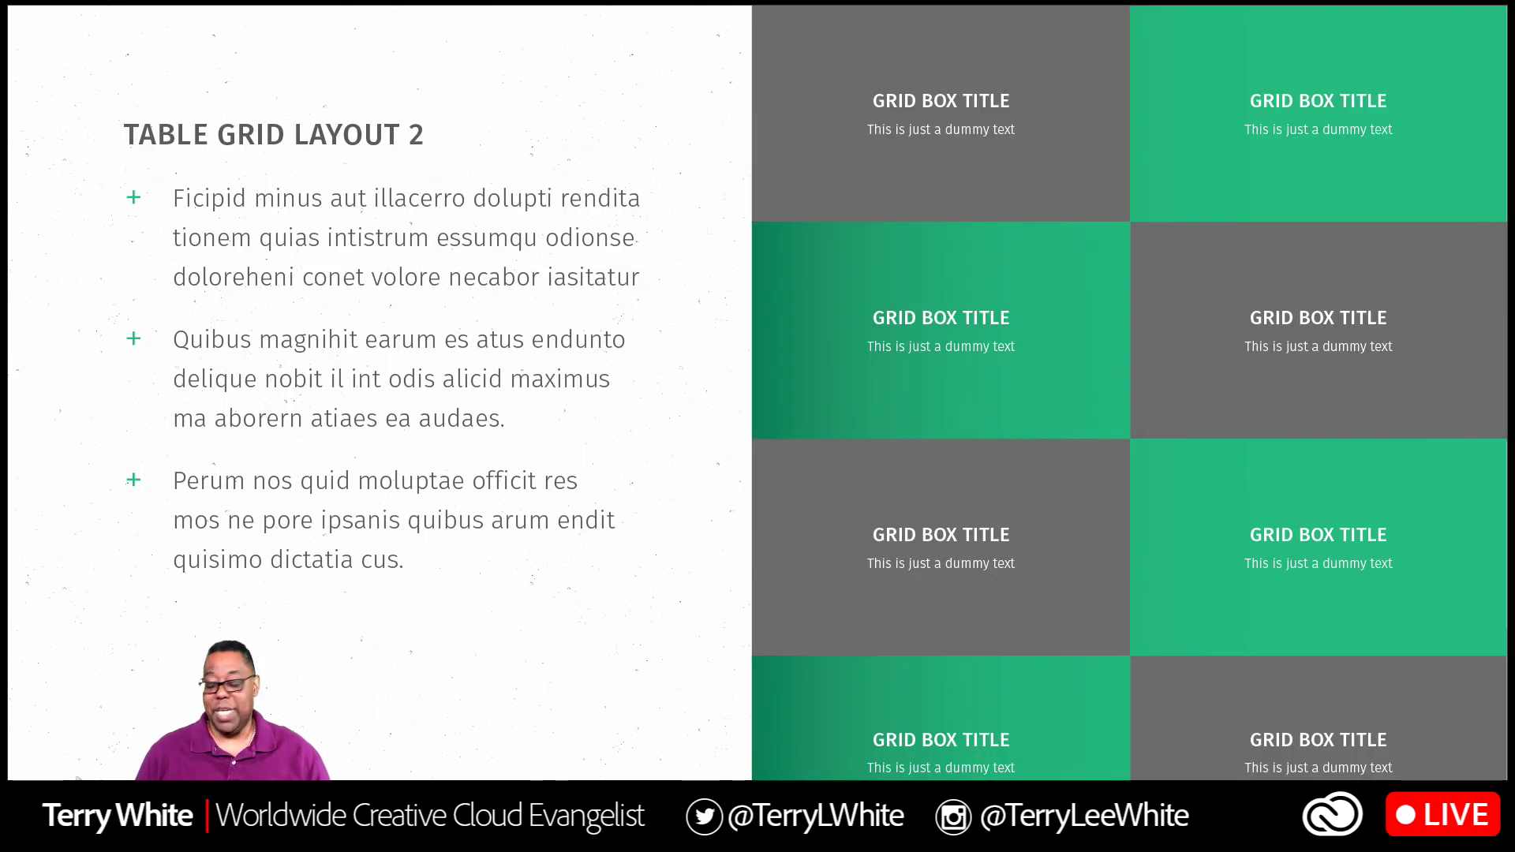
pyautogui.press('Left')
pyautogui.press('Left')
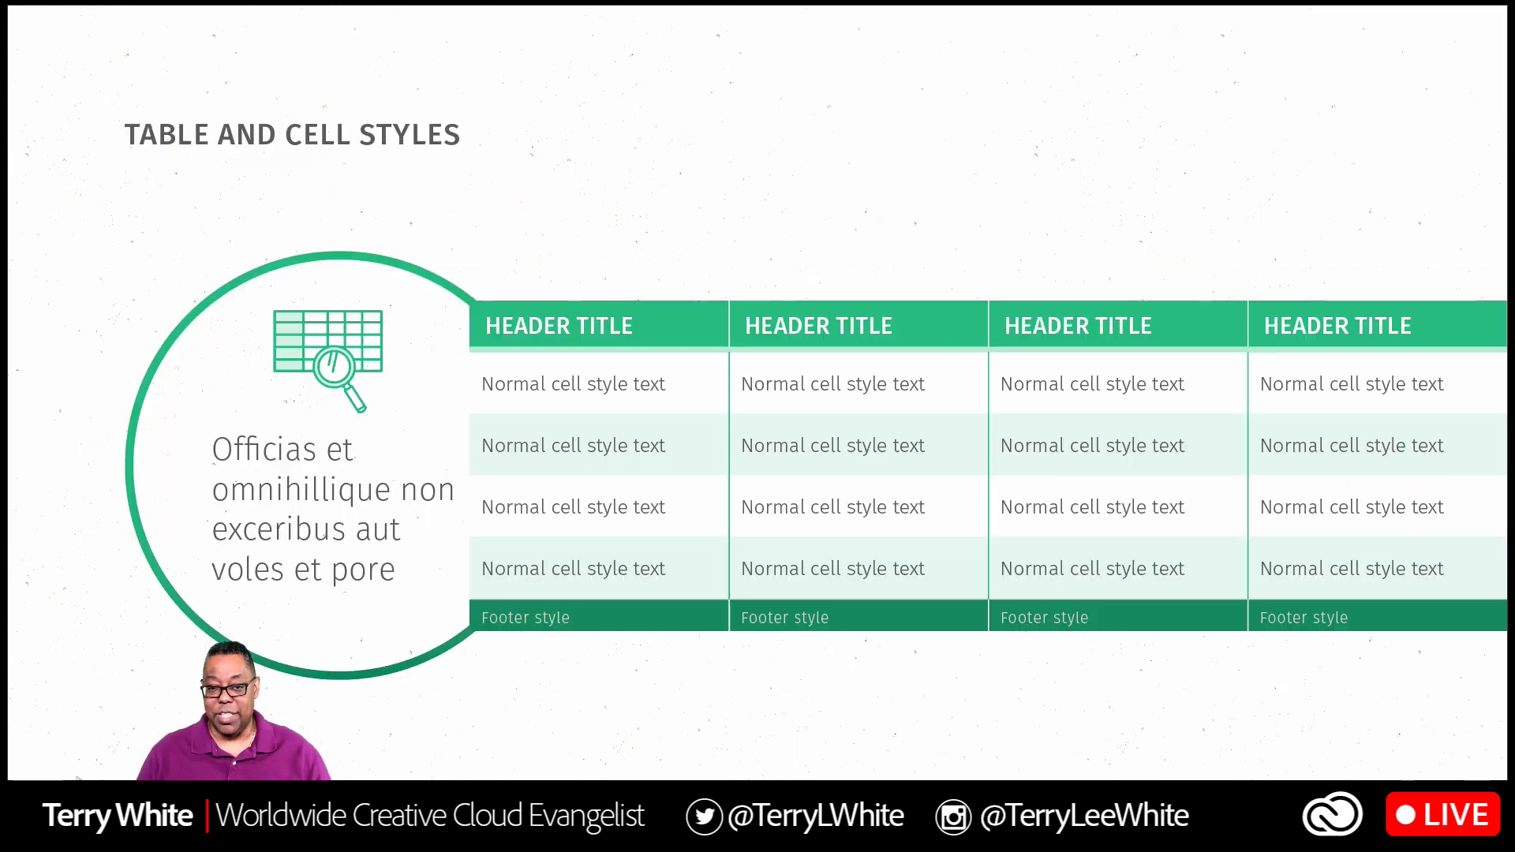
pyautogui.press('Right')
pyautogui.press('Right')
pyautogui.press('Right')
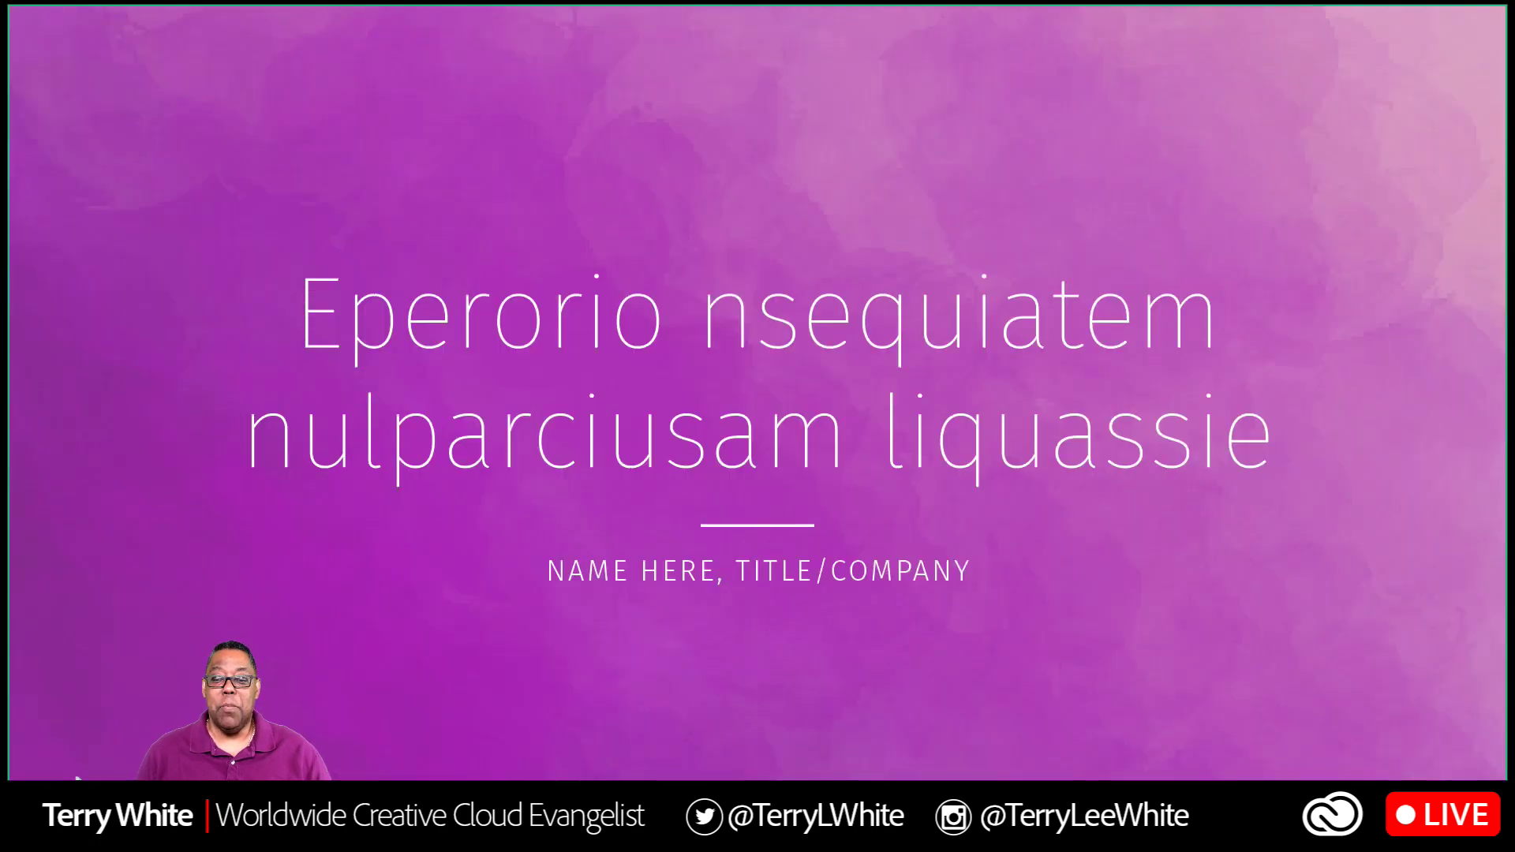
pyautogui.press('Right')
pyautogui.press('Right')
pyautogui.press('Right')
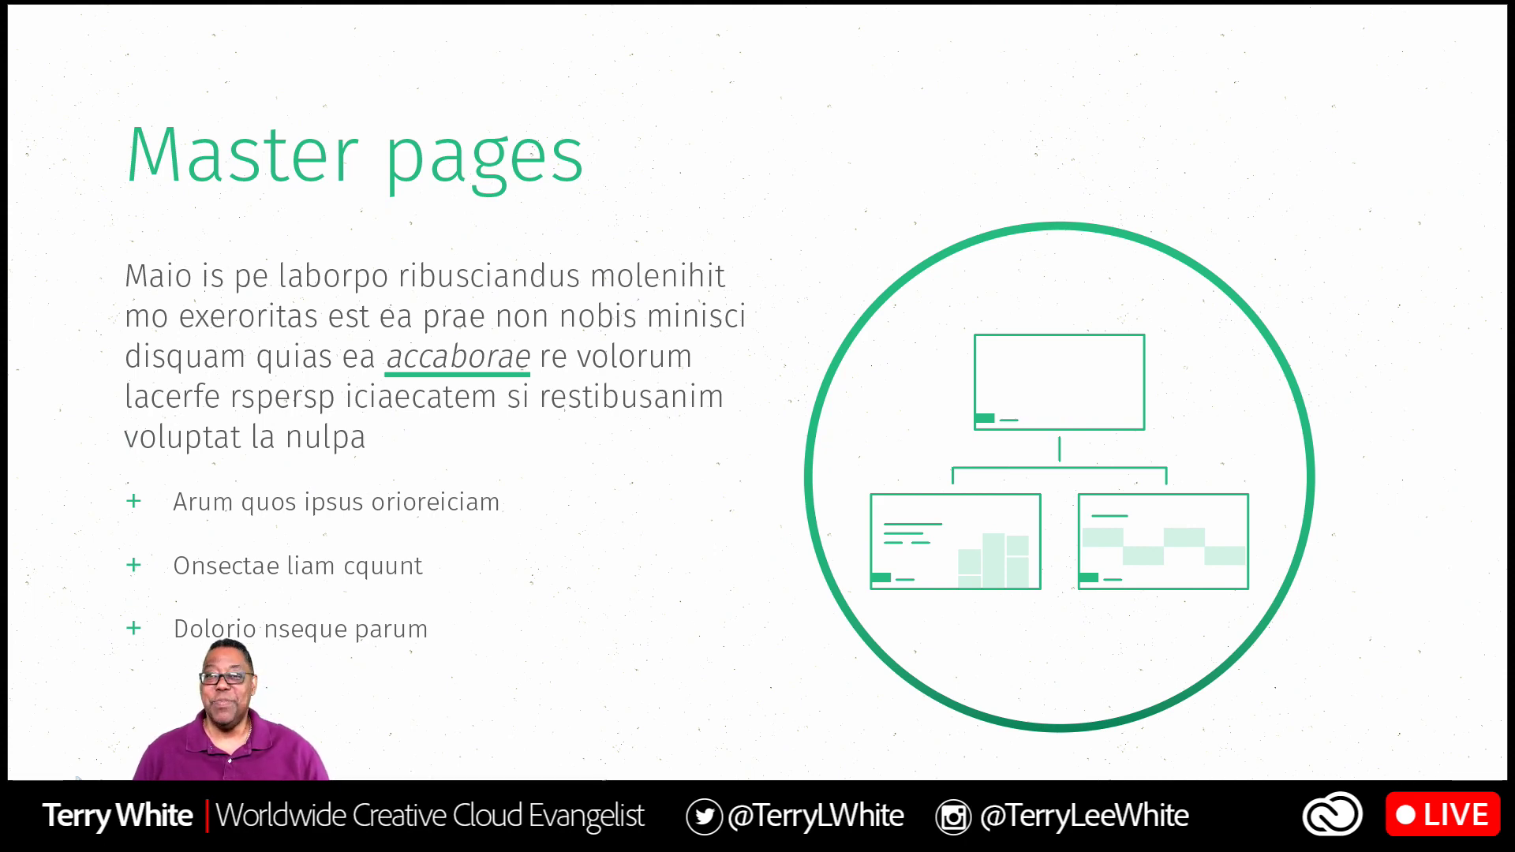
pyautogui.press('Right')
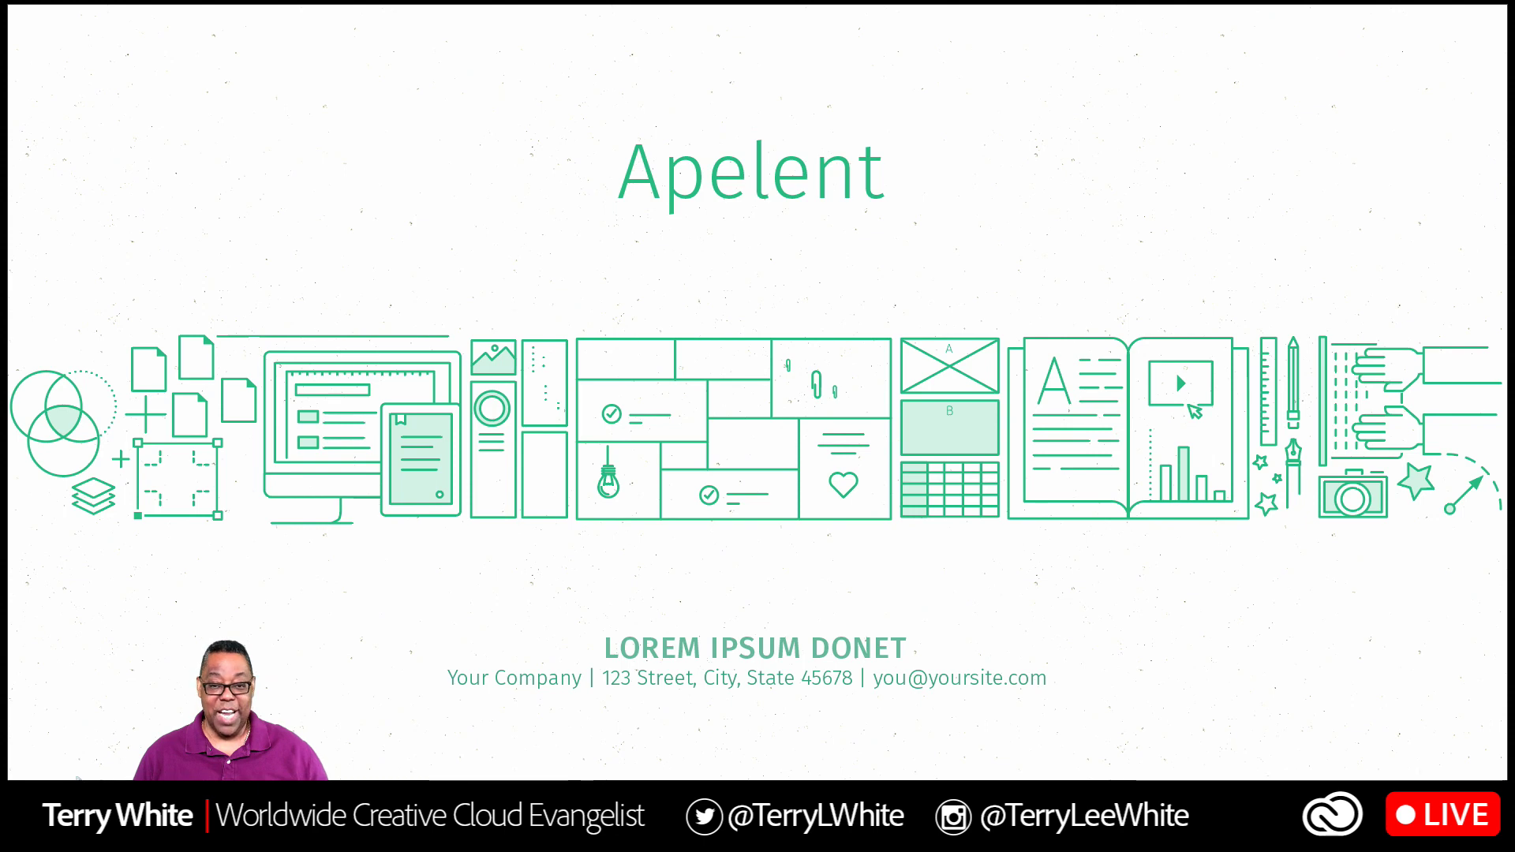
# Exit Presentation mode and show the list of available screen modes, keeping Normal.
pyautogui.press('Escape')
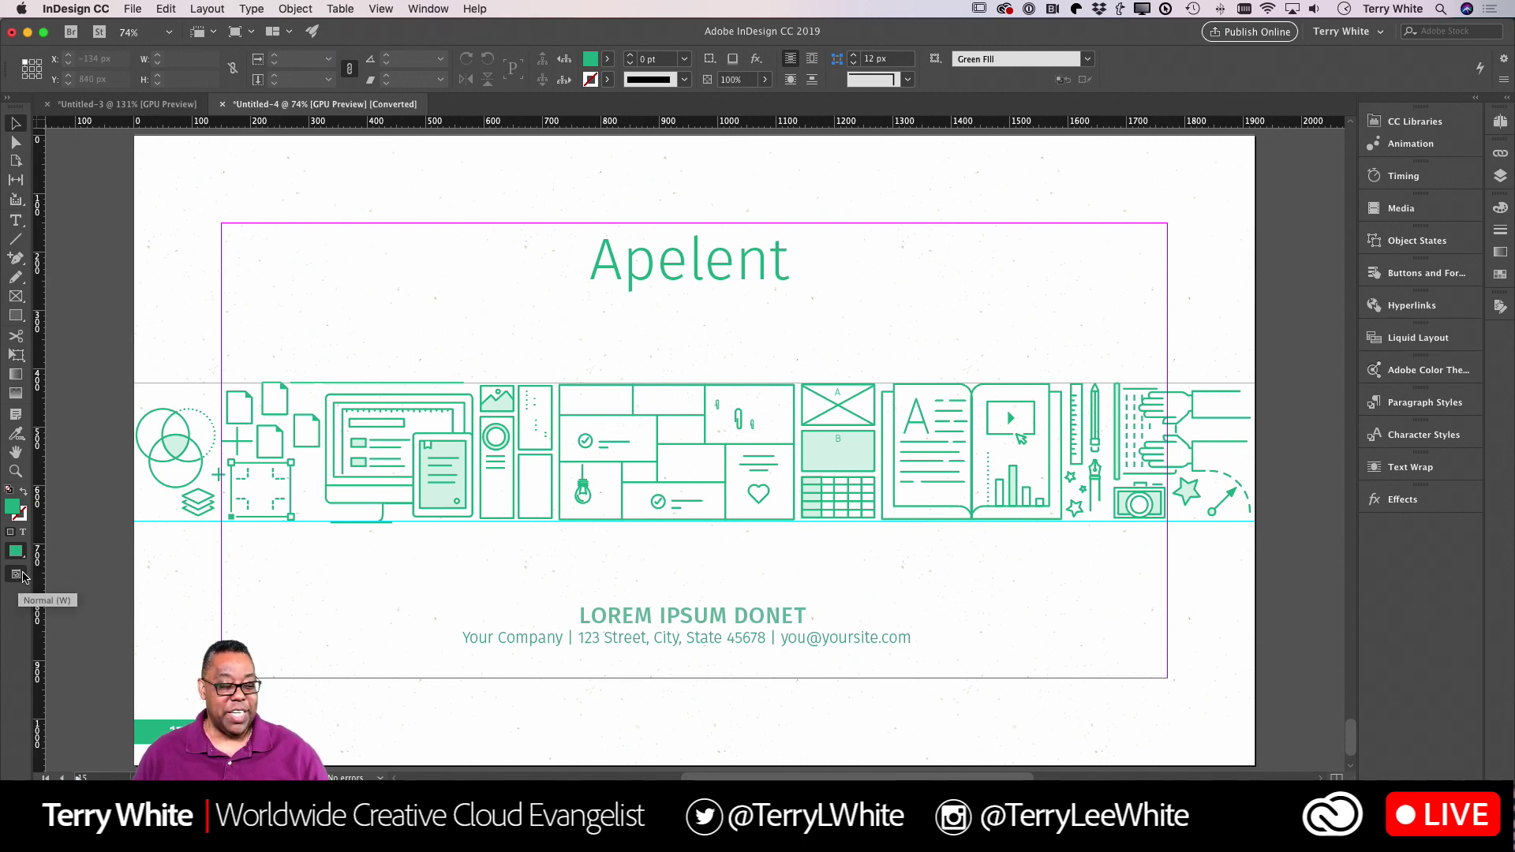
pyautogui.click(22, 582)
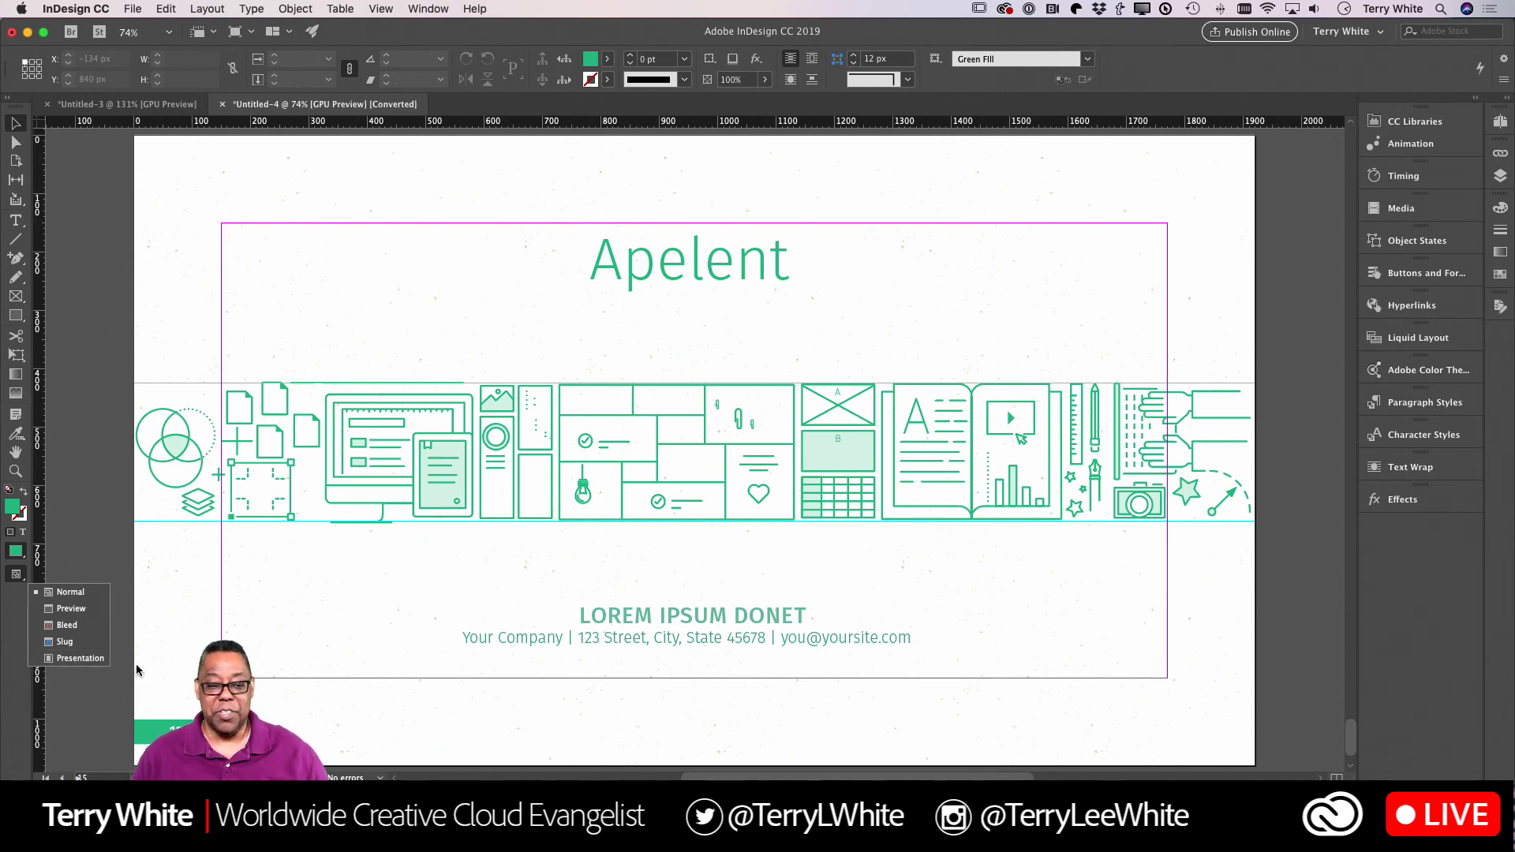
pyautogui.click(361, 695)
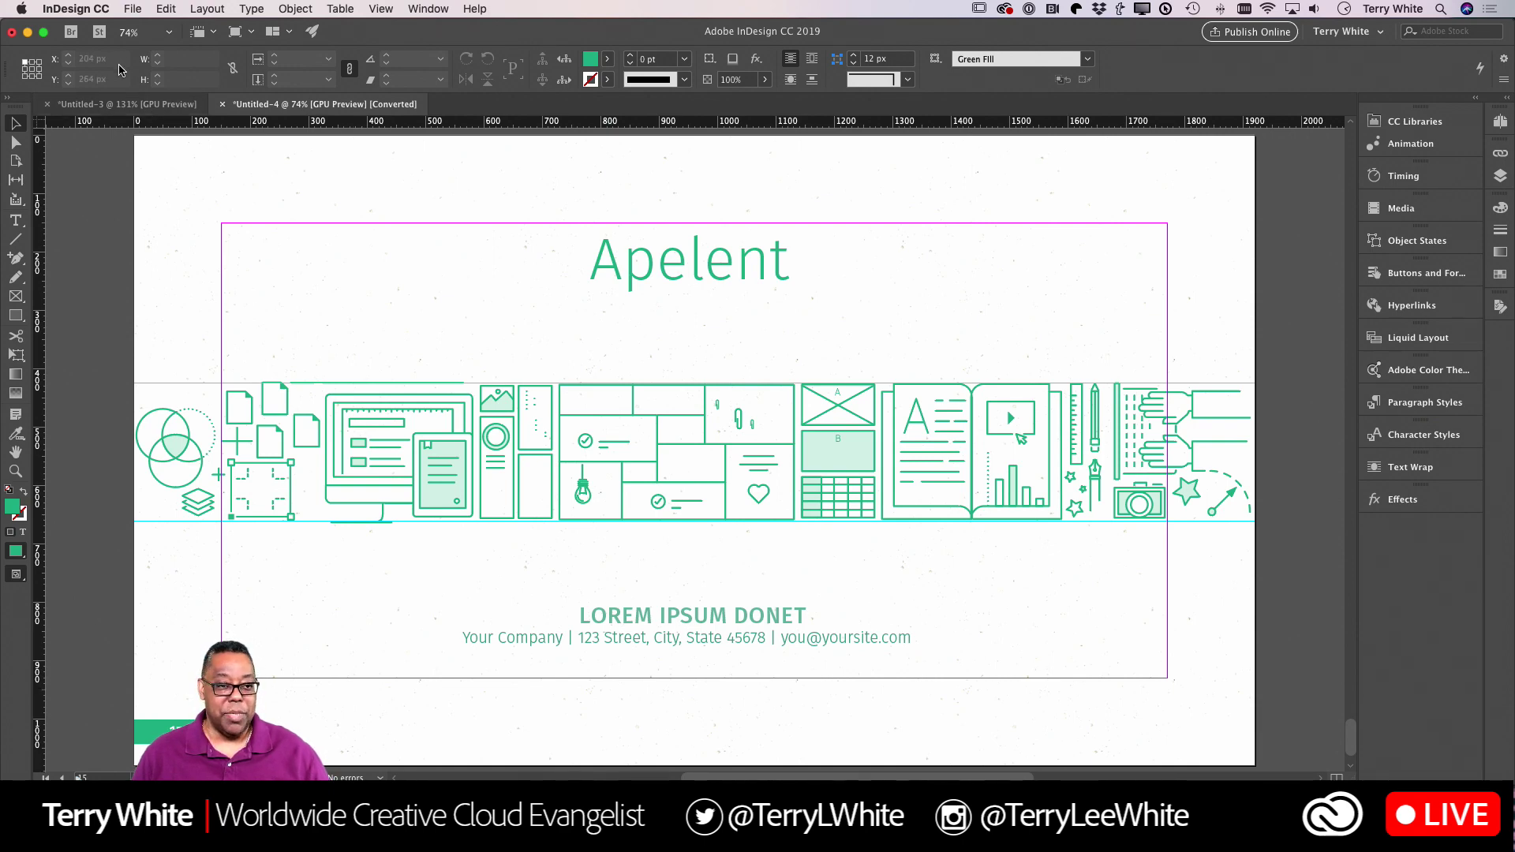
# In the Untitled-3 document, draw a rectangular image frame about 3.17 by 2.26 in across the third column, level with the forest photo.
pyautogui.click(109, 105)
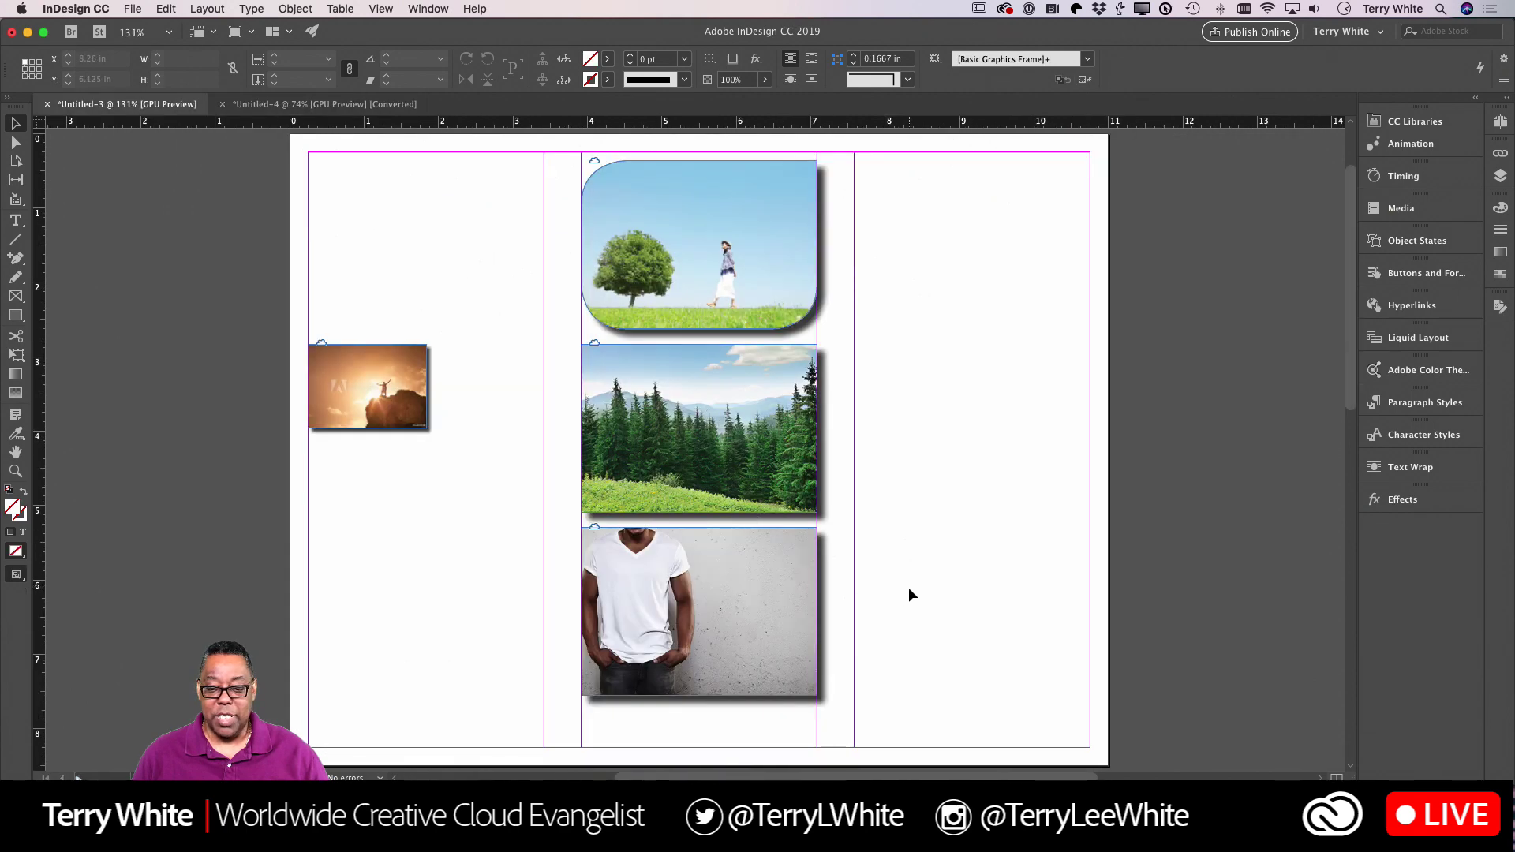
pyautogui.scroll(-3, 908, 595)
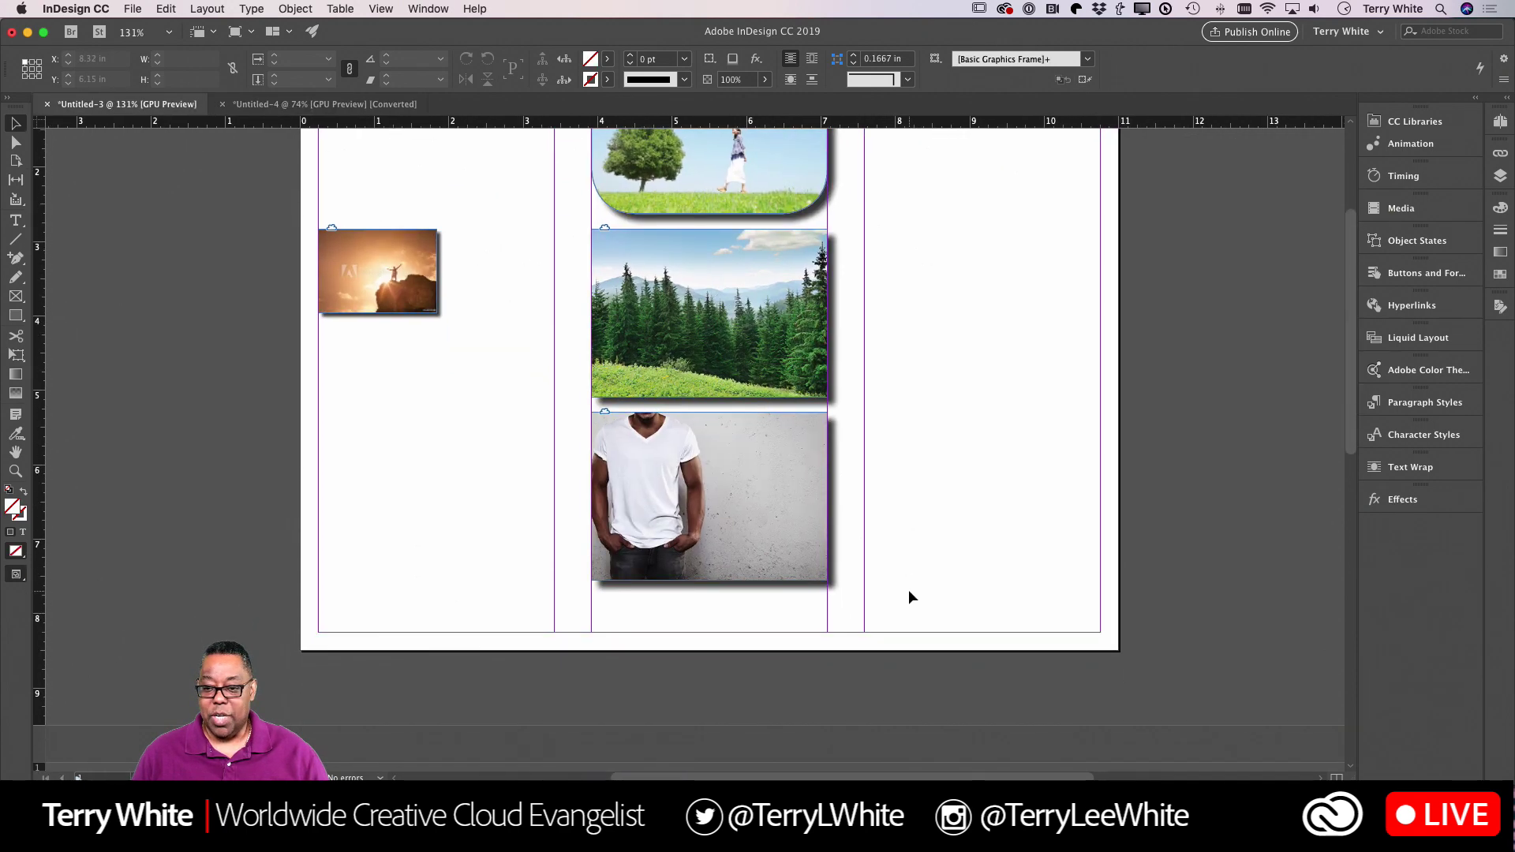
pyautogui.scroll(5, 909, 595)
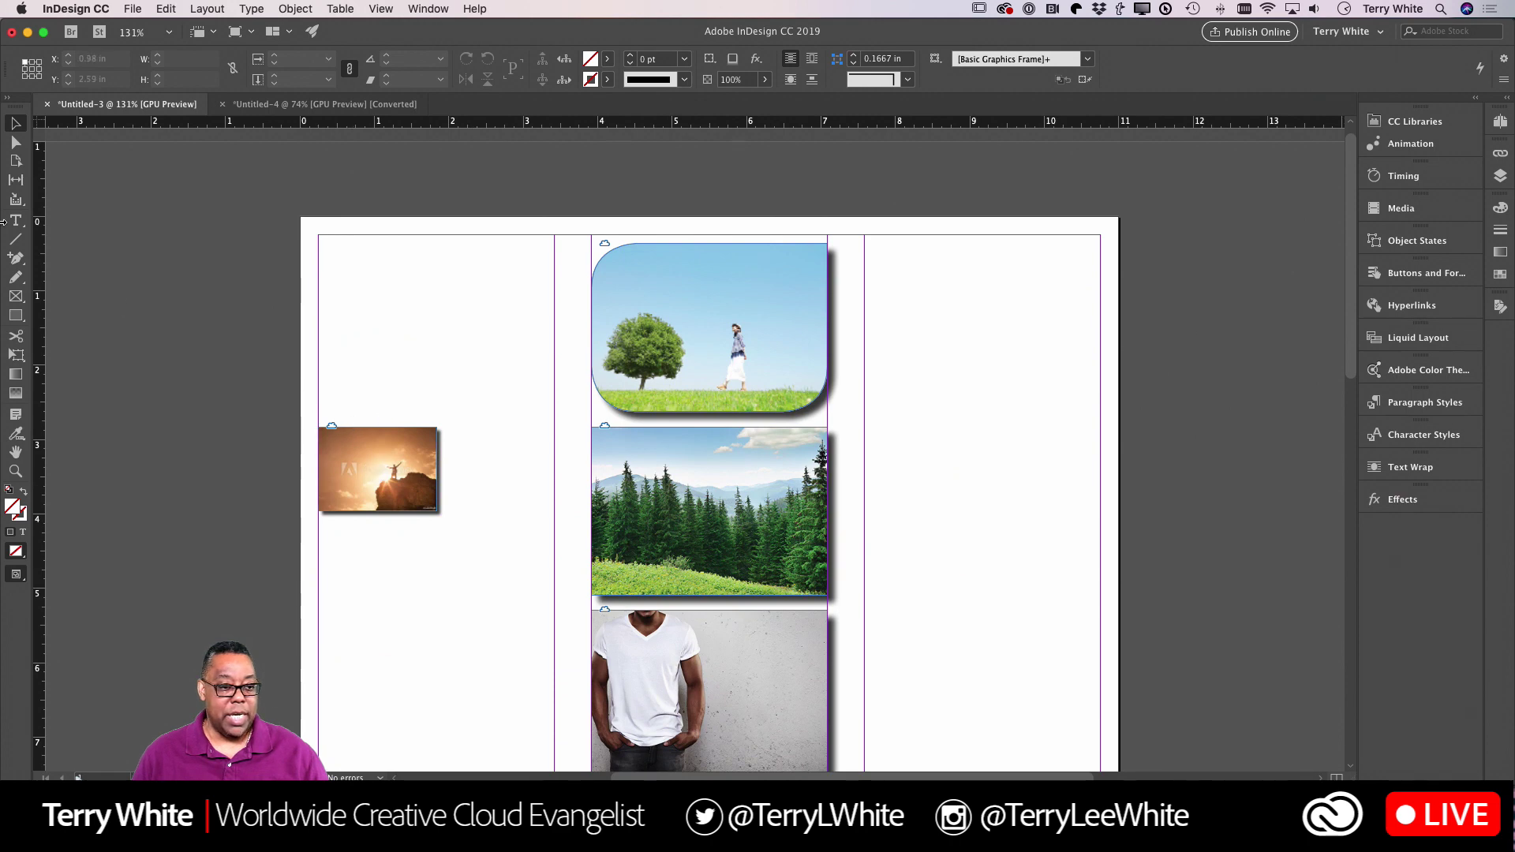
pyautogui.press('f')
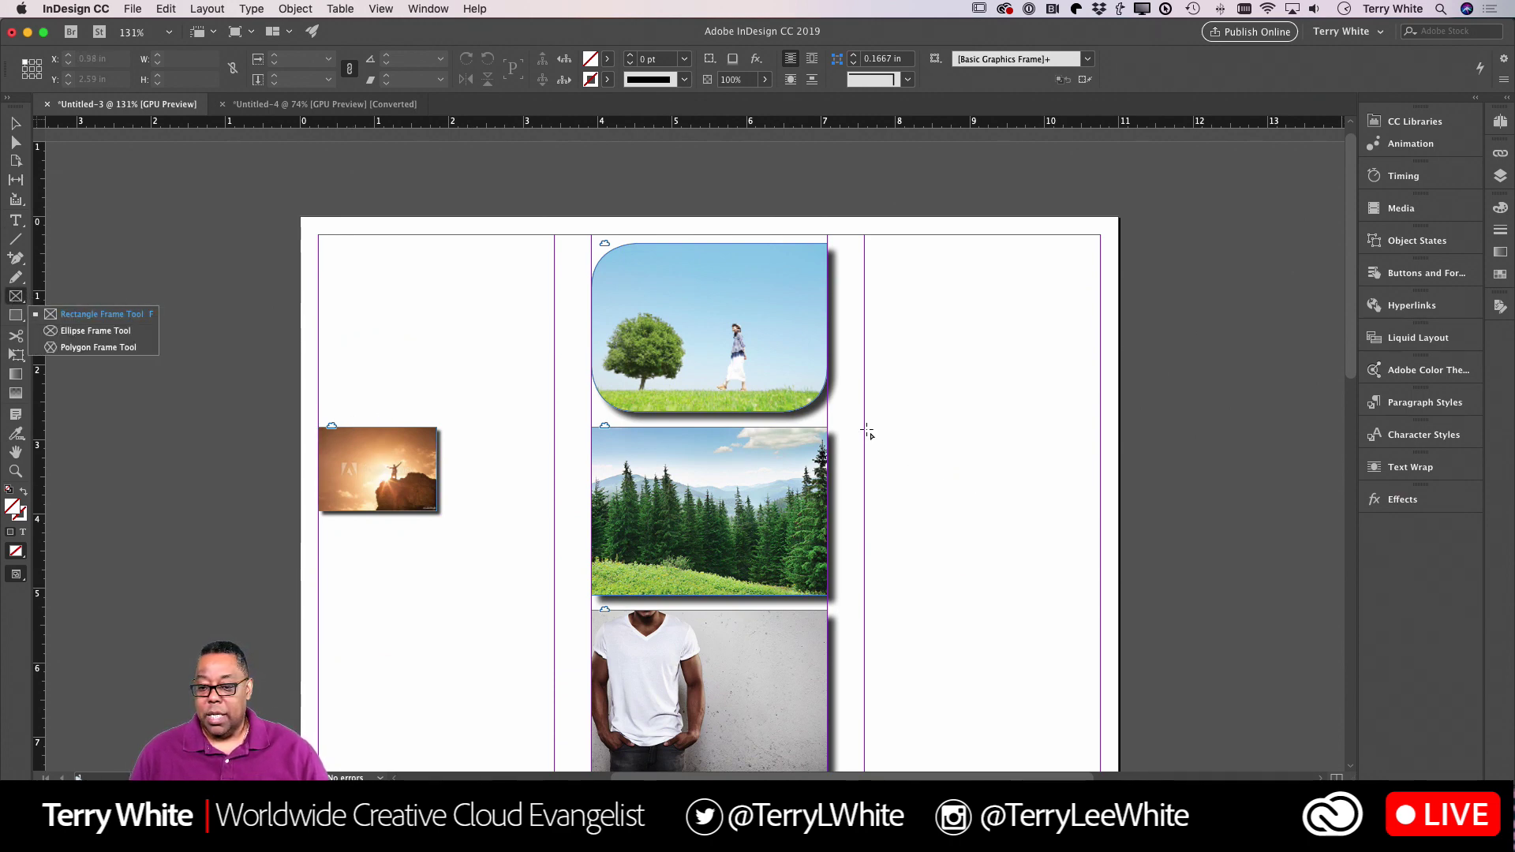
pyautogui.moveTo(864, 428); pyautogui.dragTo(1101, 596)
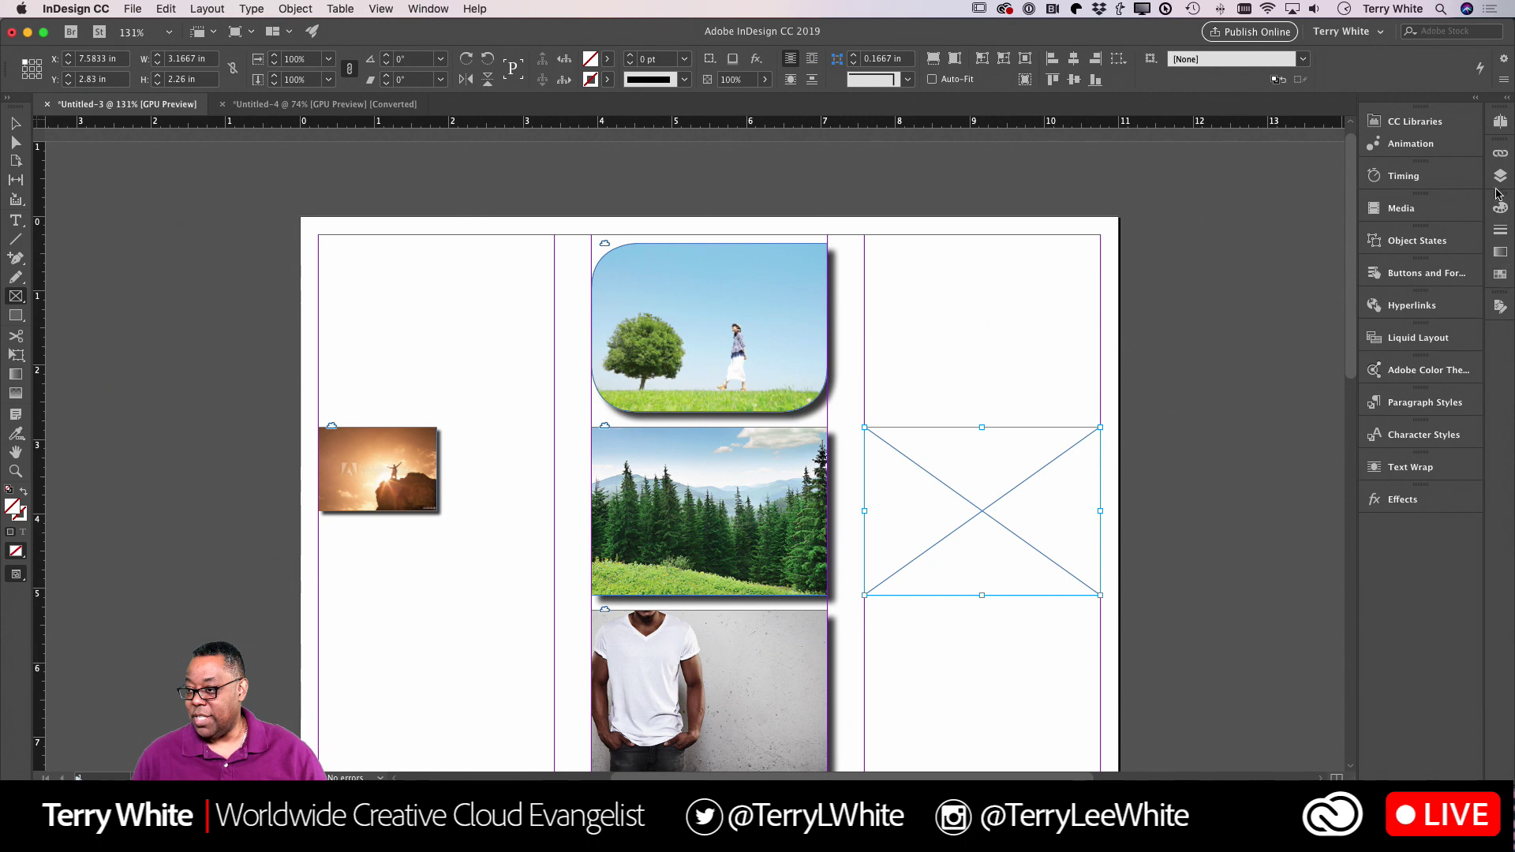
# Place the man-on-a-mountain photo from the Adobe Live 2019 library into the new frame, and collapse the library.
pyautogui.click(1415, 120)
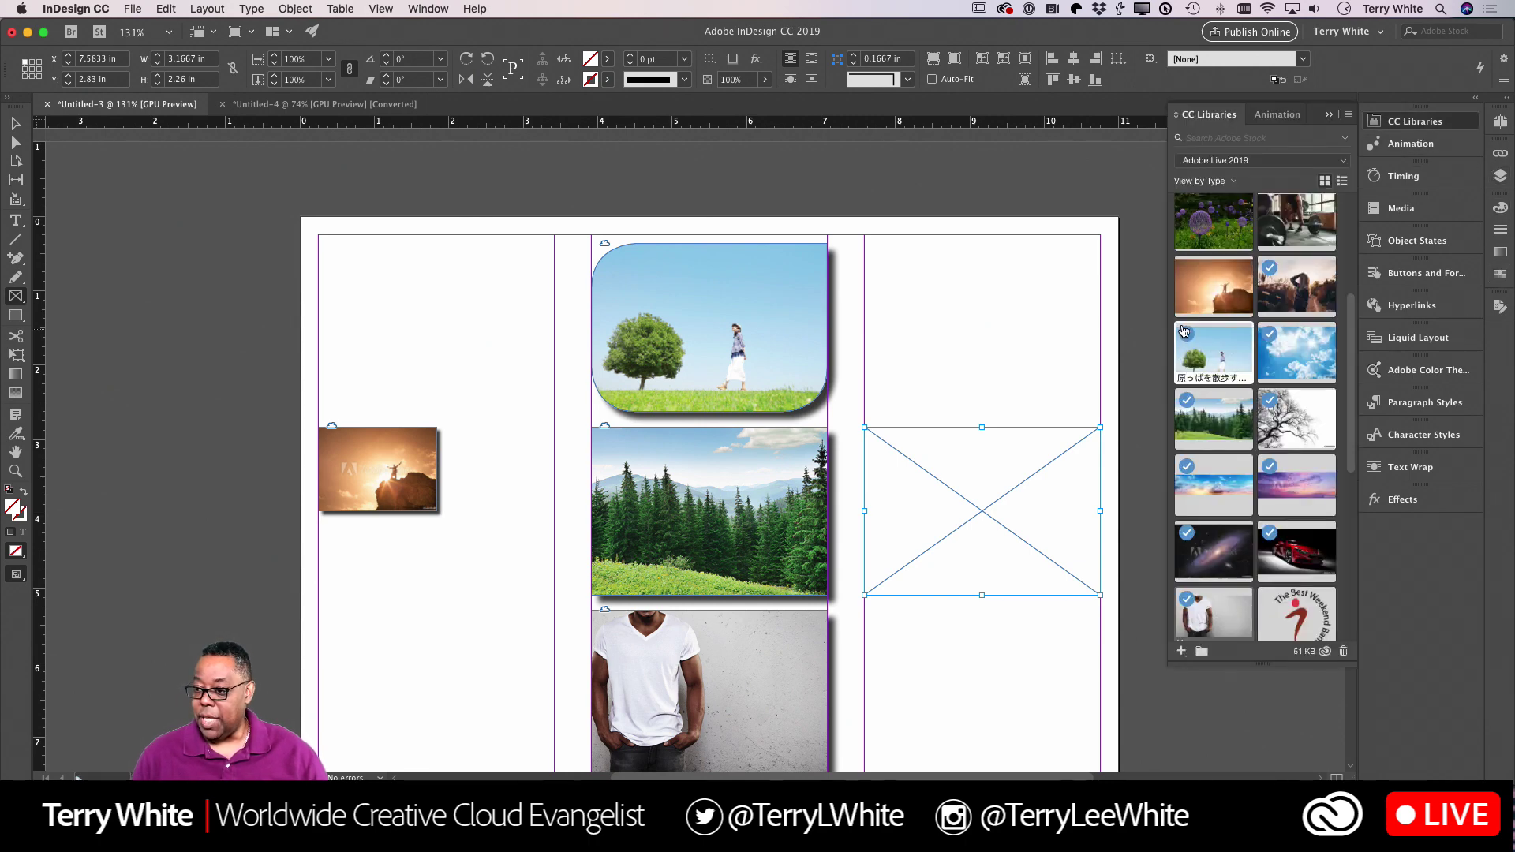
pyautogui.scroll(2, 1245, 385)
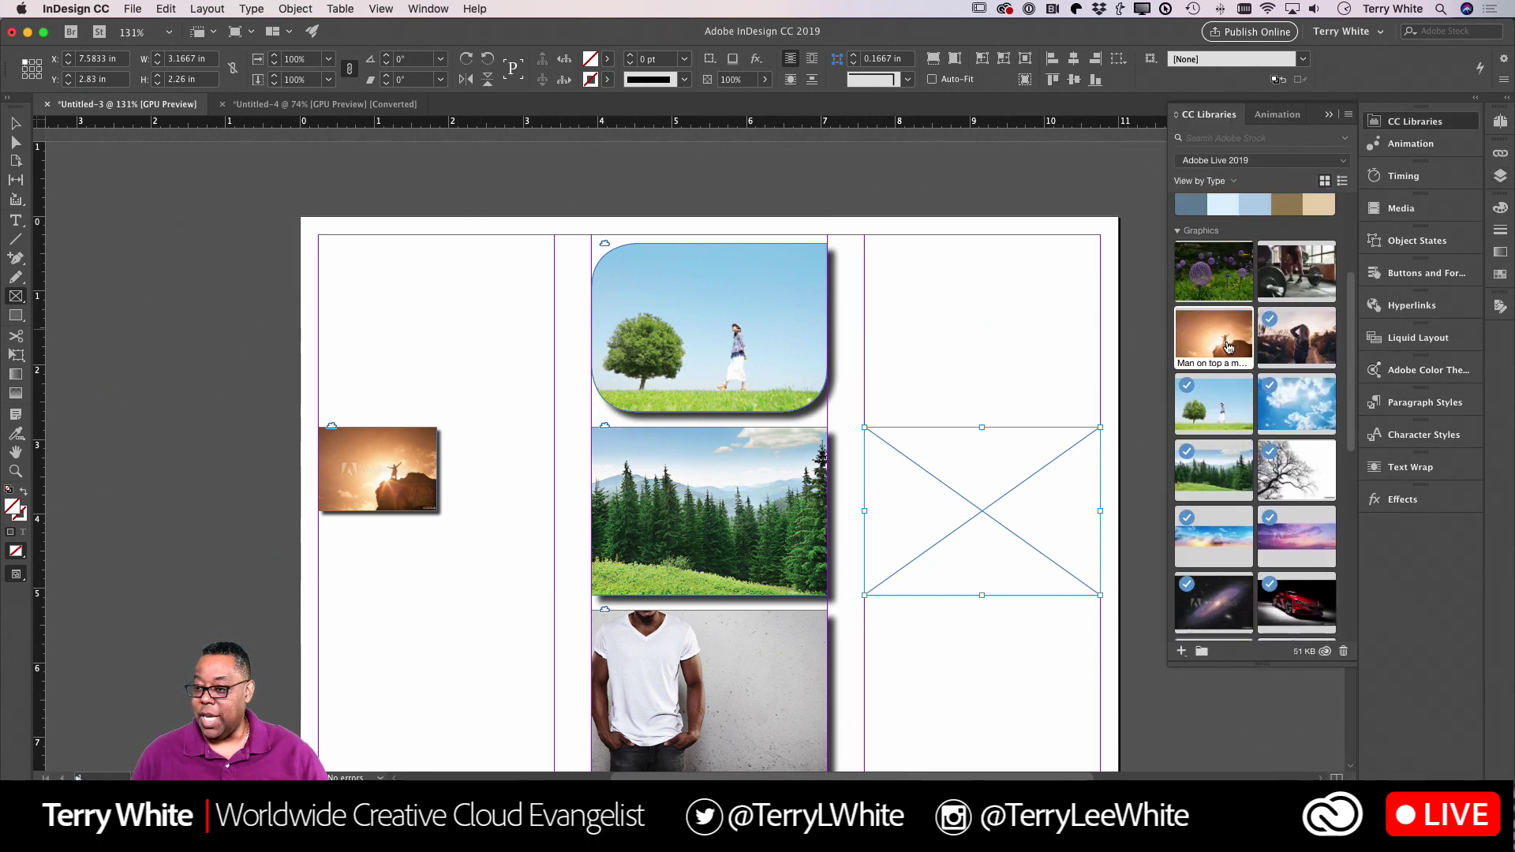
pyautogui.moveTo(1228, 347); pyautogui.dragTo(935, 517)
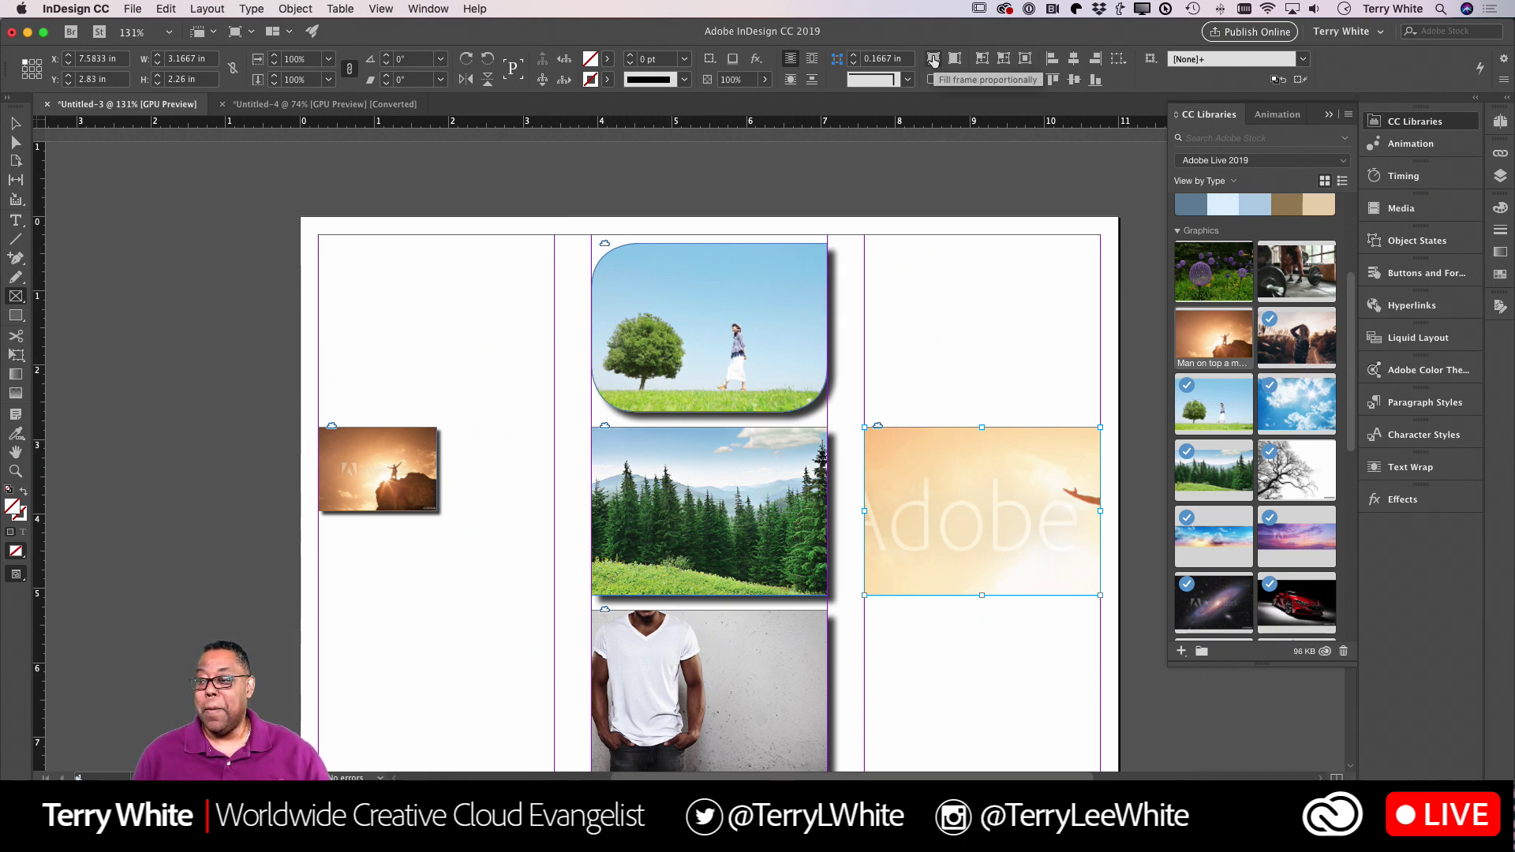
pyautogui.click(17, 124)
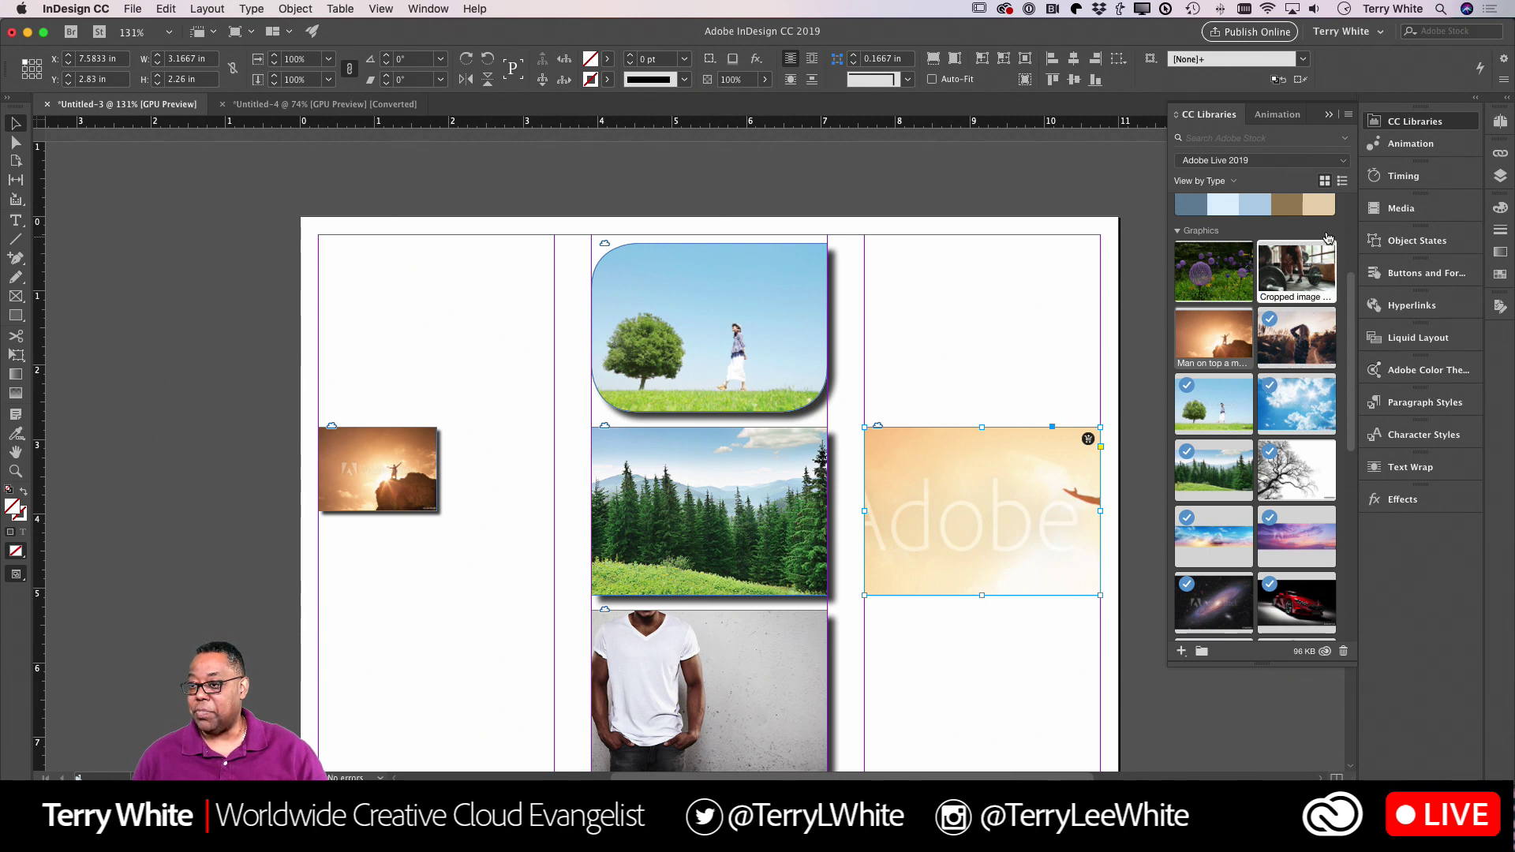
pyautogui.click(1330, 115)
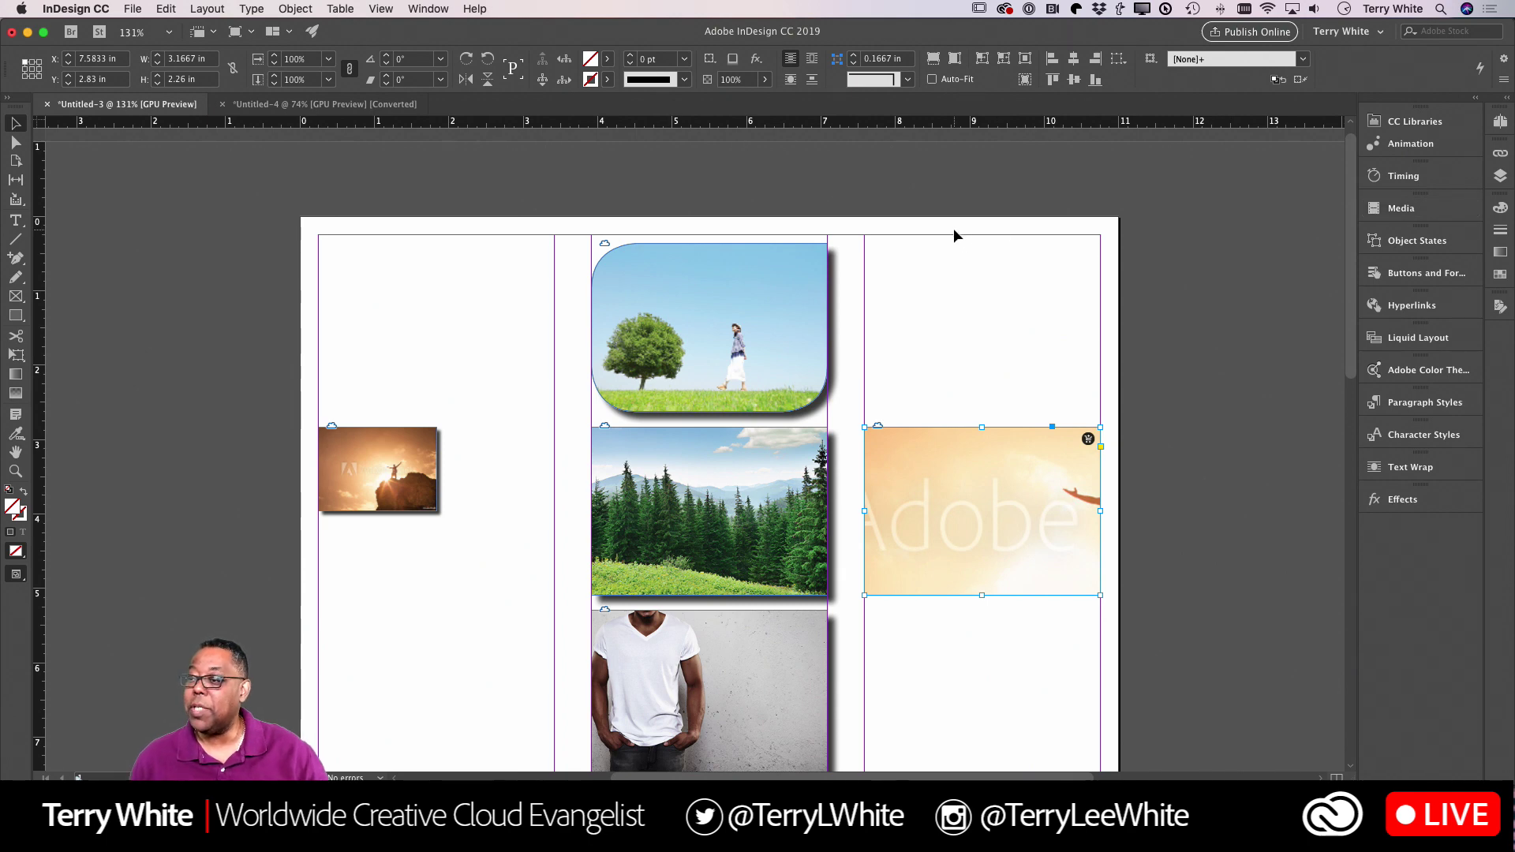
# Show the Properties settings and apply Content-Aware Fit to the photo in the third-column frame.
pyautogui.click(428, 9)
pyautogui.moveTo(509, 368)
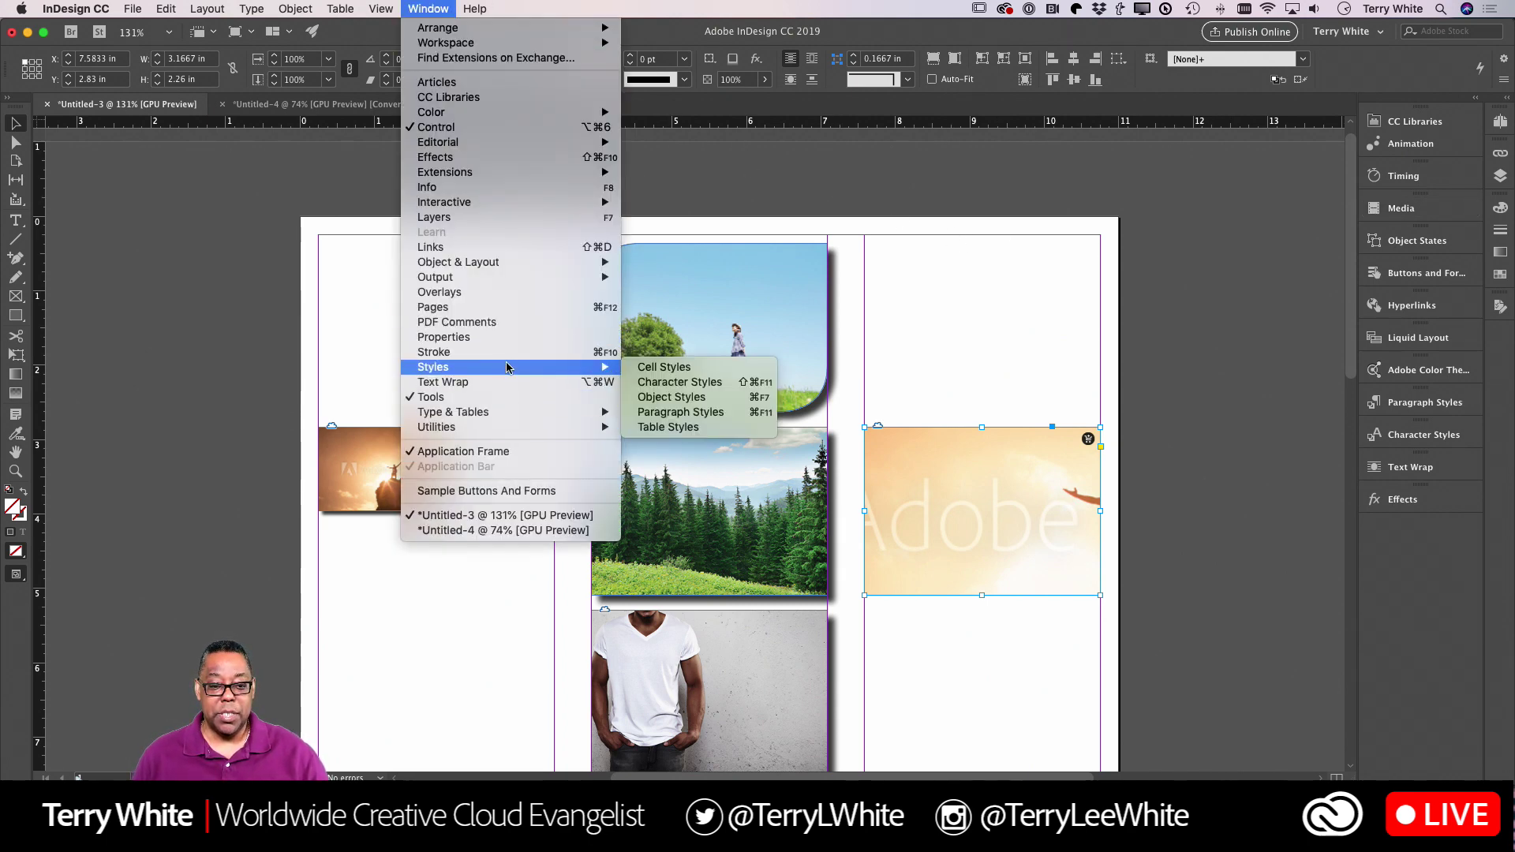
pyautogui.click(513, 337)
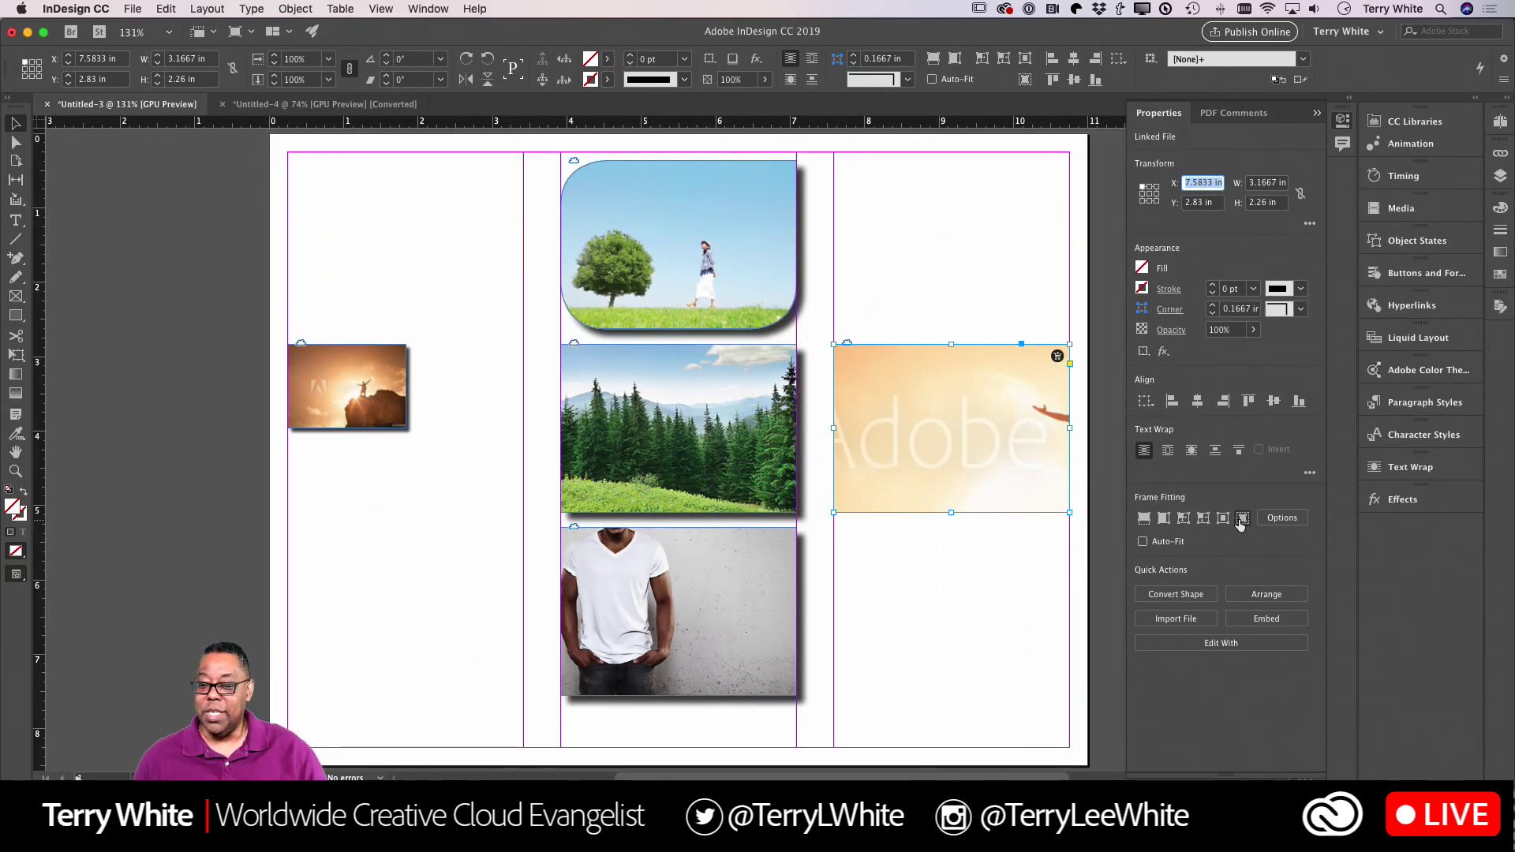
pyautogui.click(1241, 519)
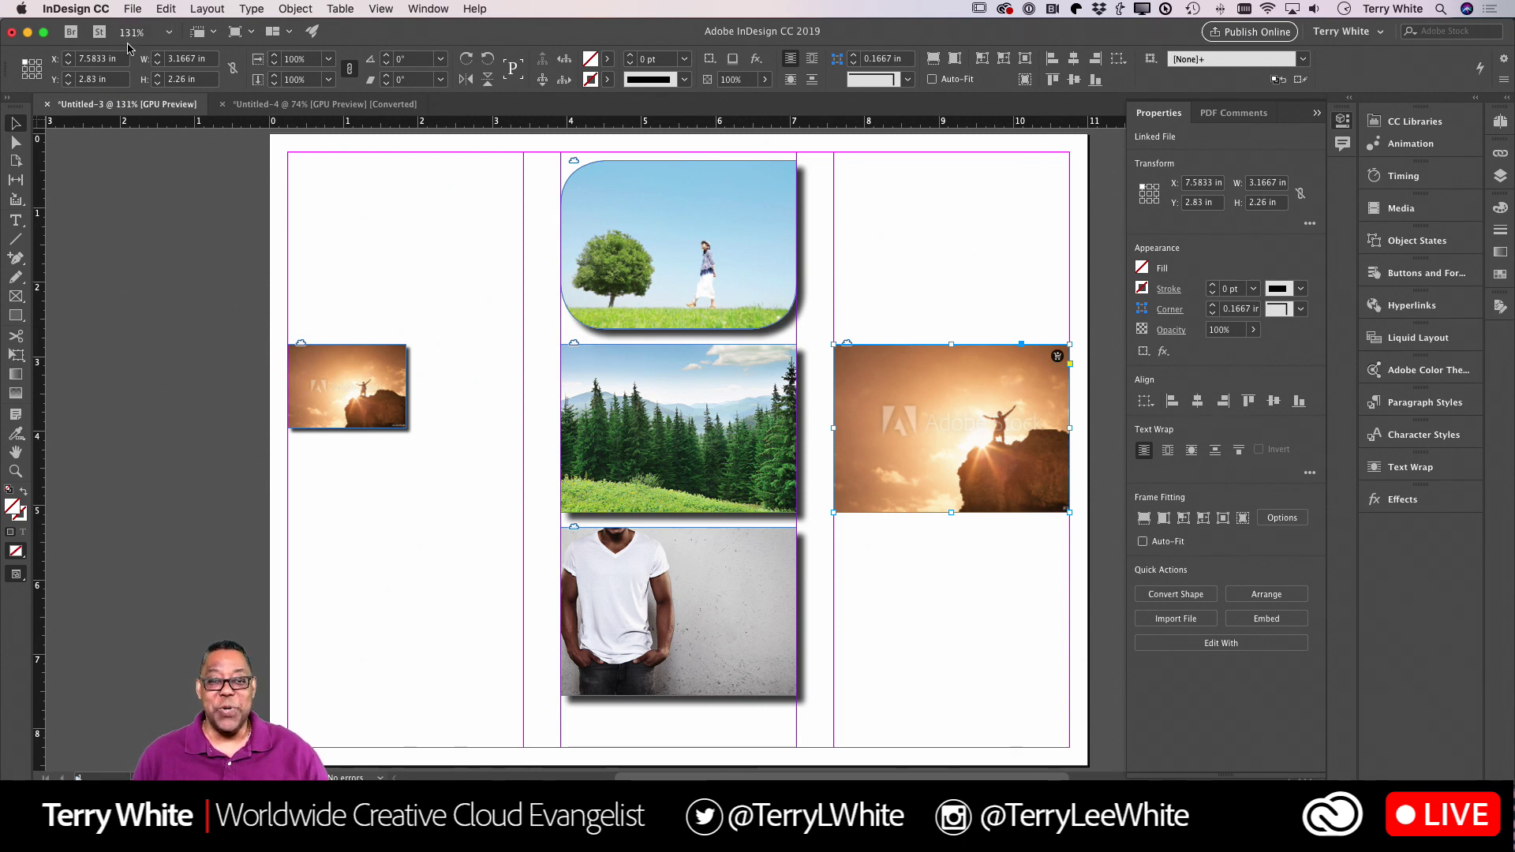
# Check the General preferences for making Content-Aware Fit the default frame fitting option, and close them without changes.
pyautogui.click(94, 10)
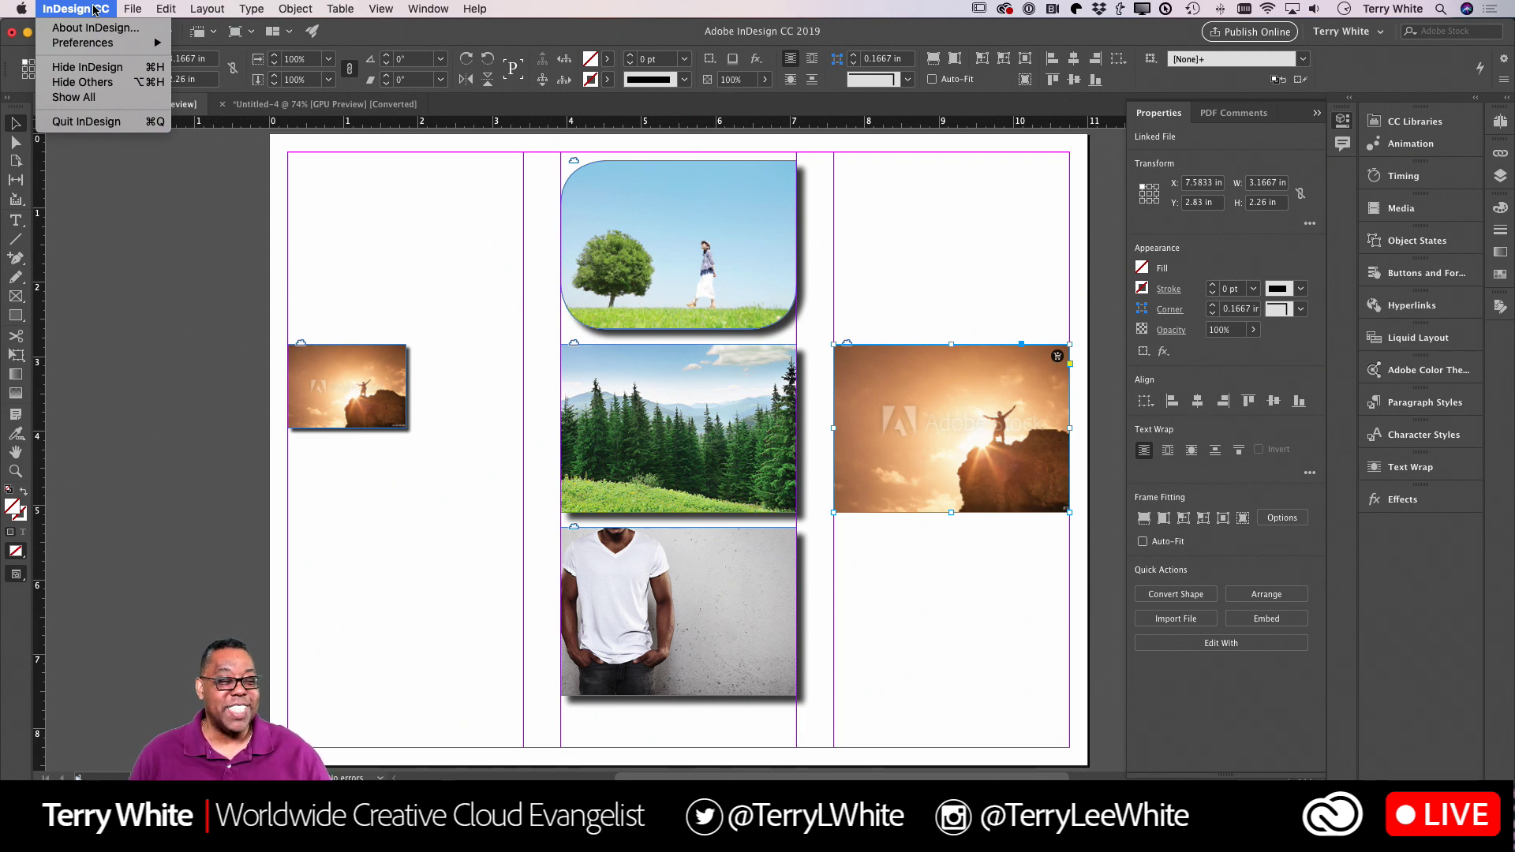
pyautogui.moveTo(92, 46)
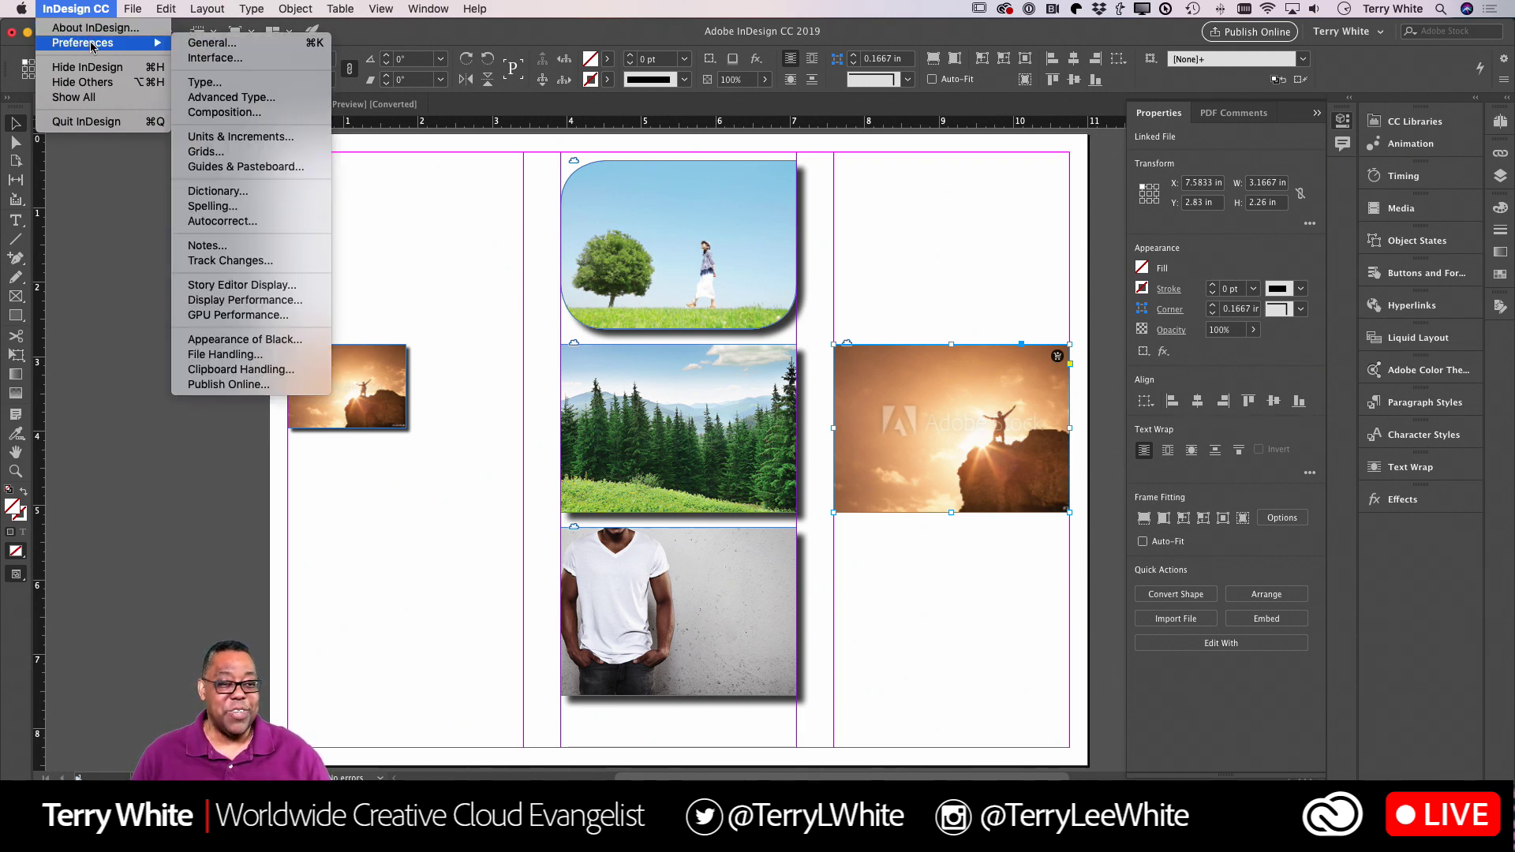
pyautogui.click(236, 63)
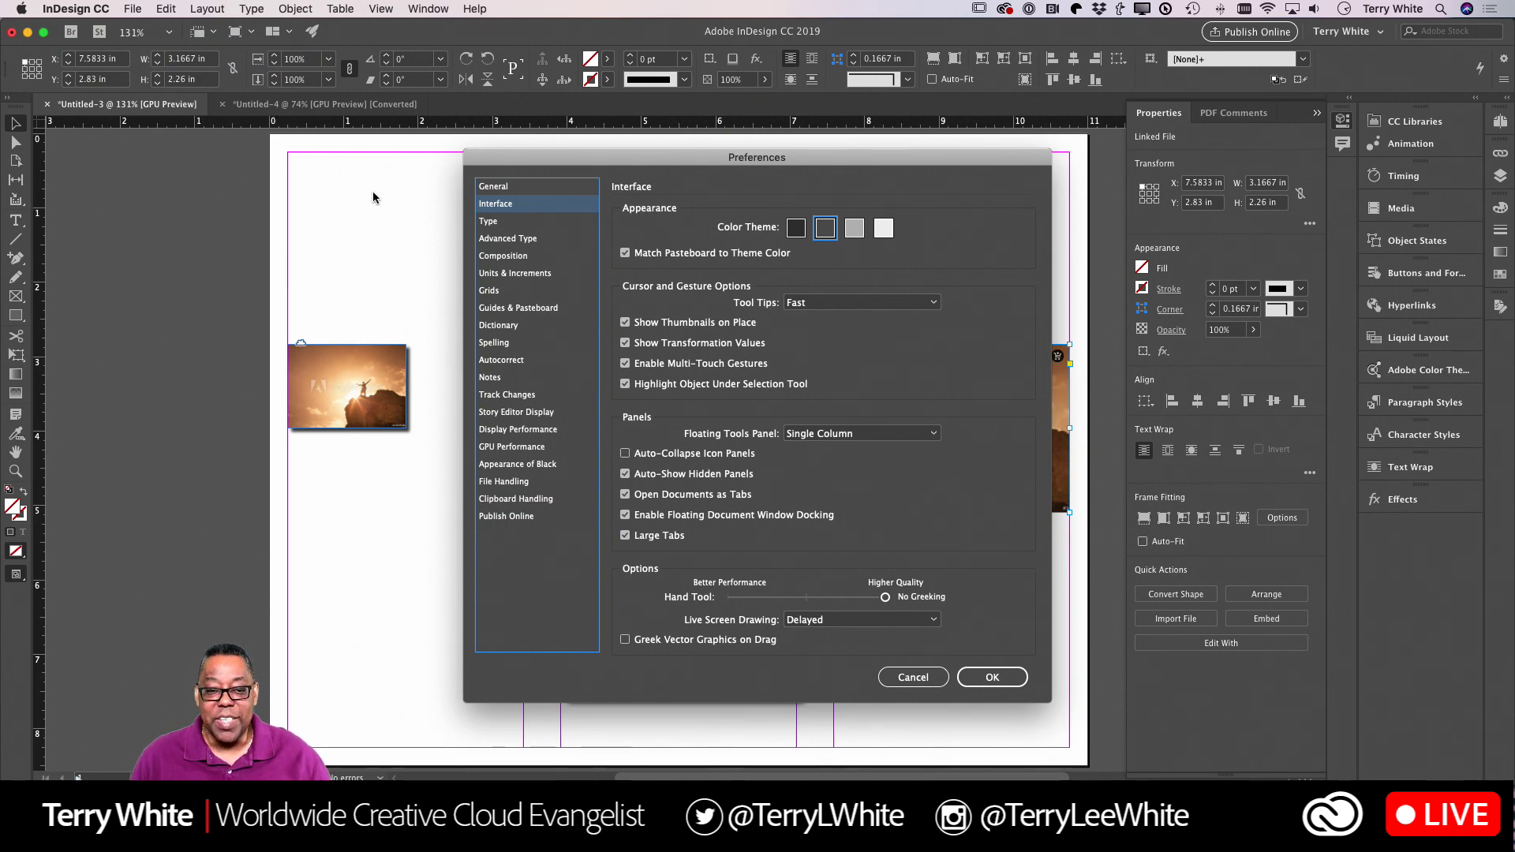
pyautogui.click(490, 189)
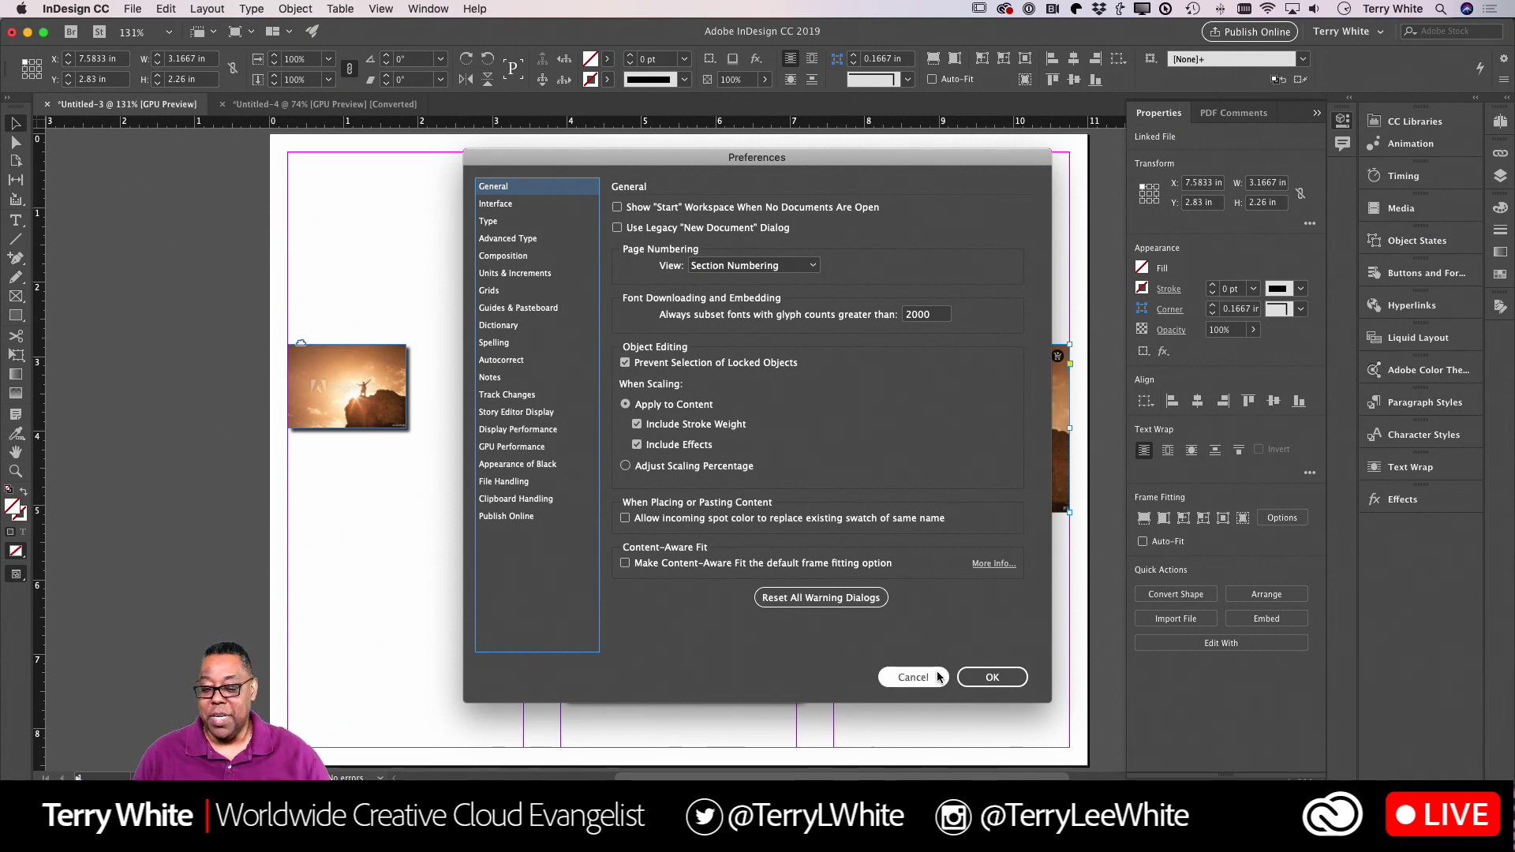
pyautogui.click(913, 677)
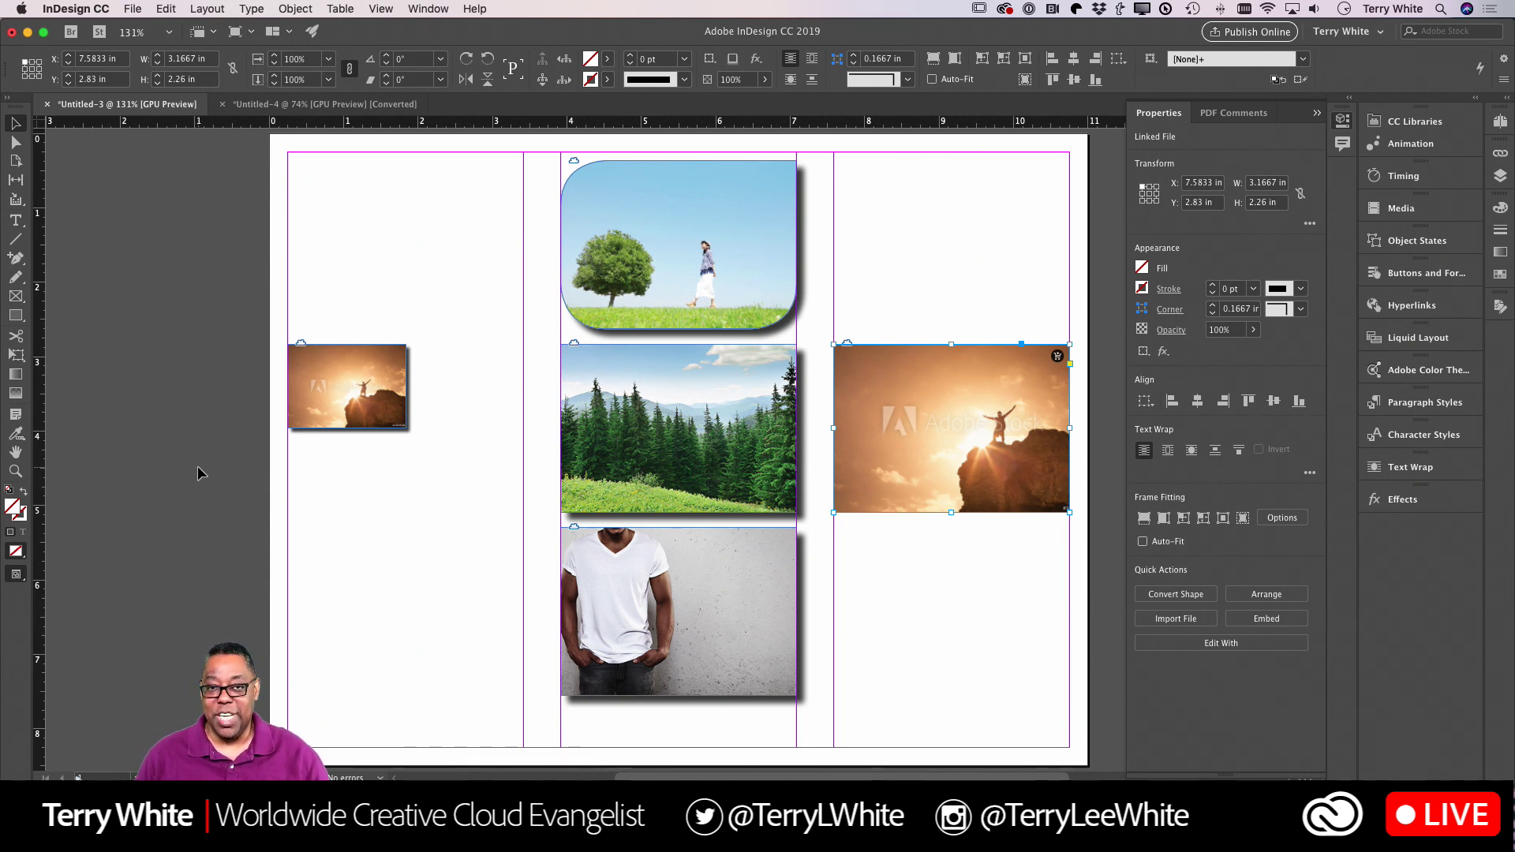
# Open the hidden InDesign Component Information window, look through its plug-in lists, and close it.
pyautogui.click(79, 11)
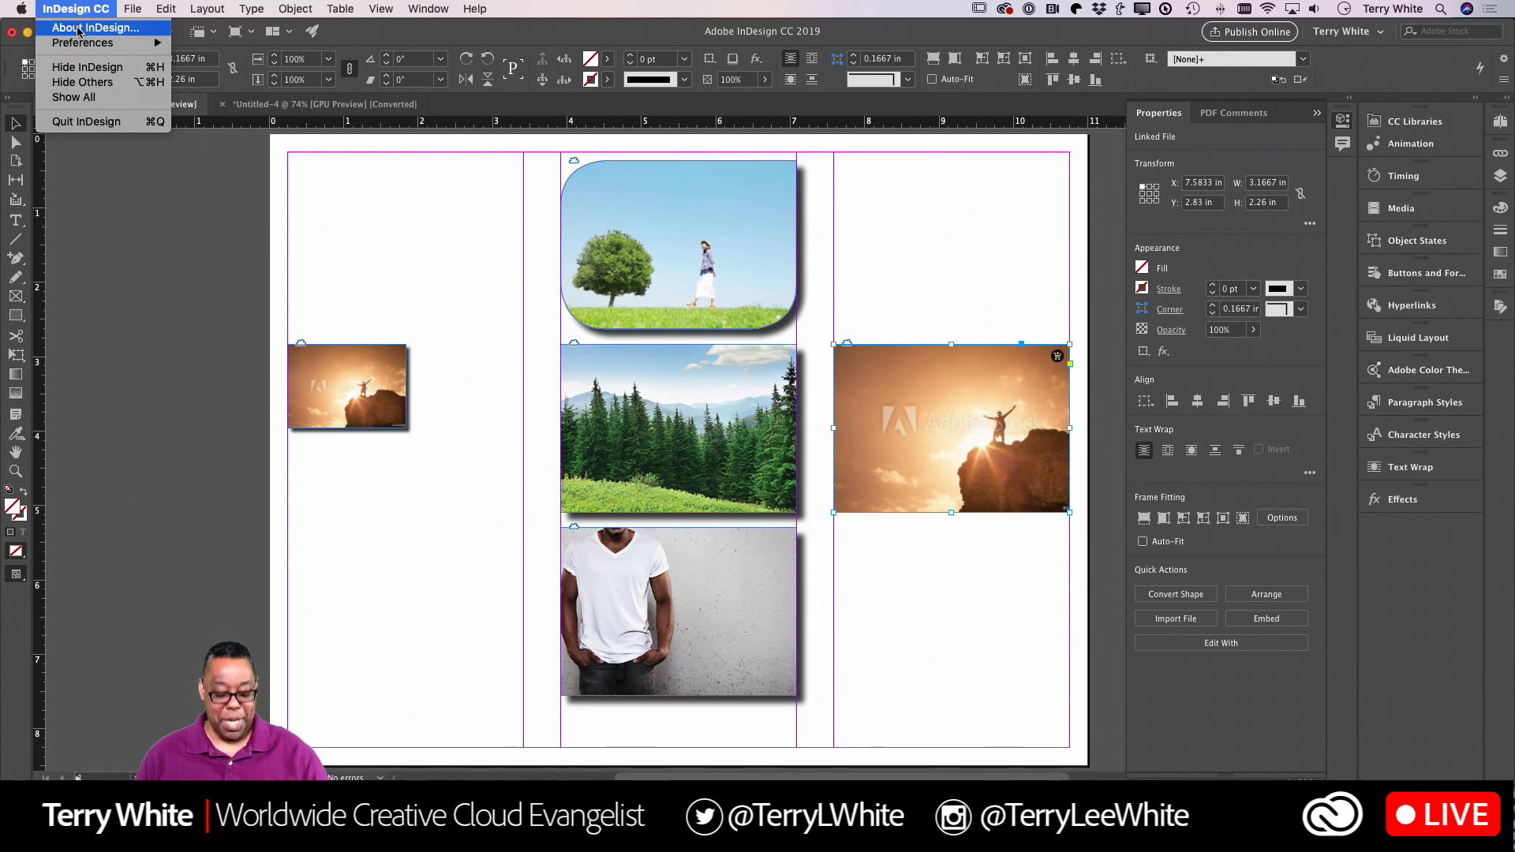
pyautogui.keyDown('super'); pyautogui.click(78, 28); pyautogui.keyUp('super')
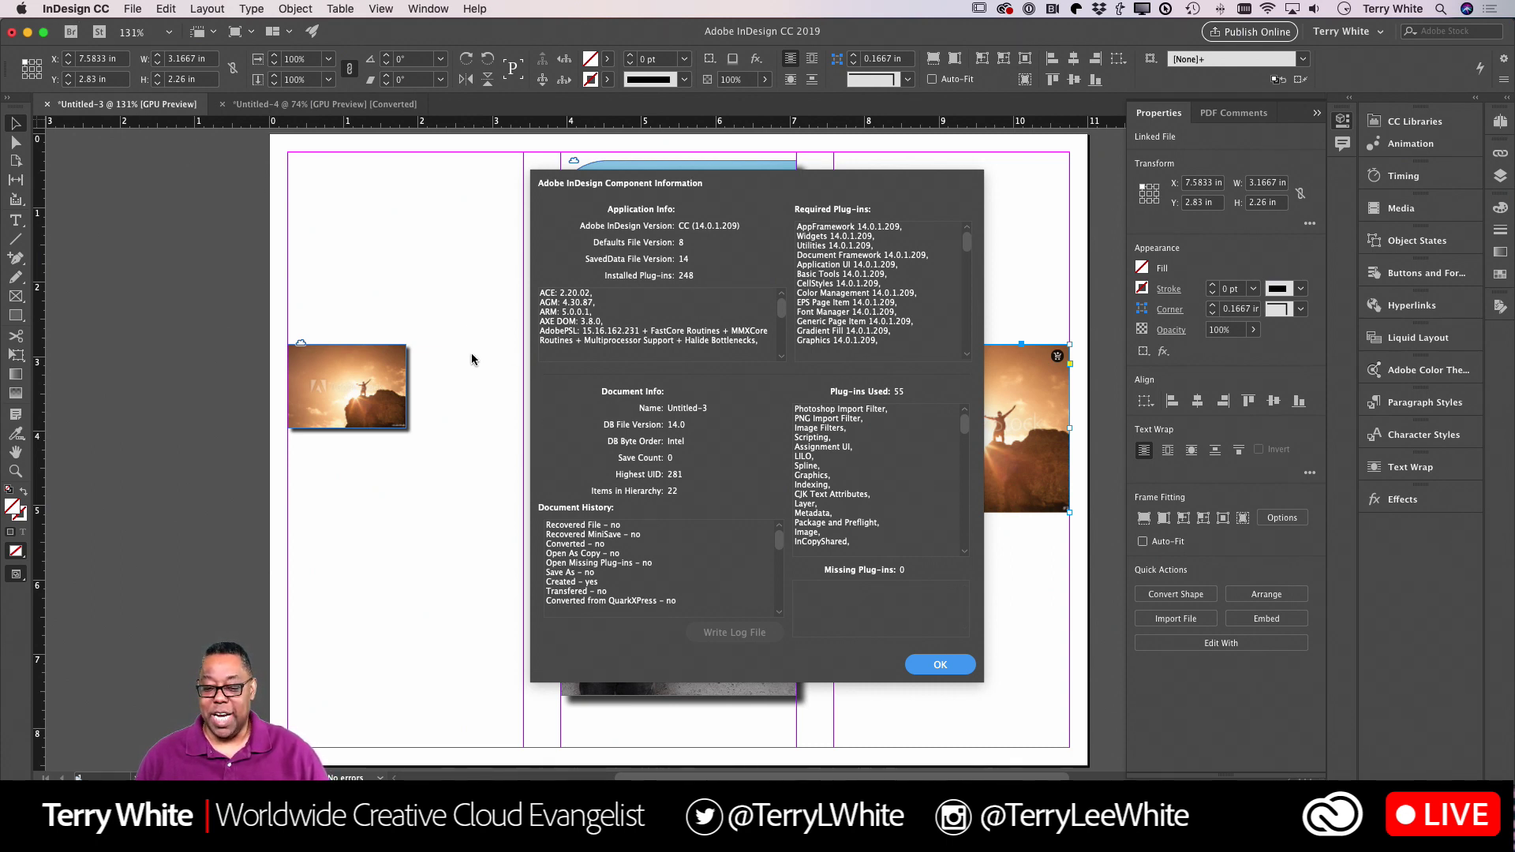
pyautogui.scroll(-10, 820, 524)
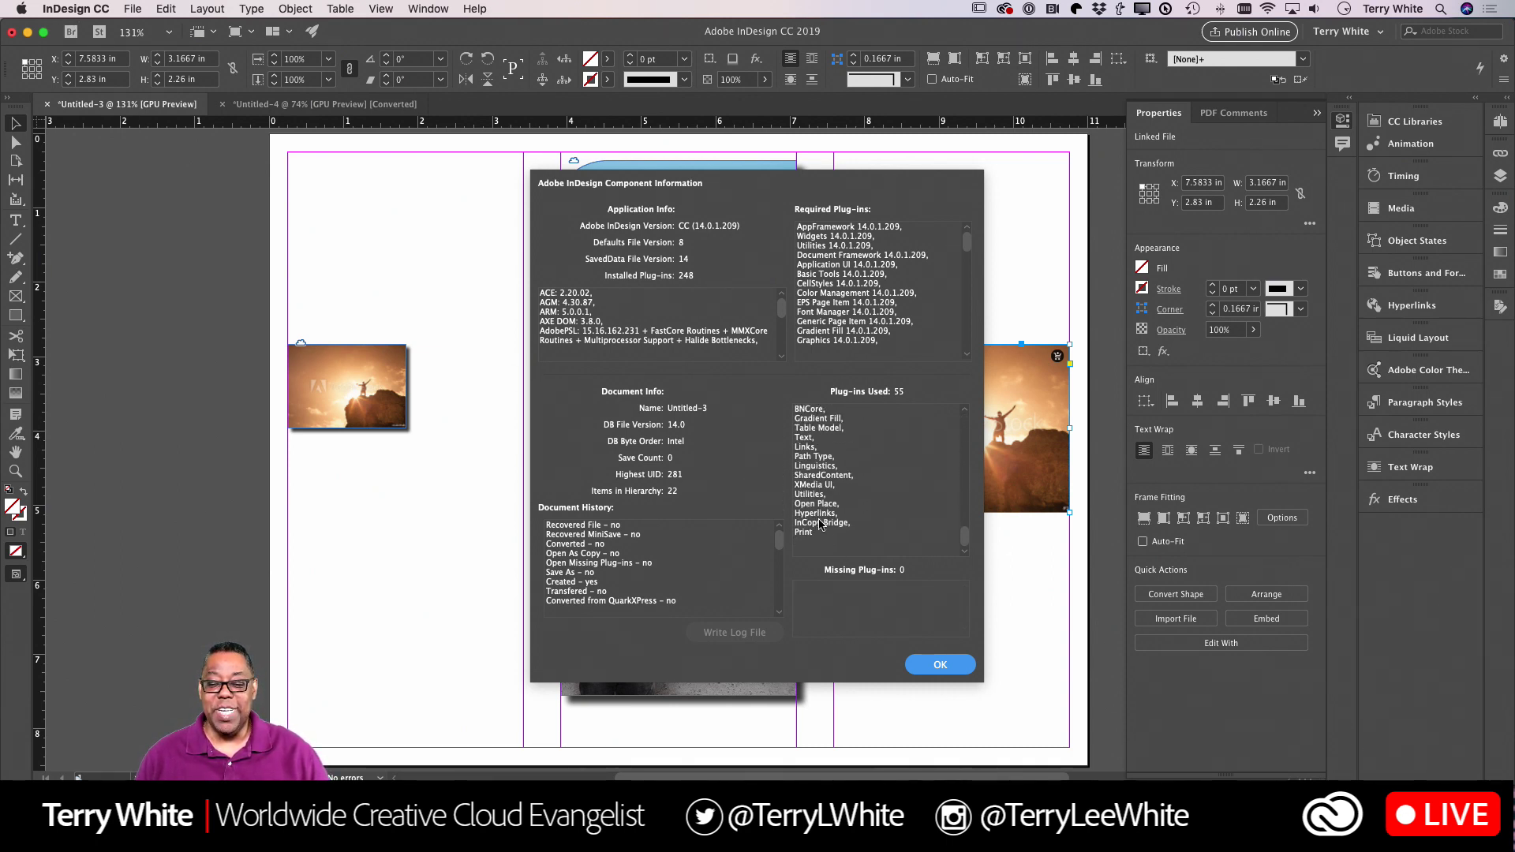
pyautogui.scroll(5, 821, 524)
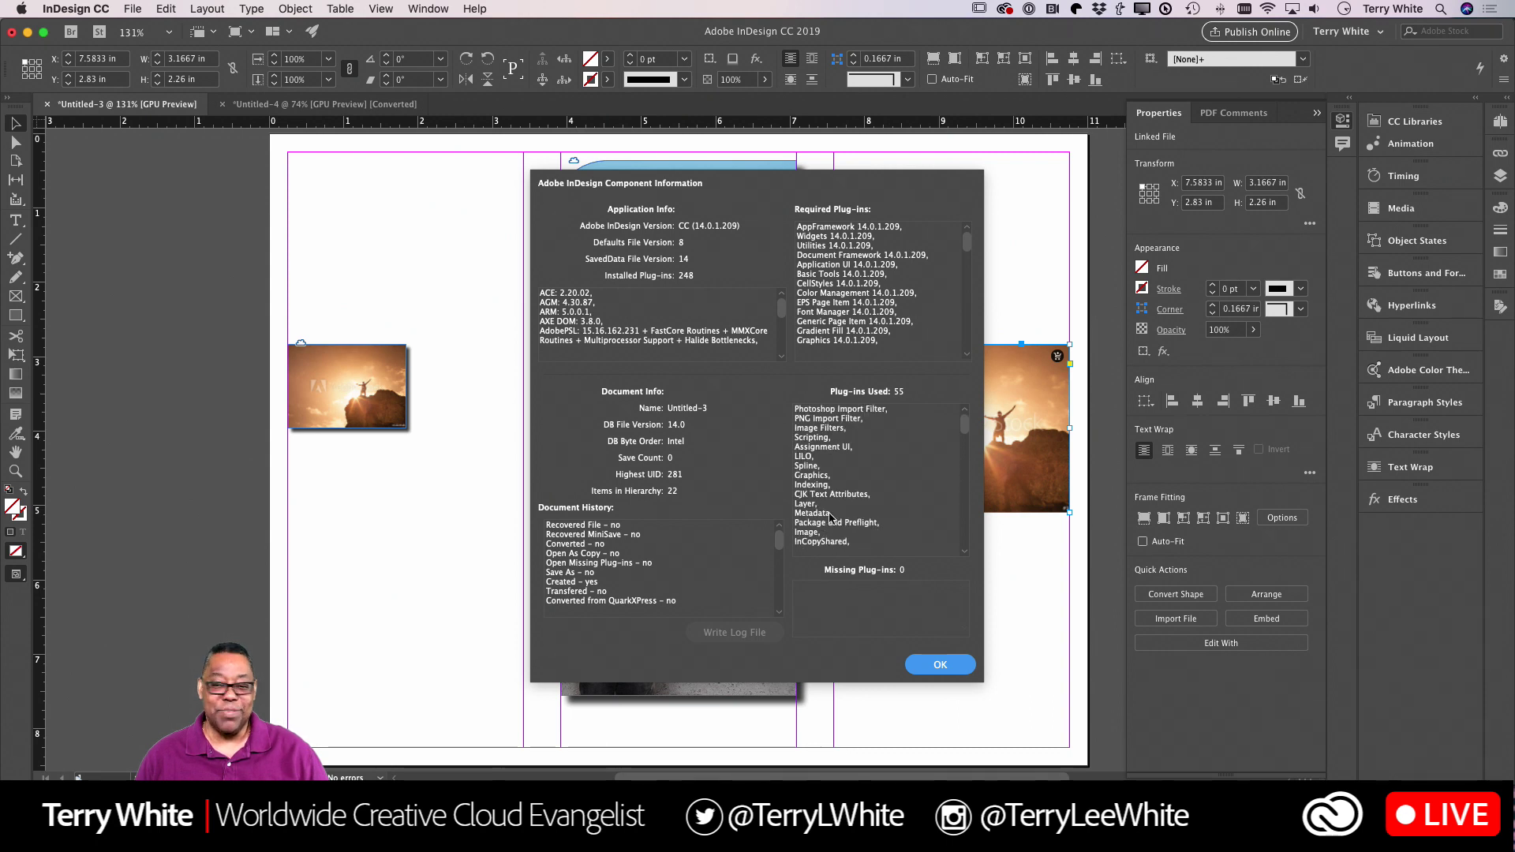
pyautogui.scroll(-5, 836, 347)
pyautogui.scroll(-1, 836, 466)
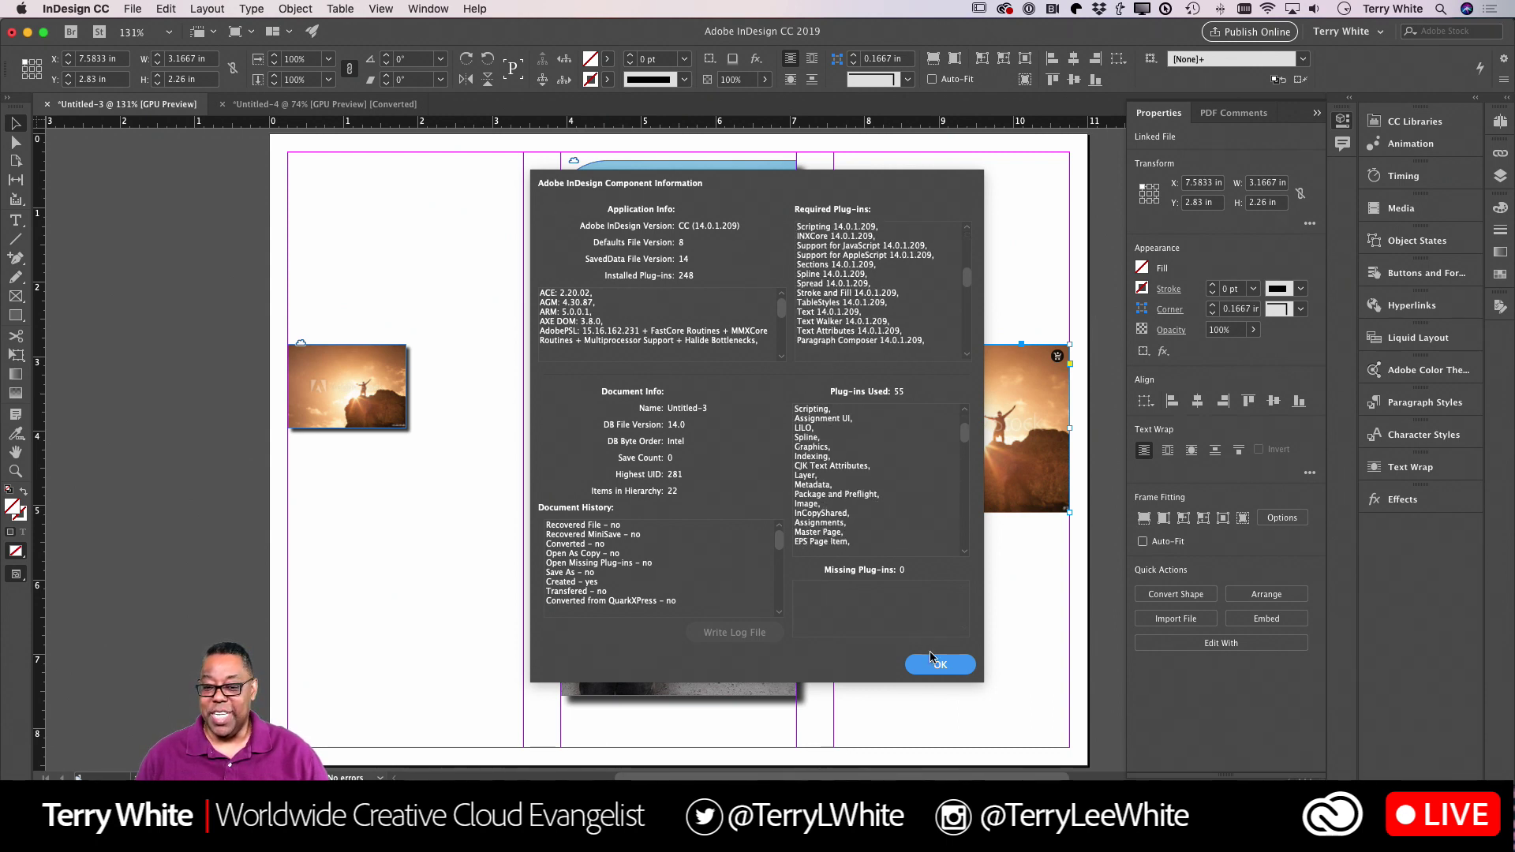
pyautogui.click(940, 665)
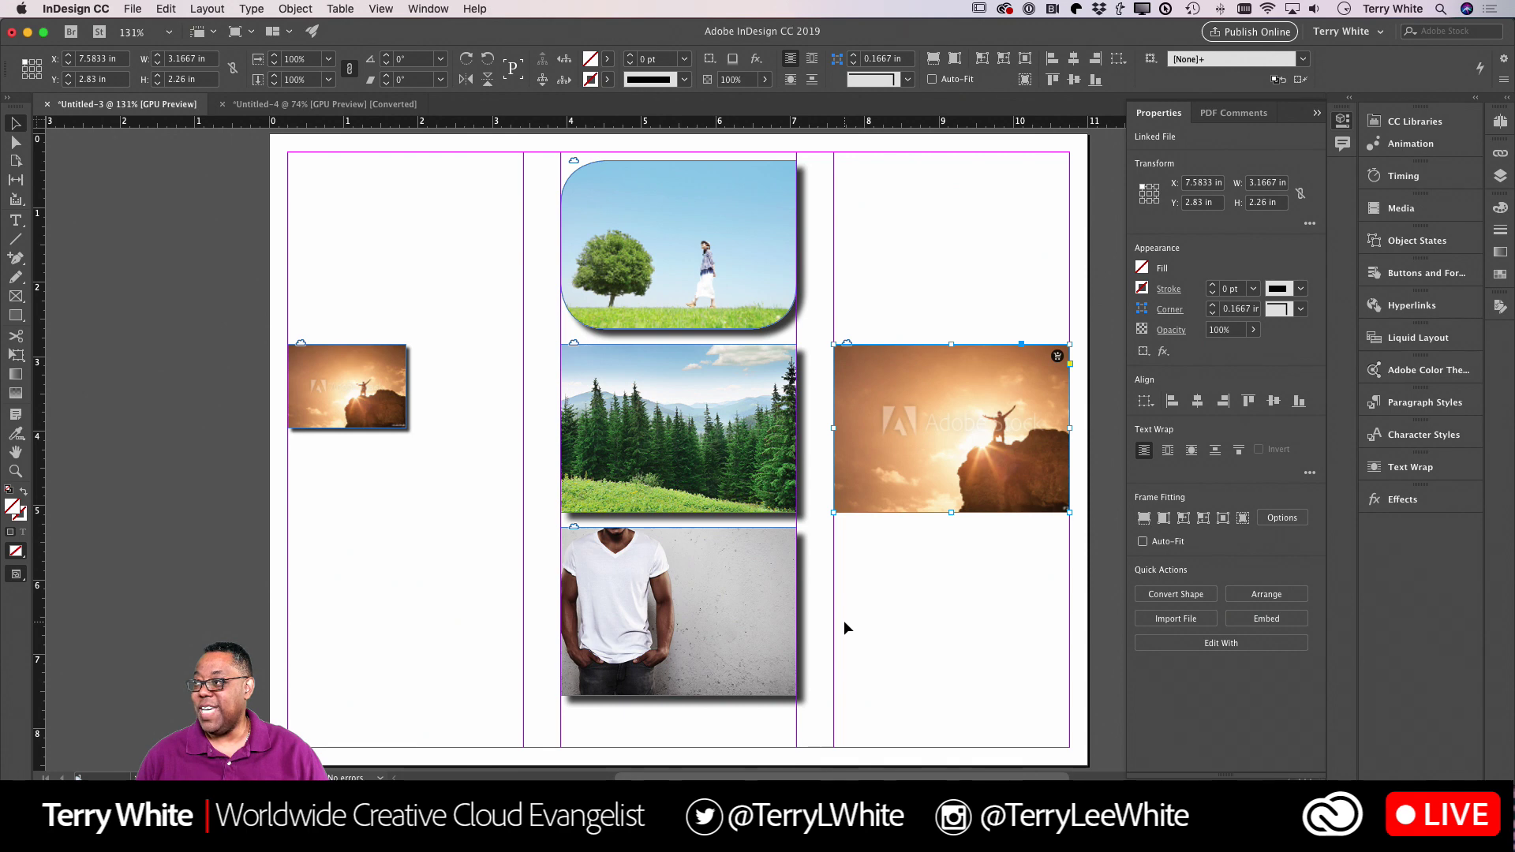
# On the empty page below, draw a freehand S-shaped wavy path about 3.02 in wide across the first column with the Pencil tool.
pyautogui.scroll(-10, 845, 620)
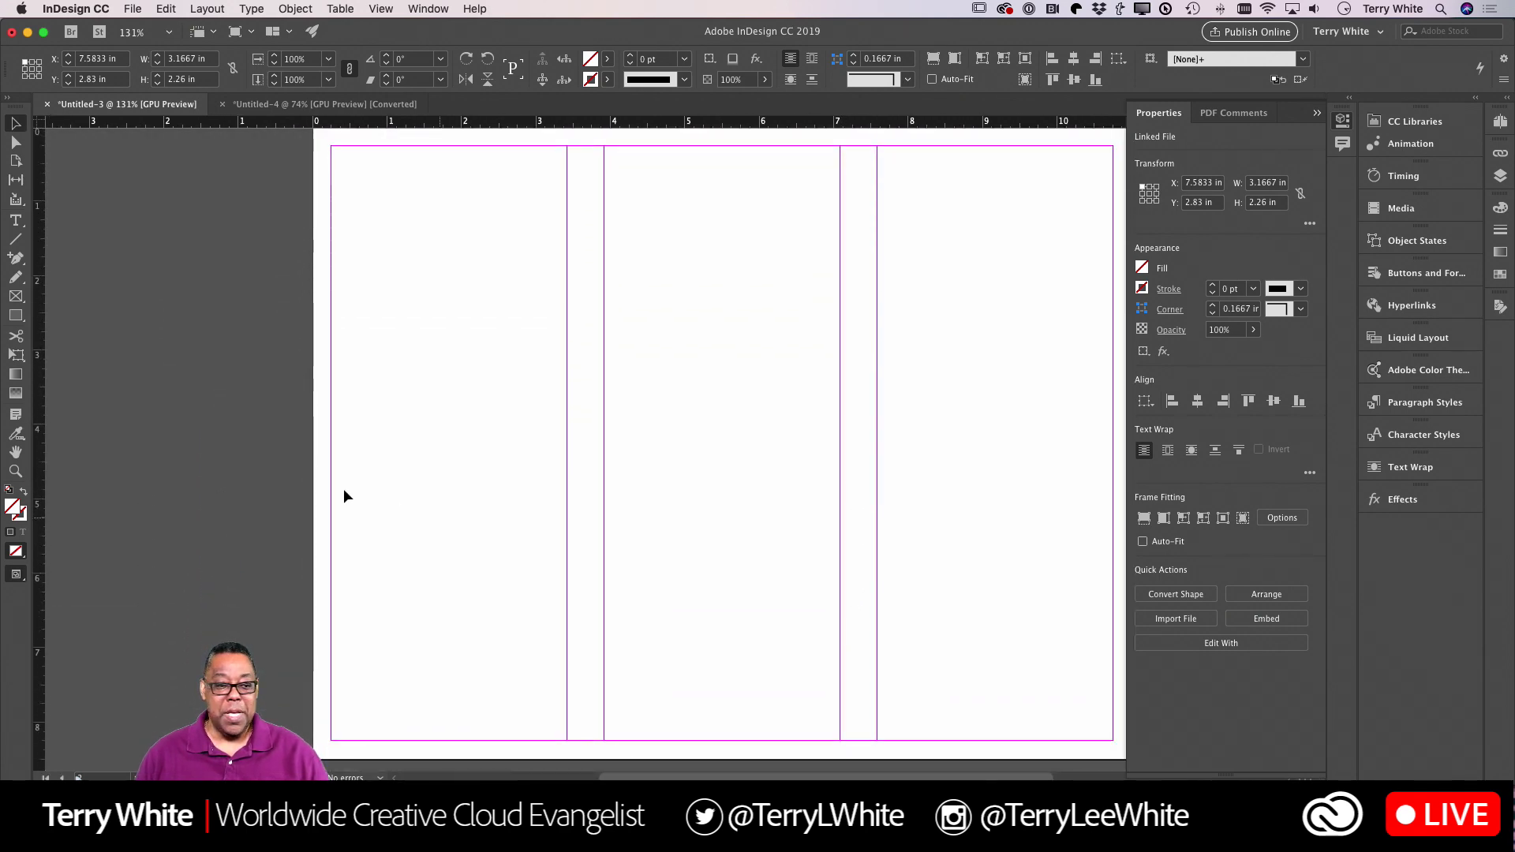
pyautogui.click(16, 277)
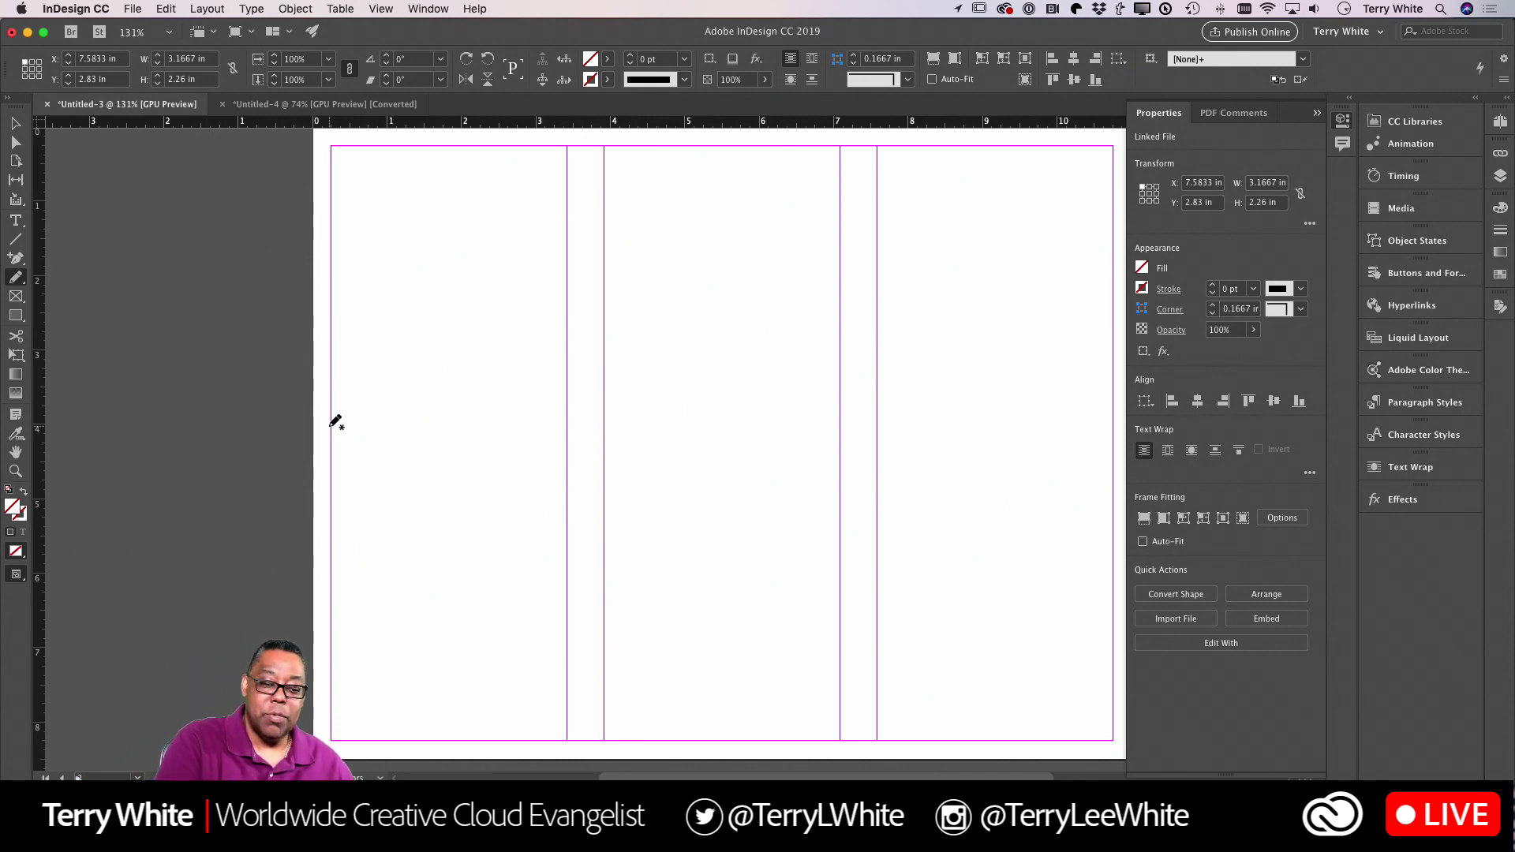
pyautogui.moveTo(334, 377)
pyautogui.mouseDown()
pyautogui.moveTo(352, 347)
pyautogui.moveTo(417, 353)
pyautogui.moveTo(482, 397)
pyautogui.moveTo(559, 334)
pyautogui.mouseUp()
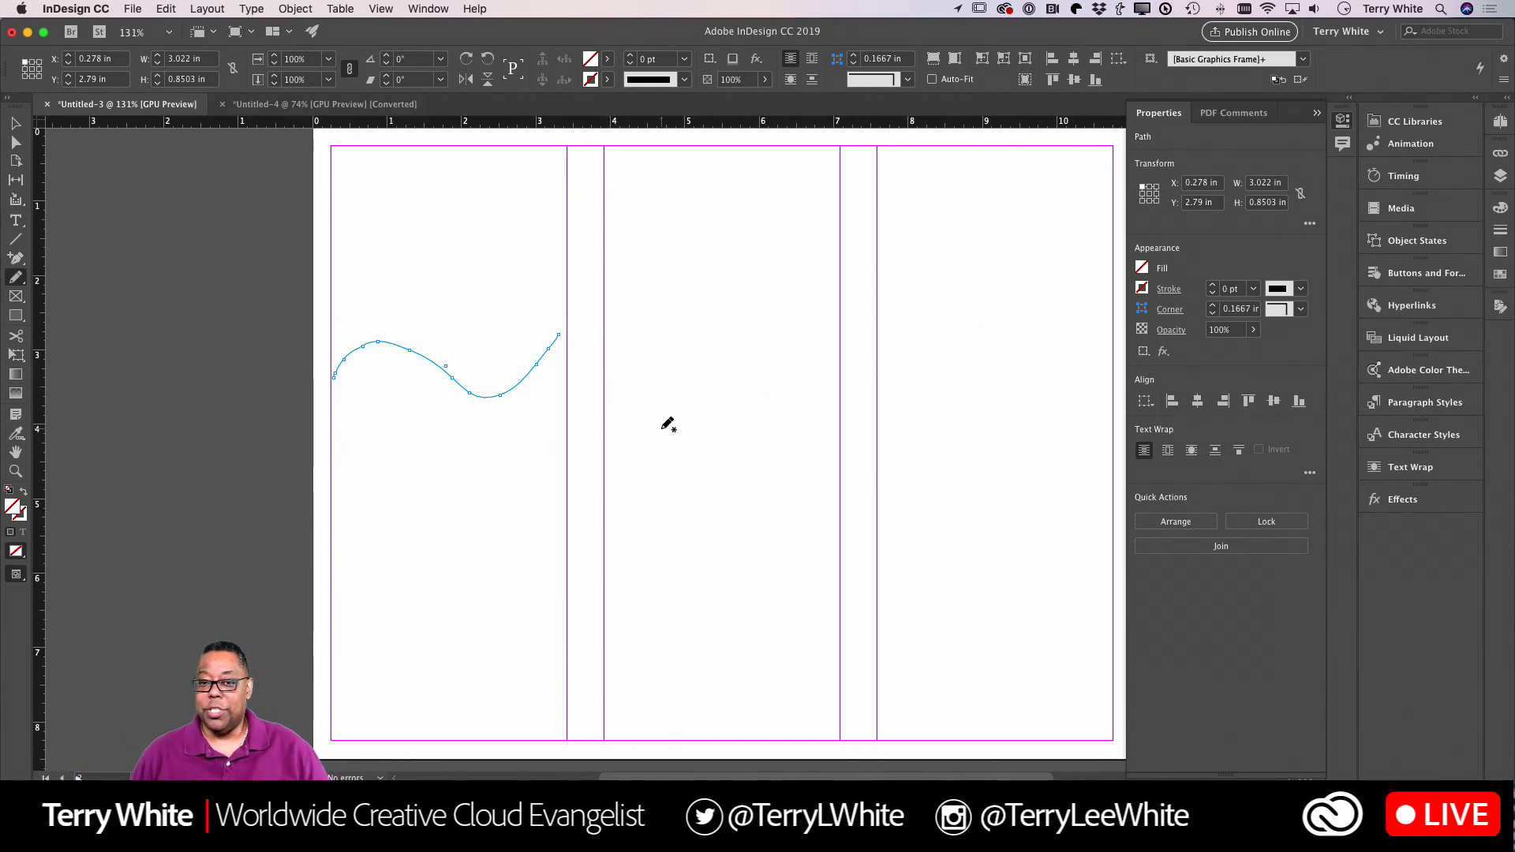
# Set the wavy path's stroke weight to 6 pt.
pyautogui.click(630, 55)
pyautogui.click(630, 55)
pyautogui.click(629, 55)
pyautogui.click(630, 55)
pyautogui.click(629, 55)
pyautogui.click(629, 55)
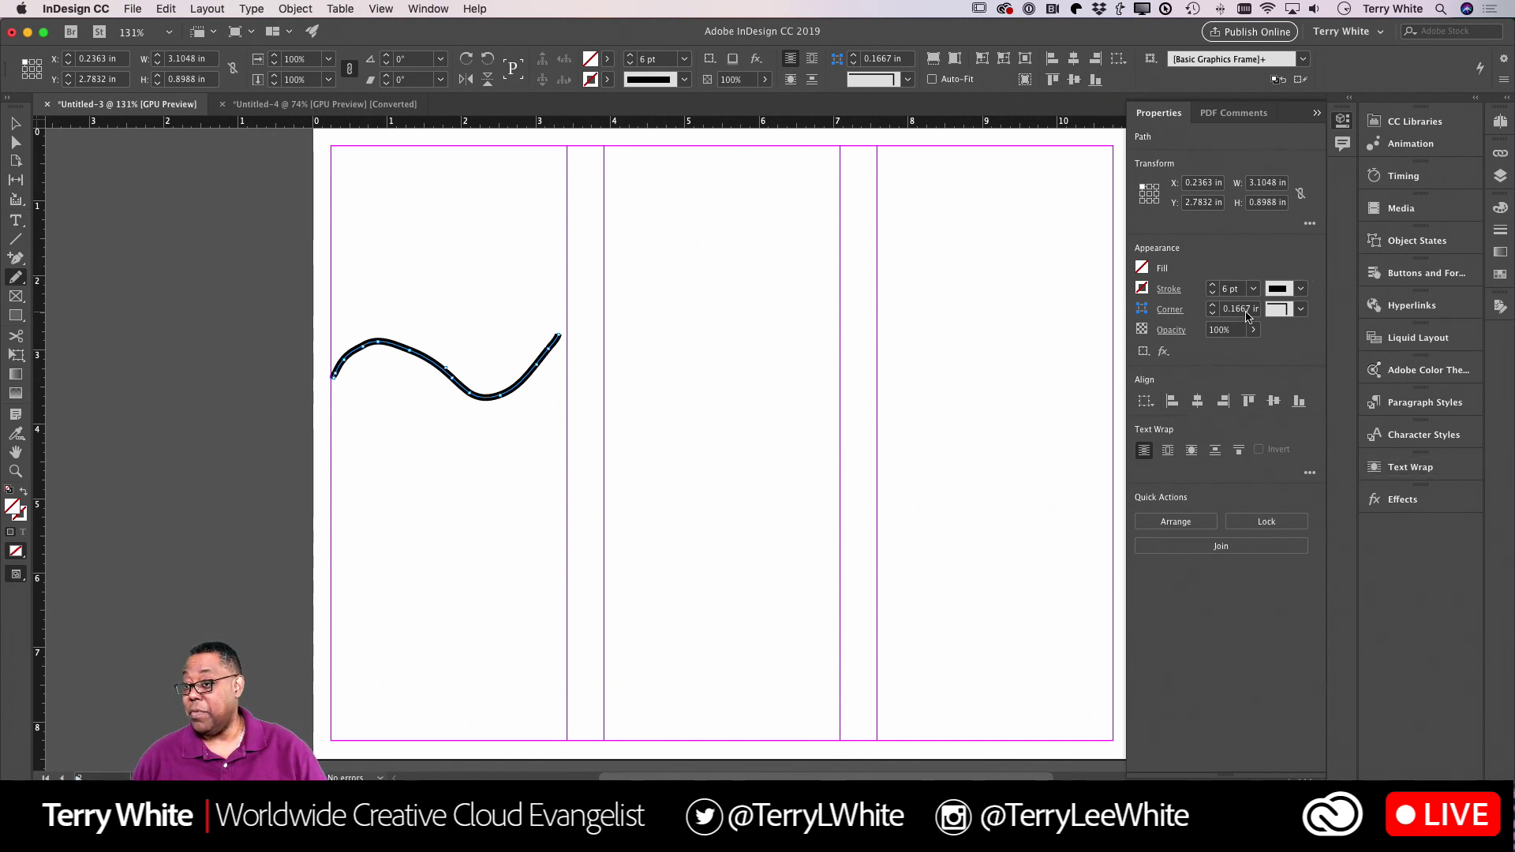
# Show the full Stroke settings for the wavy path and look through the available stroke types, keeping Solid.
pyautogui.click(418, 8)
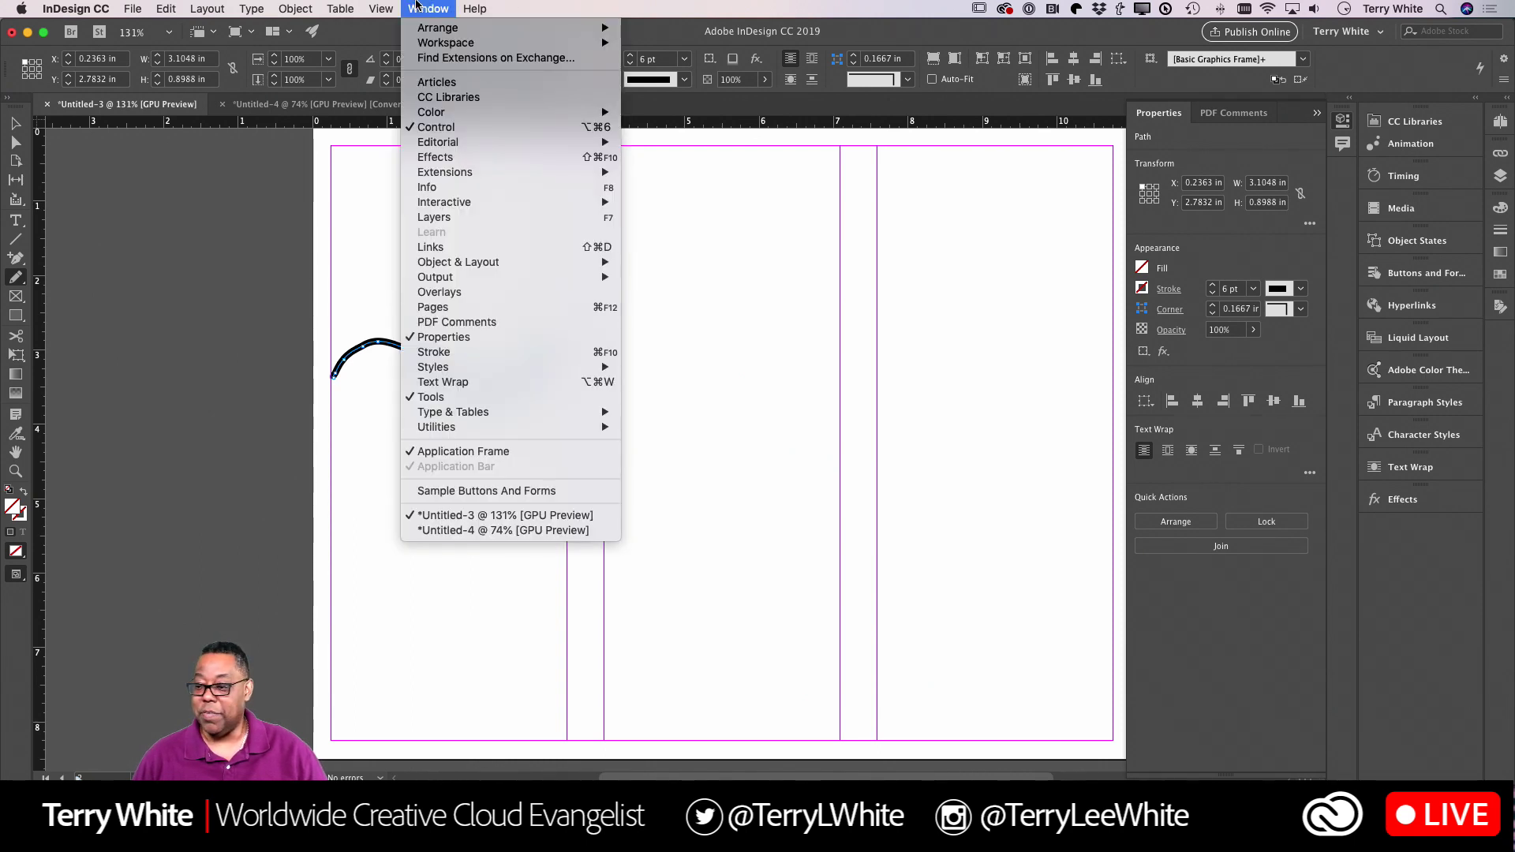
pyautogui.click(418, 8)
pyautogui.click(439, 8)
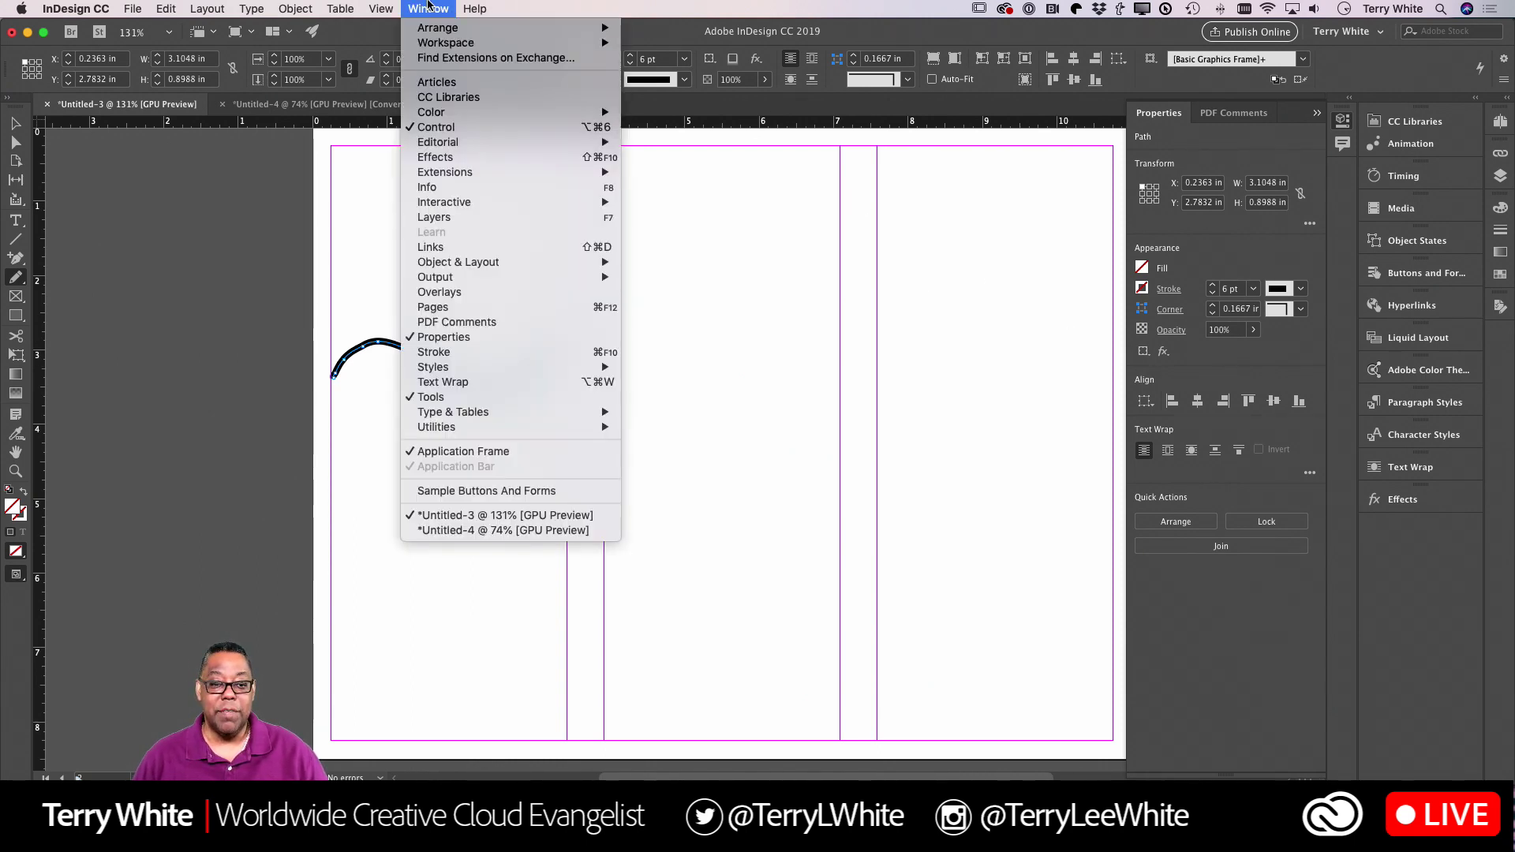
pyautogui.click(591, 352)
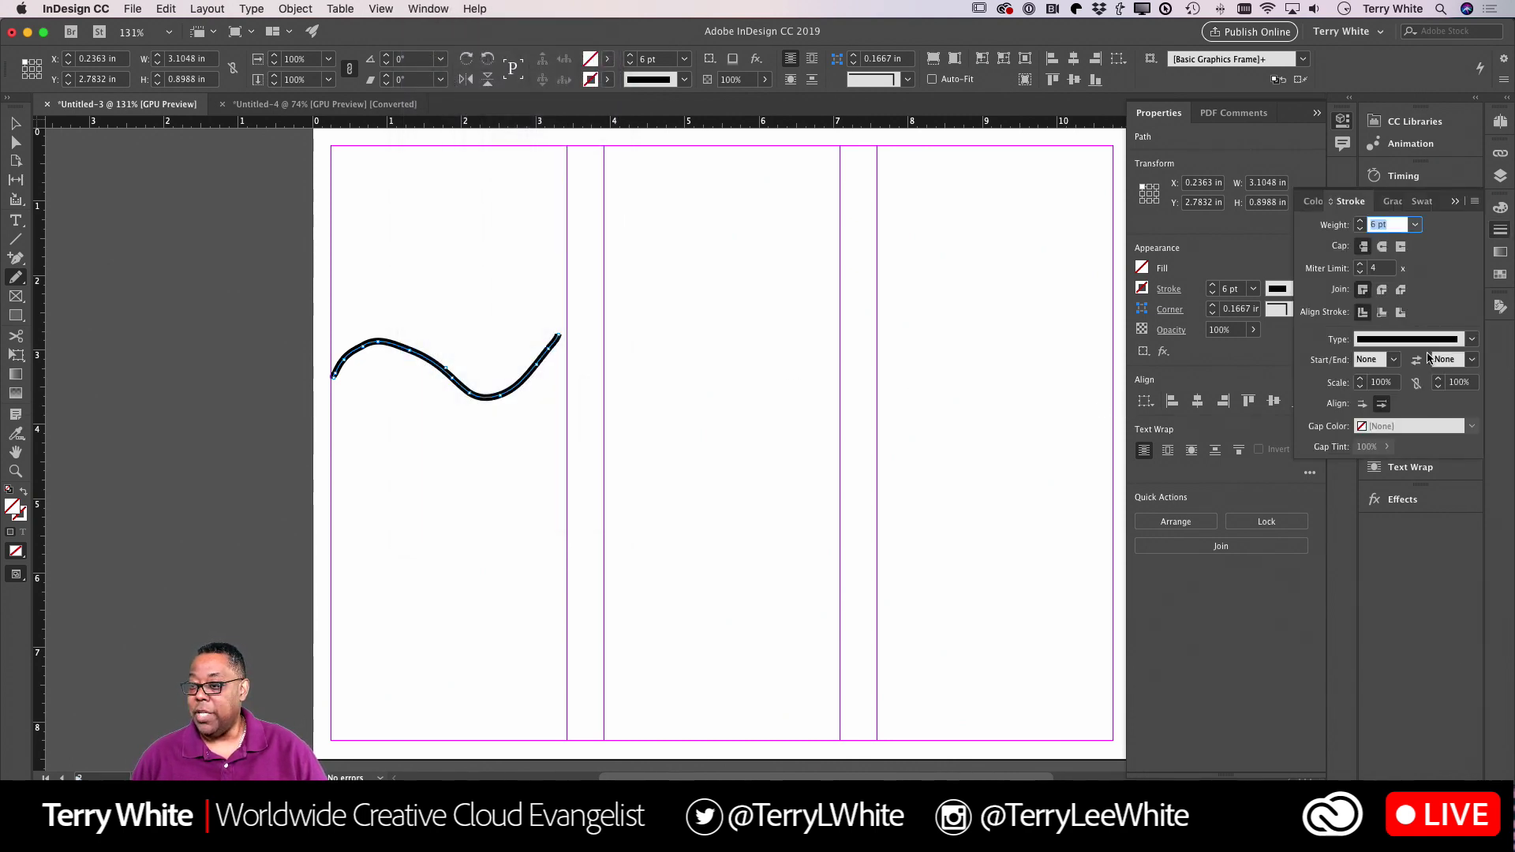
pyautogui.click(1472, 340)
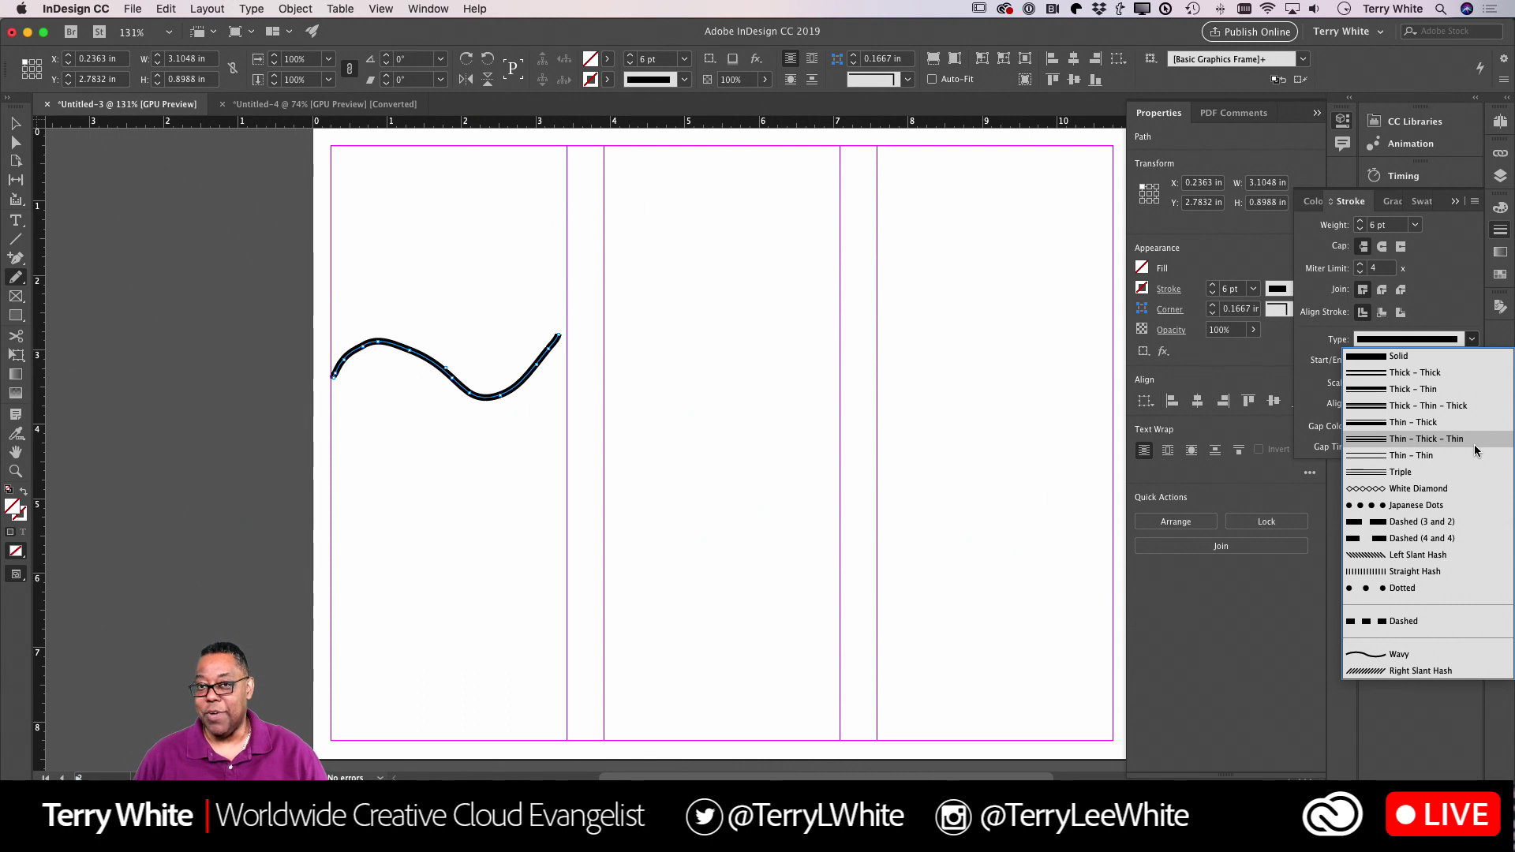
pyautogui.click(1456, 307)
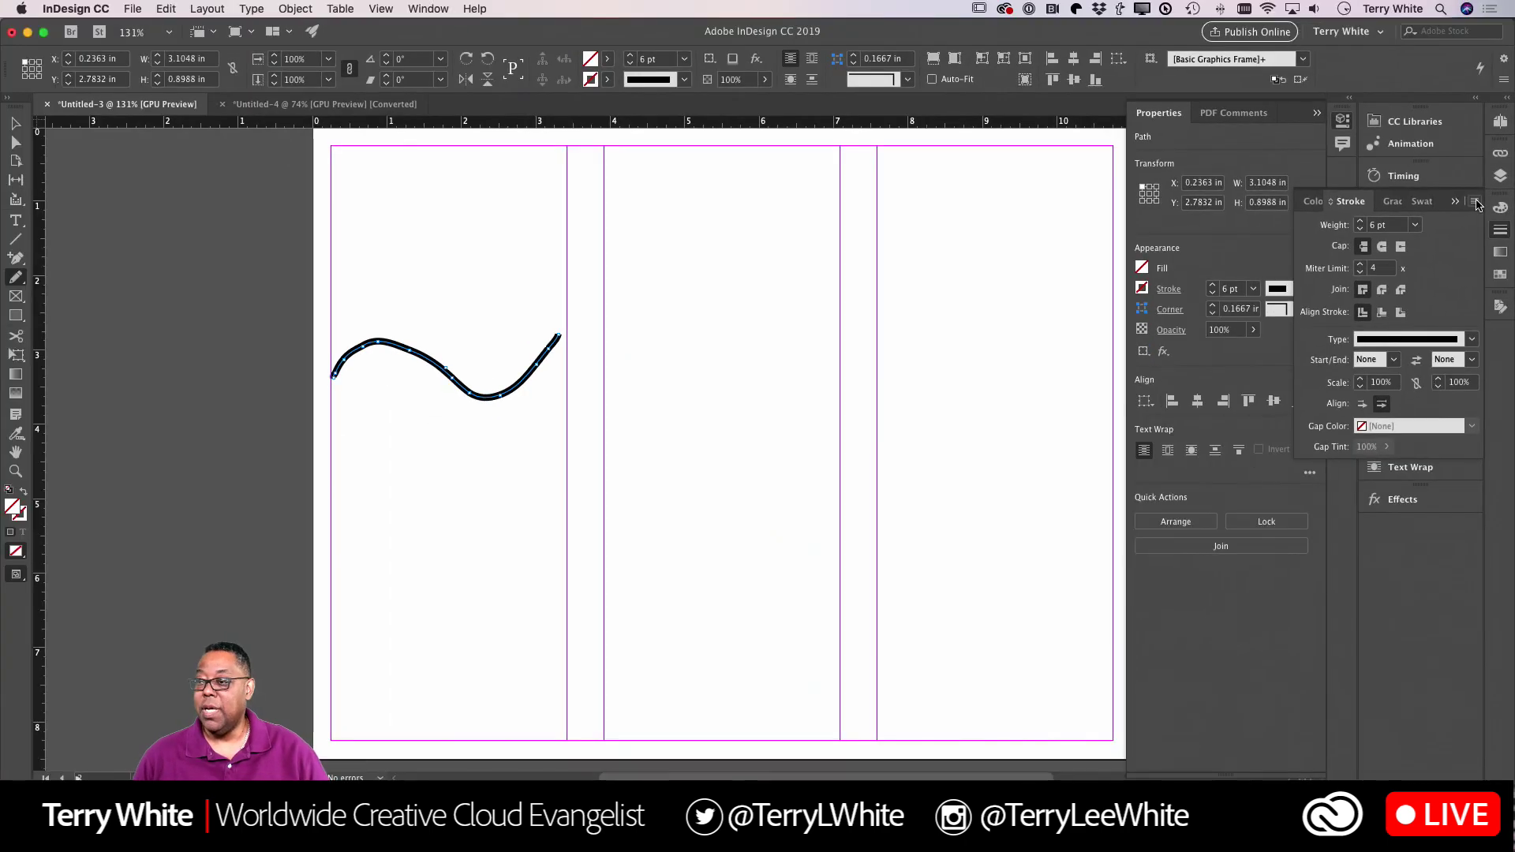
# Start a new custom stroke style in the Stroke Styles list and set its type to Stripe.
pyautogui.click(1472, 203)
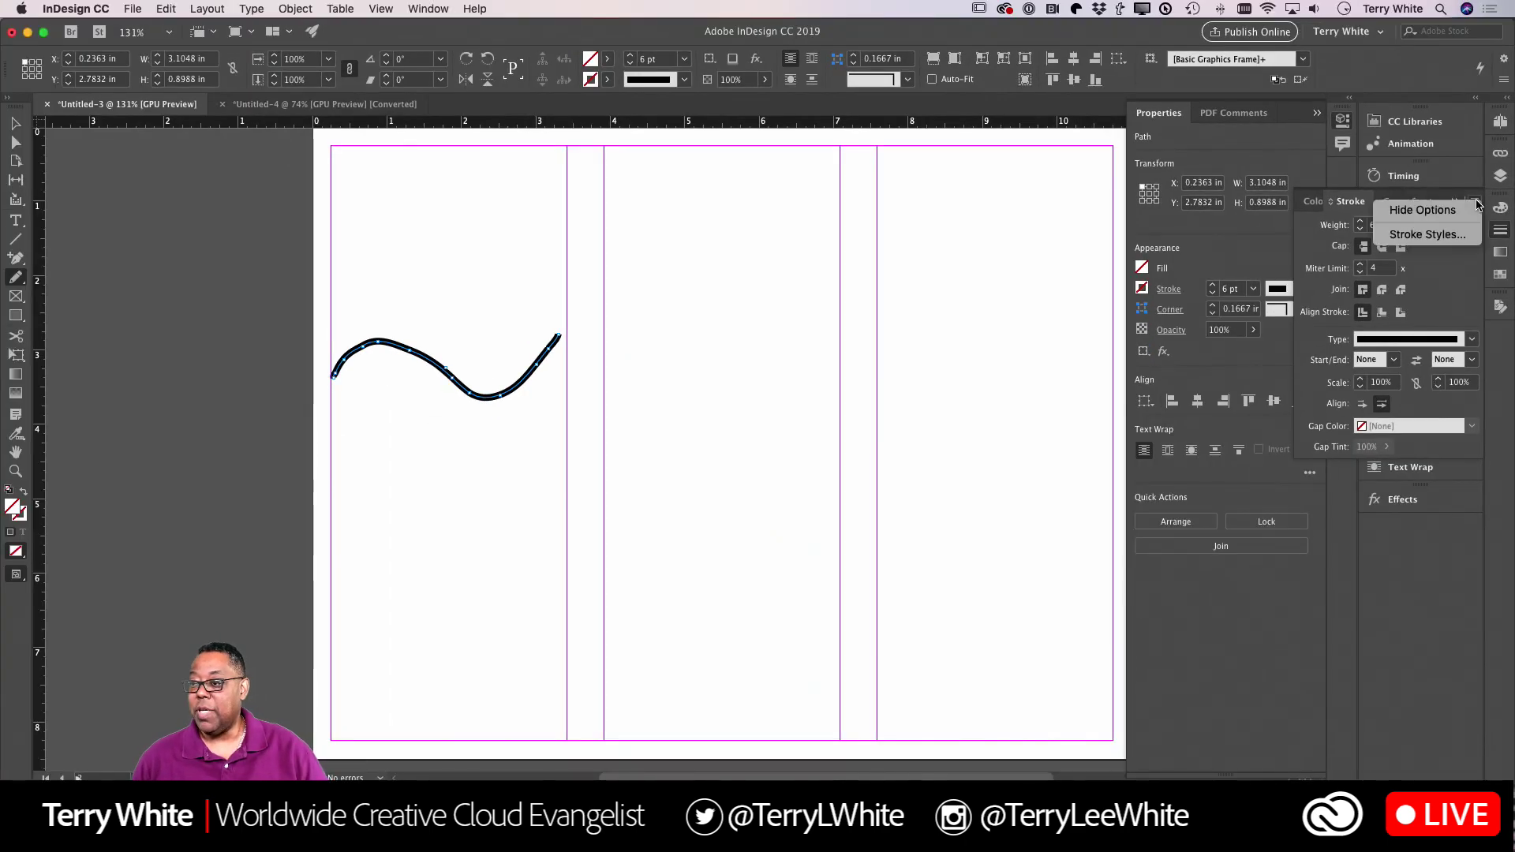
pyautogui.click(1442, 235)
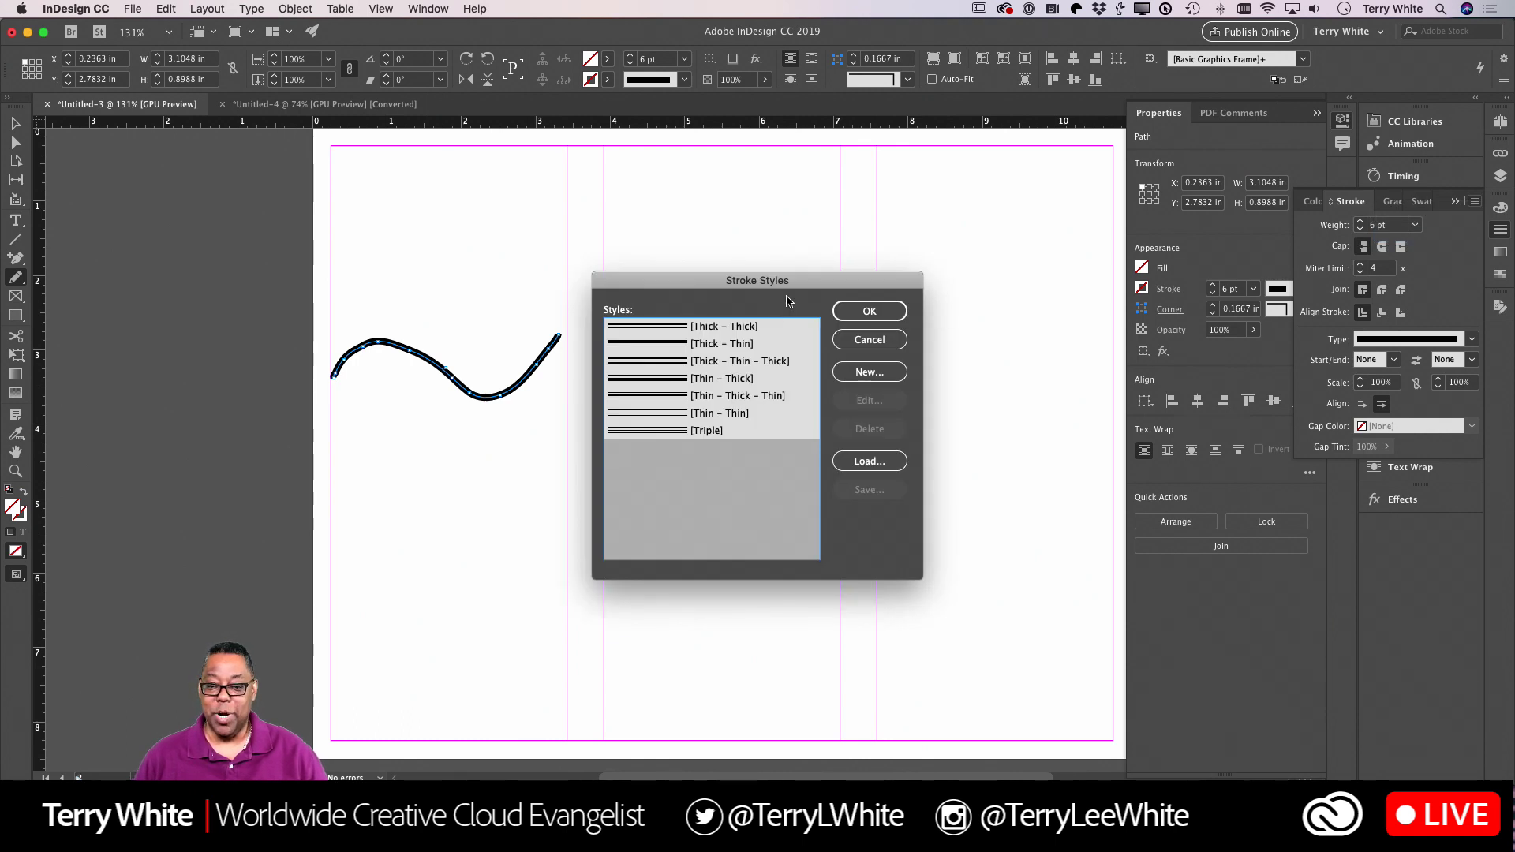
pyautogui.moveTo(800, 288); pyautogui.dragTo(911, 263)
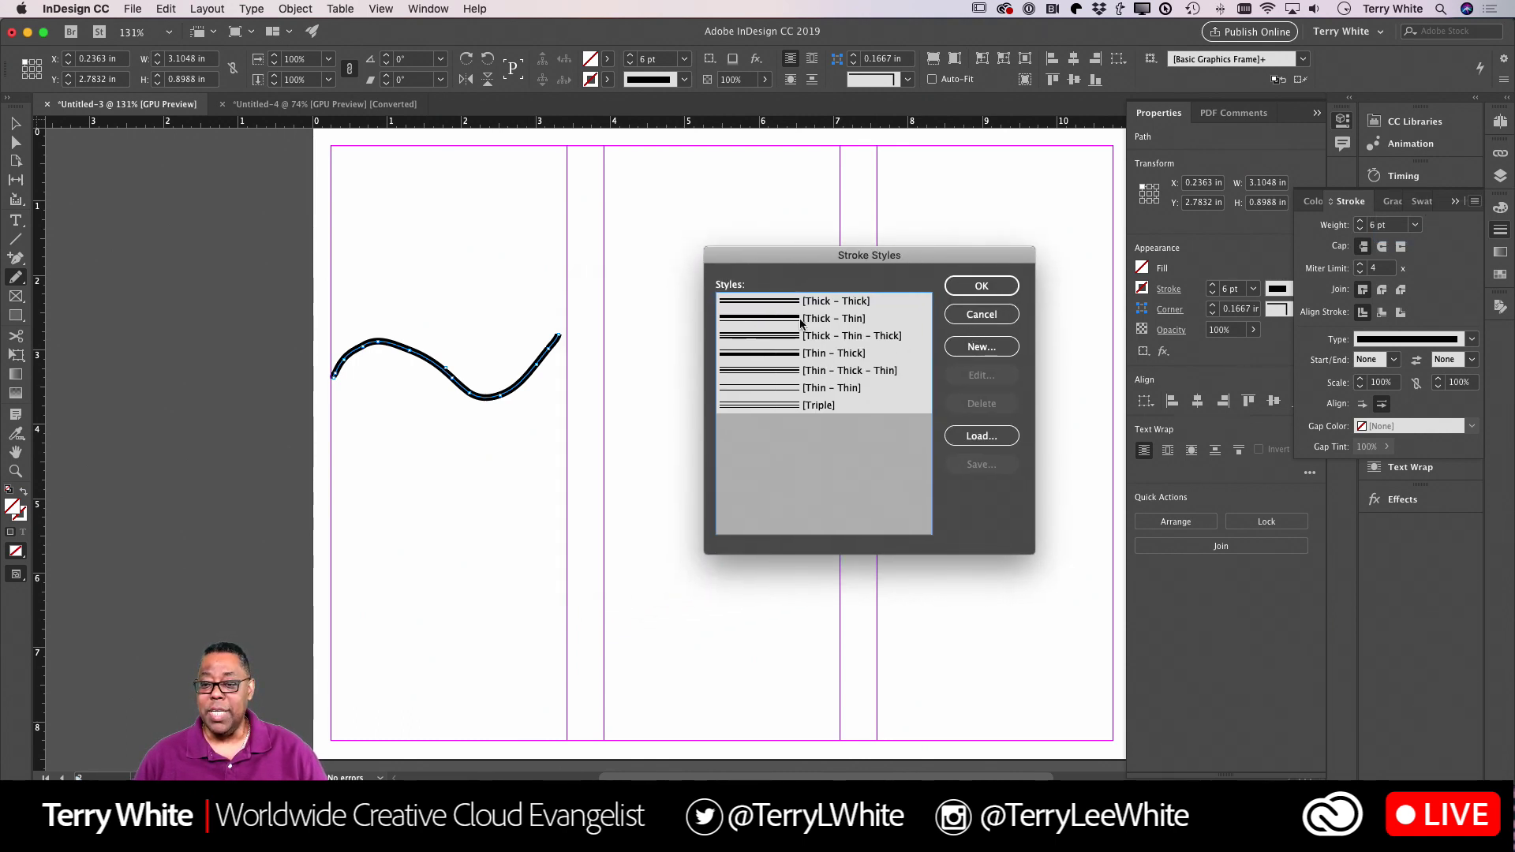
pyautogui.click(997, 353)
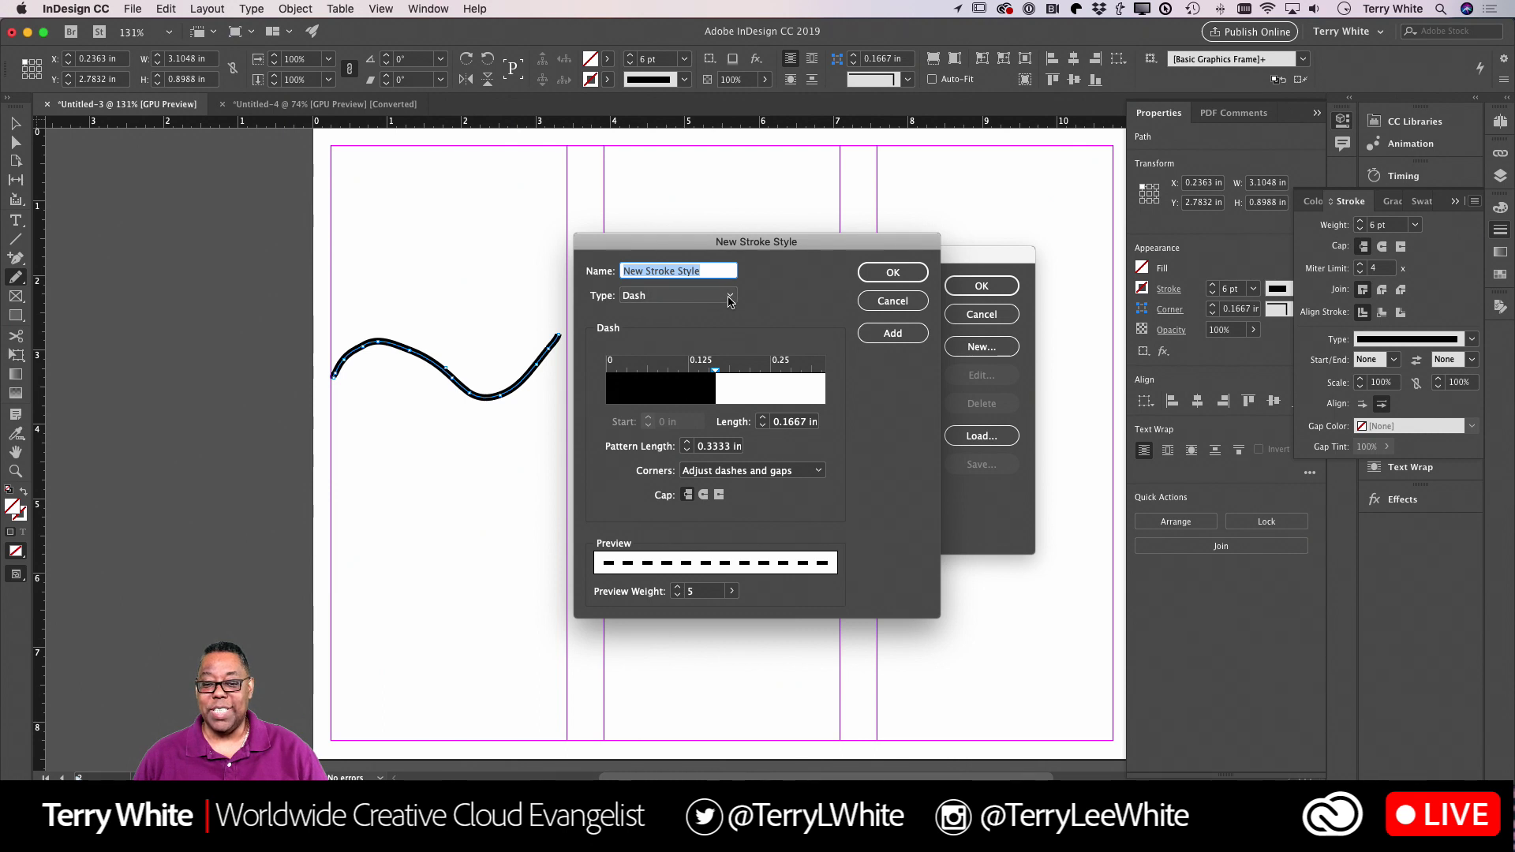
pyautogui.click(729, 298)
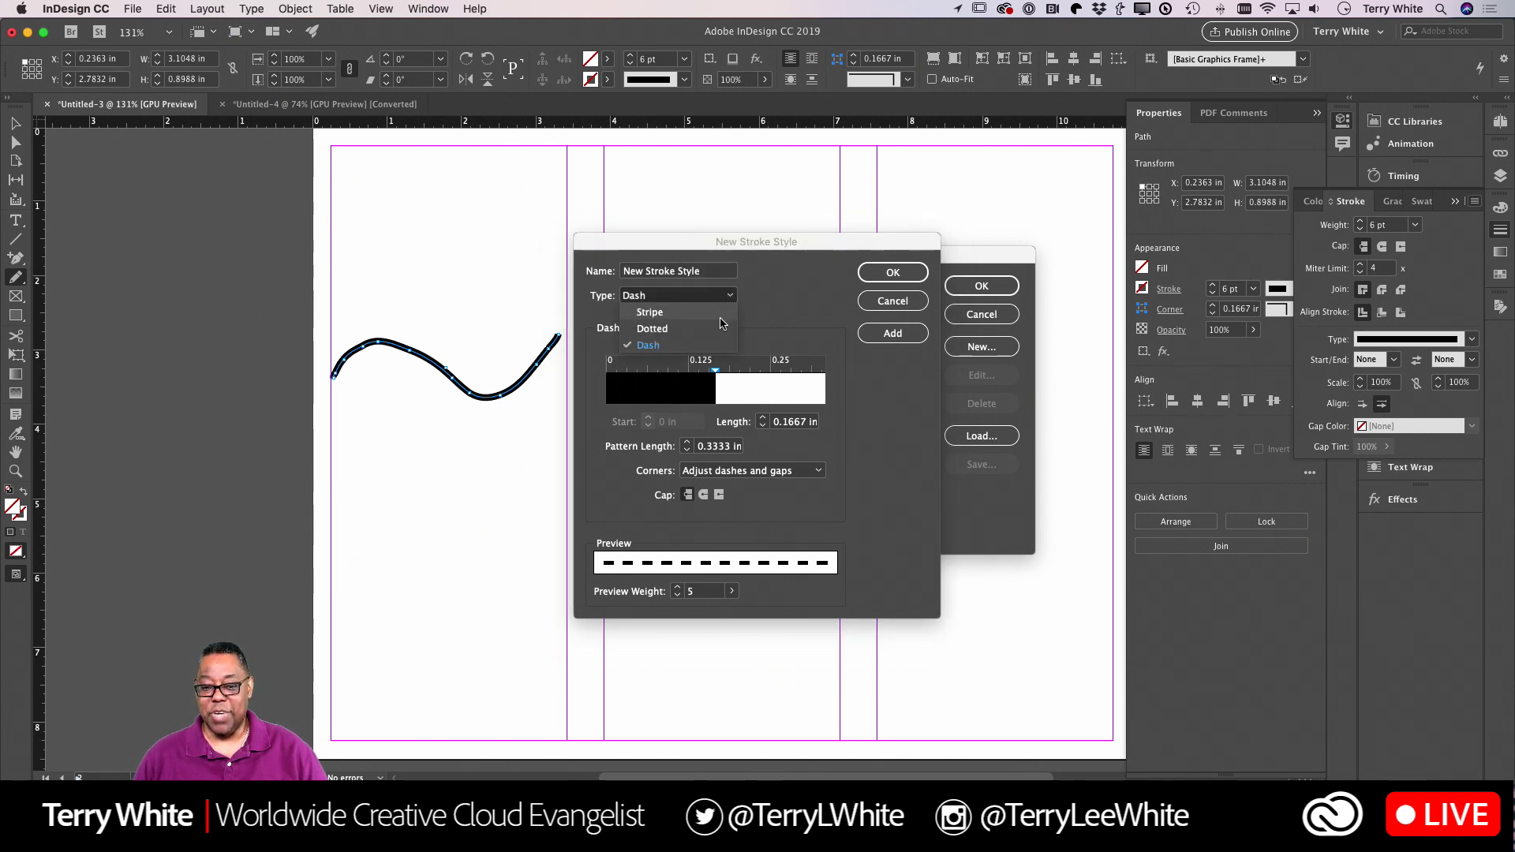
pyautogui.click(720, 312)
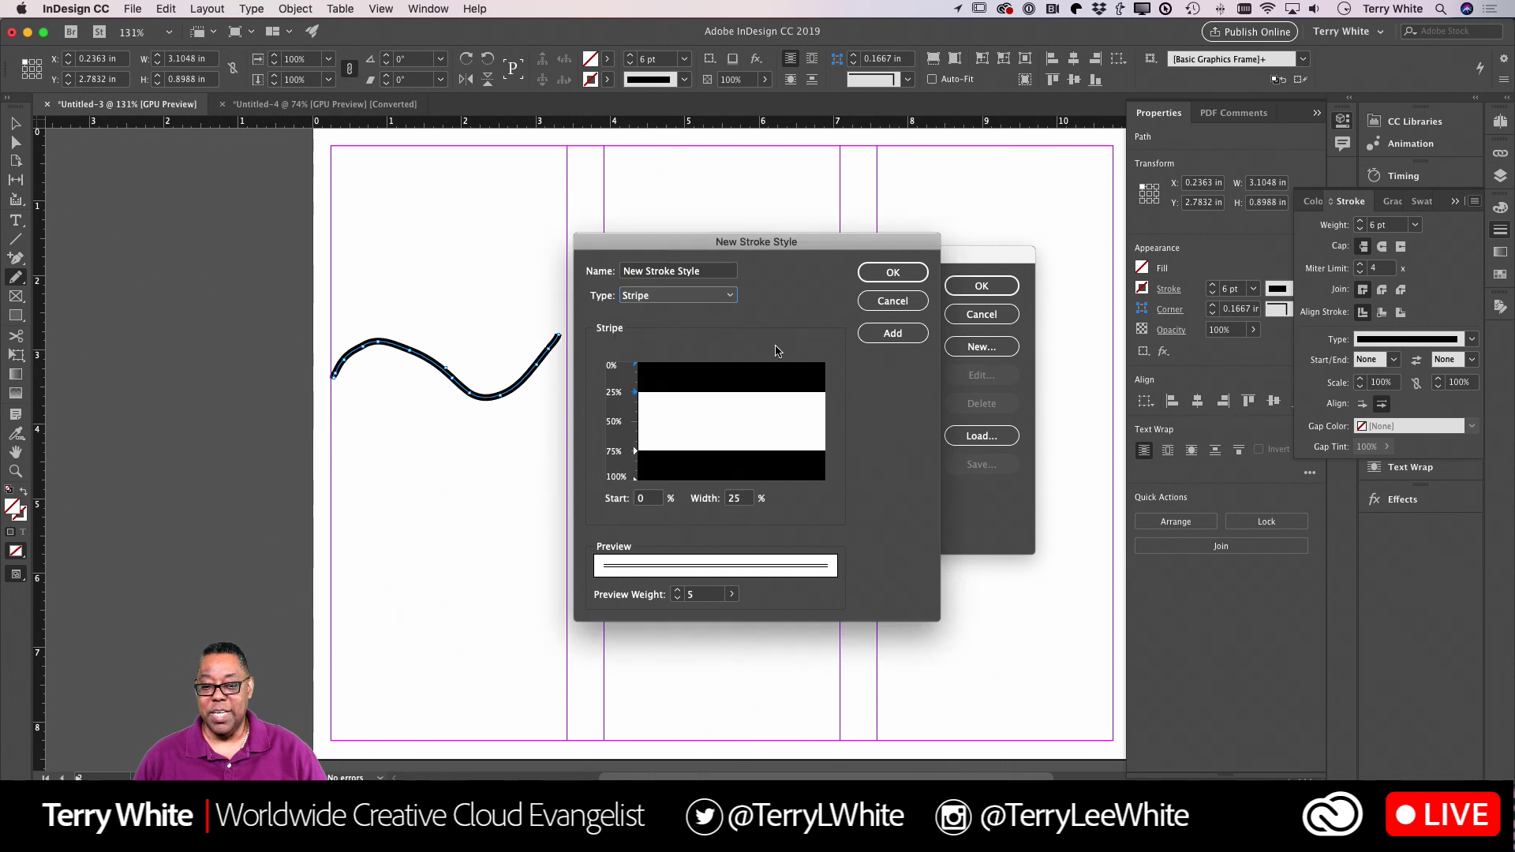
# Name the new stripe stroke style Rainbow and save it to the document's stroke styles.
pyautogui.click(707, 272)
pyautogui.moveTo(707, 272); pyautogui.dragTo(586, 268)
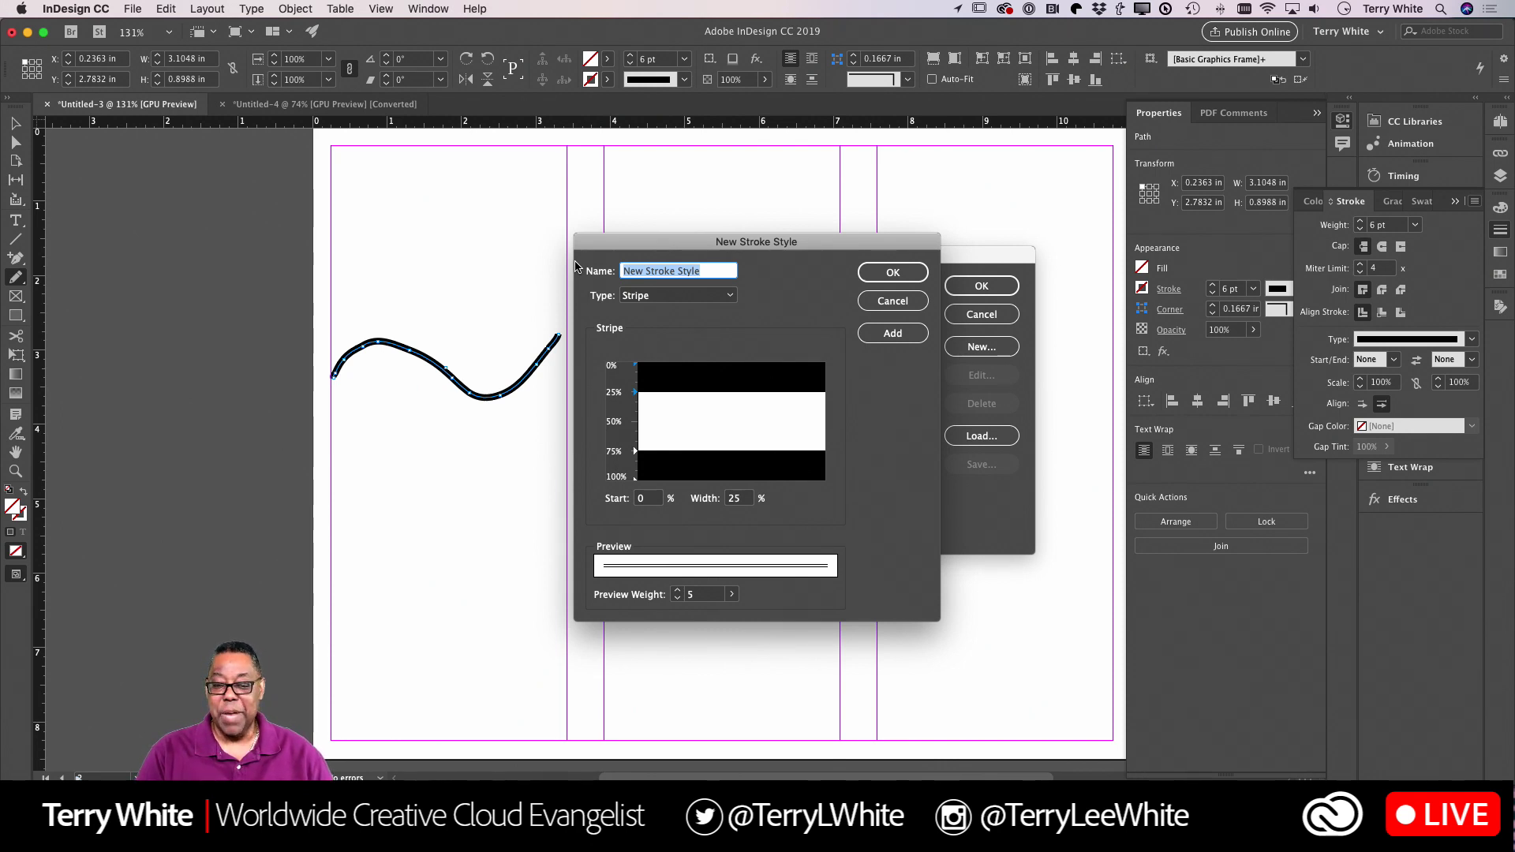
pyautogui.write('Ra')
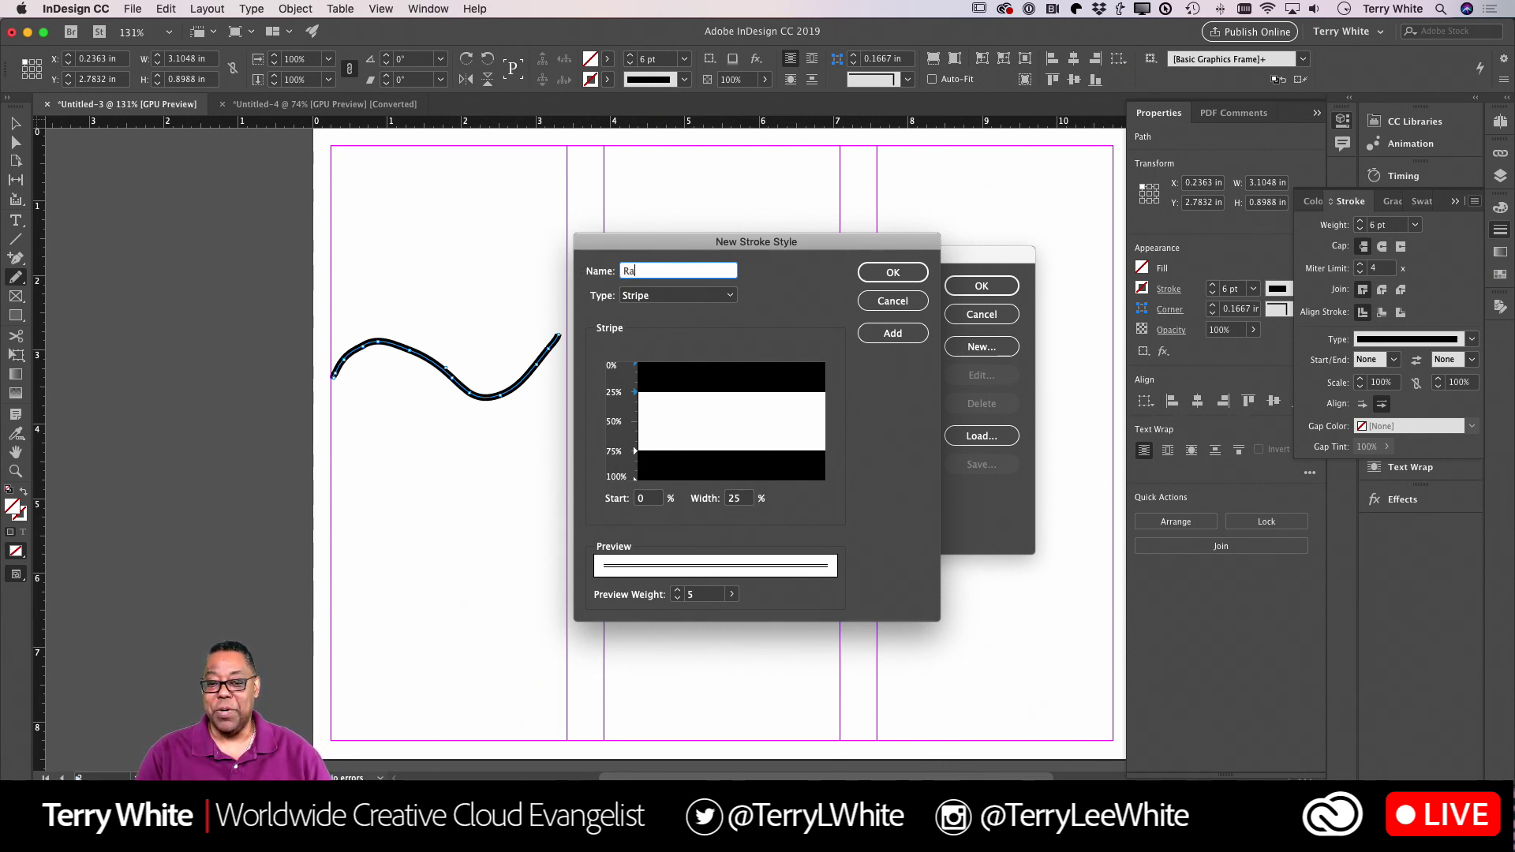
pyautogui.write('inbow')
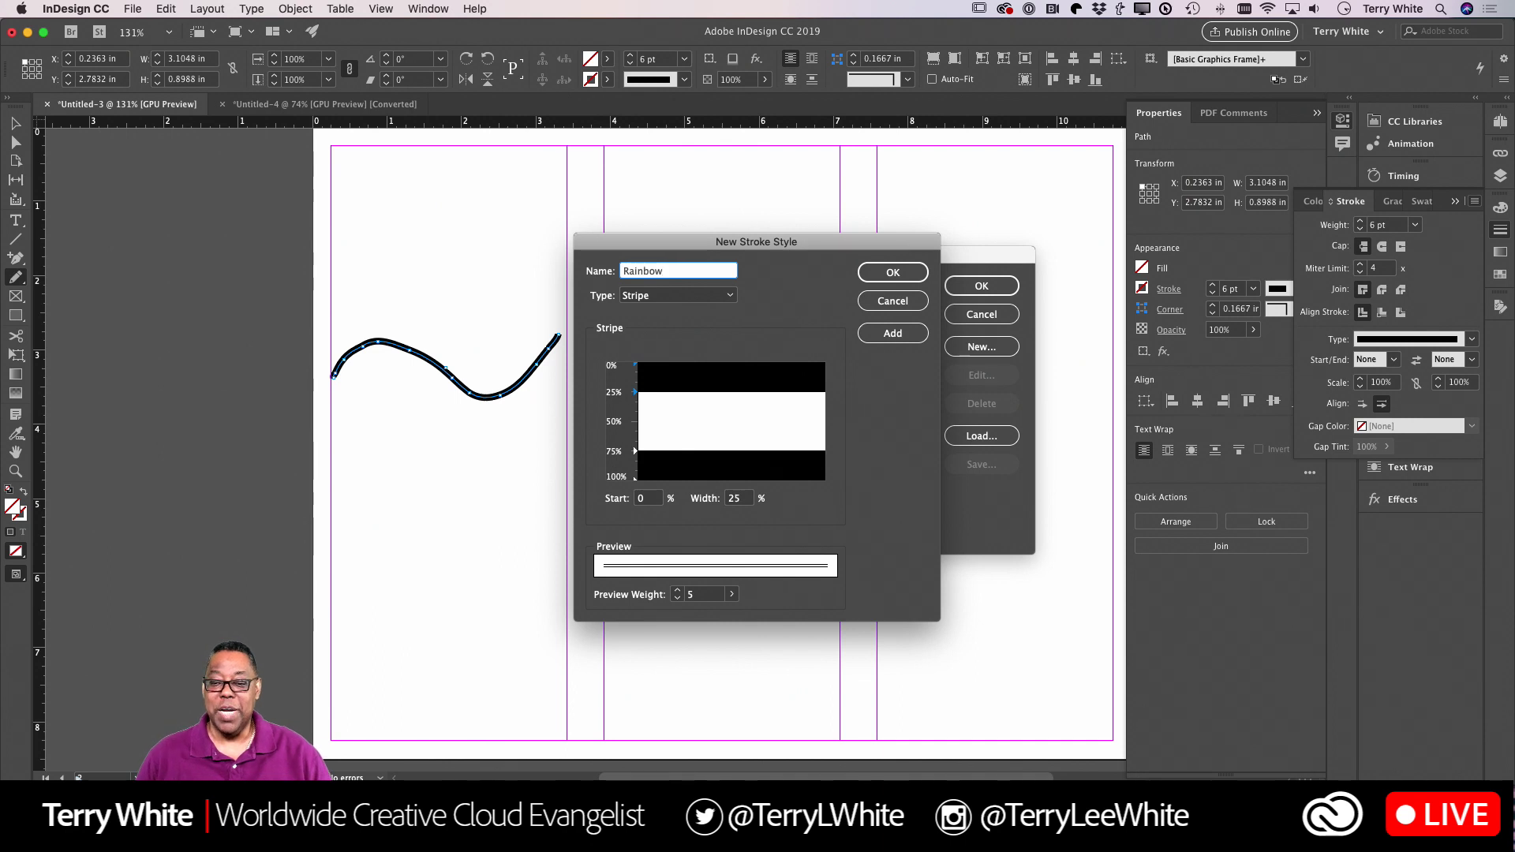
pyautogui.click(890, 280)
pyautogui.click(785, 422)
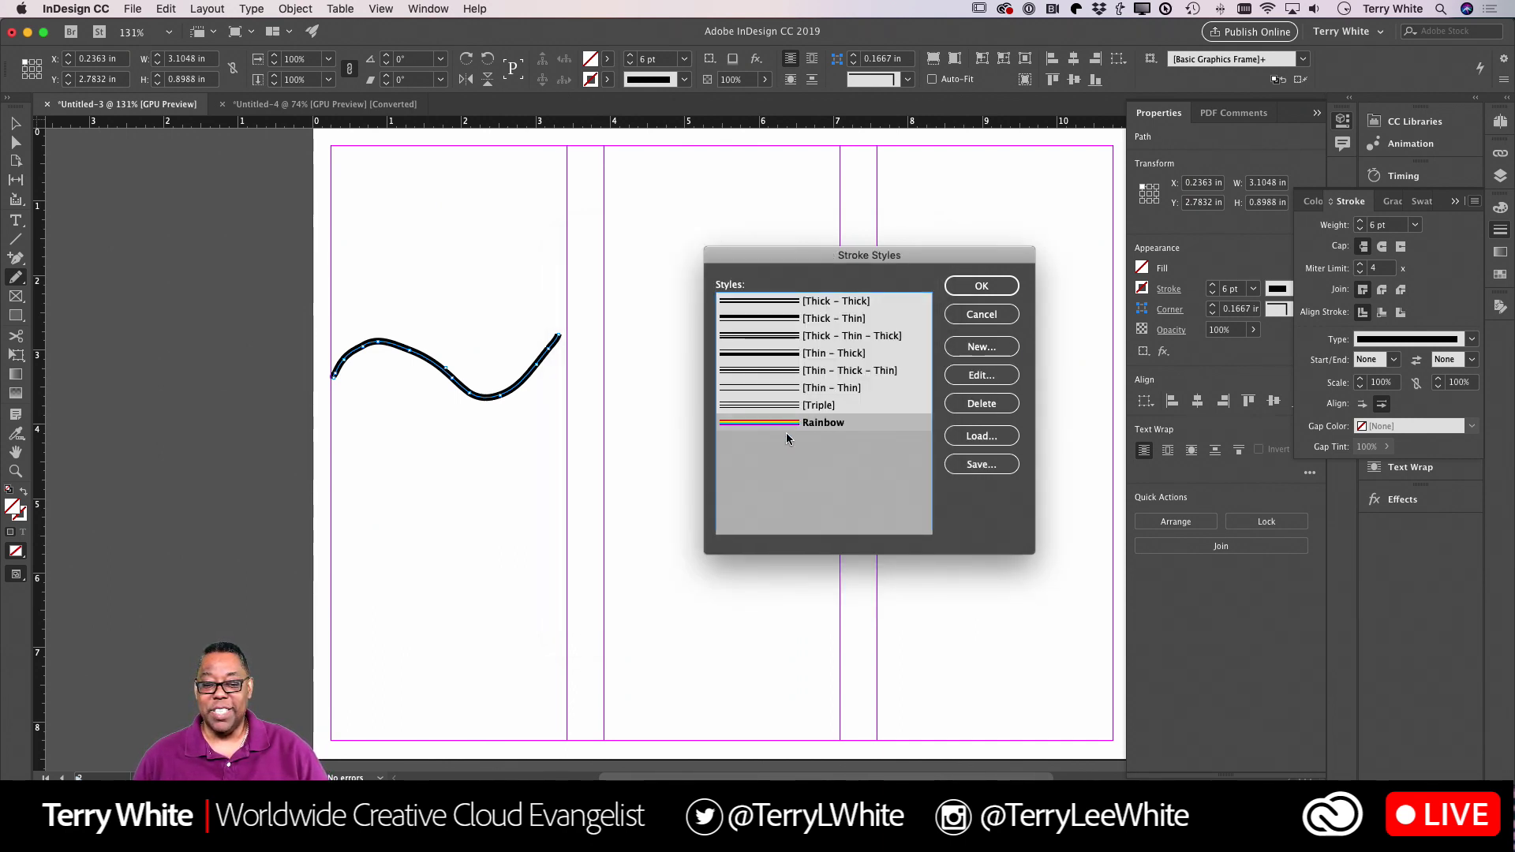
pyautogui.click(981, 287)
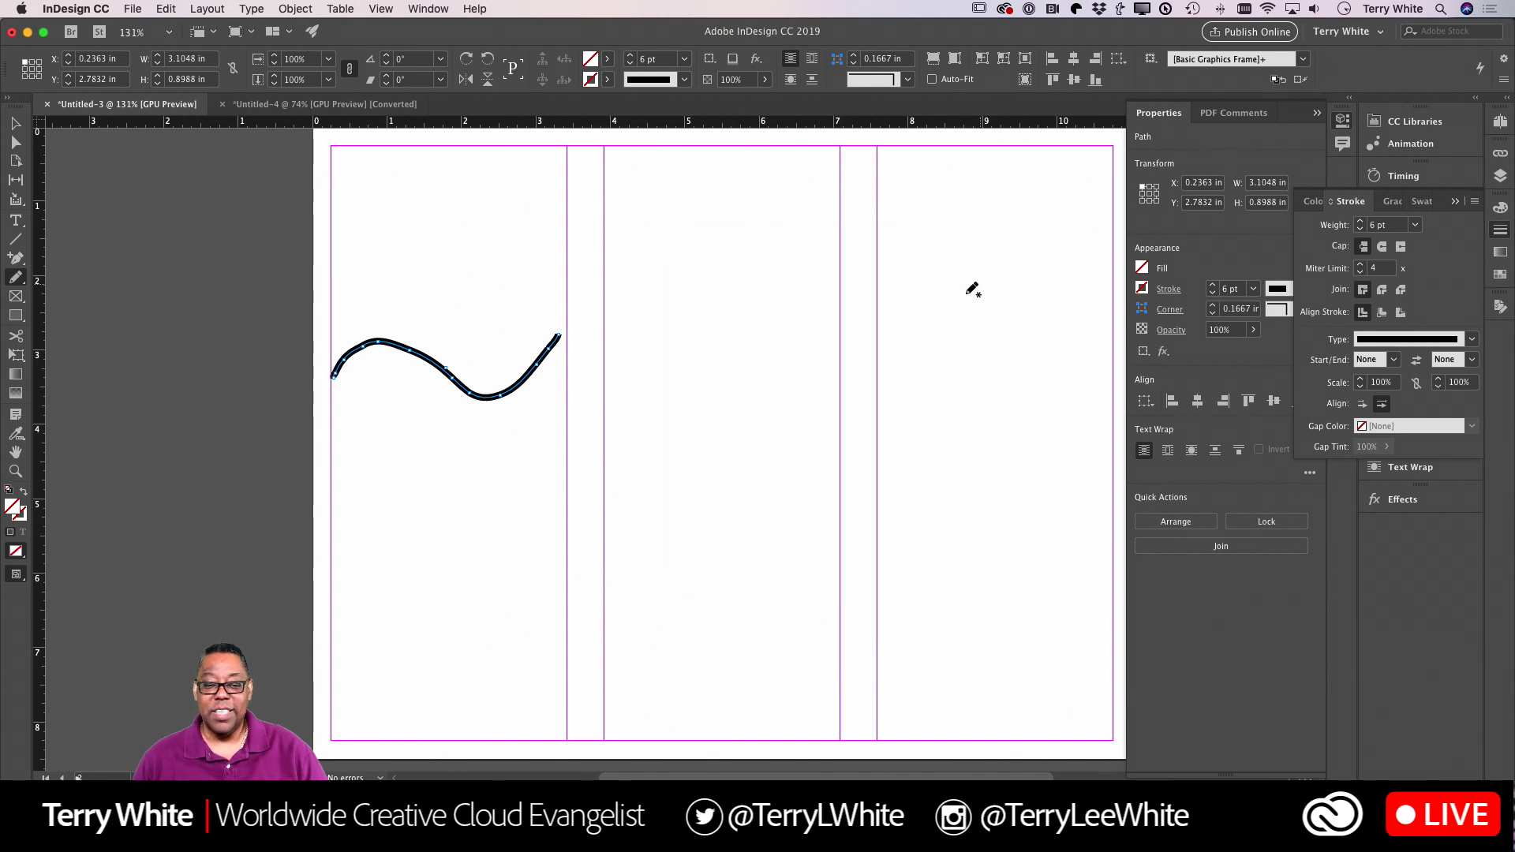
# Apply the Rainbow stroke type to the wavy path in the first column and set its weight to 16 pt.
pyautogui.click(1472, 339)
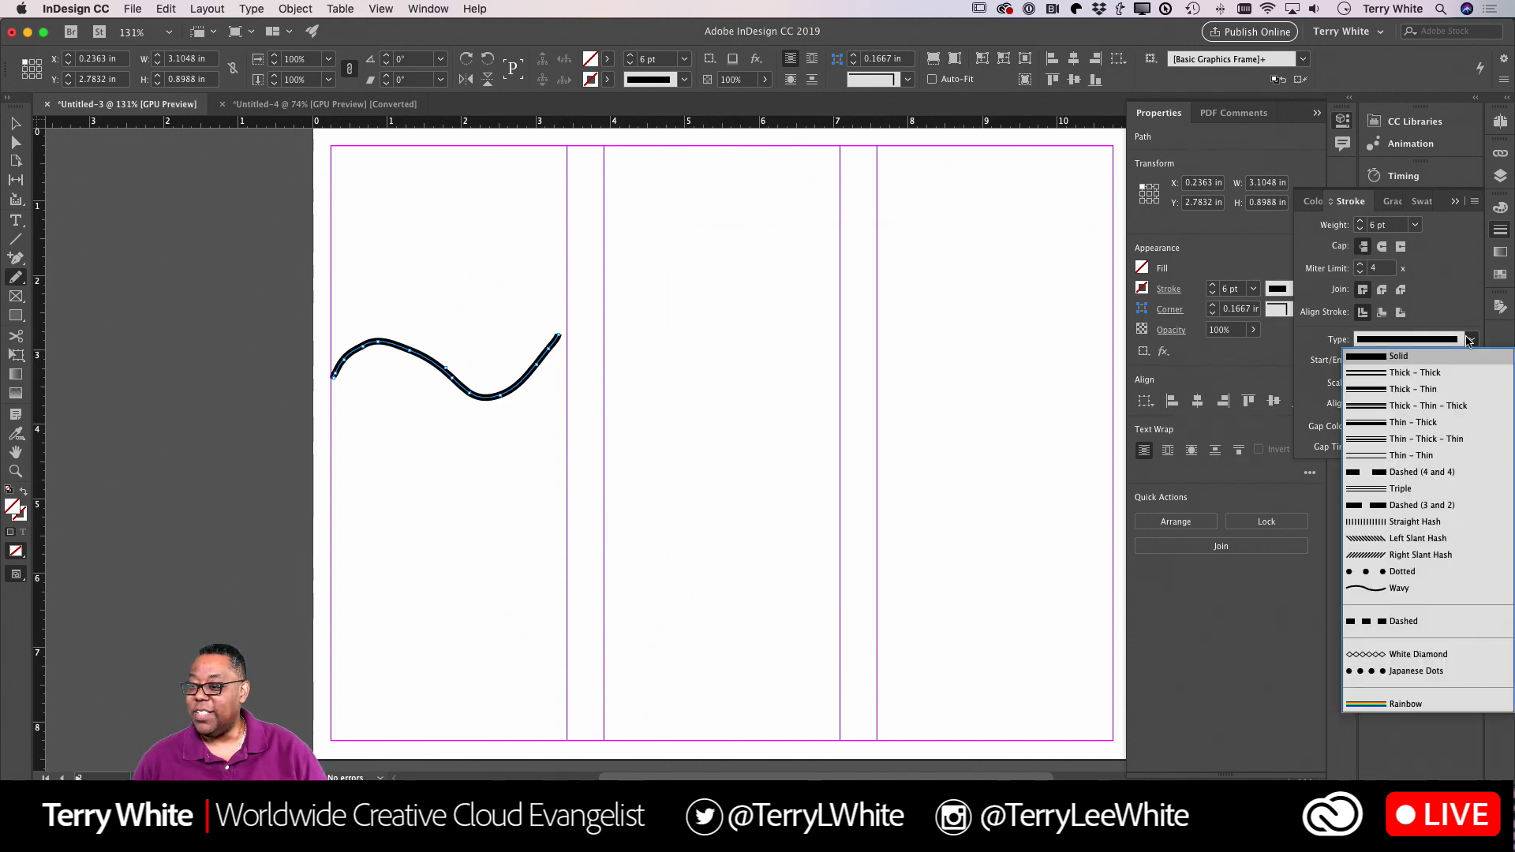
pyautogui.click(1418, 713)
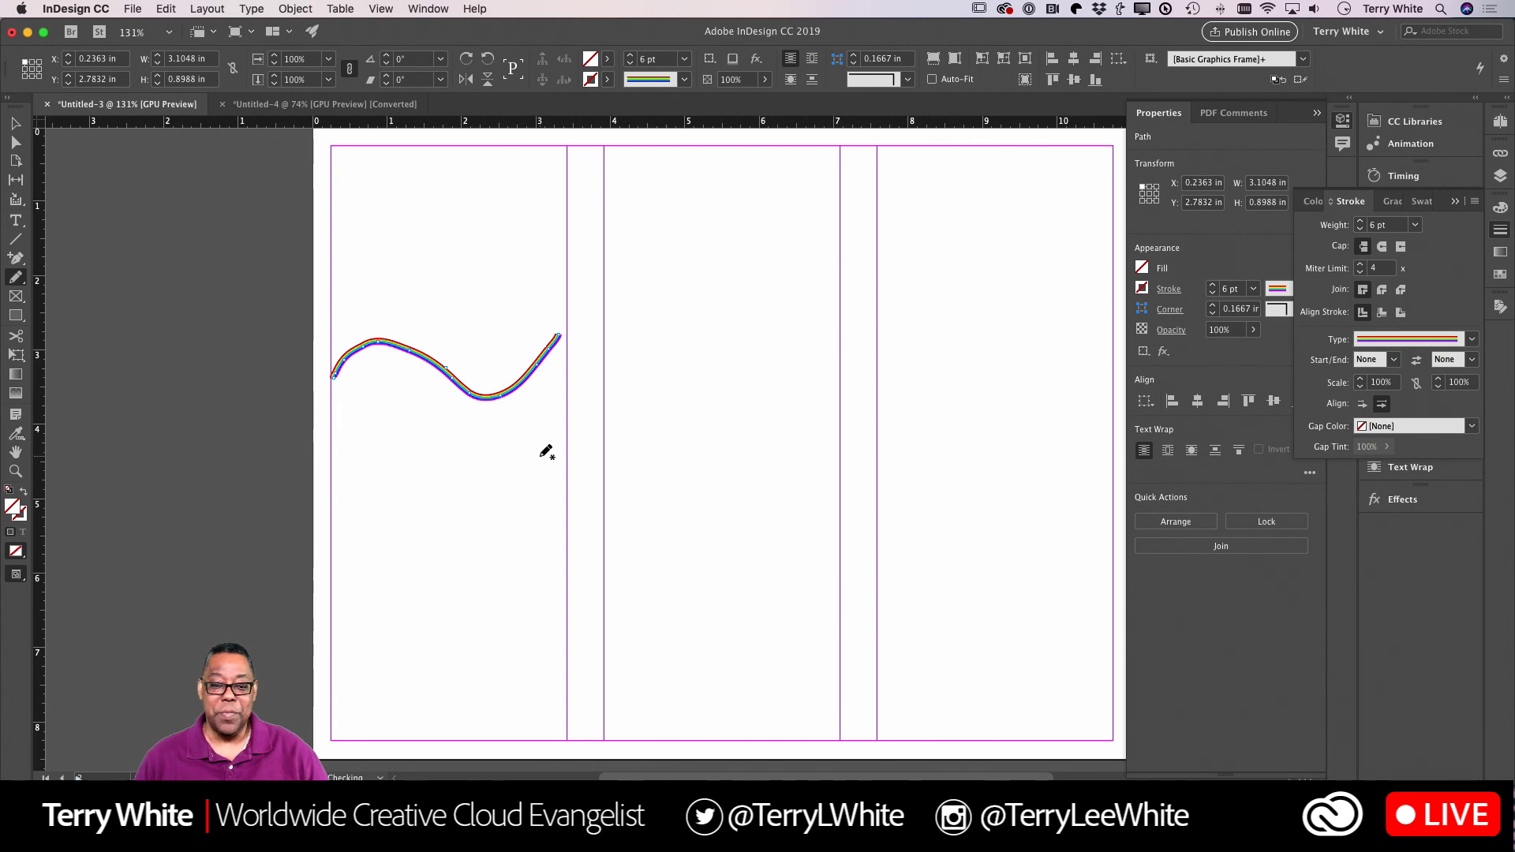
pyautogui.click(629, 55)
pyautogui.click(629, 55)
pyautogui.click(629, 55)
pyautogui.click(629, 55)
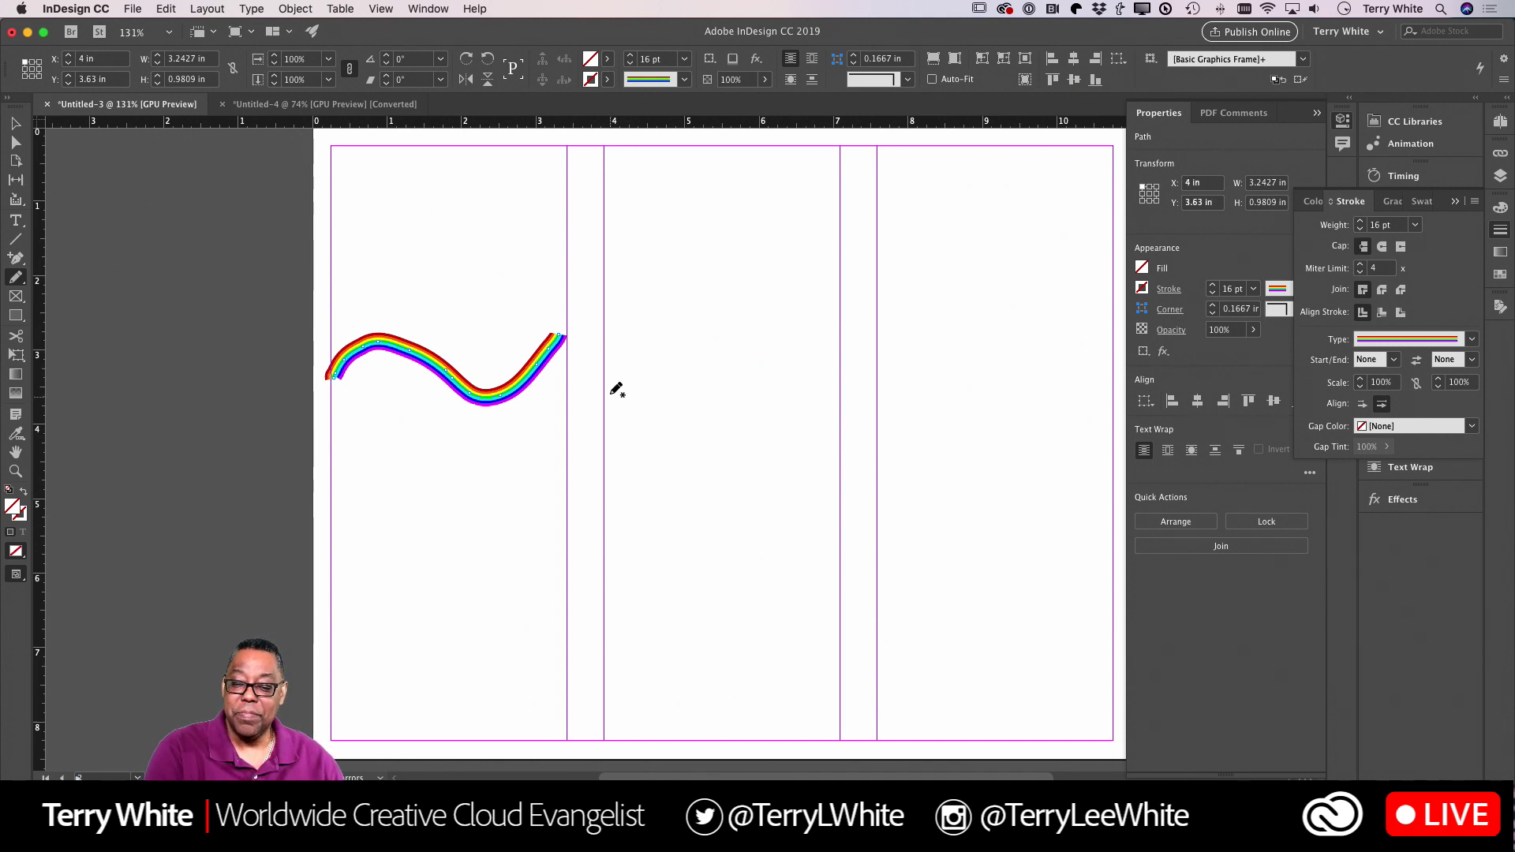
# Draw a freehand S-shaped path about 3.06 in wide and 3.42 in high down the second column with the Pencil tool.
pyautogui.moveTo(612, 396)
pyautogui.mouseDown()
pyautogui.moveTo(671, 369)
pyautogui.moveTo(758, 408)
pyautogui.moveTo(735, 577)
pyautogui.moveTo(838, 618)
pyautogui.mouseUp()
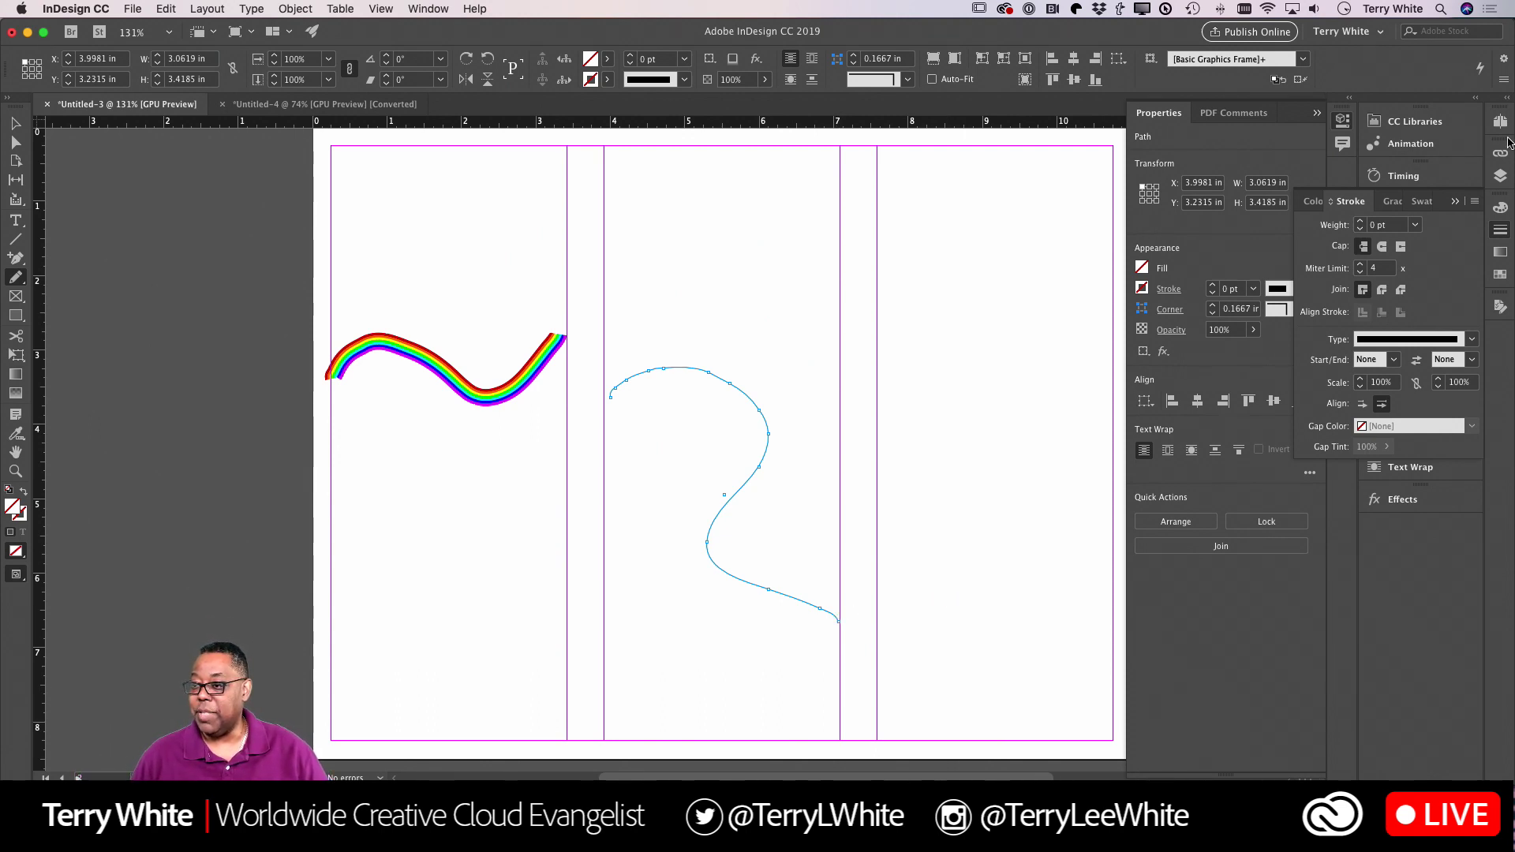
# Start another custom stroke style, look at its Stripe type, and set the type back to Dash.
pyautogui.click(1474, 204)
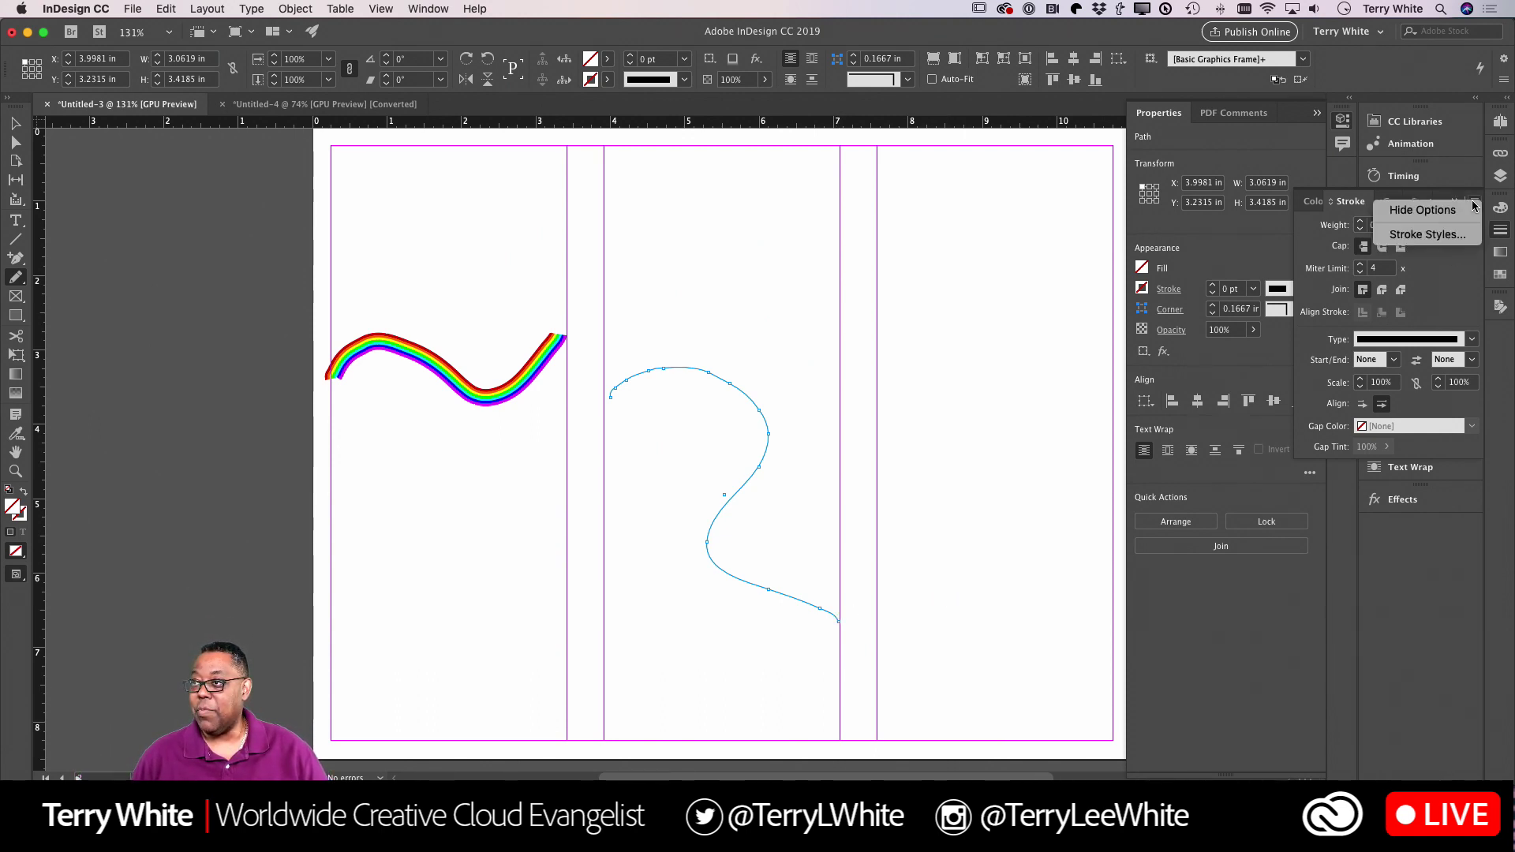
pyautogui.click(1427, 234)
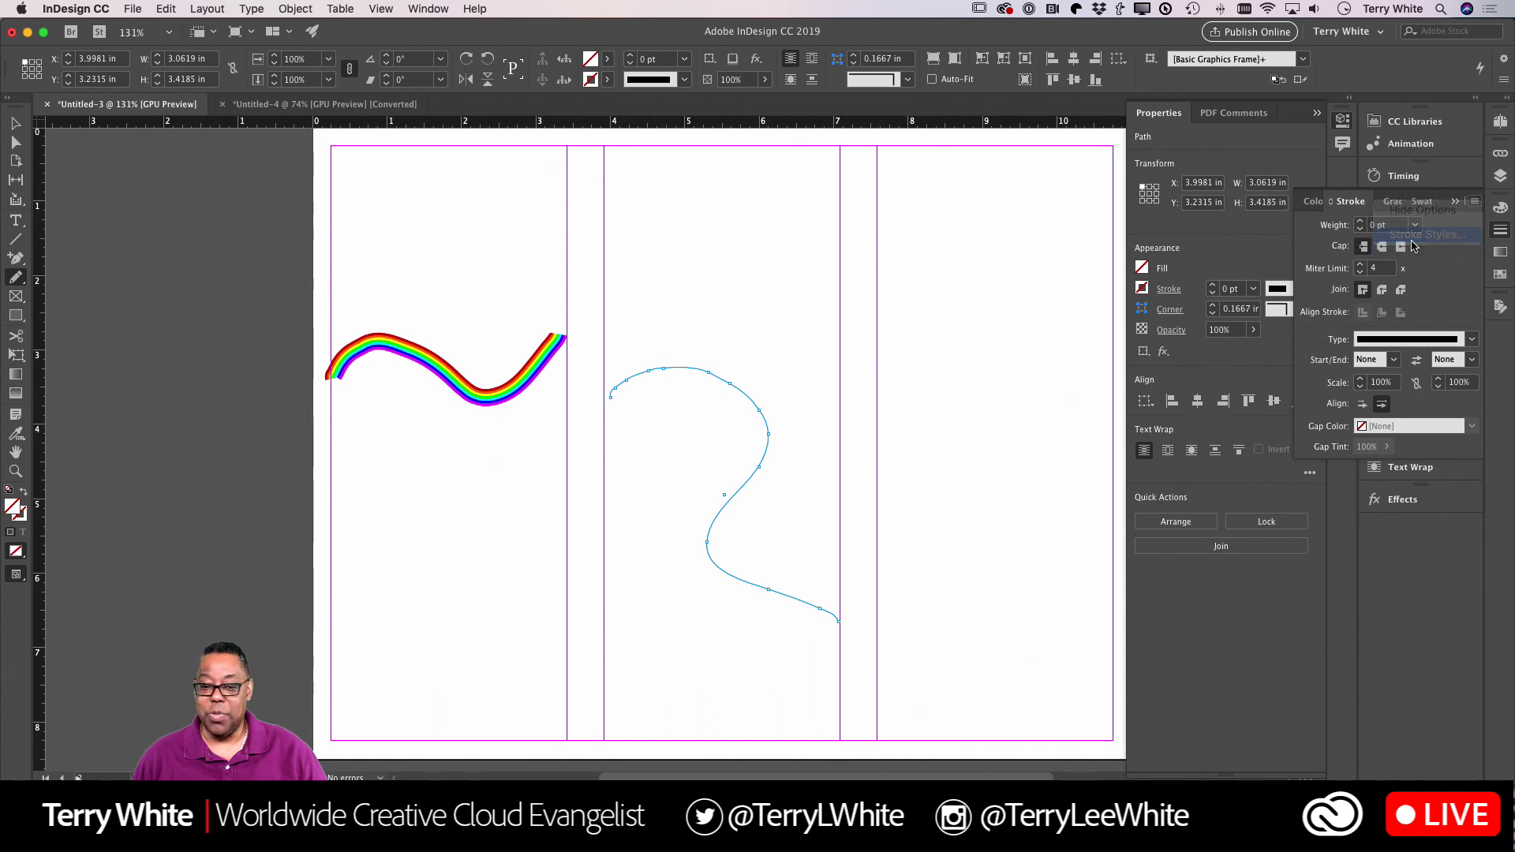
pyautogui.moveTo(881, 268); pyautogui.dragTo(1075, 179)
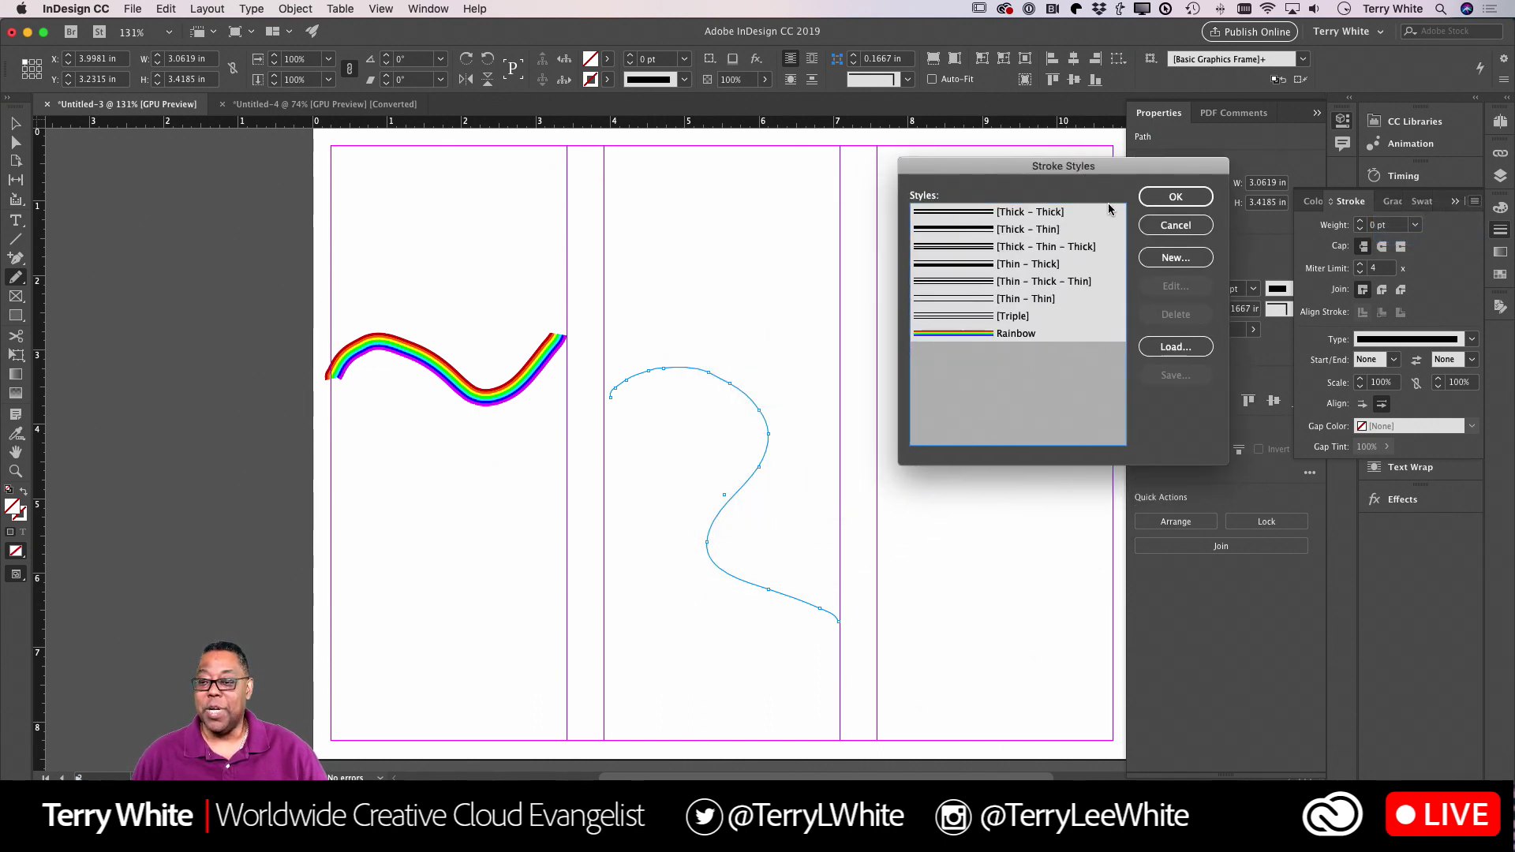
pyautogui.click(1160, 260)
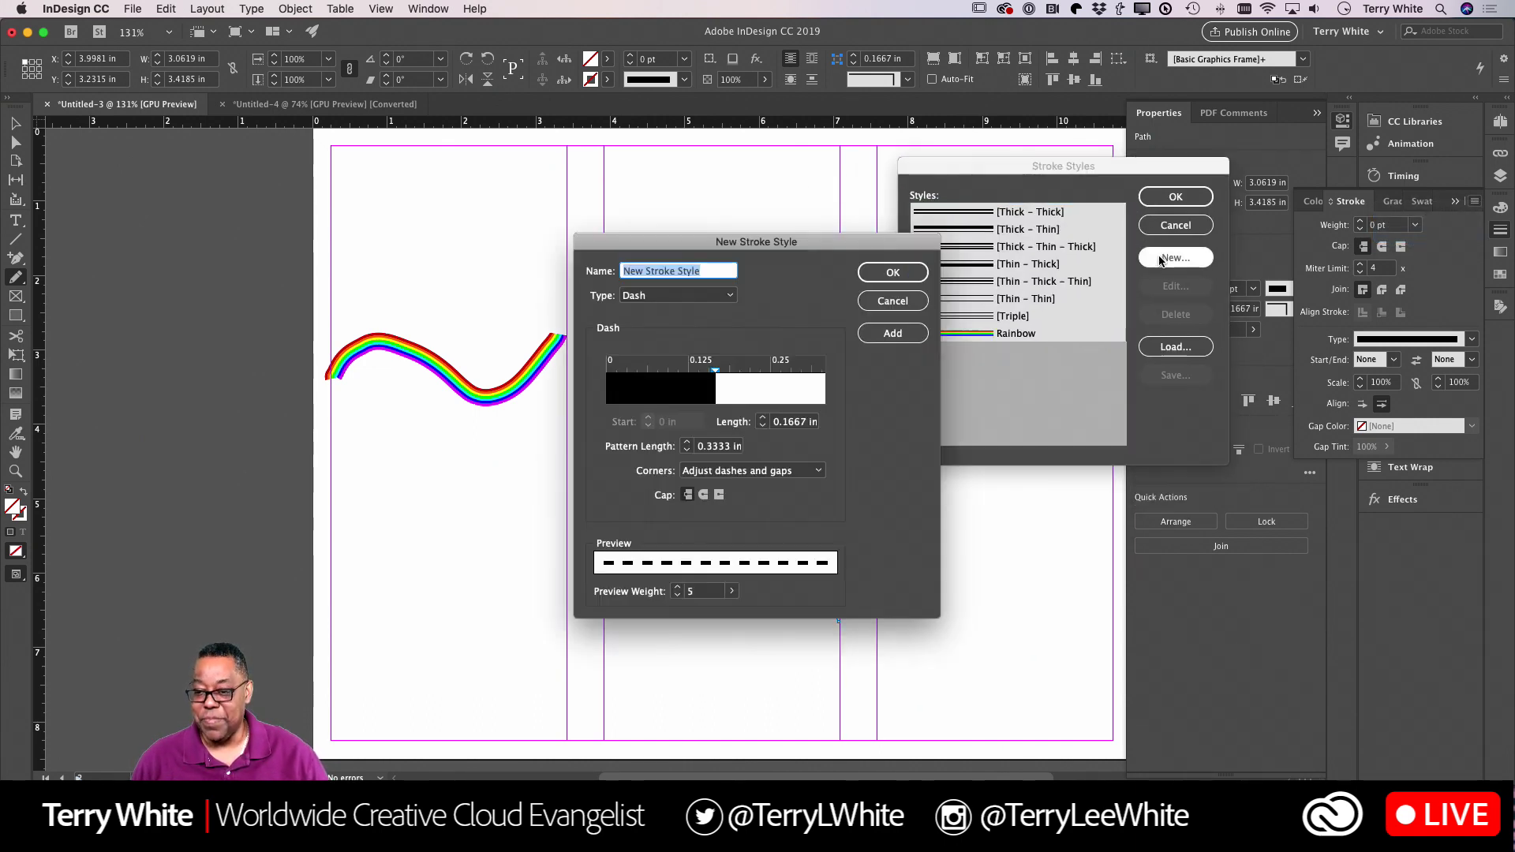
pyautogui.moveTo(805, 248); pyautogui.dragTo(1048, 207)
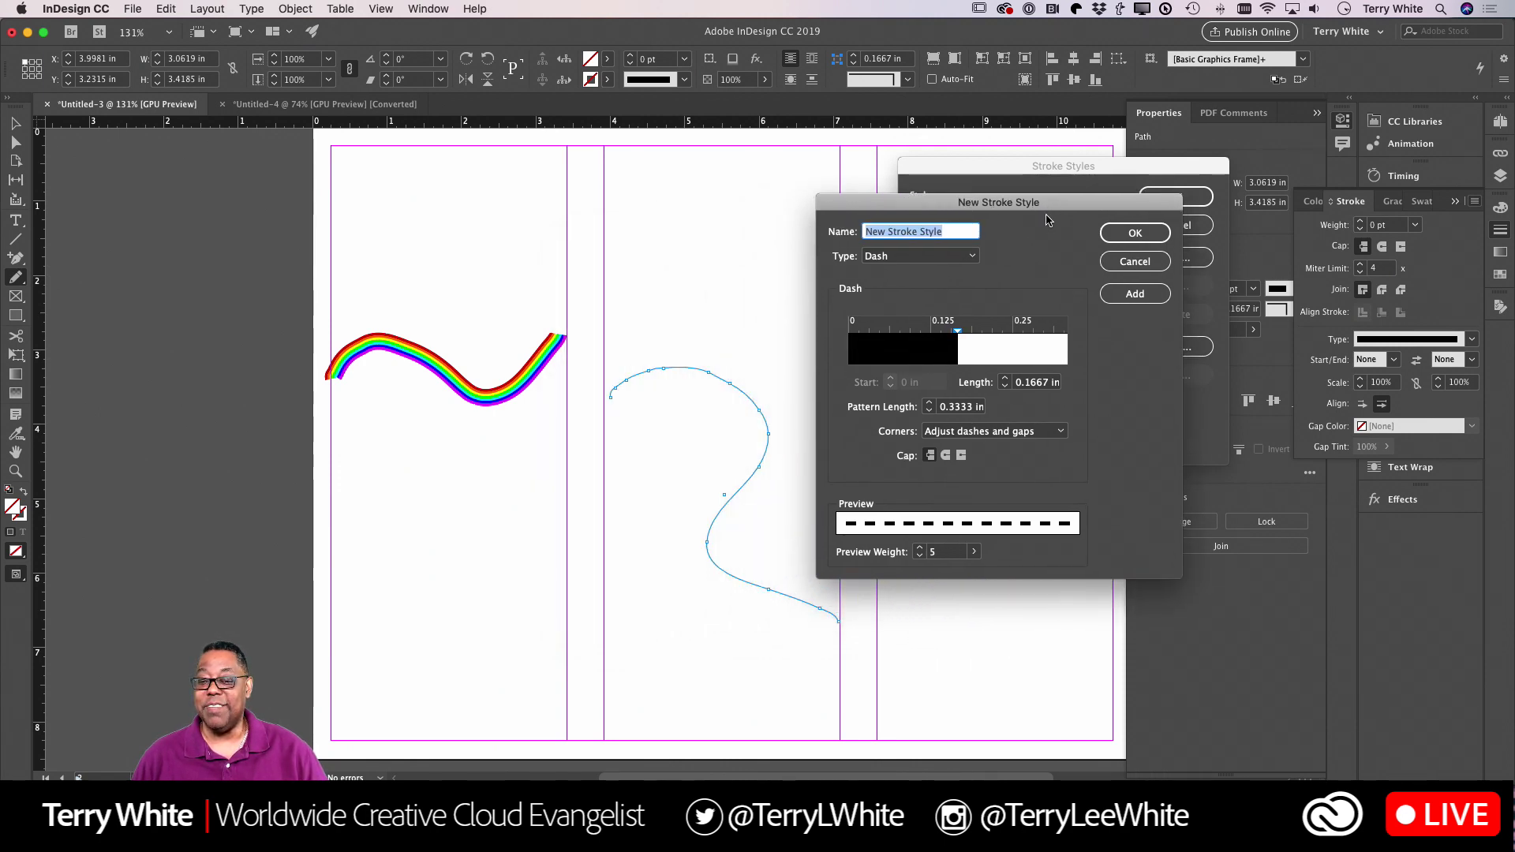
pyautogui.click(972, 257)
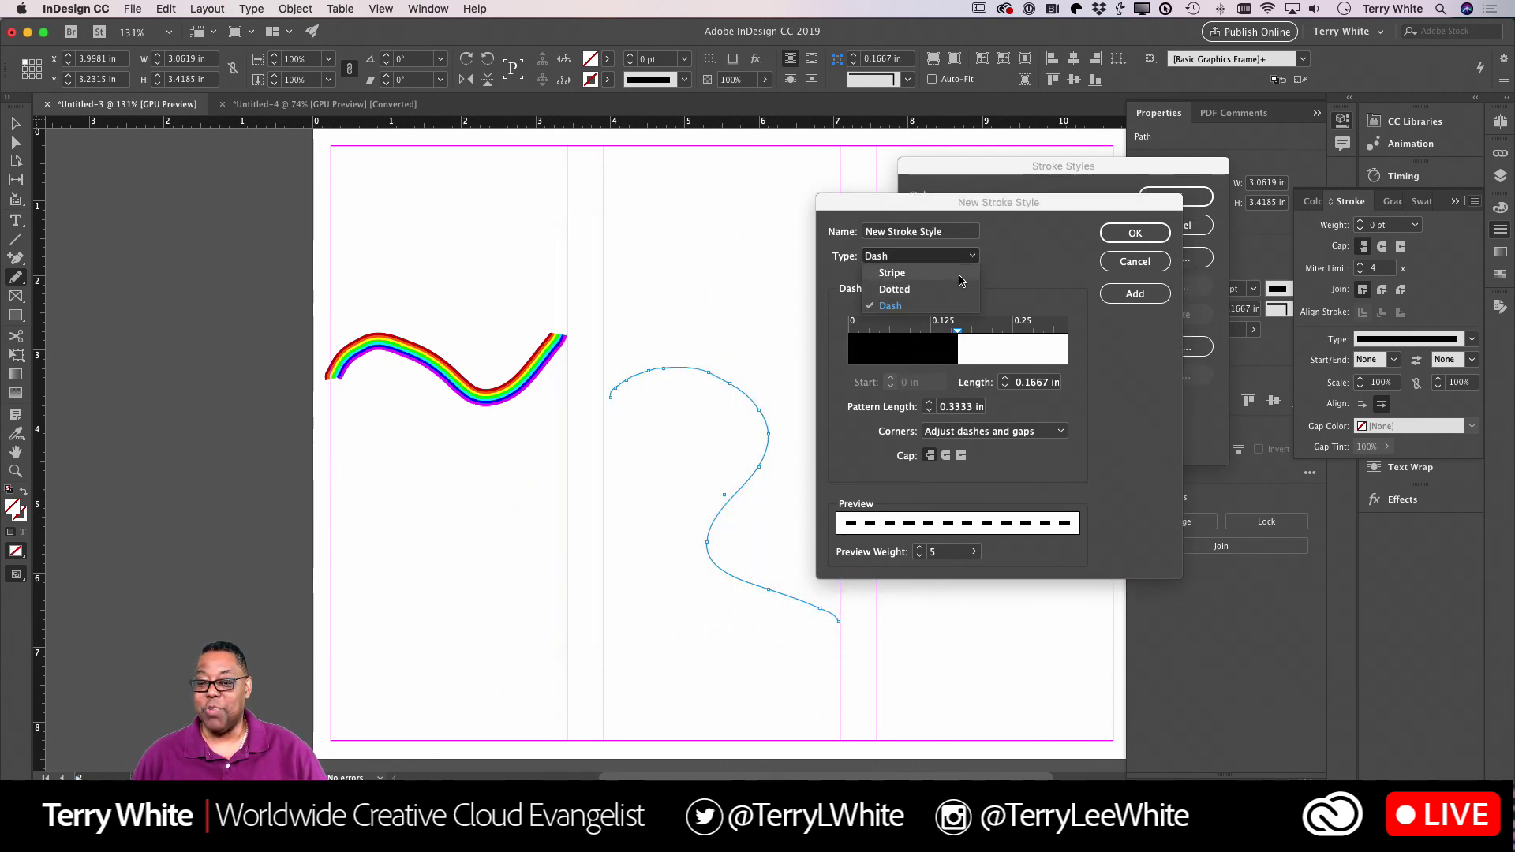
pyautogui.click(962, 273)
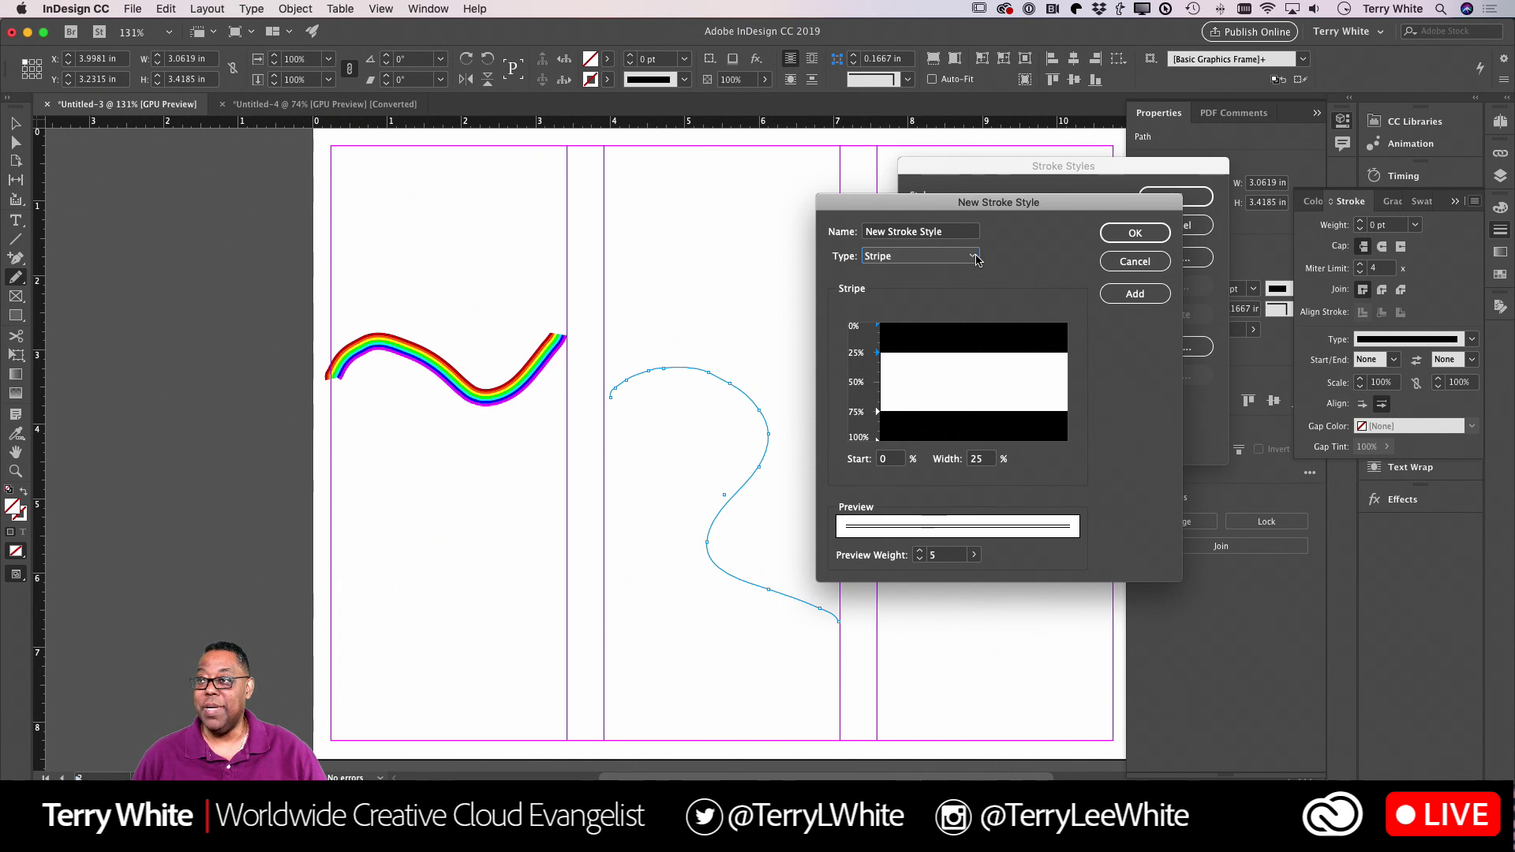
pyautogui.click(975, 258)
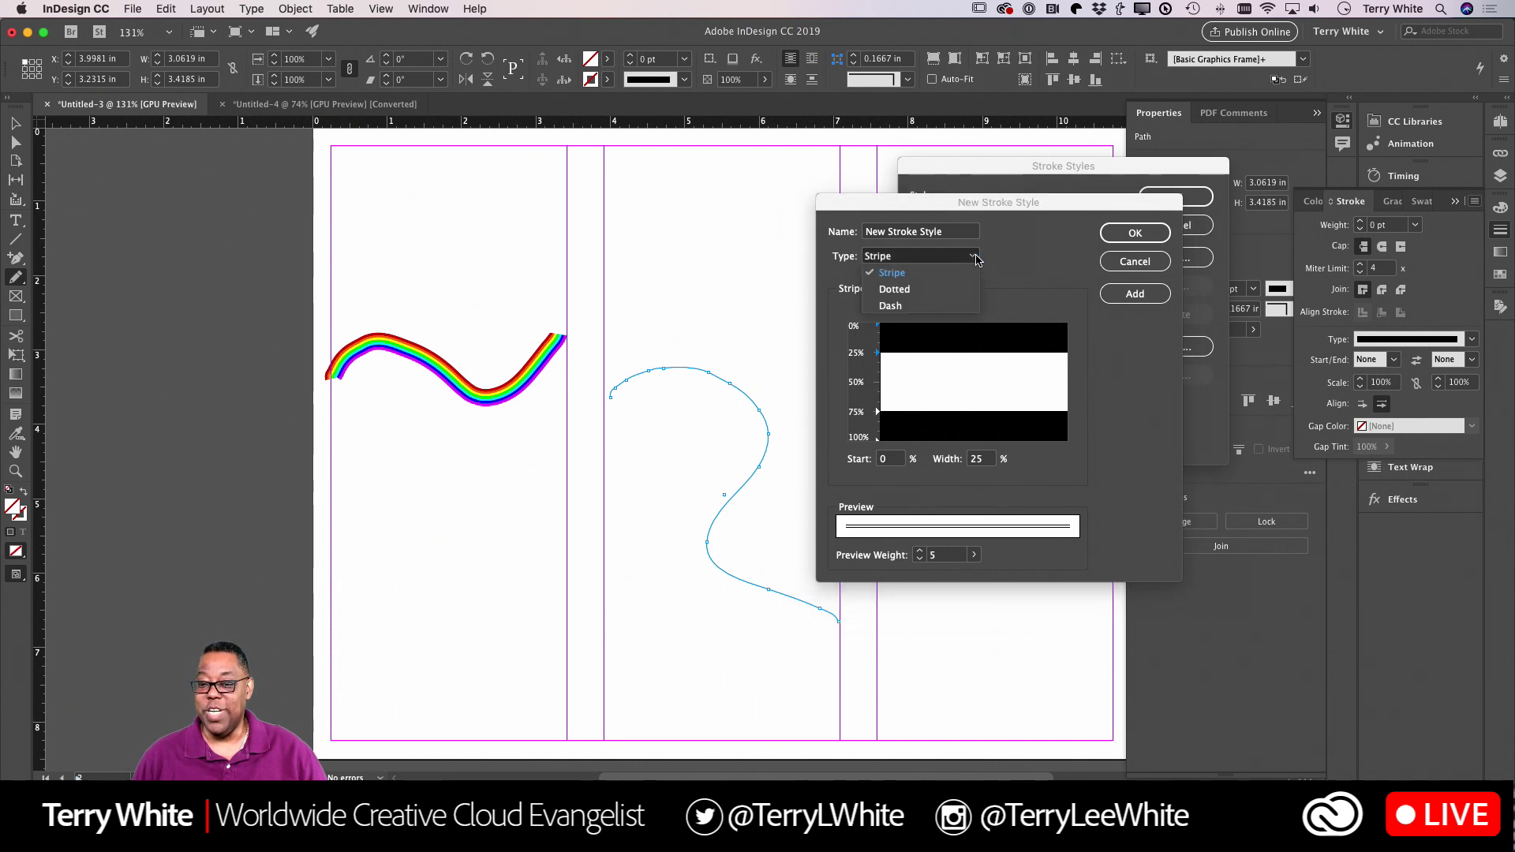
pyautogui.click(951, 305)
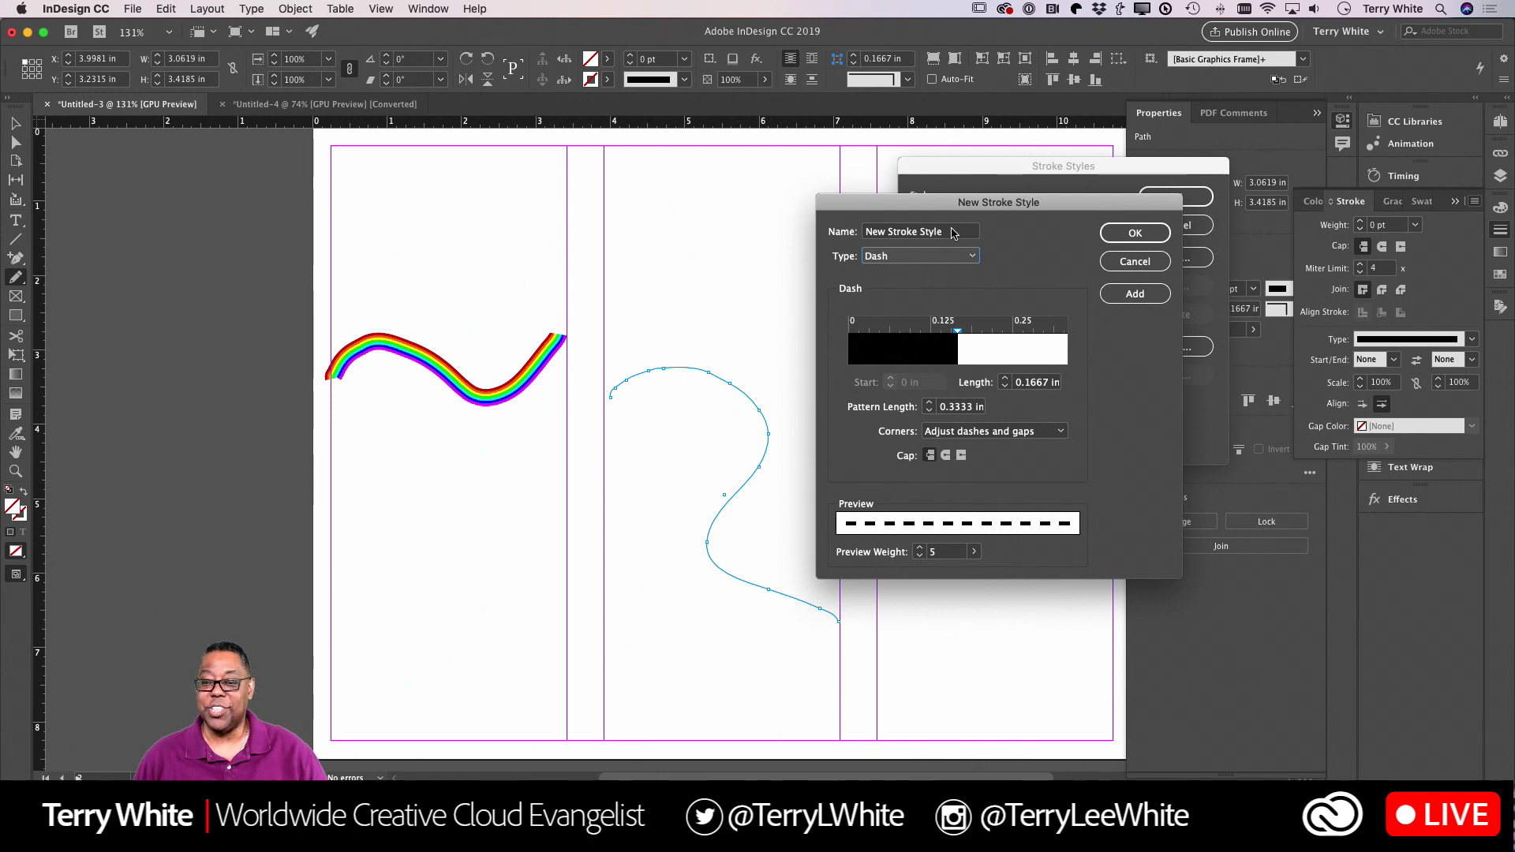
# Name the new dash stroke style Feet and save it to the document's stroke styles.
pyautogui.hotkey('shift', 'Tab')
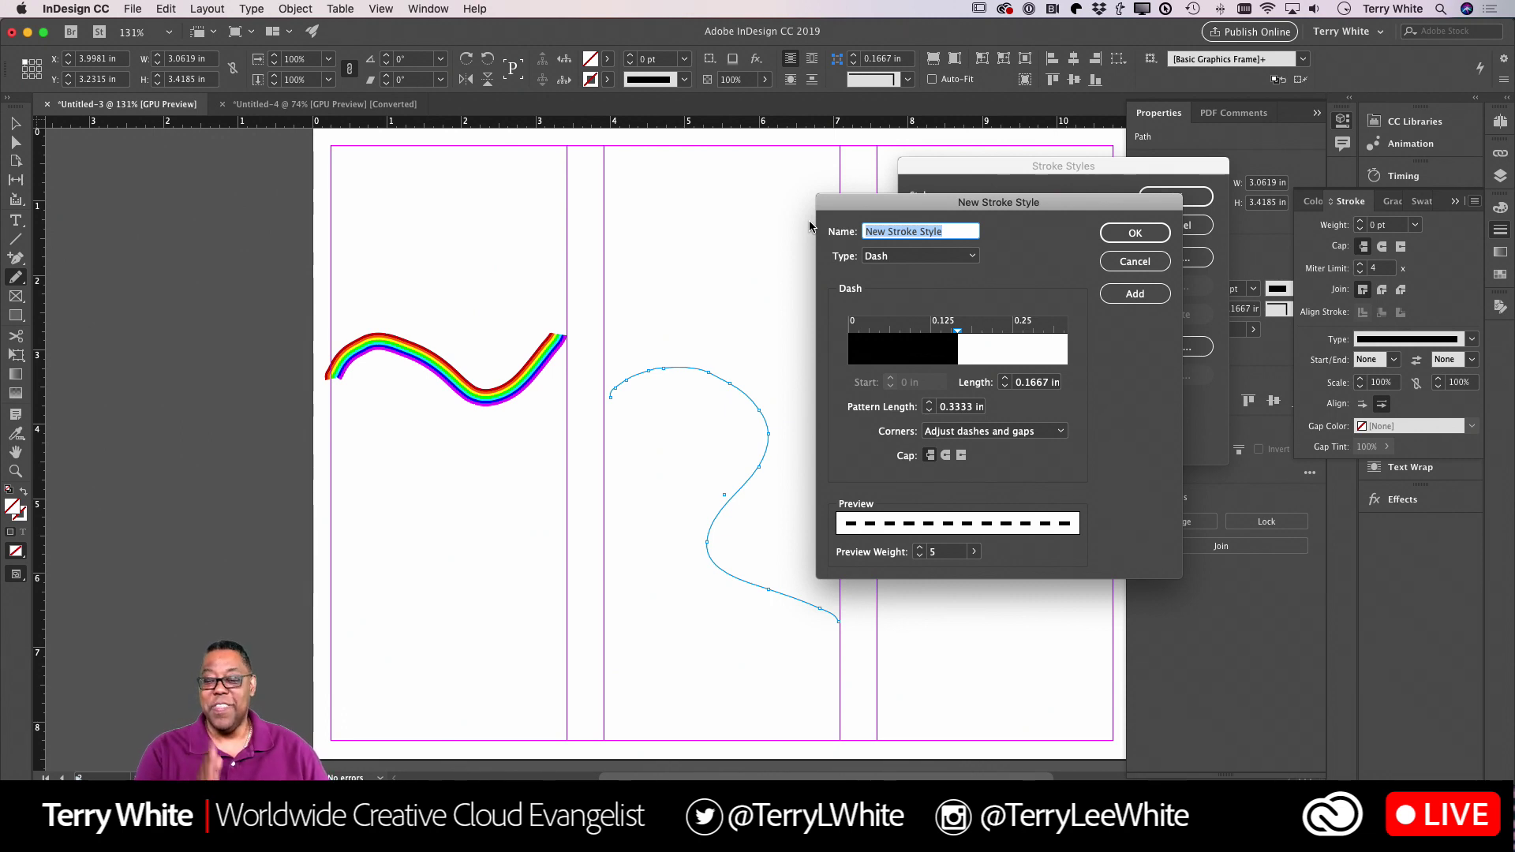
pyautogui.write('F')
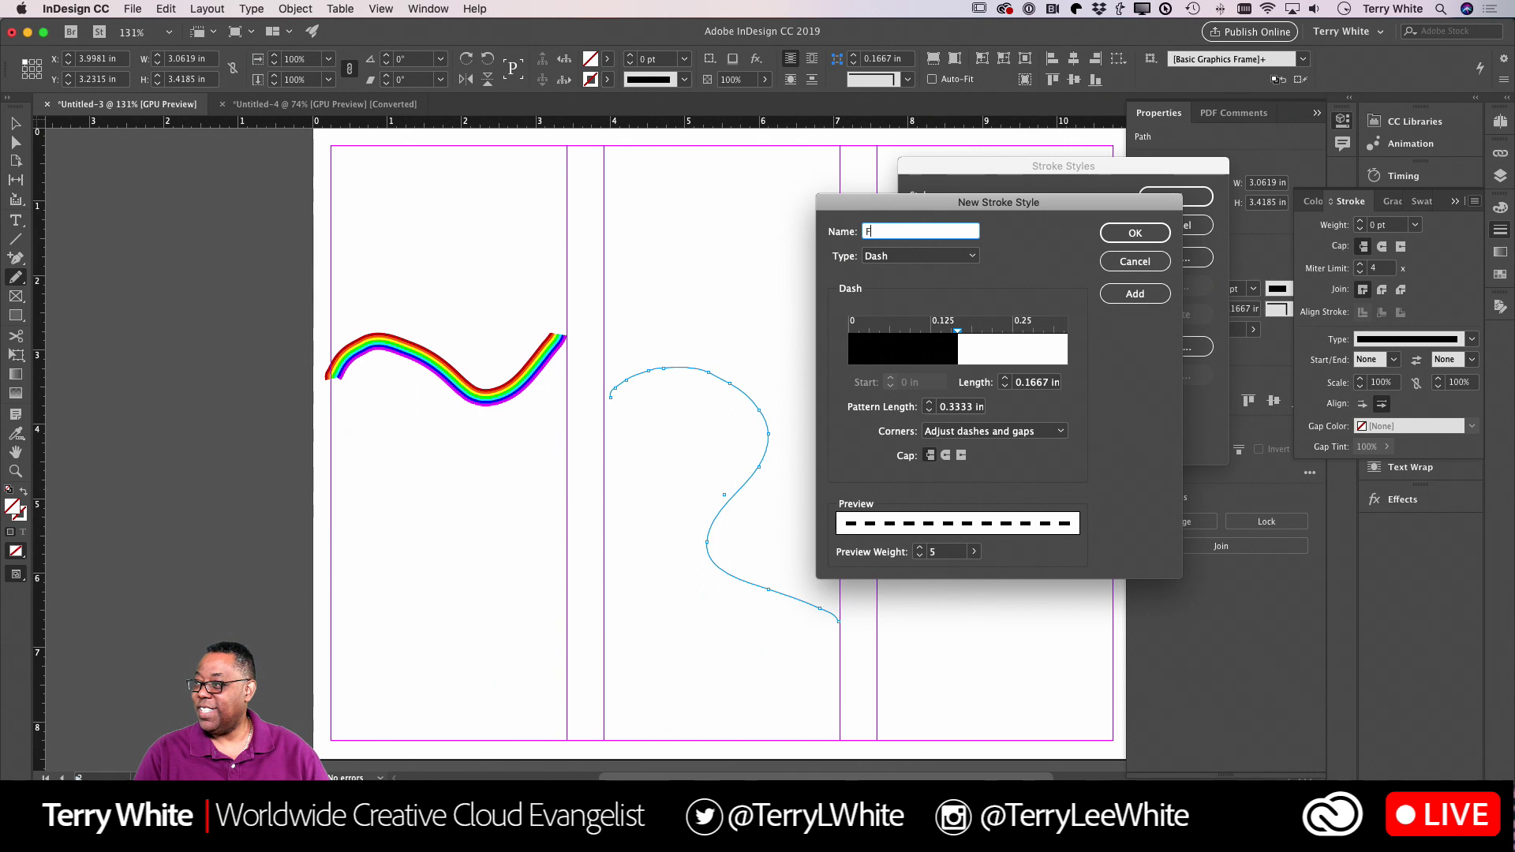
pyautogui.write('eet')
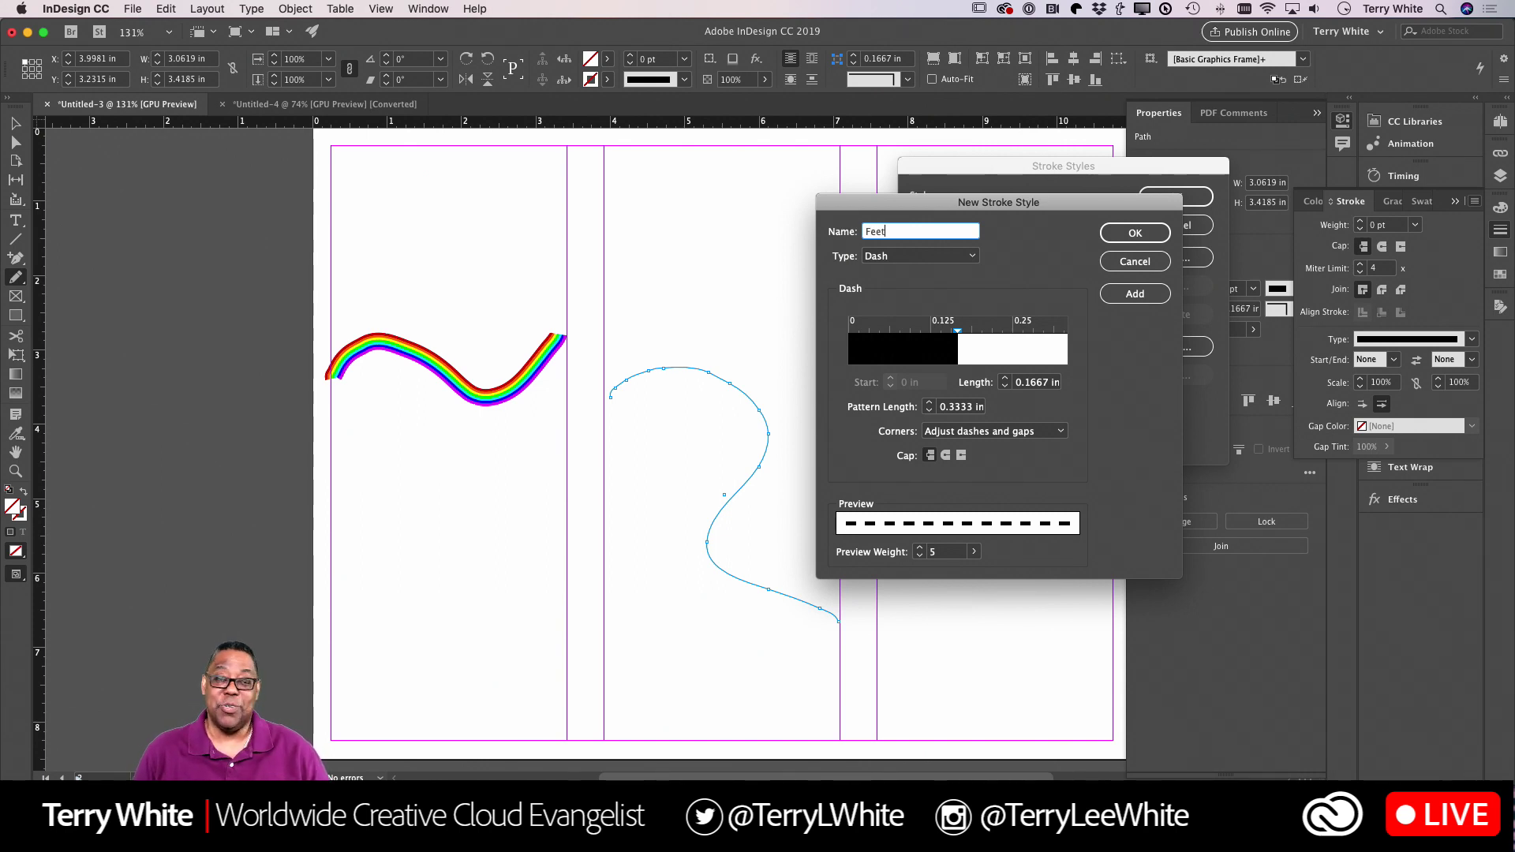
pyautogui.click(1136, 234)
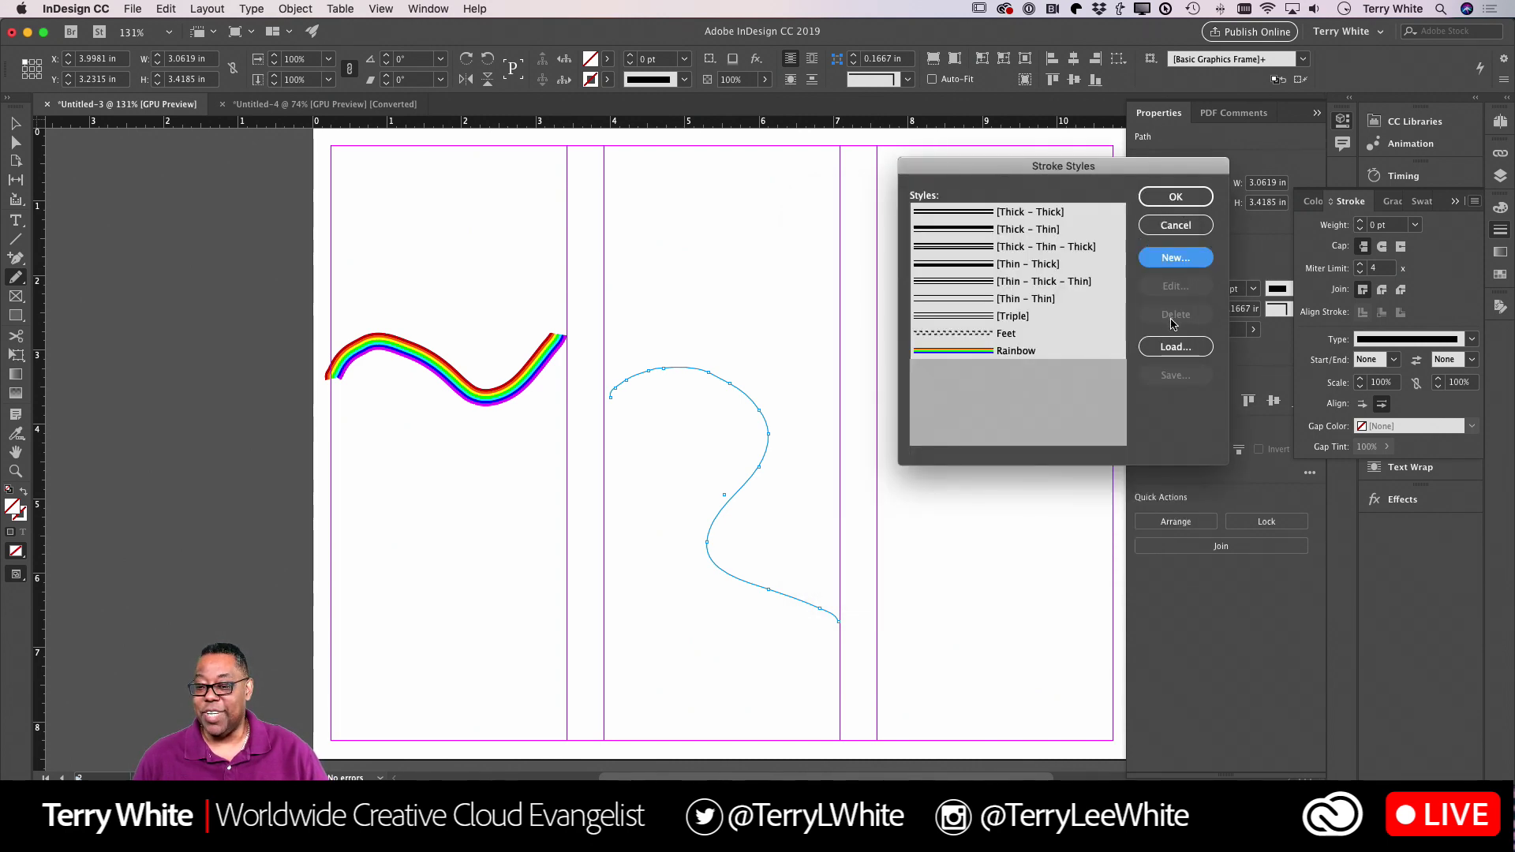
pyautogui.click(1175, 205)
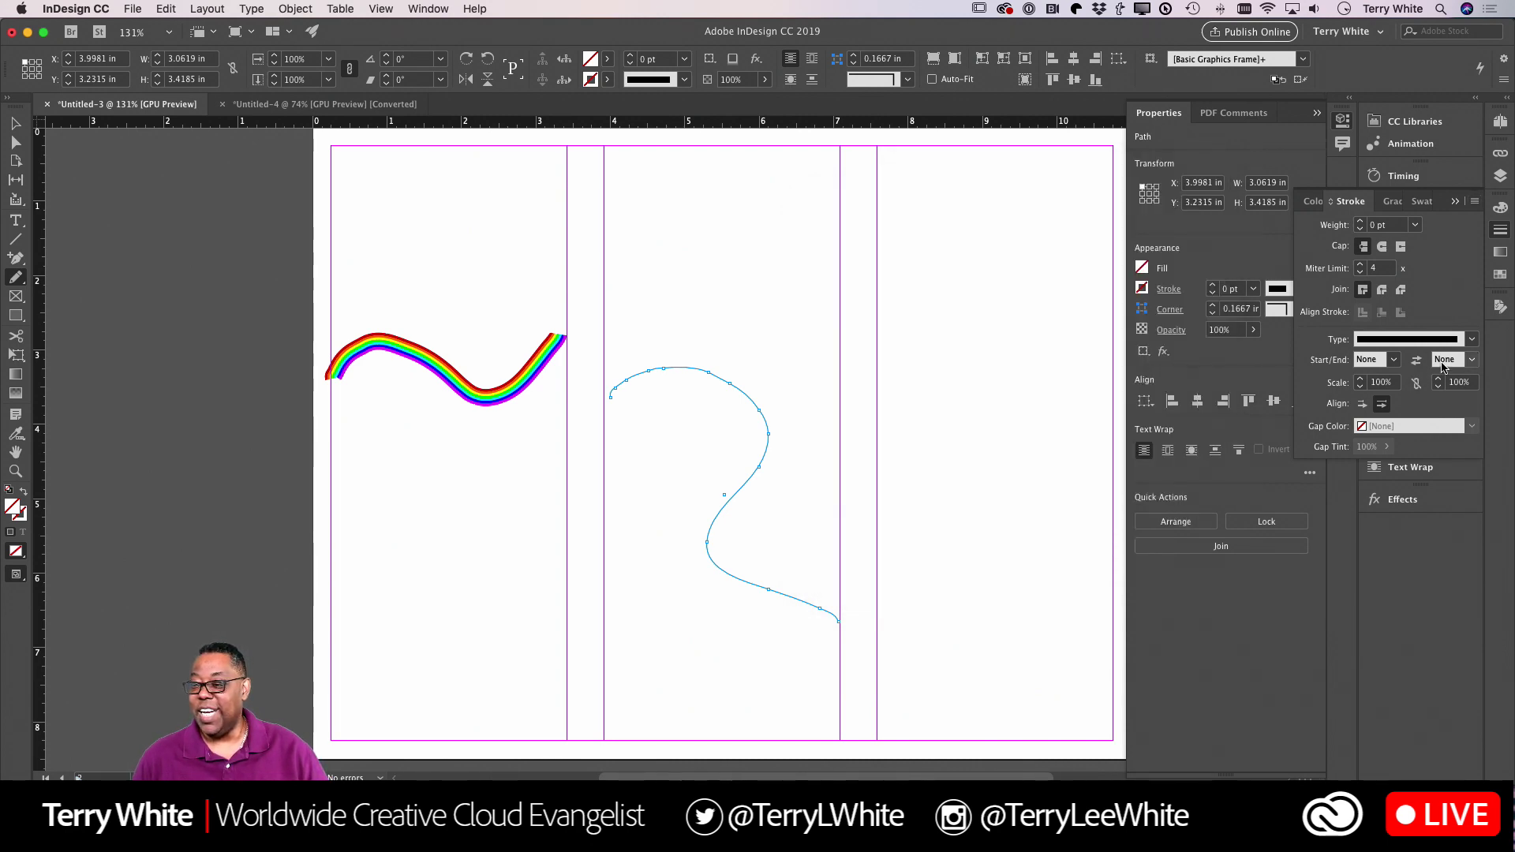
# Apply the Feet stroke type to the second-column path and set its stroke weight to 60 pt.
pyautogui.click(1469, 340)
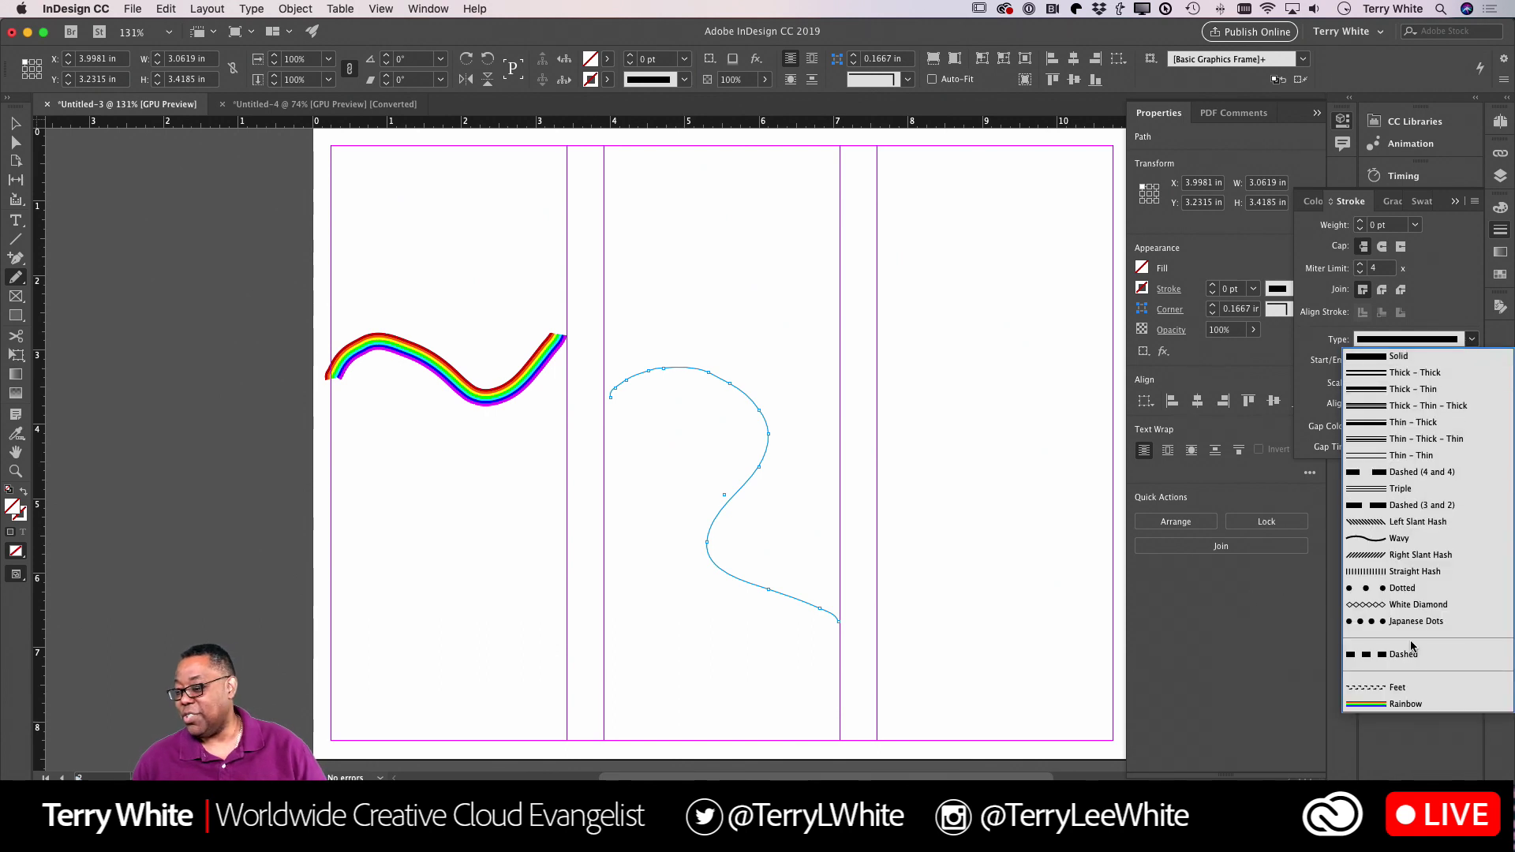
pyautogui.click(1404, 690)
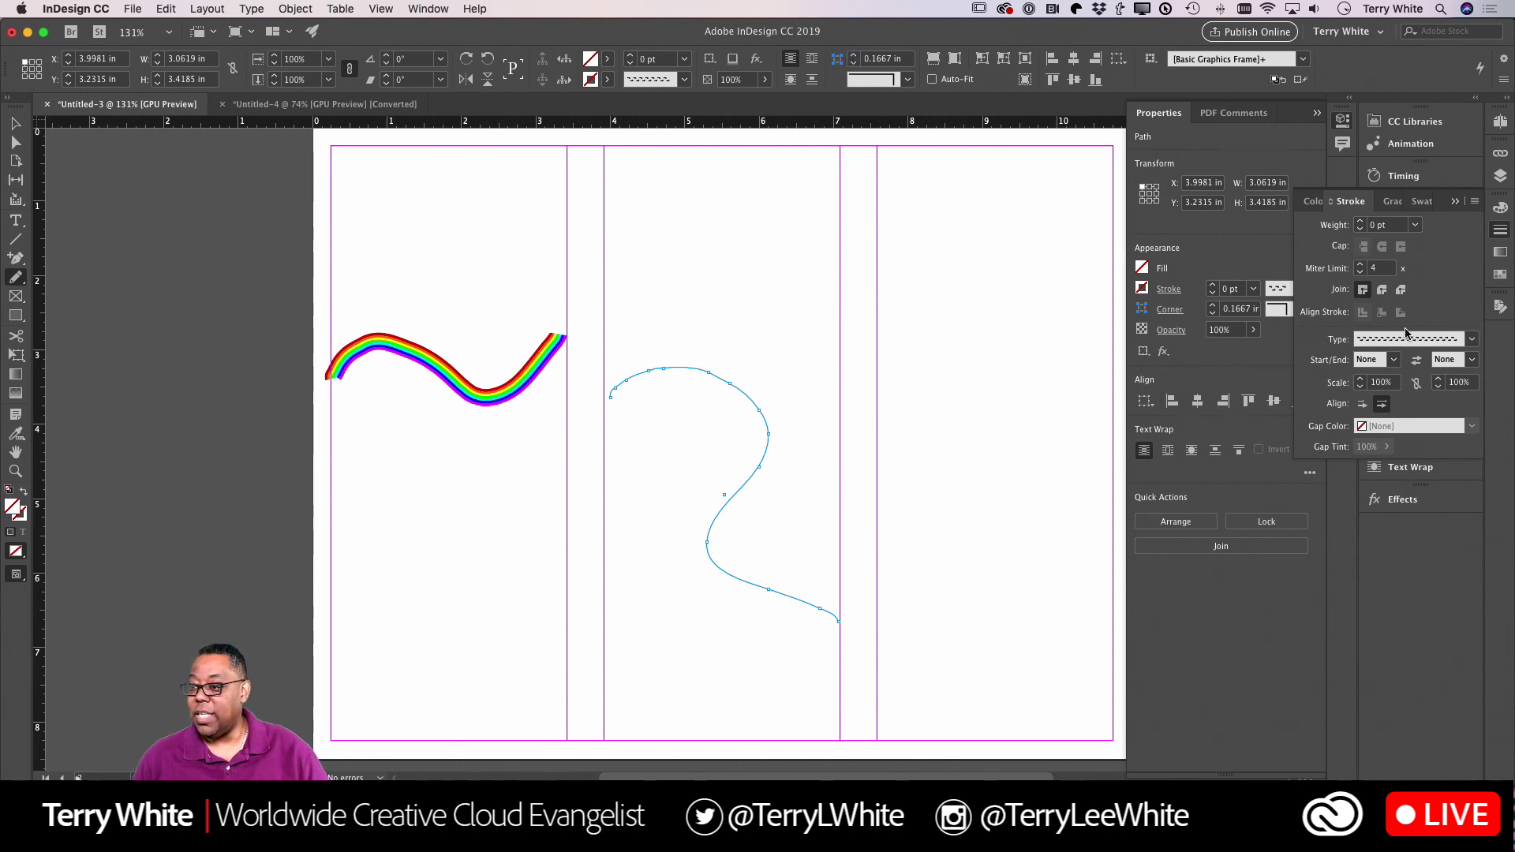
pyautogui.click(1416, 226)
pyautogui.click(1394, 441)
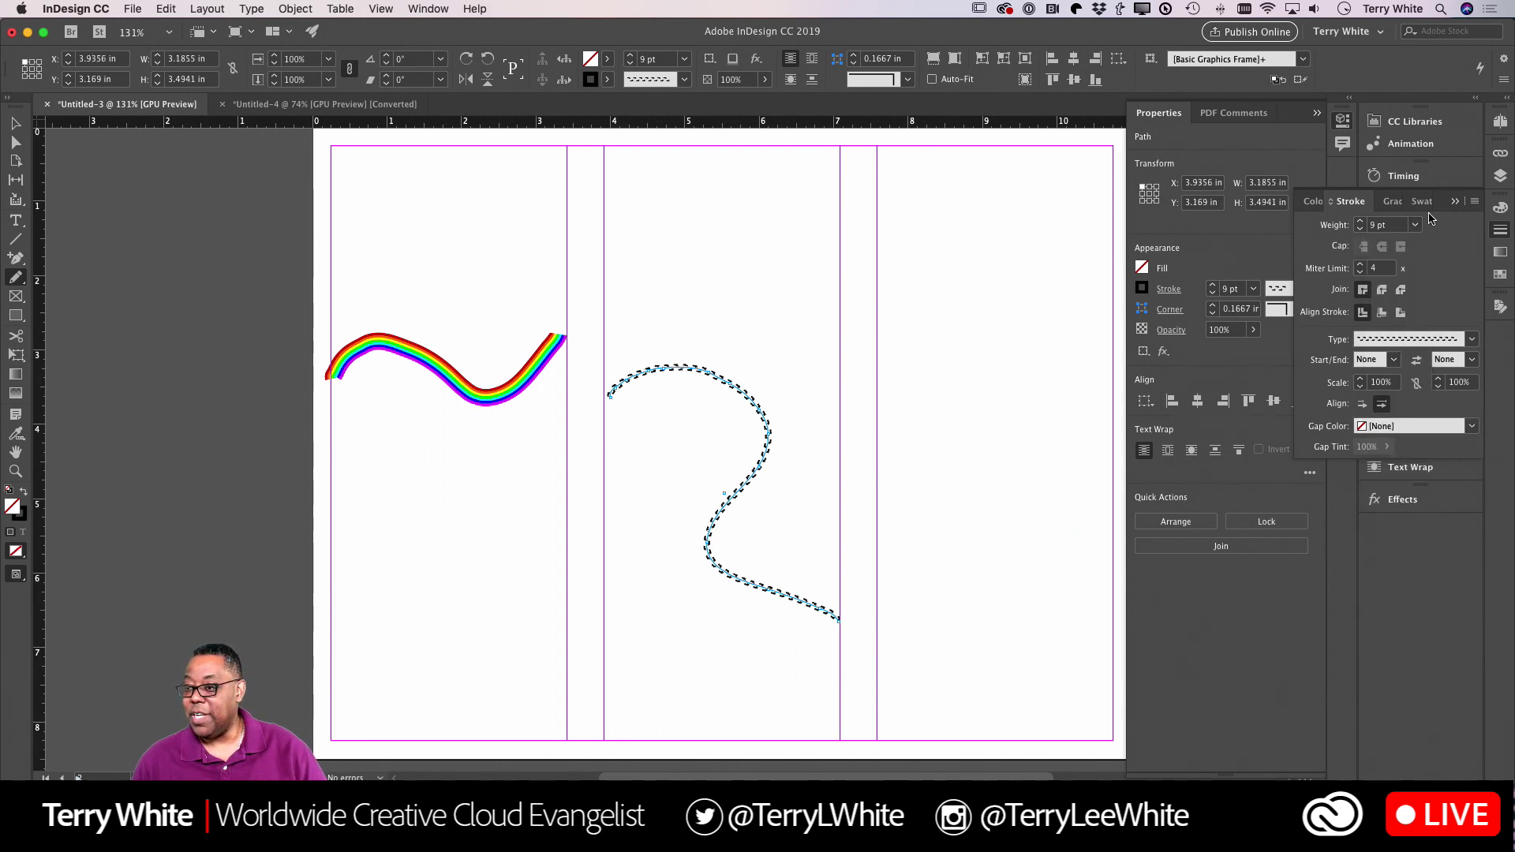
pyautogui.click(1415, 225)
pyautogui.click(1412, 540)
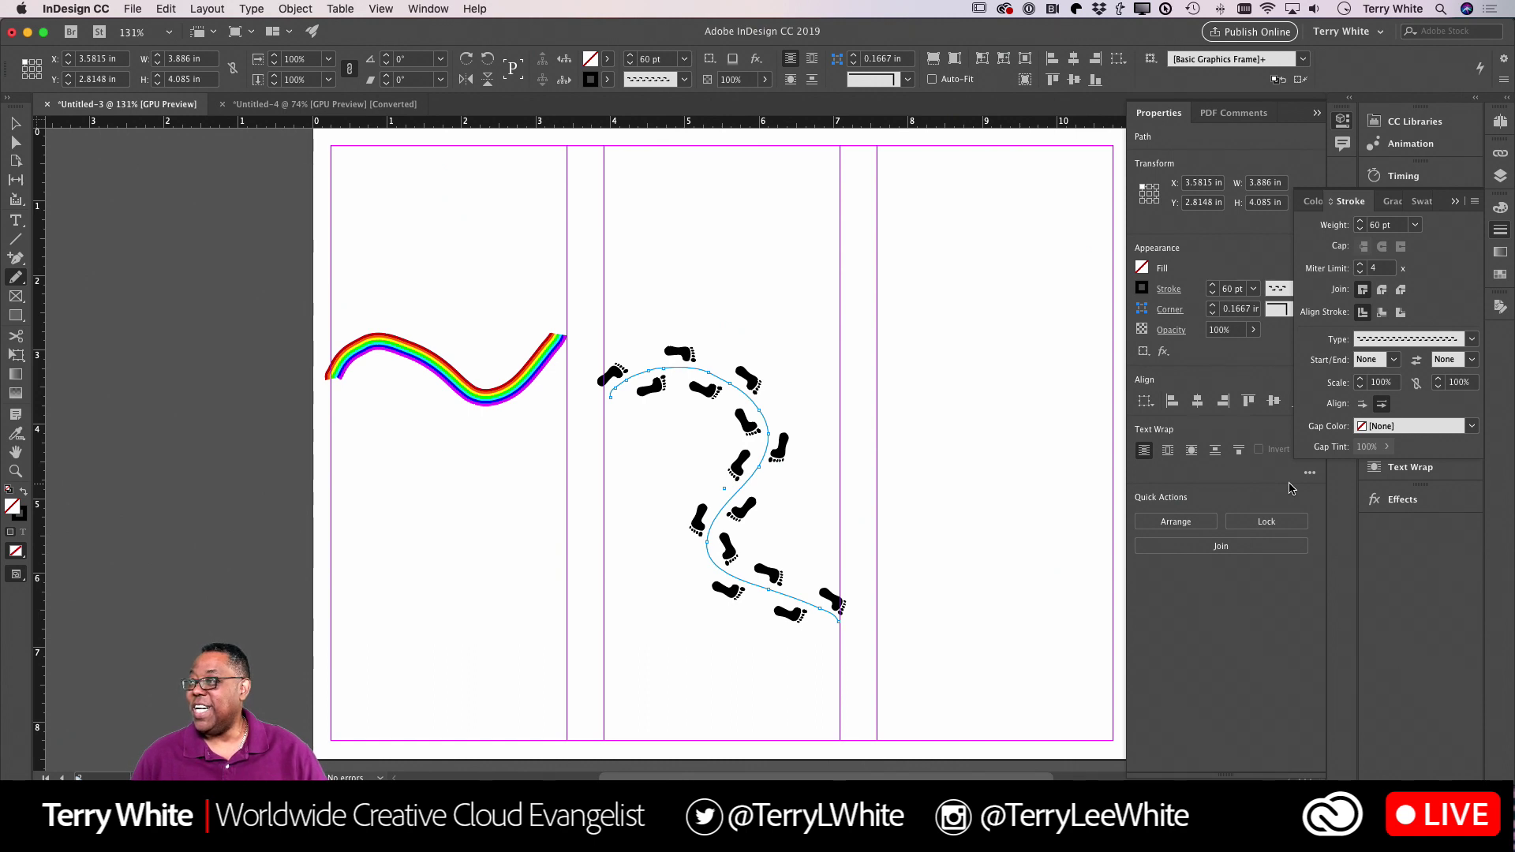
pyautogui.scroll(-3, 900, 483)
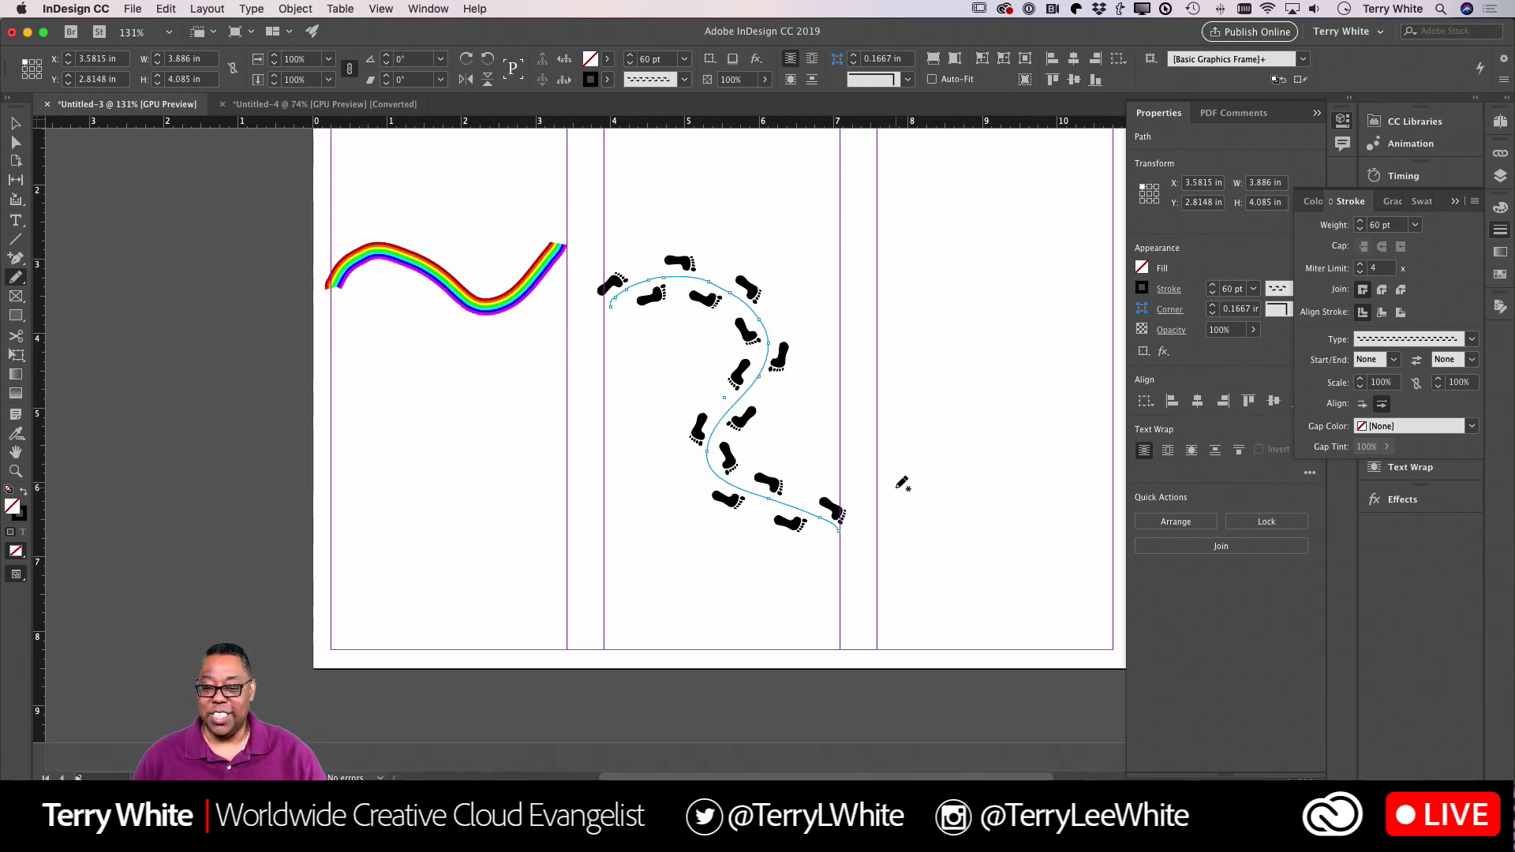
pyautogui.scroll(5, 902, 483)
pyautogui.scroll(-4, 832, 528)
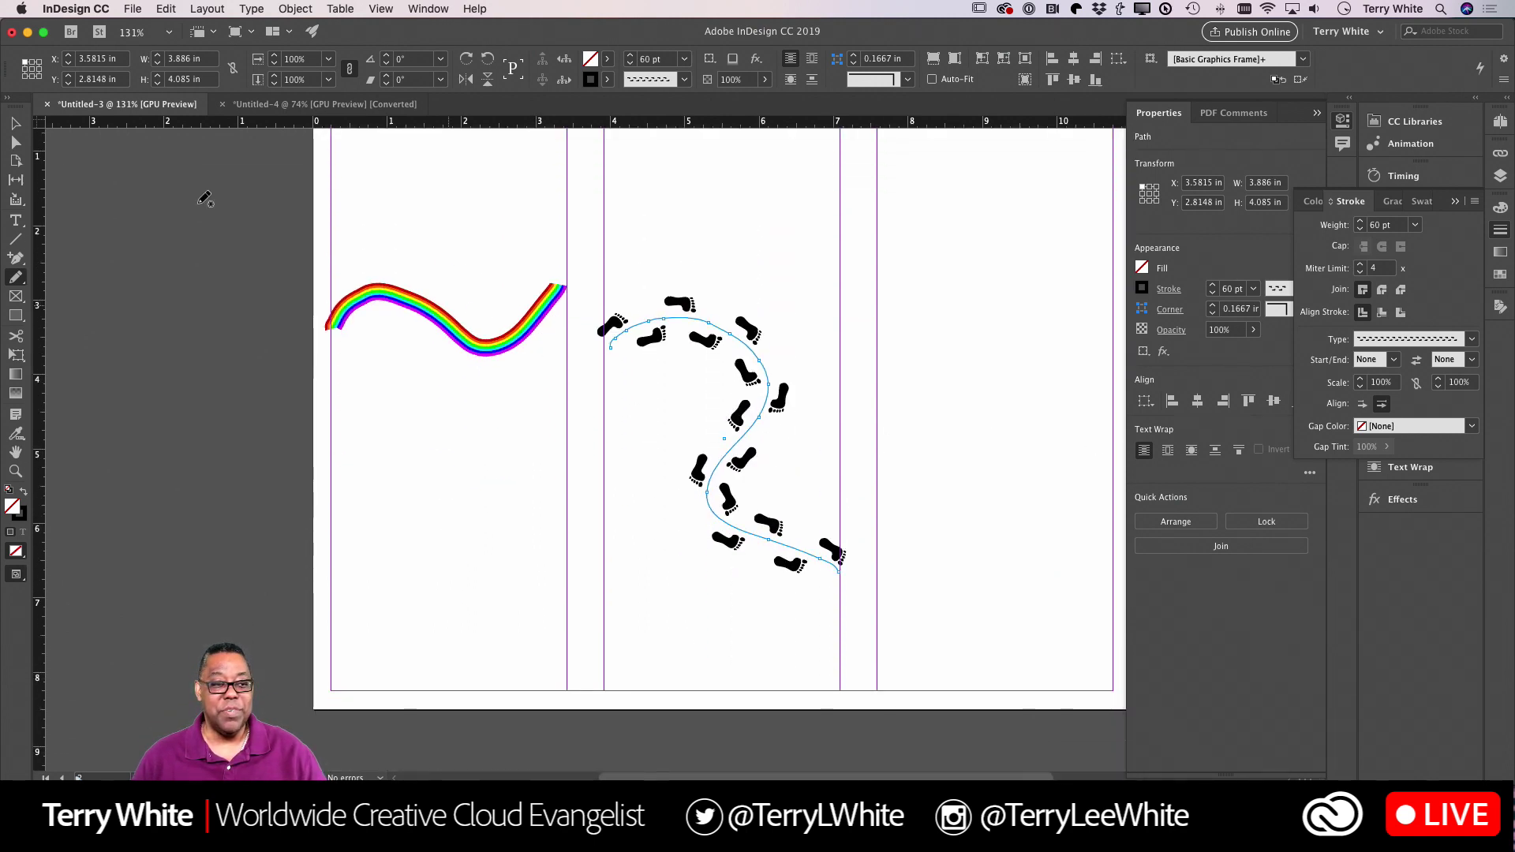
# Select the rainbow path together with the footprint path and move both about 0.65 in to the right.
pyautogui.click(16, 123)
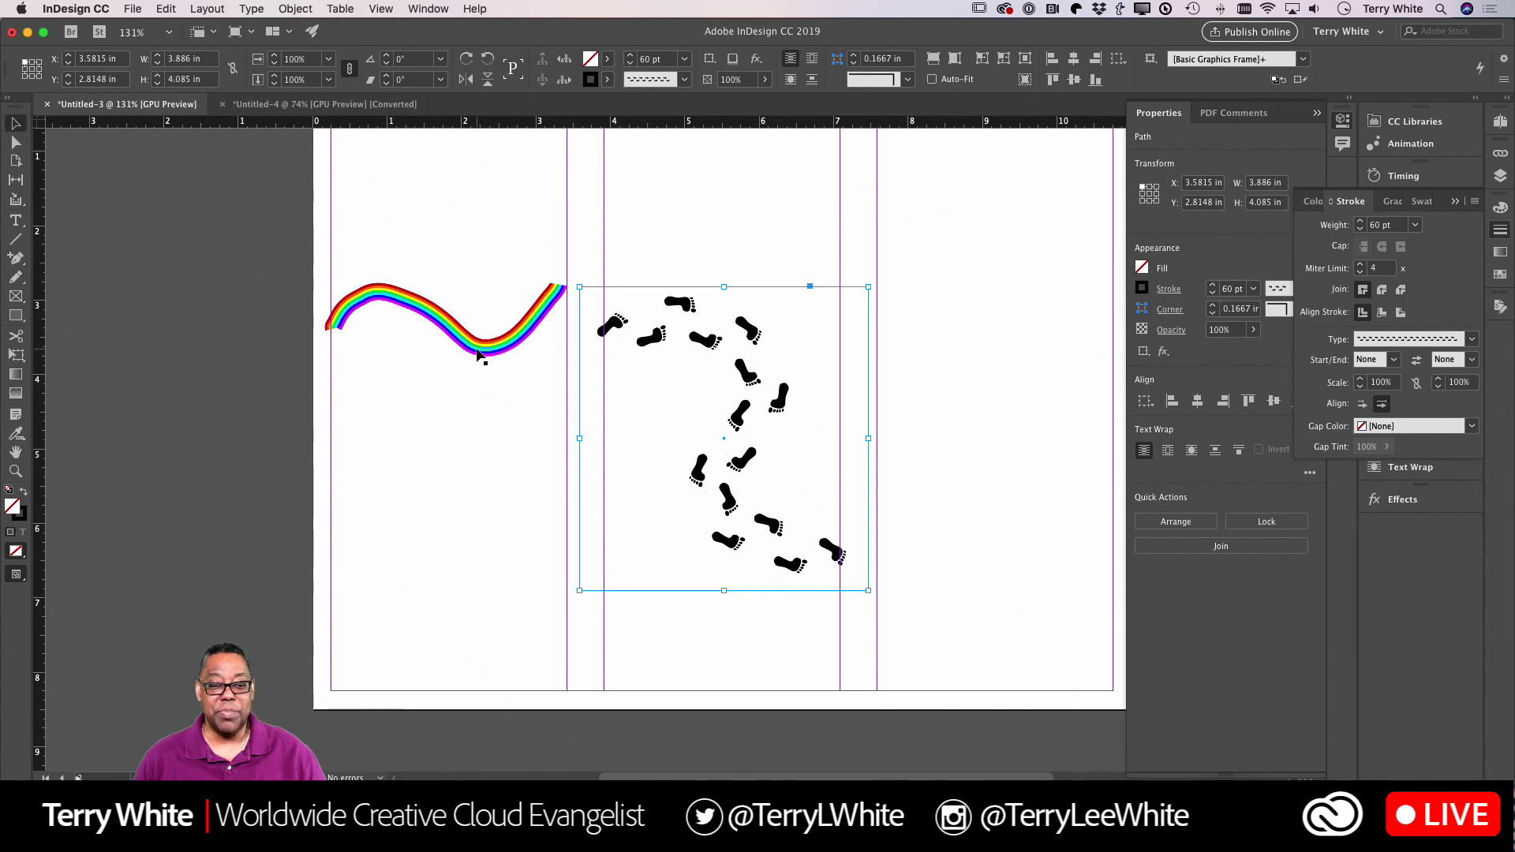
pyautogui.keyDown('shift'); pyautogui.click(478, 353); pyautogui.keyUp('shift')
pyautogui.moveTo(478, 354); pyautogui.dragTo(527, 360)
pyautogui.click(1000, 304)
# Go to the blank second page and switch to the Ellipse Frame tool.
pyautogui.scroll(-10, 1000, 305)
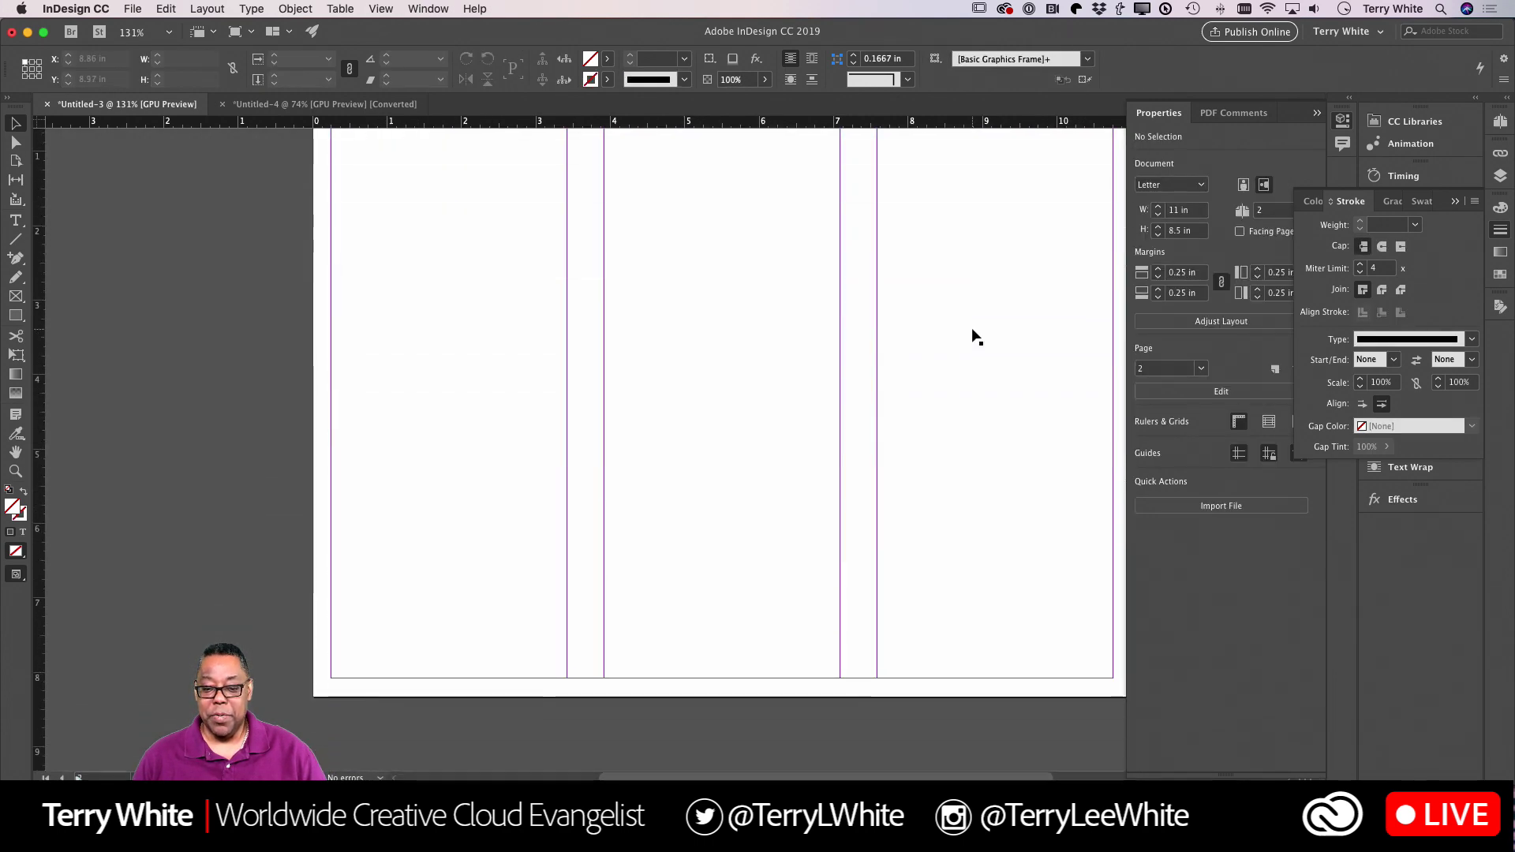
pyautogui.scroll(-2, 976, 336)
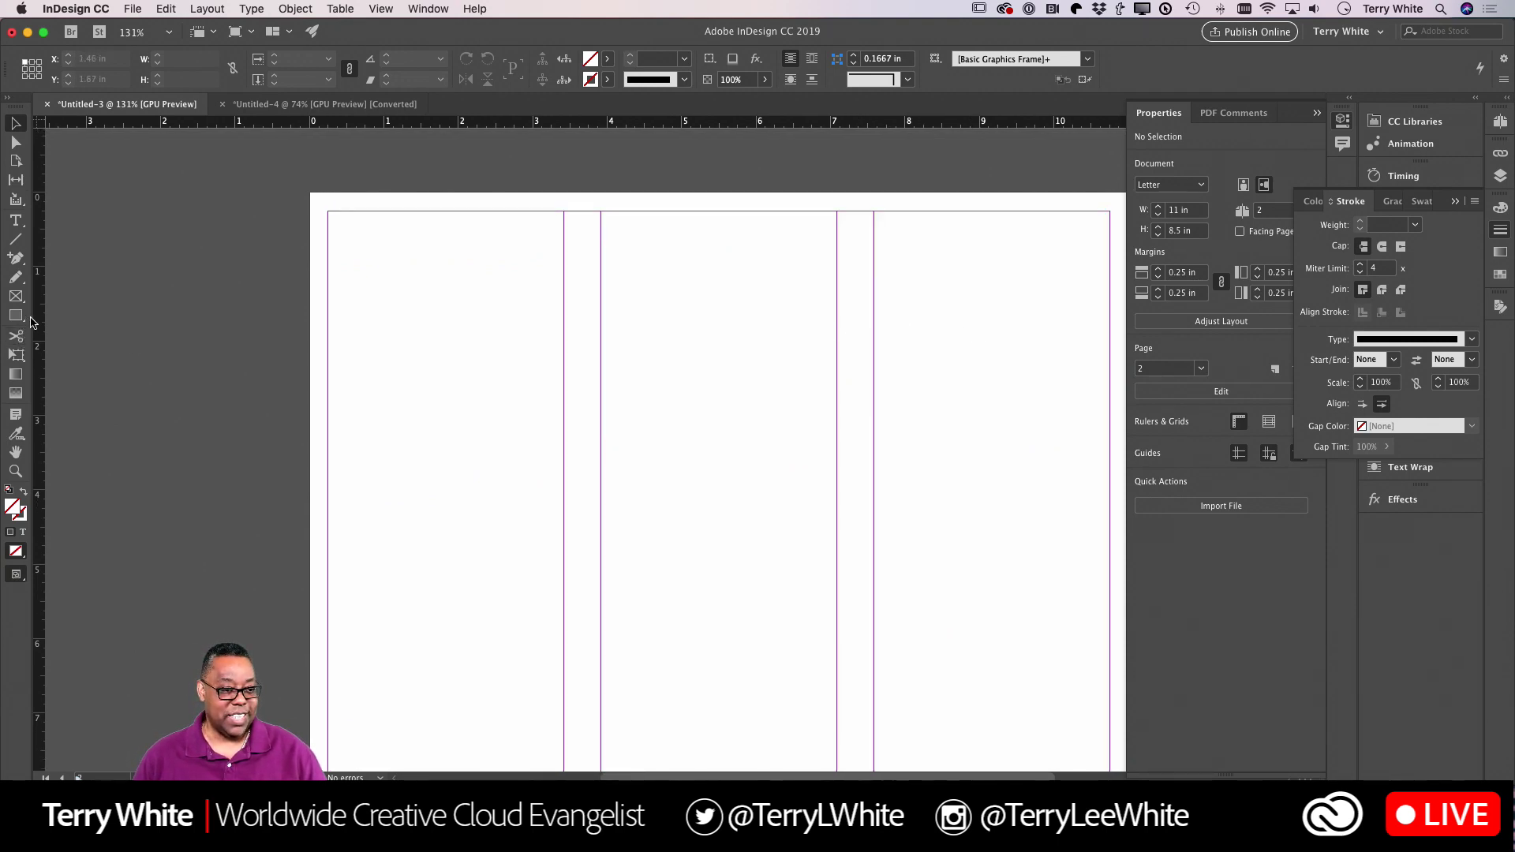
pyautogui.click(18, 299)
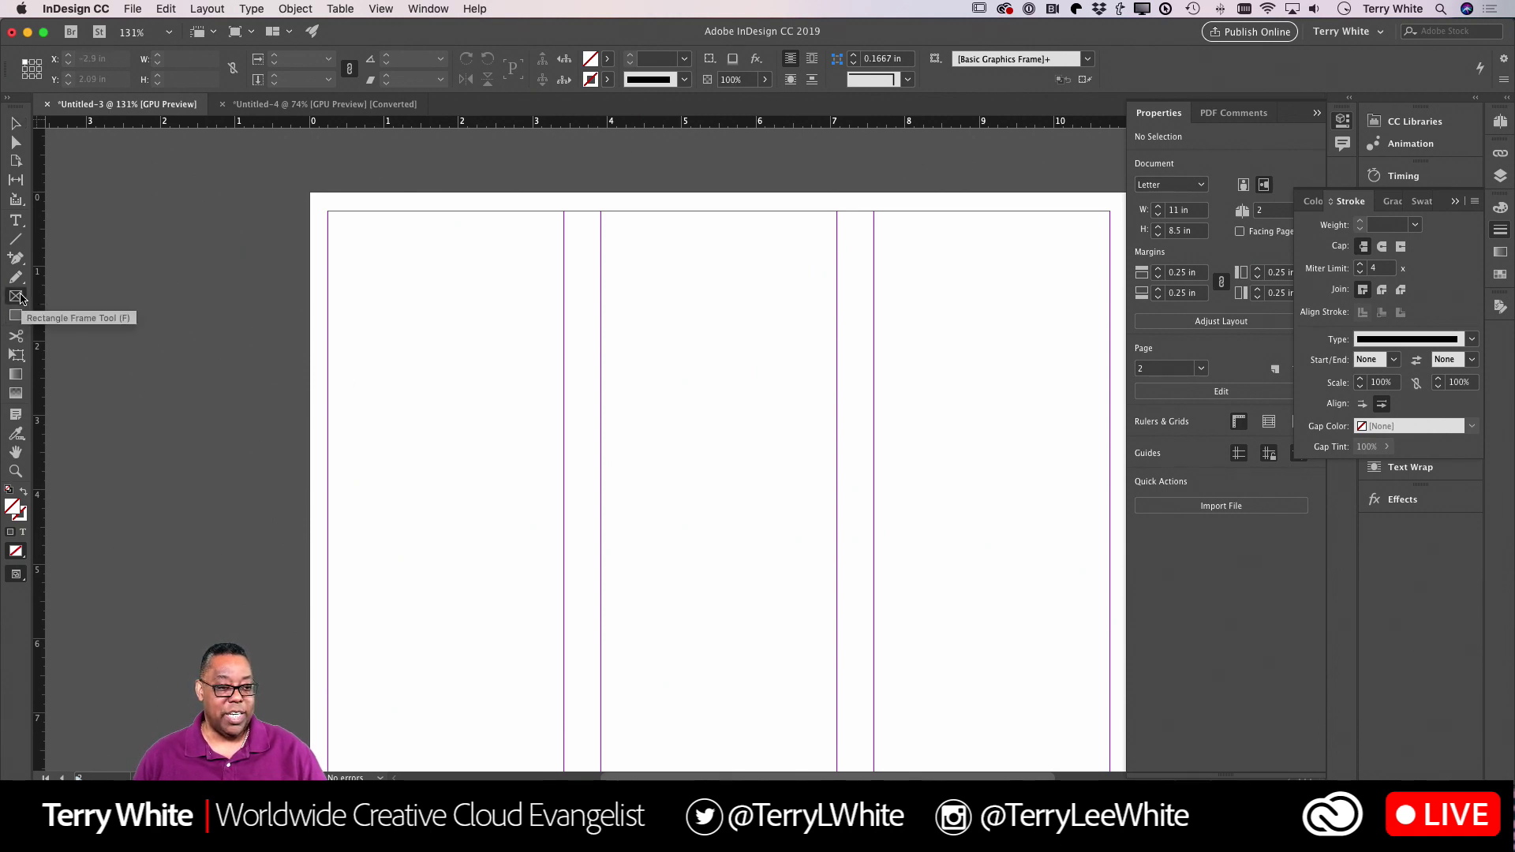
pyautogui.click(18, 297)
pyautogui.click(87, 331)
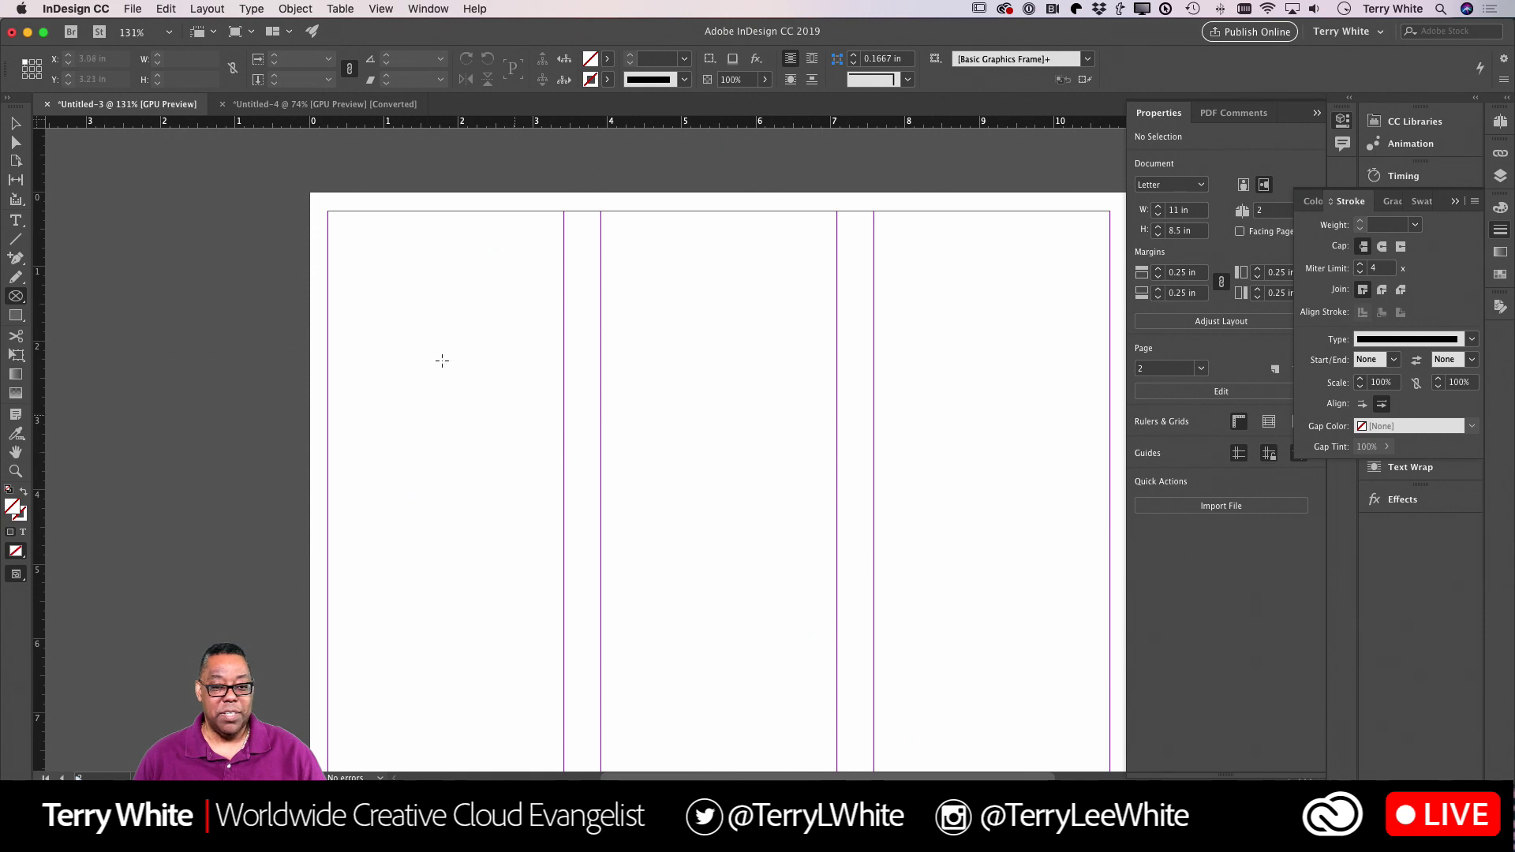
# Draw a circular frame about 2.26 in across, reposition it into the middle column while drawing, and delete it.
pyautogui.moveTo(352, 296); pyautogui.dragTo(552, 454)
pyautogui.press('shift')
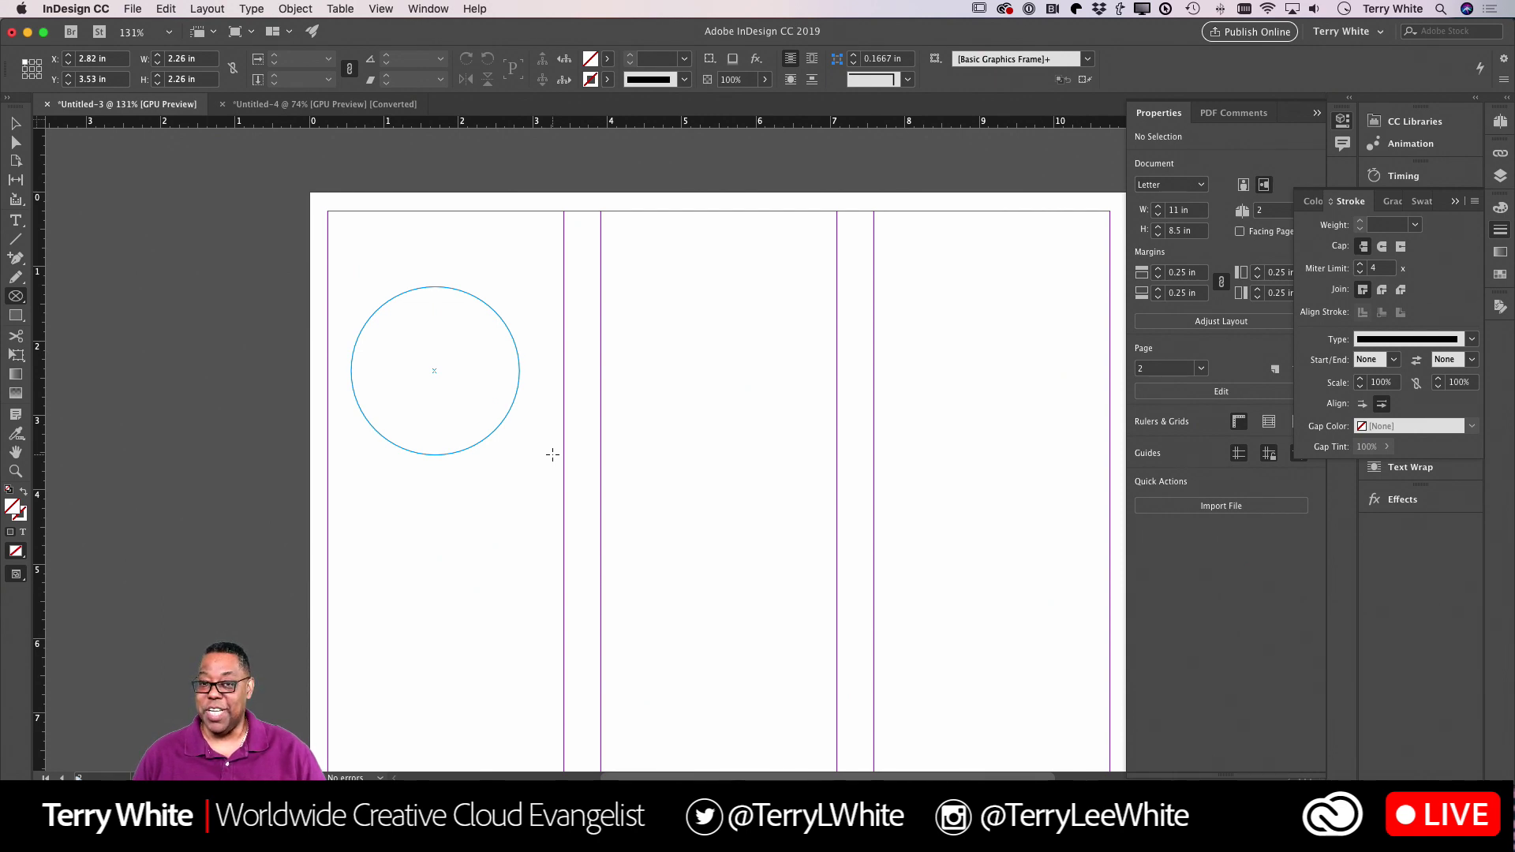
pyautogui.moveTo(552, 454)
pyautogui.mouseDown()
pyautogui.moveTo(829, 528)
pyautogui.moveTo(793, 503)
pyautogui.moveTo(841, 500)
pyautogui.moveTo(812, 480)
pyautogui.moveTo(849, 450)
pyautogui.moveTo(838, 603)
pyautogui.moveTo(840, 585)
pyautogui.mouseUp()
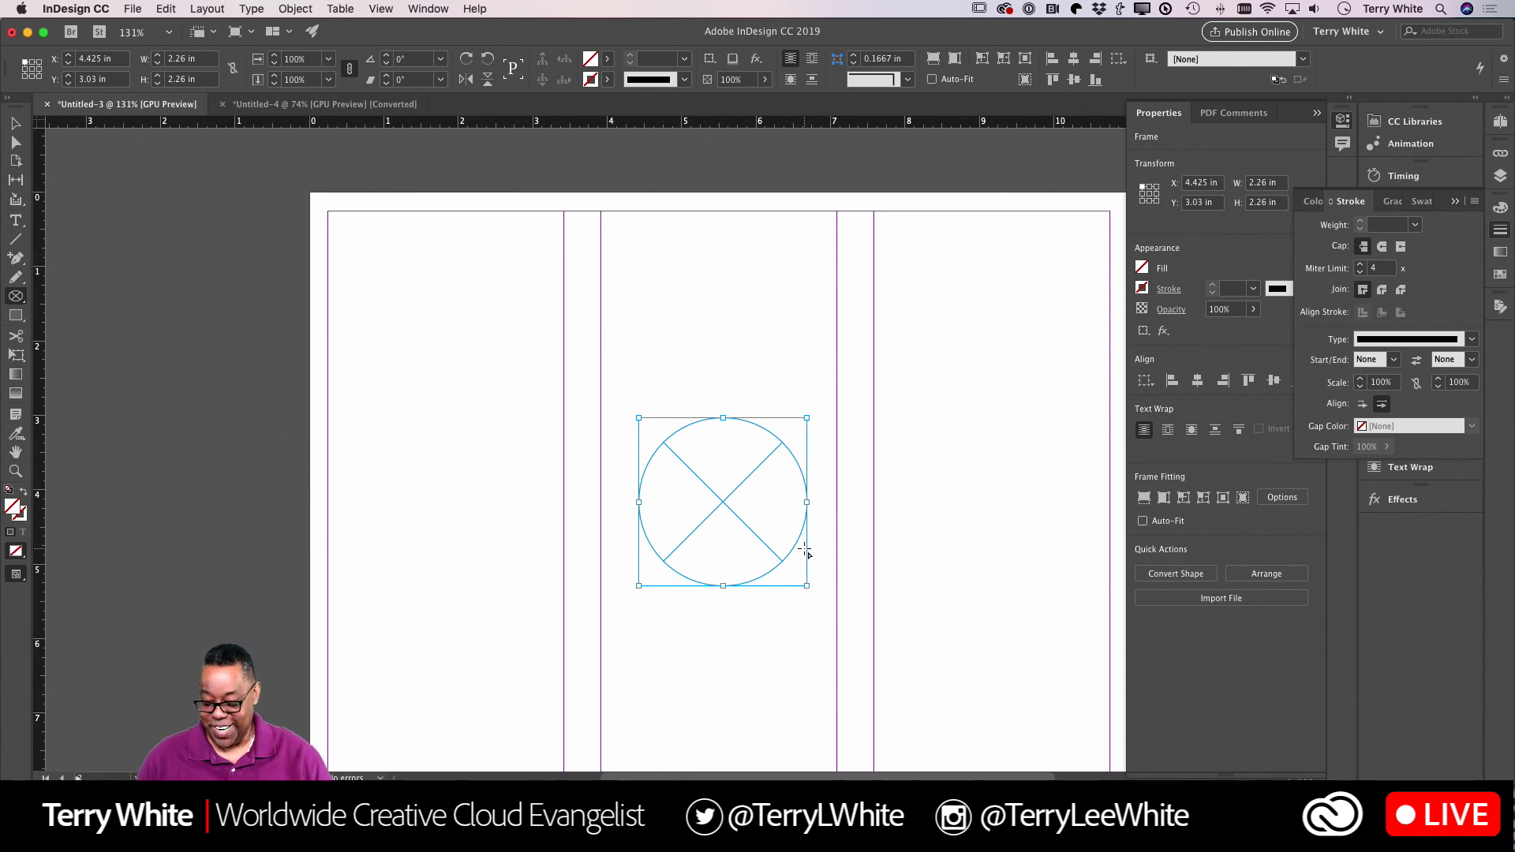
pyautogui.press('Delete')
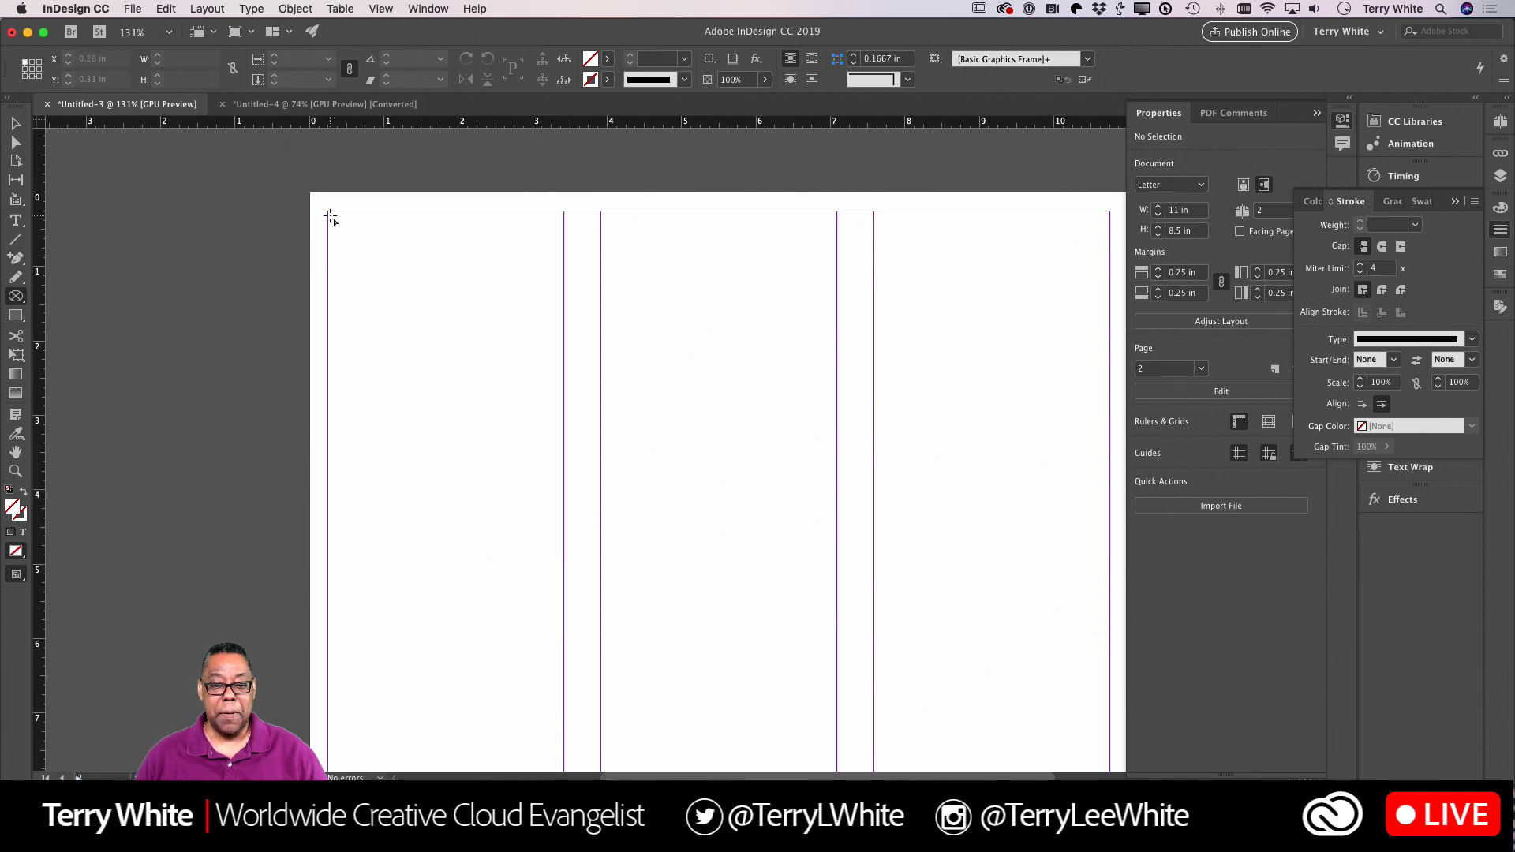
# Draw ellipse frames across the page within an area of about 10.41 × 7.62 in, split into five rows and five columns.
pyautogui.moveTo(330, 216); pyautogui.dragTo(1103, 626)
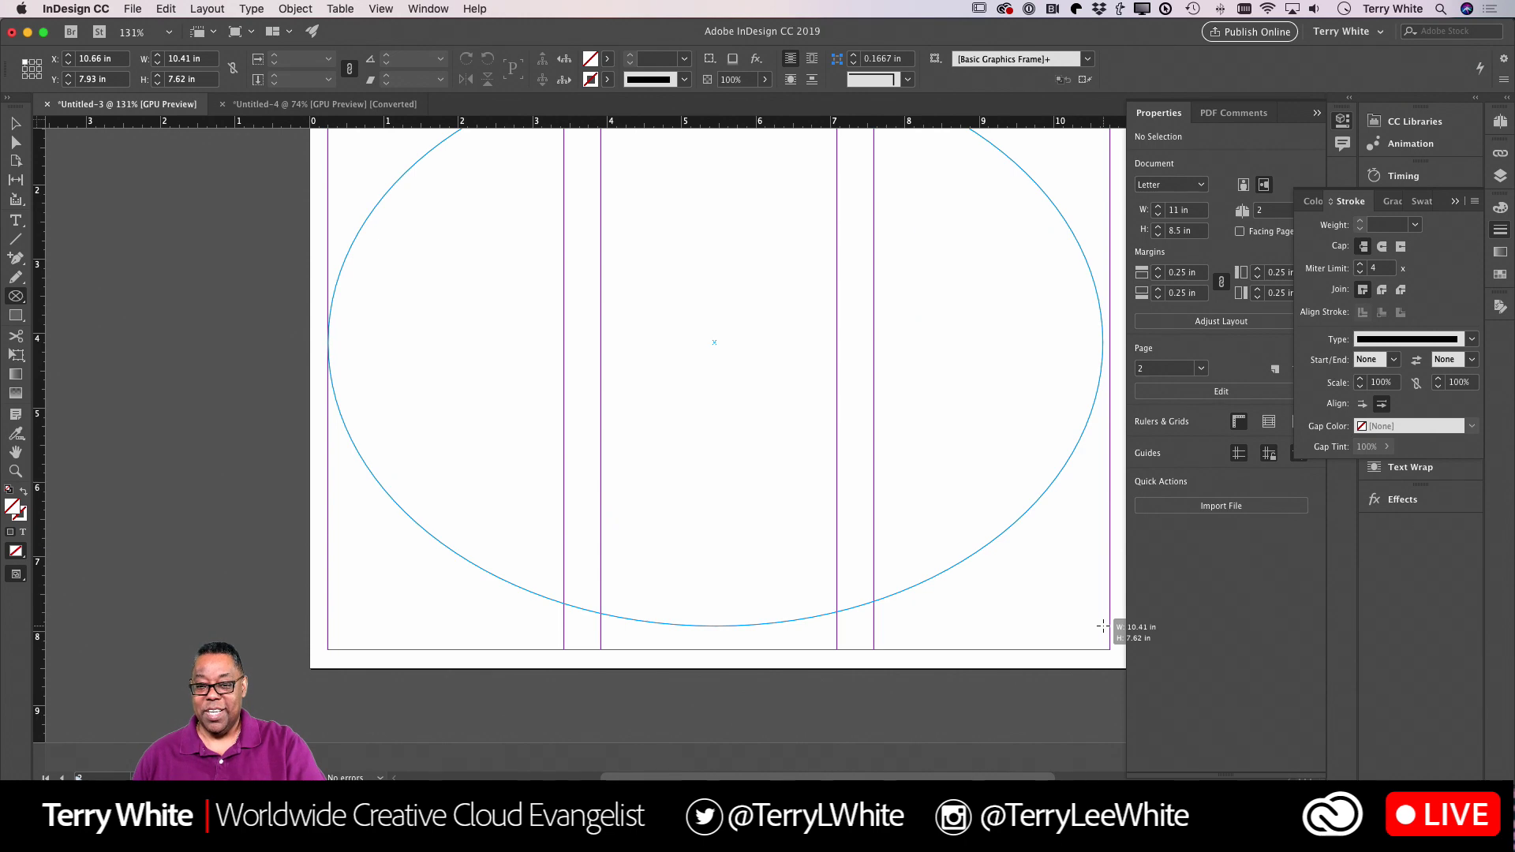
pyautogui.press('Up')
pyautogui.press('Up')
pyautogui.press('Up')
pyautogui.press('Up')
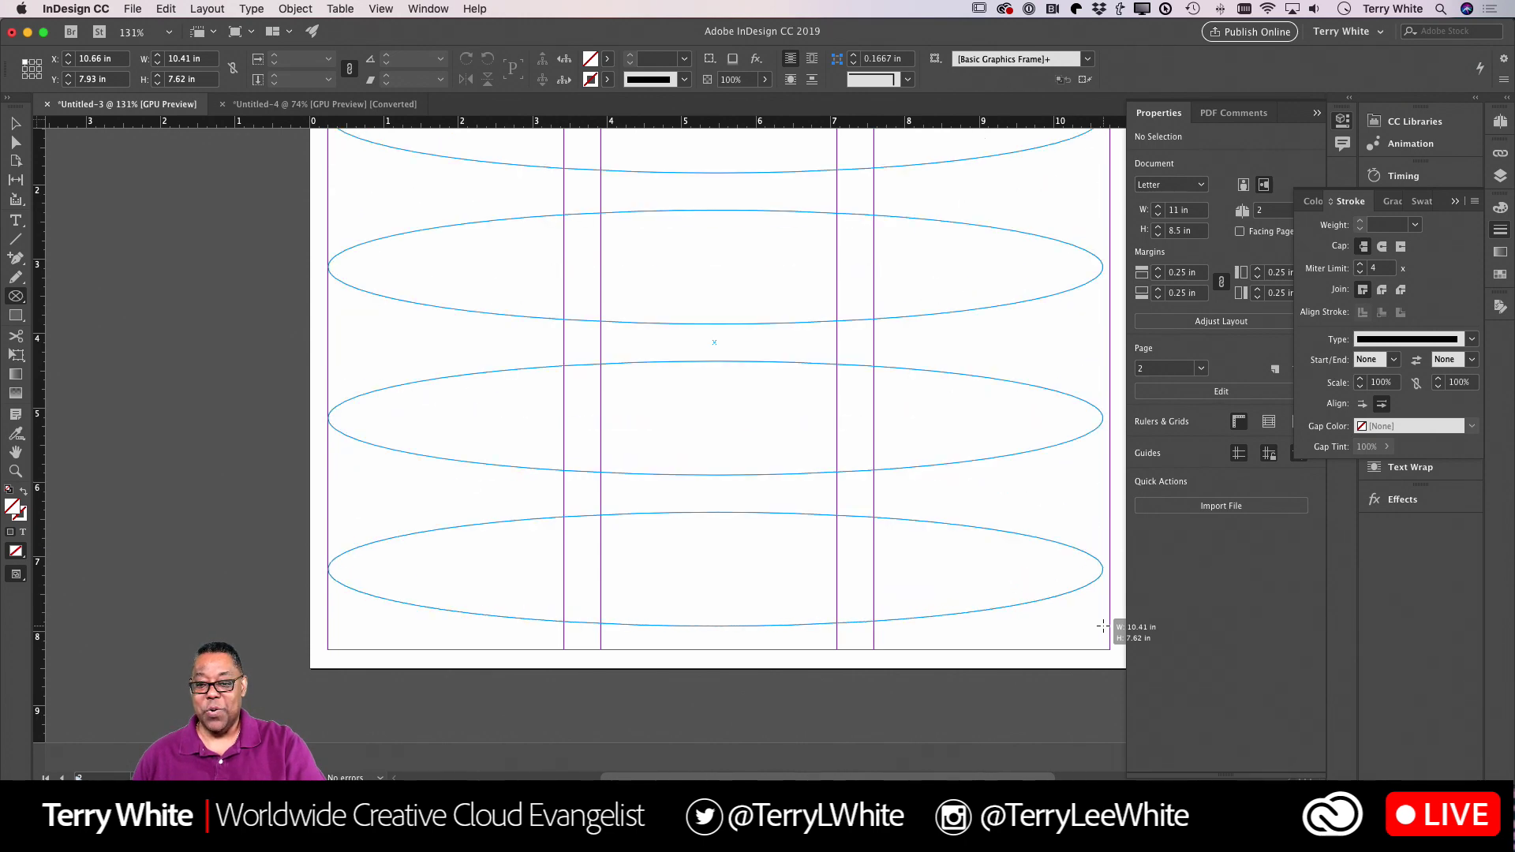
pyautogui.press('Right')
pyautogui.press('Right')
pyautogui.press('Right')
pyautogui.press('Right')
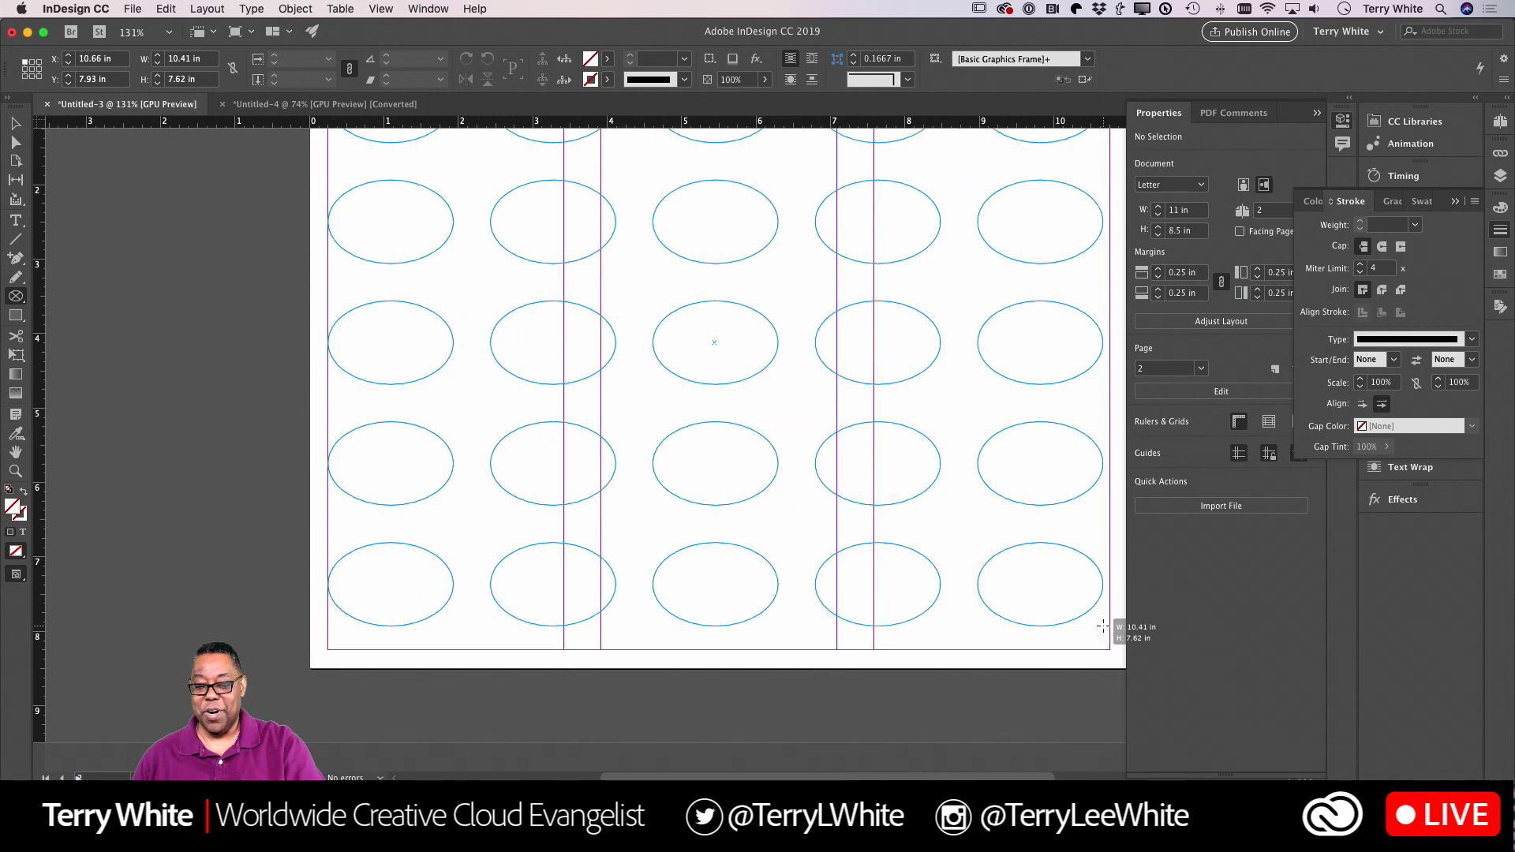
# Increase the frame grid to seven columns and constrain the ellipses to perfect circles, about 10.41 × 7.29 in overall.
pyautogui.press('shift')
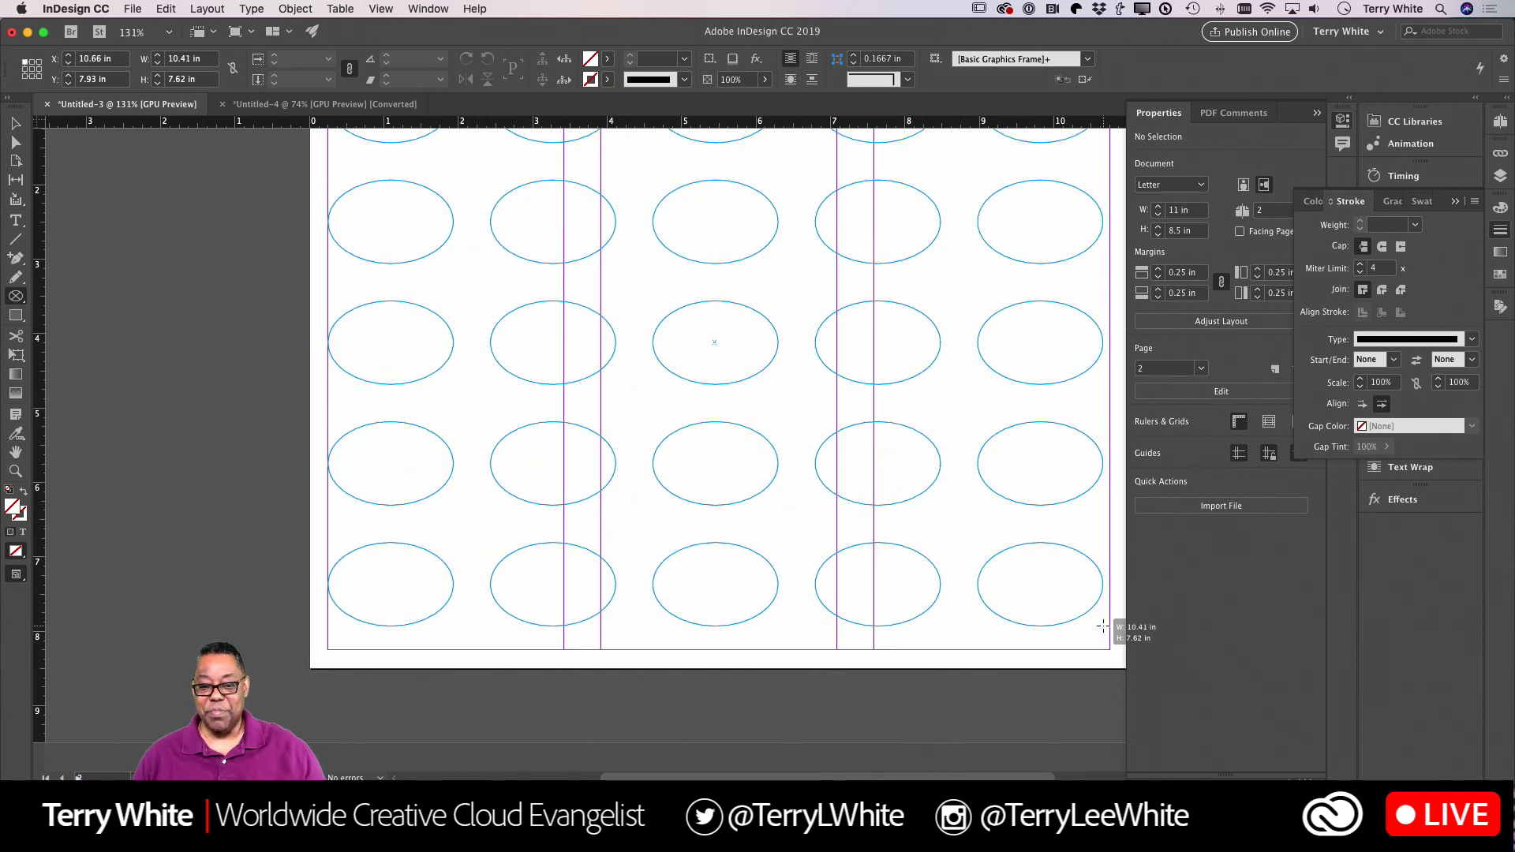
pyautogui.press('Right')
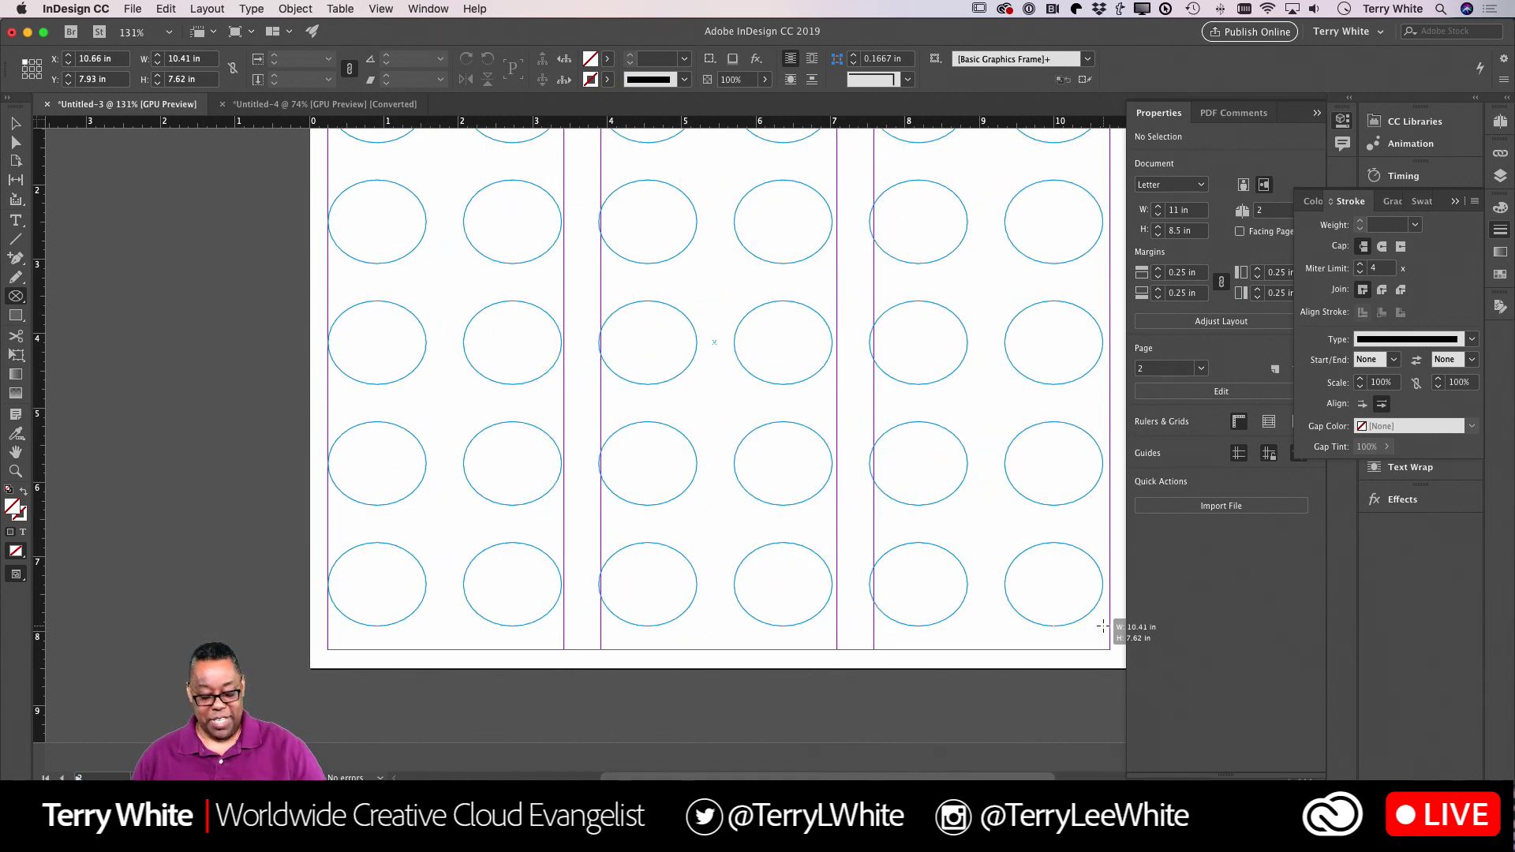
pyautogui.press('shift')
pyautogui.press('Right')
pyautogui.press('shift')
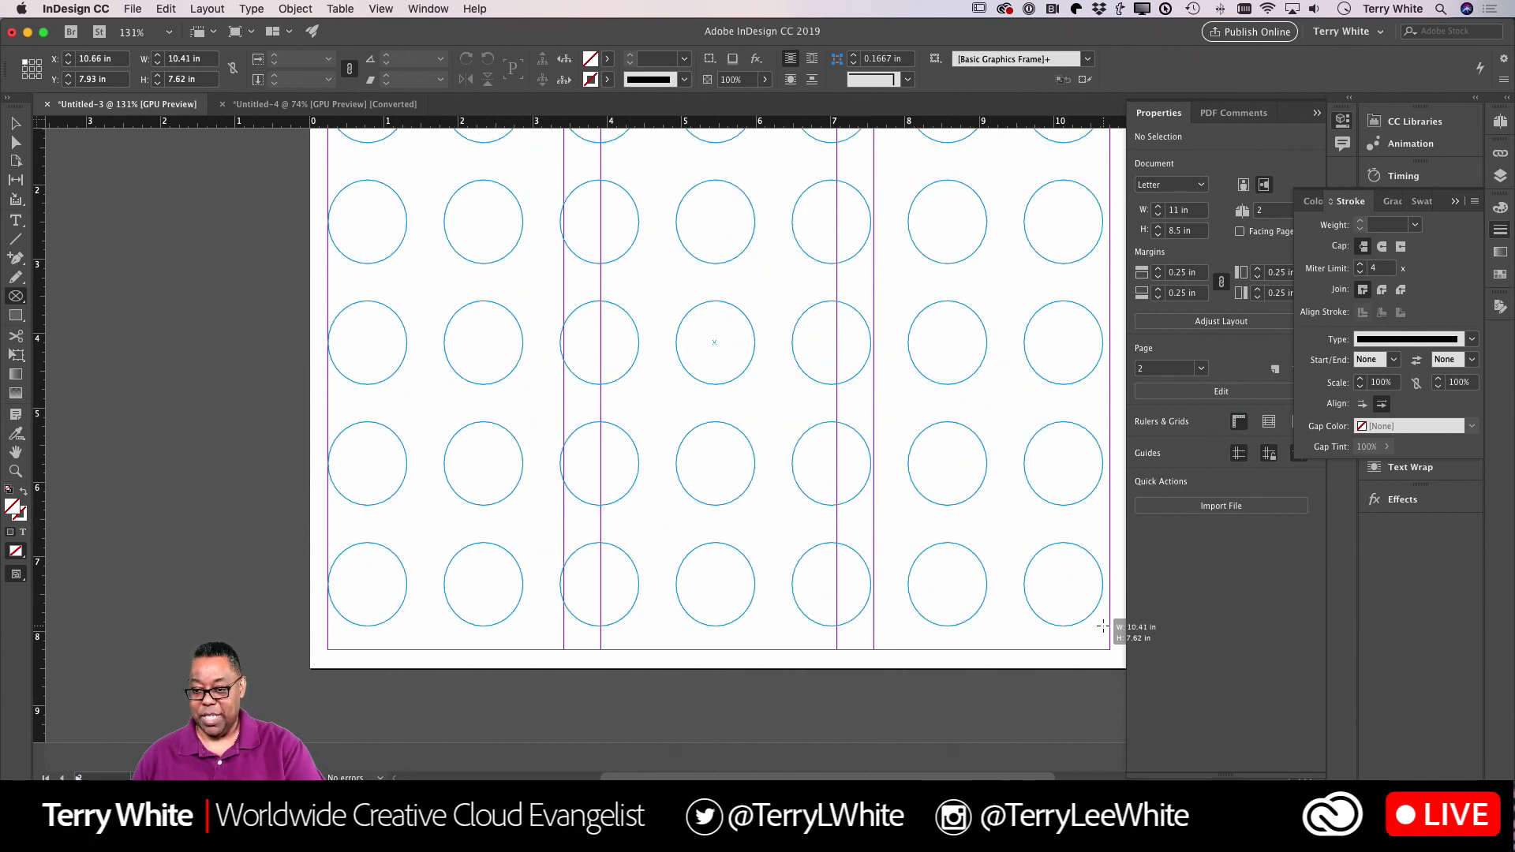
pyautogui.press('shift')
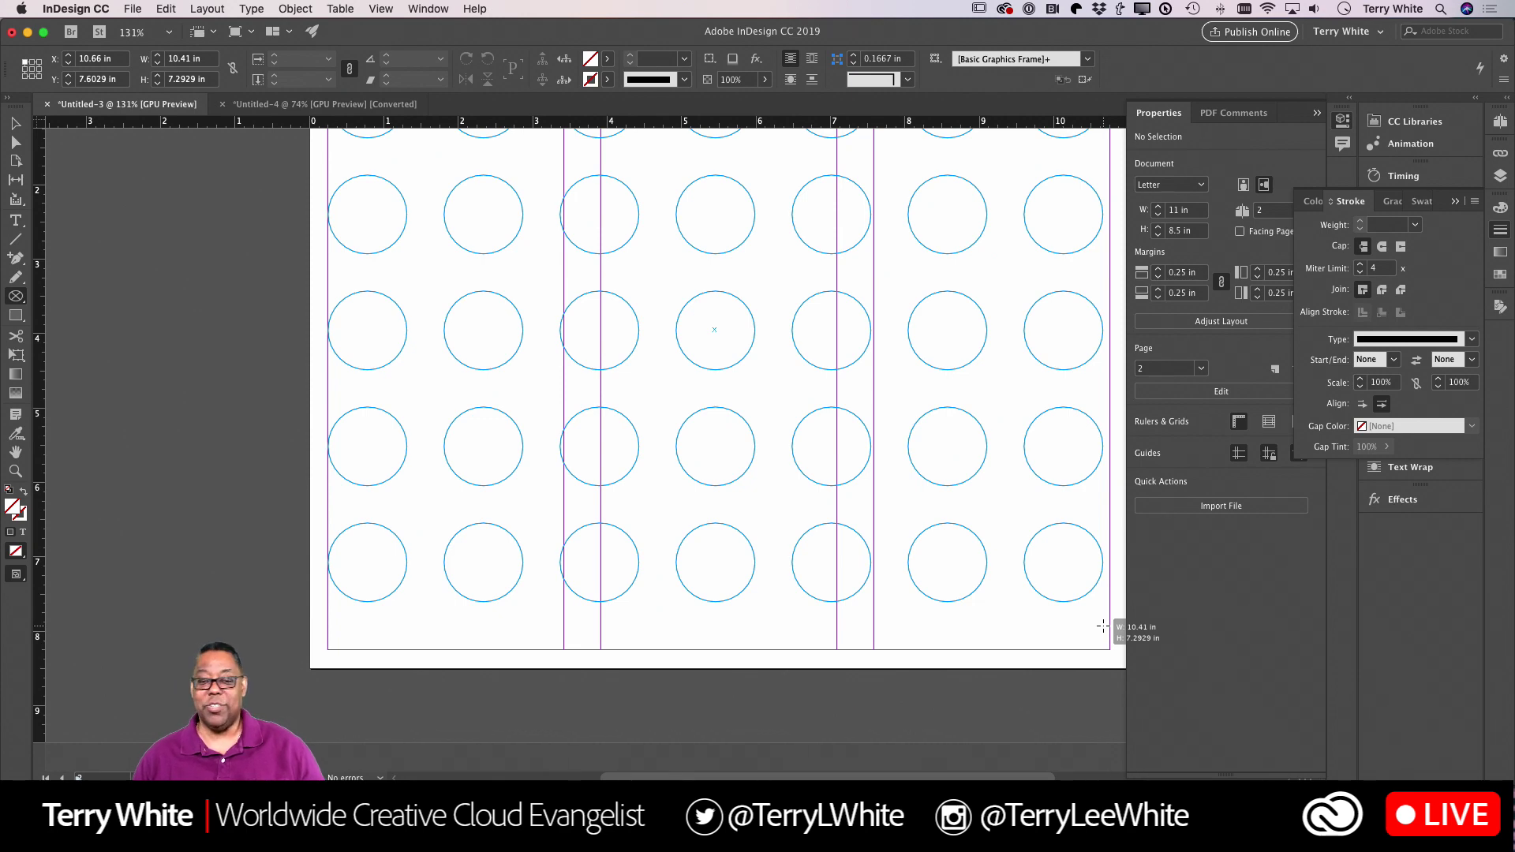
pyautogui.moveTo(1103, 626); pyautogui.dragTo(1102, 626)
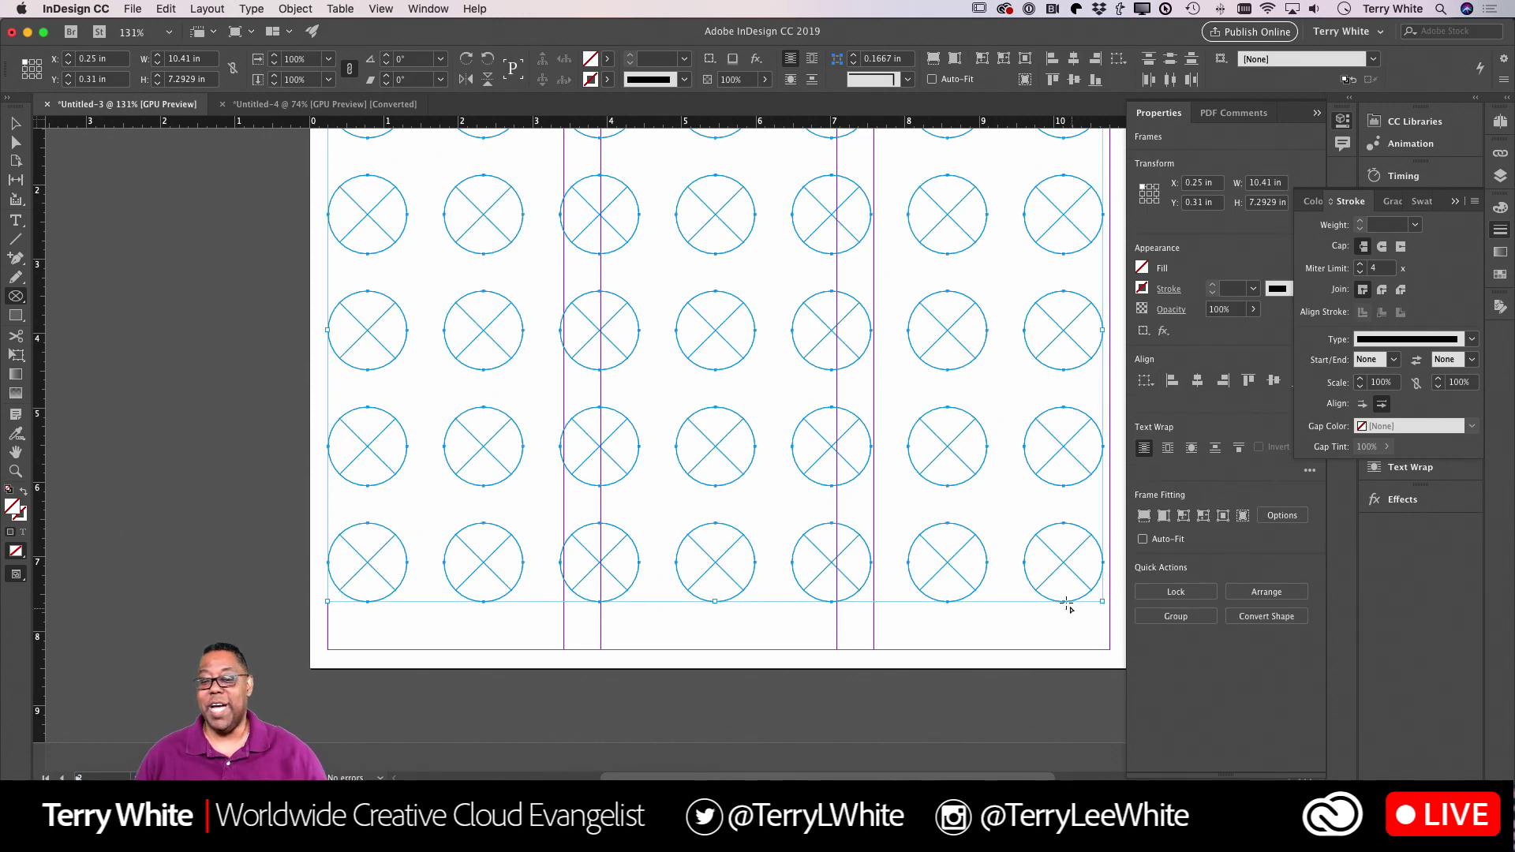
# Combine all the circular frames into a single compound path.
pyautogui.scroll(3, 1062, 601)
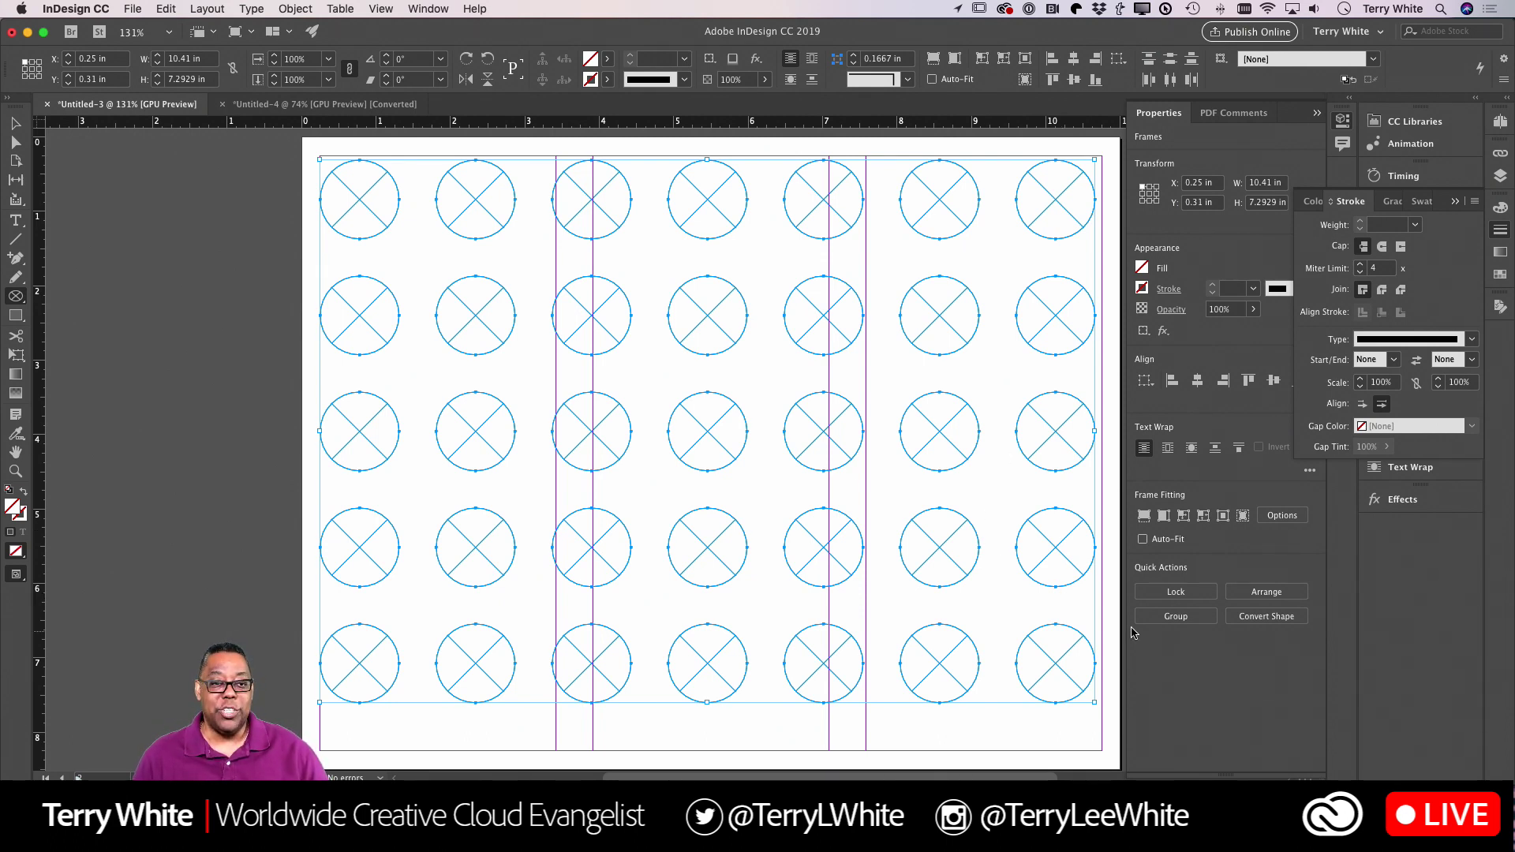
pyautogui.click(303, 10)
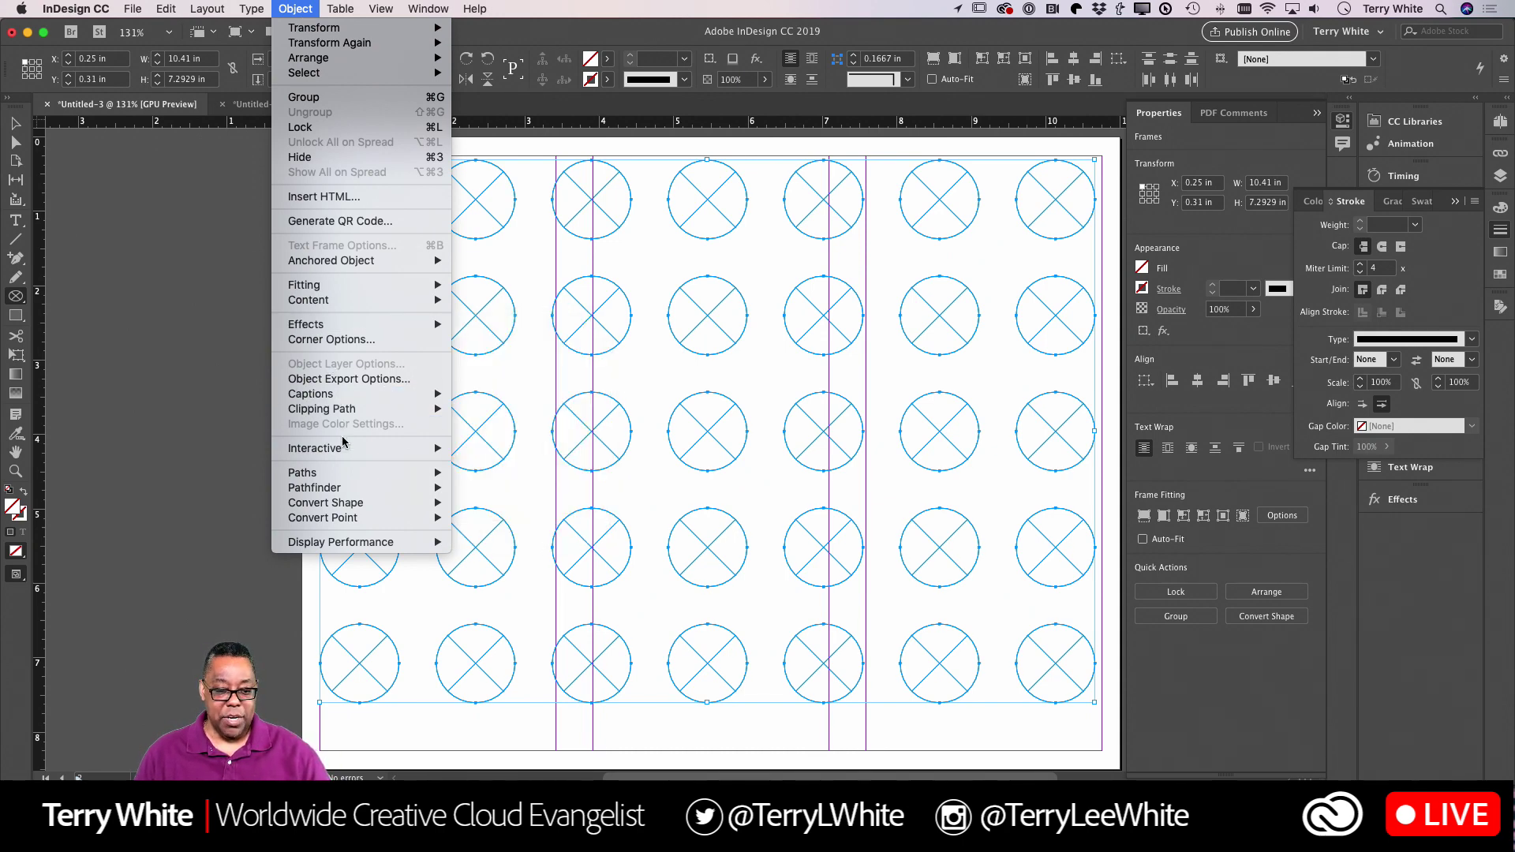
pyautogui.moveTo(357, 478)
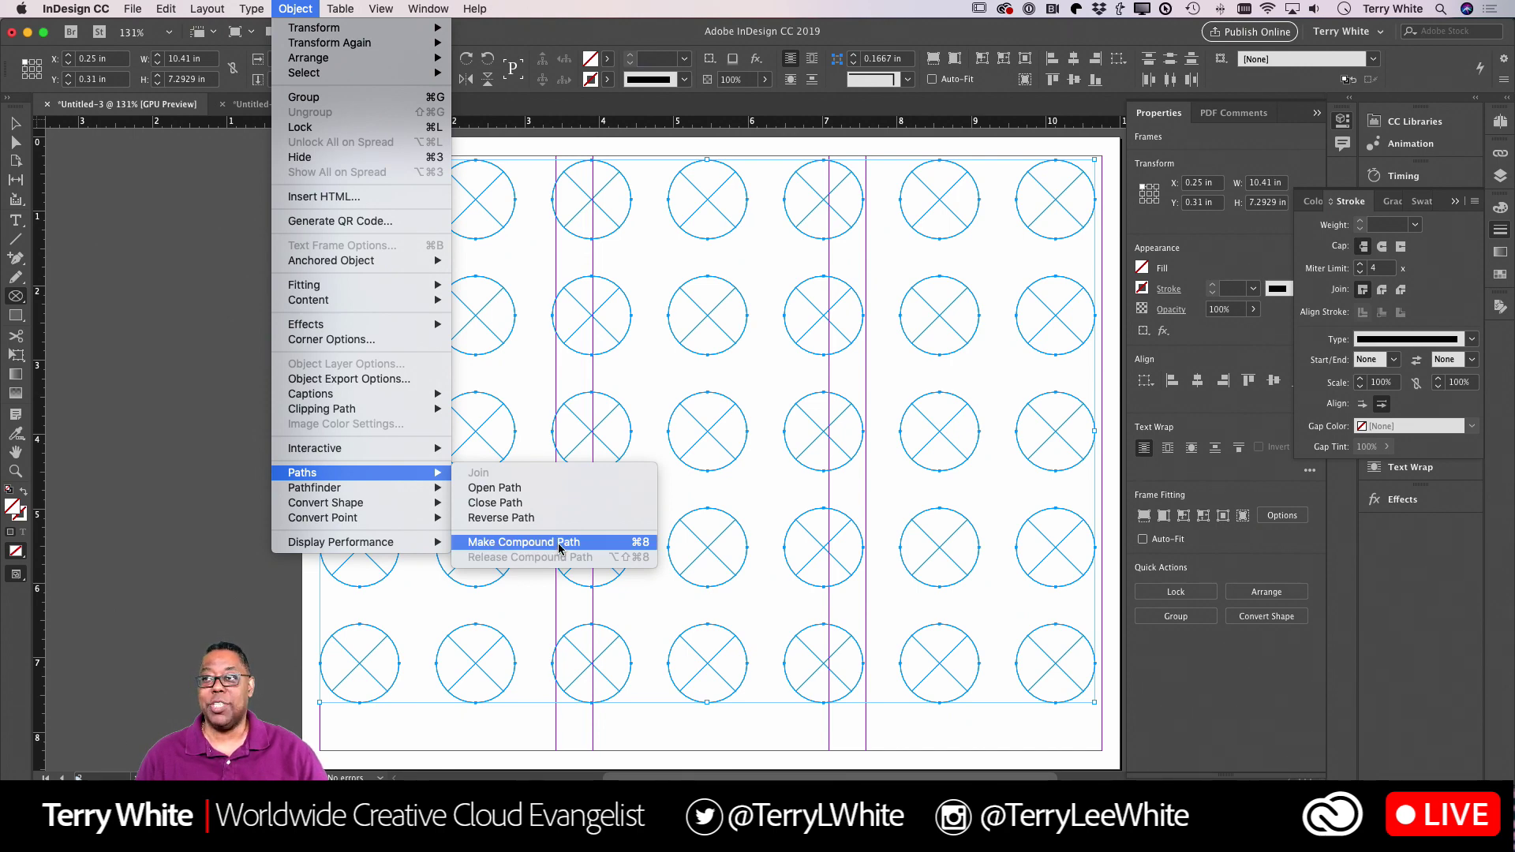
pyautogui.click(560, 543)
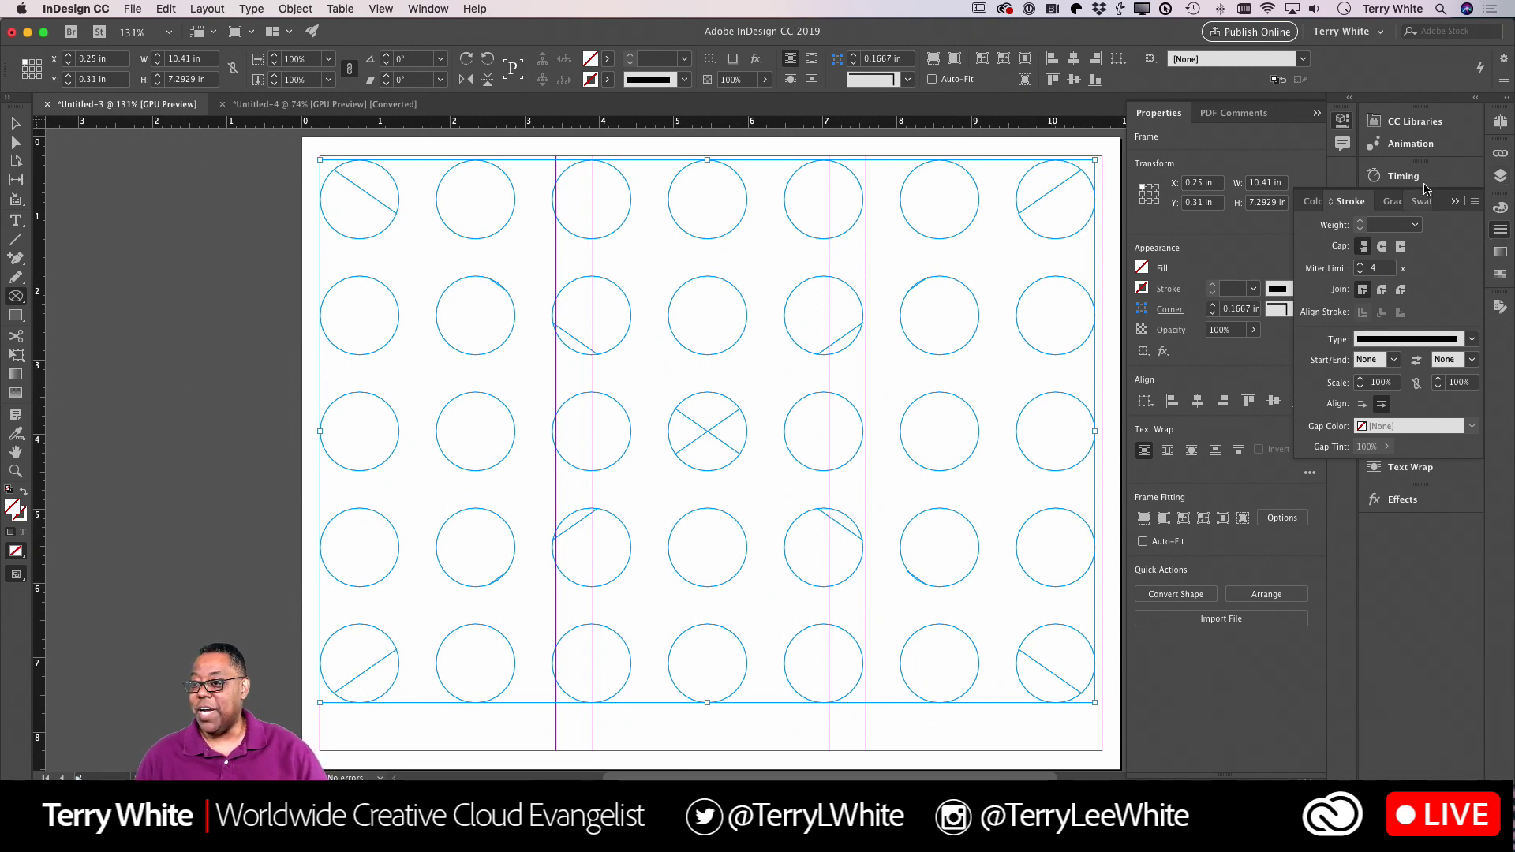
# Place the pine forest photo from the Adobe Live 2019 library into the compound frame and fill the frame proportionally.
pyautogui.click(1414, 121)
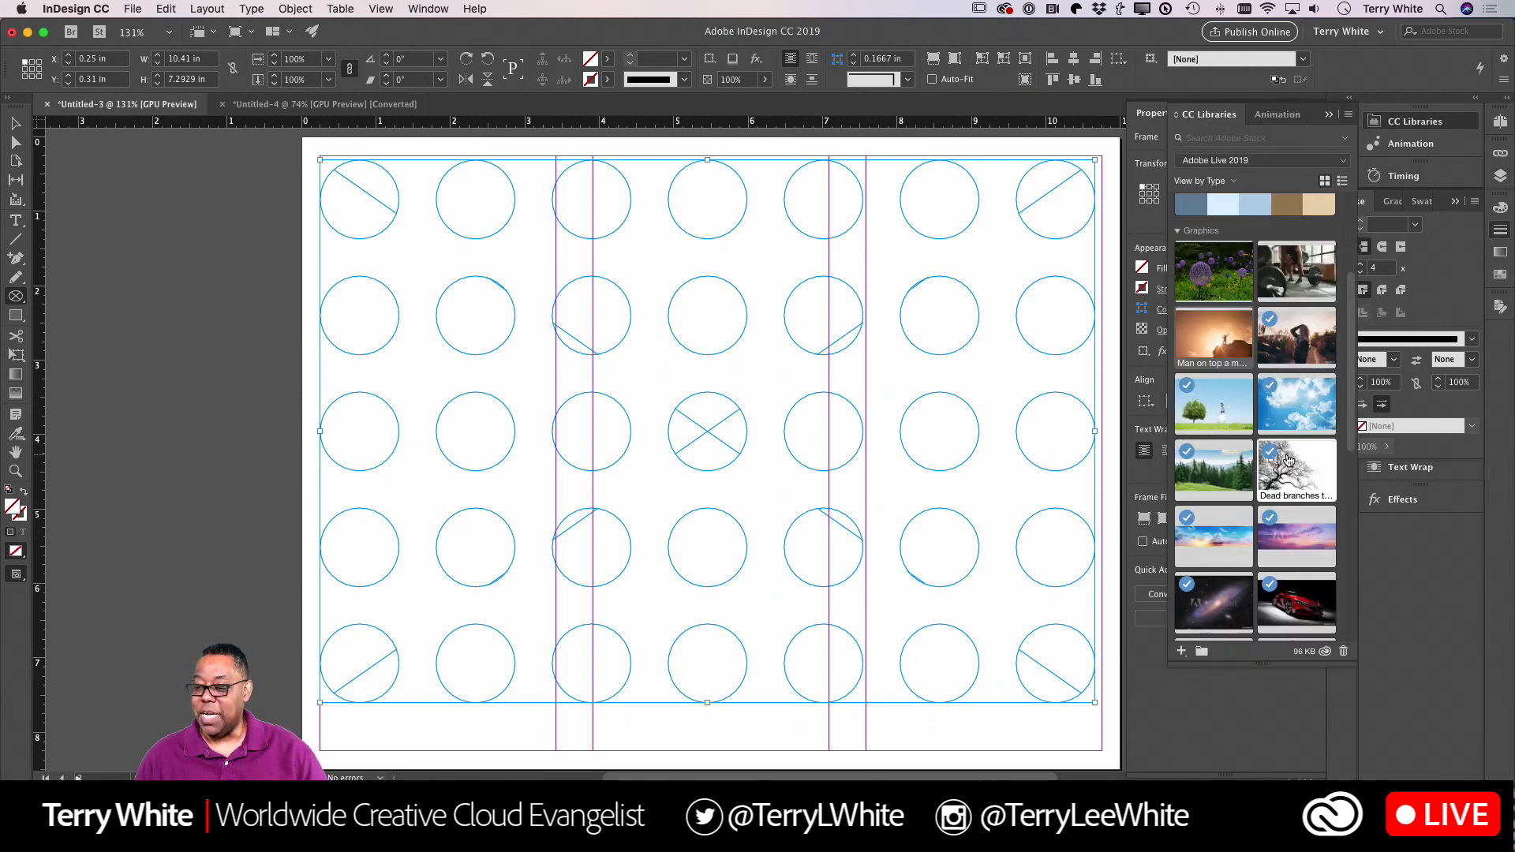
pyautogui.moveTo(1206, 478); pyautogui.dragTo(692, 454)
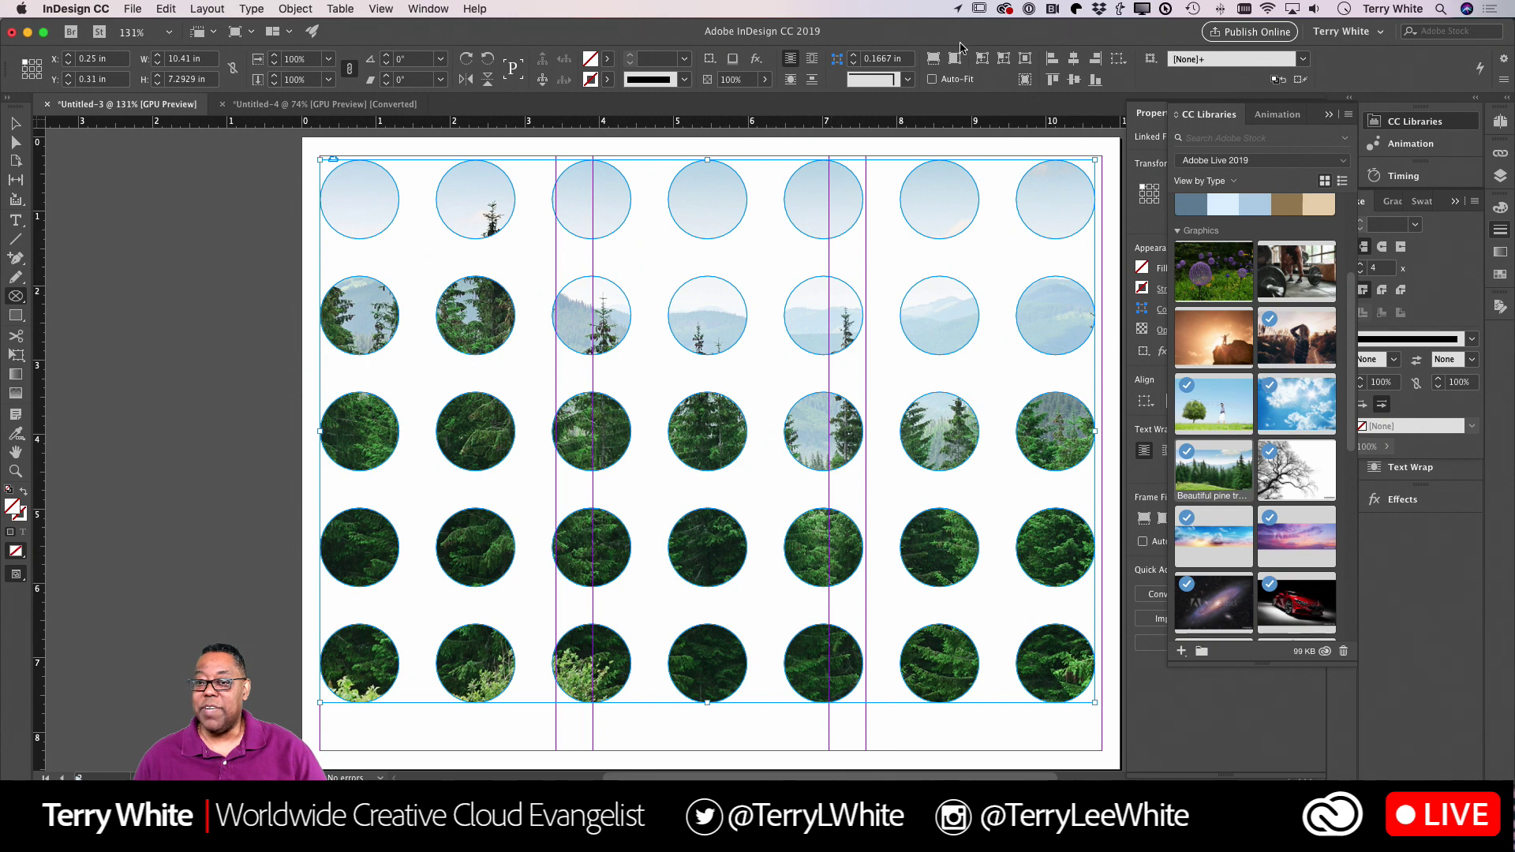
pyautogui.click(932, 62)
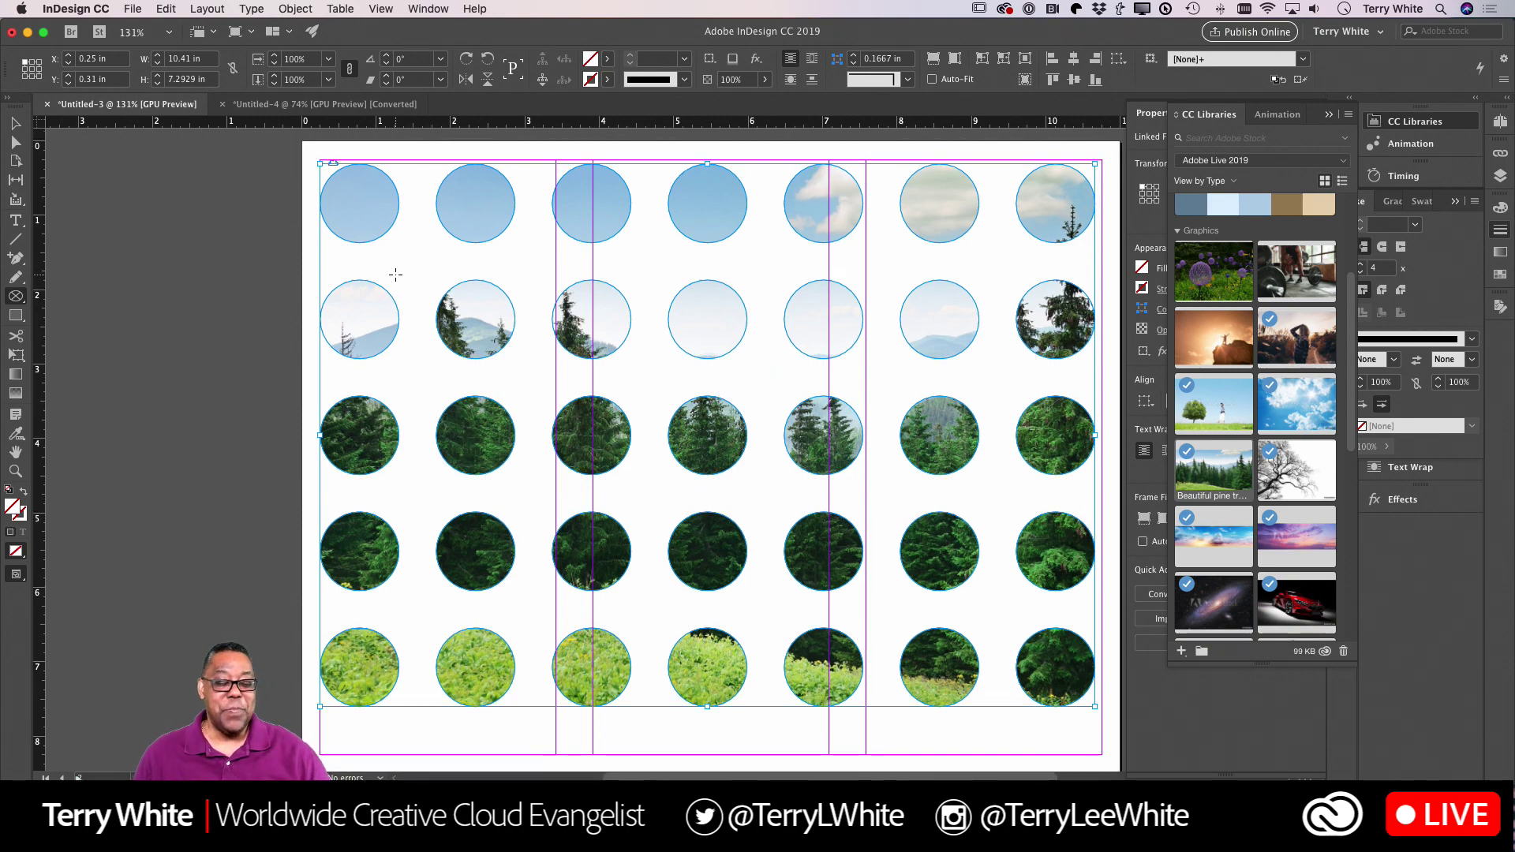
# Draw a rectangle frame about 2.375 × 2 in on page 1, in the first column below the small sunset photo.
pyautogui.scroll(1, 395, 276)
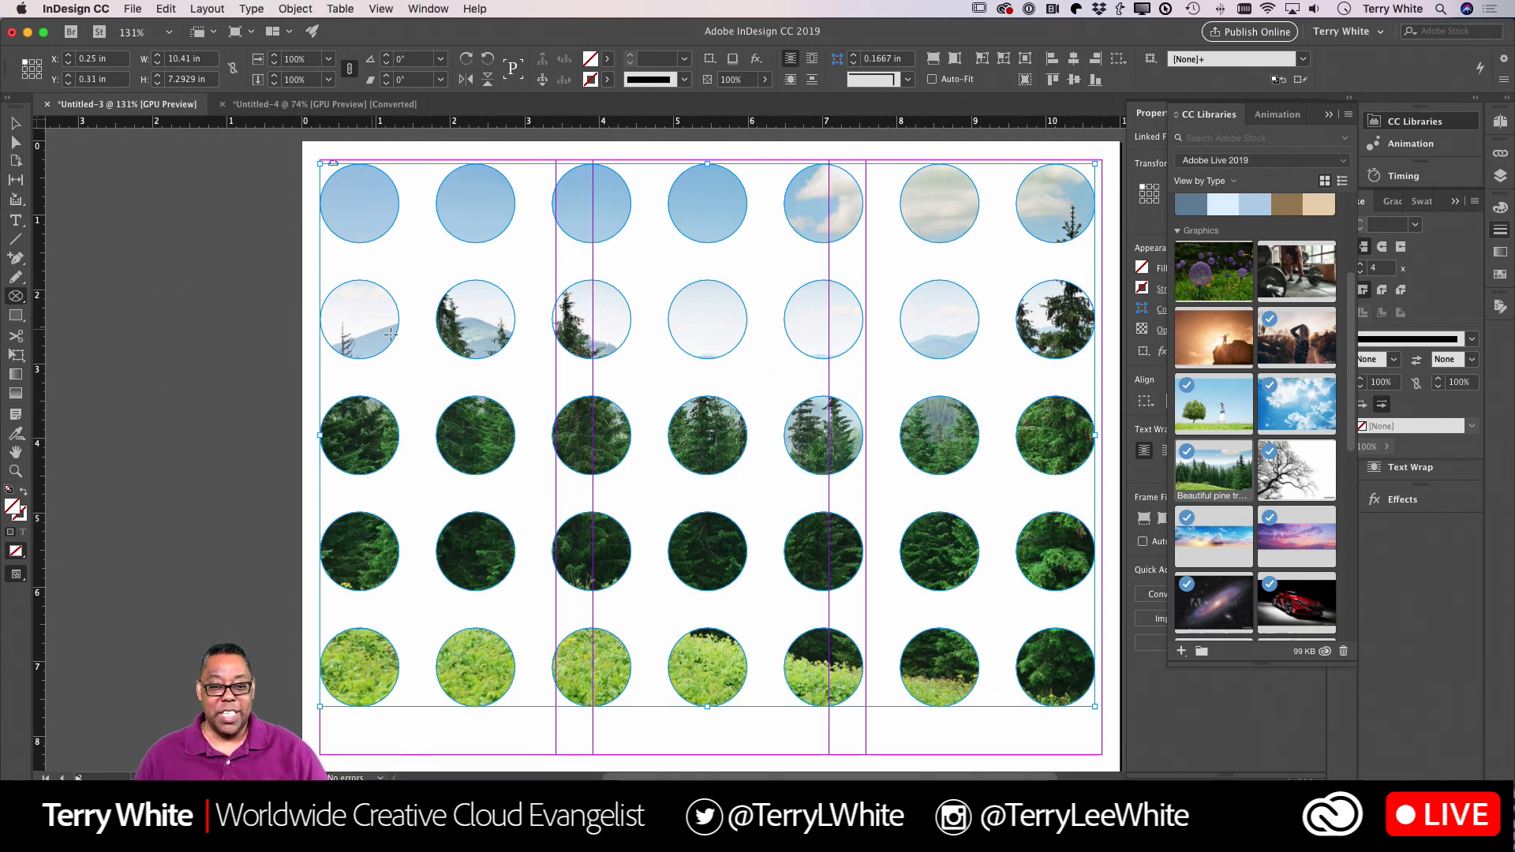
pyautogui.scroll(10, 416, 338)
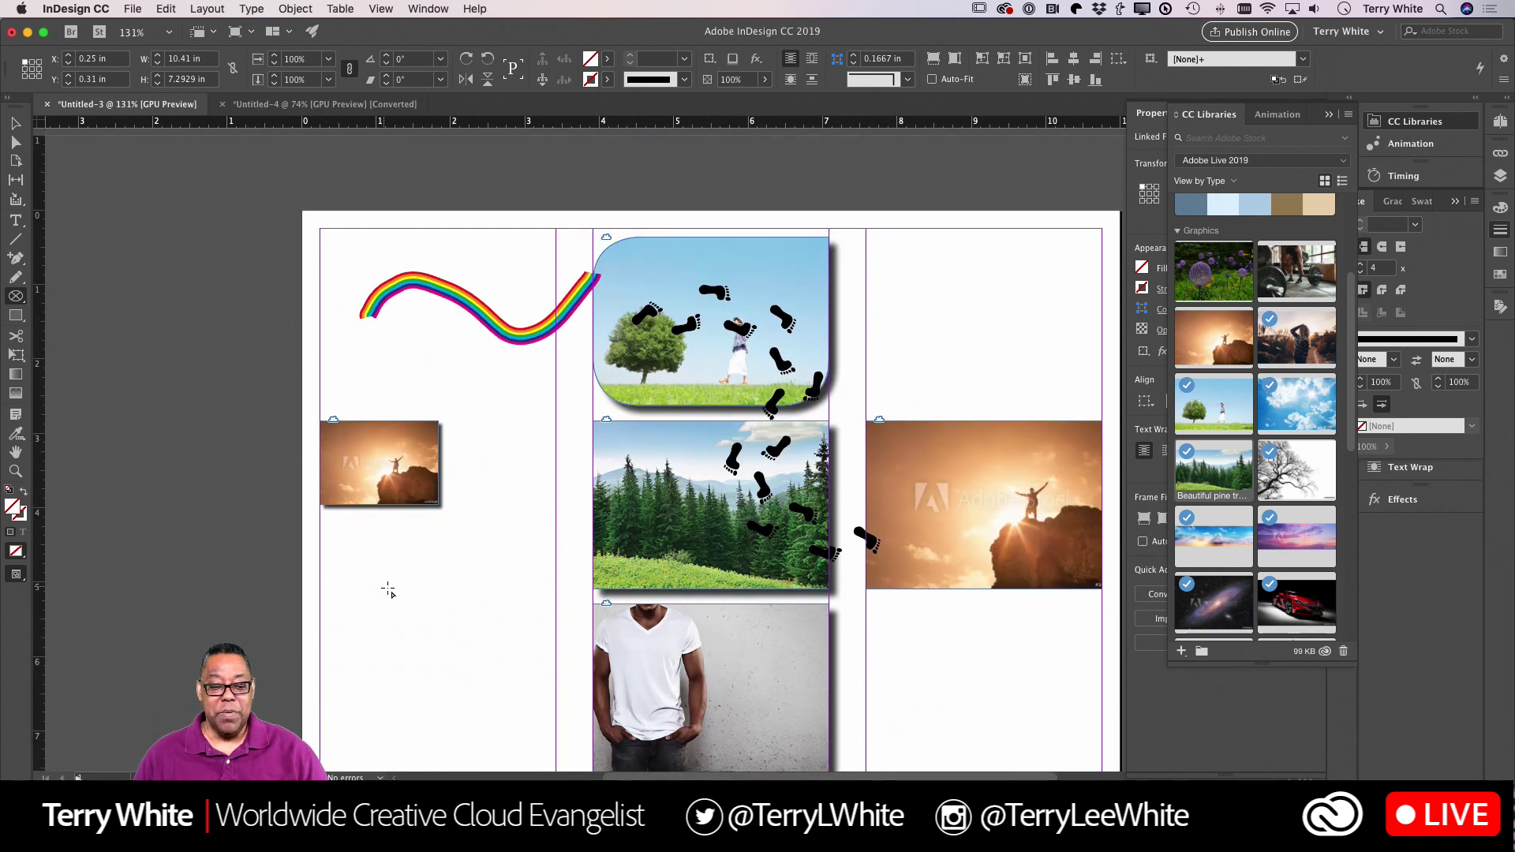
pyautogui.scroll(-2, 300, 552)
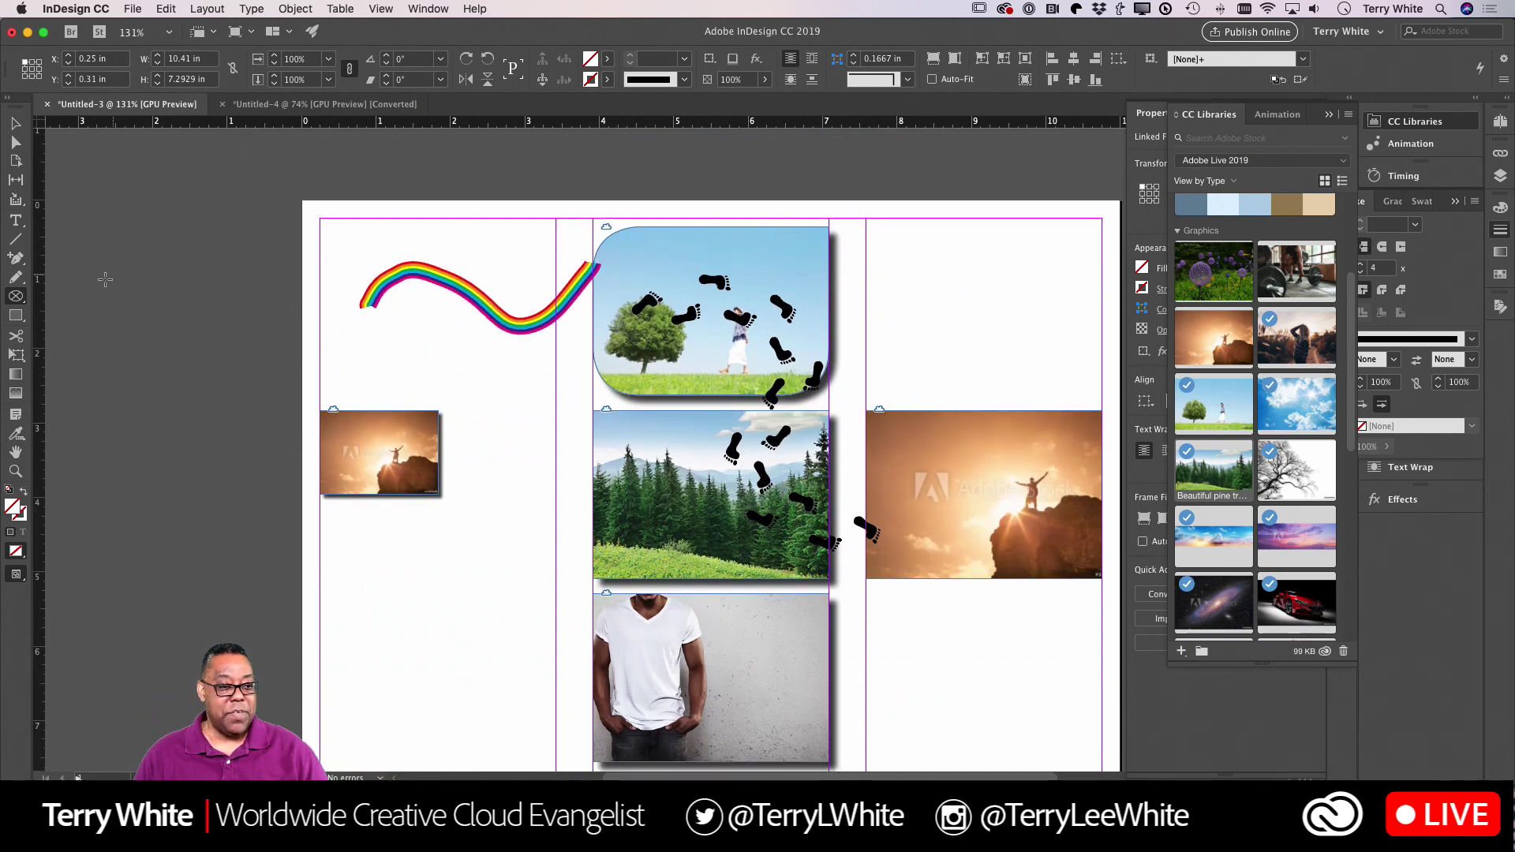
pyautogui.click(17, 301)
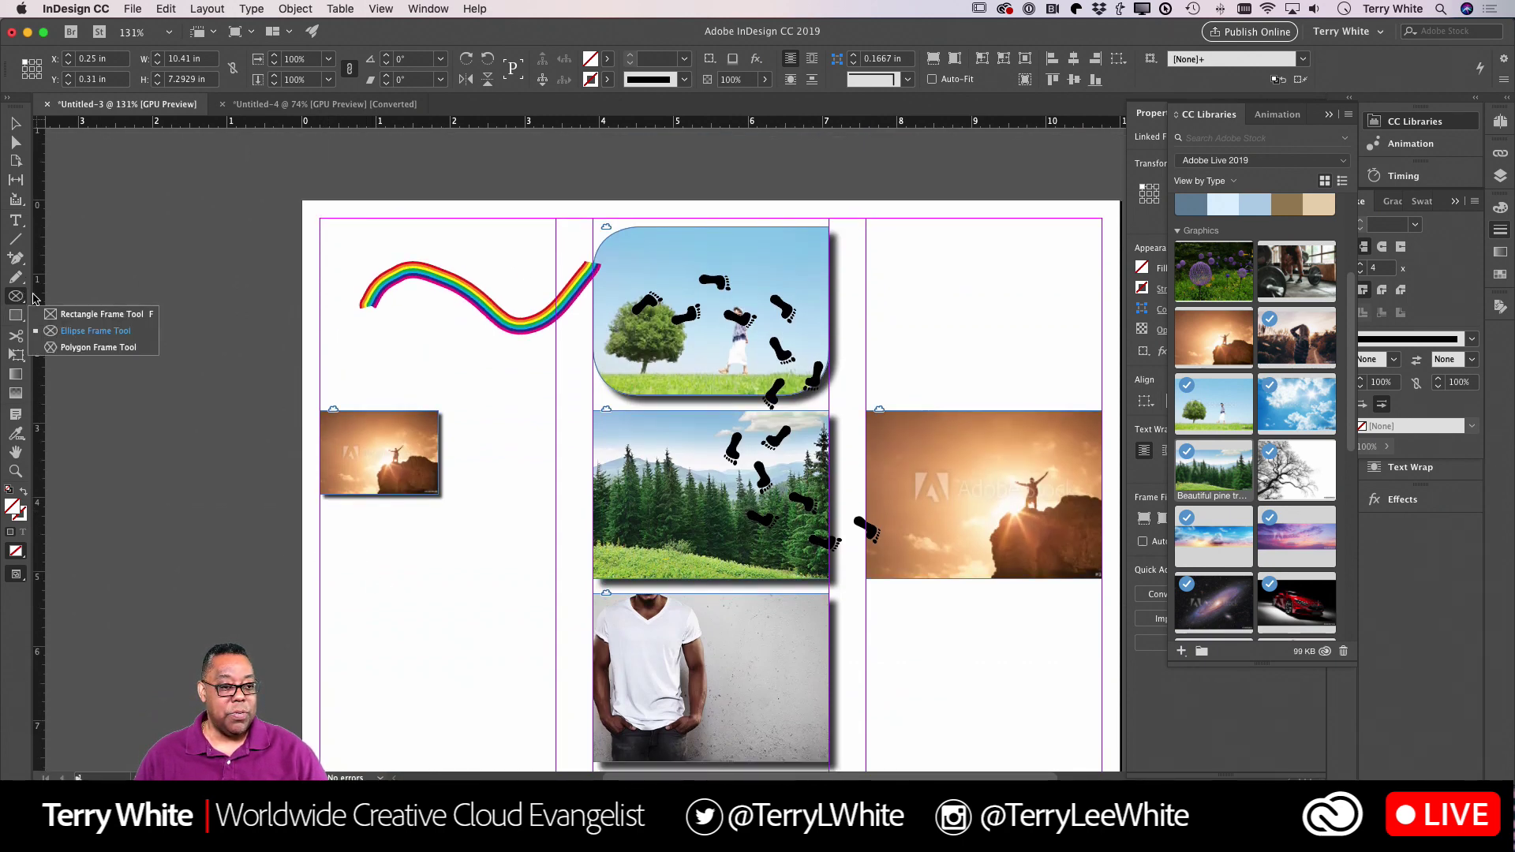
pyautogui.click(87, 314)
pyautogui.moveTo(376, 579); pyautogui.dragTo(552, 727)
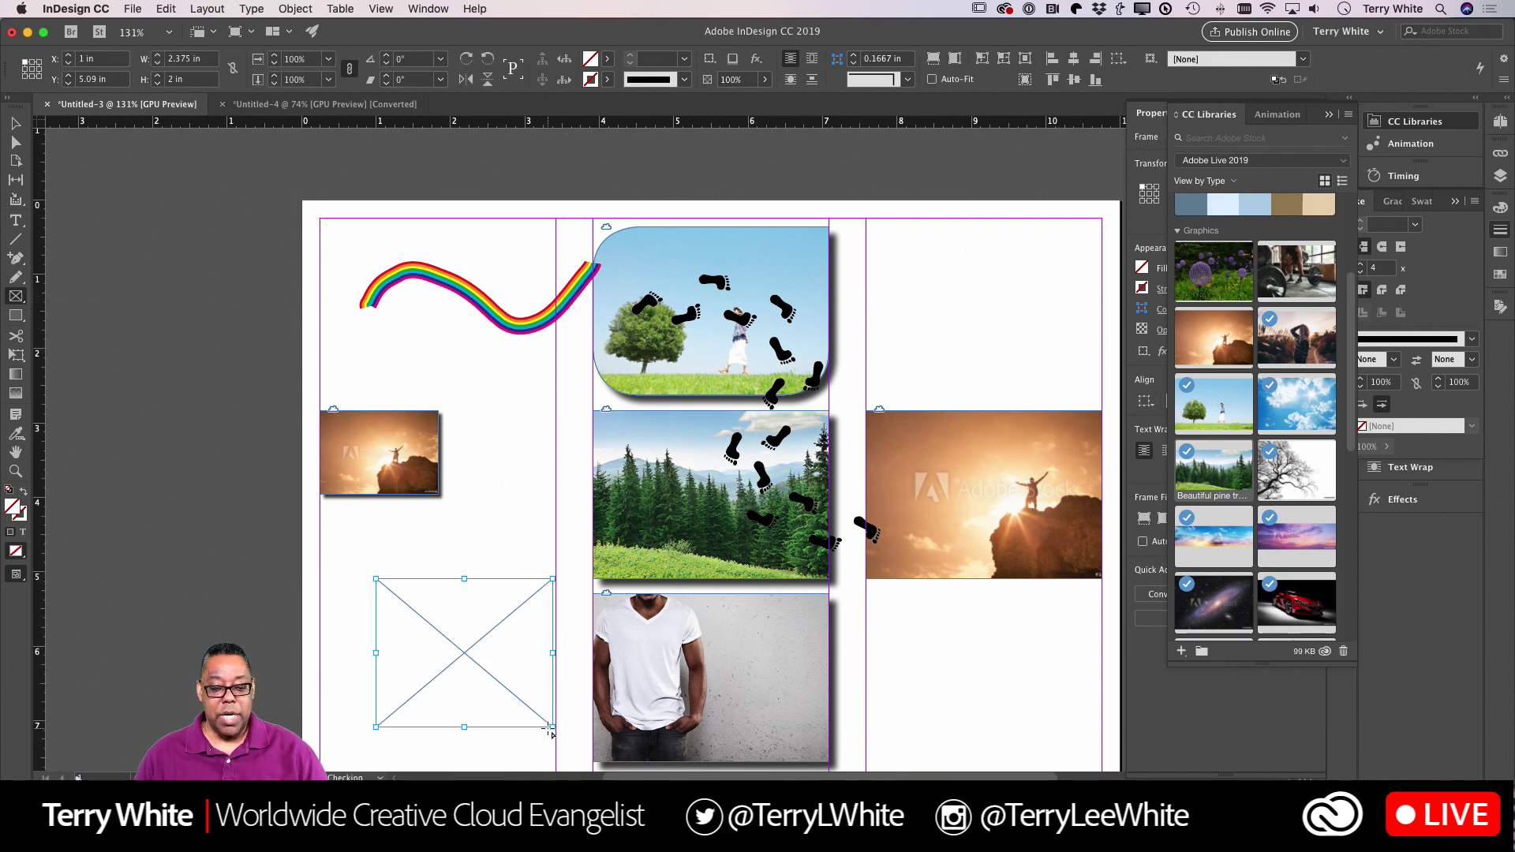
# Fill the new rectangle frame with green (C 85, M 0, Y 87, K 0) and collapse the CC Libraries.
pyautogui.click(19, 514)
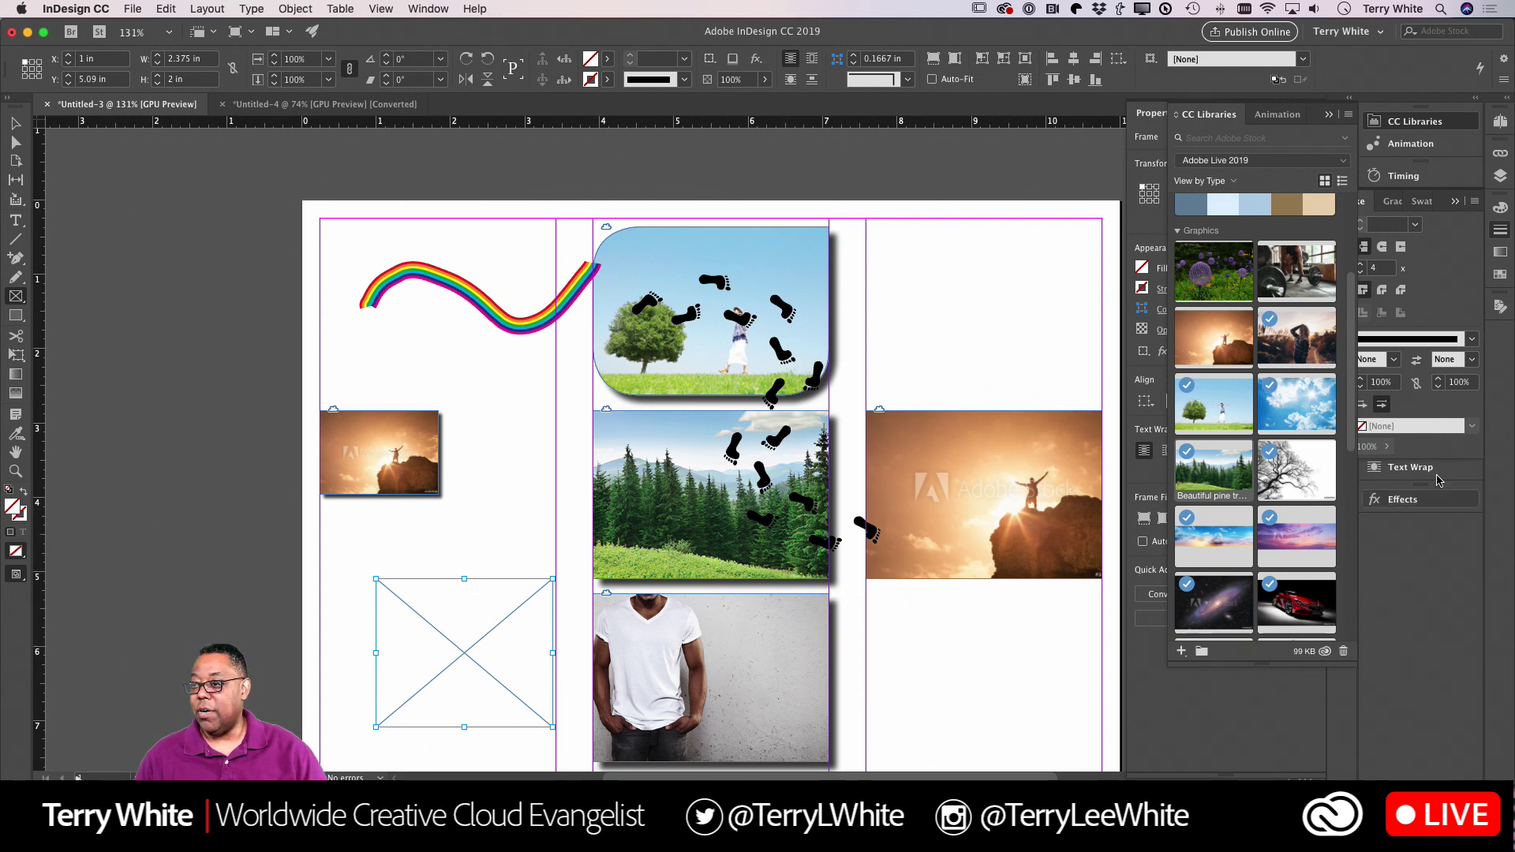
pyautogui.click(1501, 208)
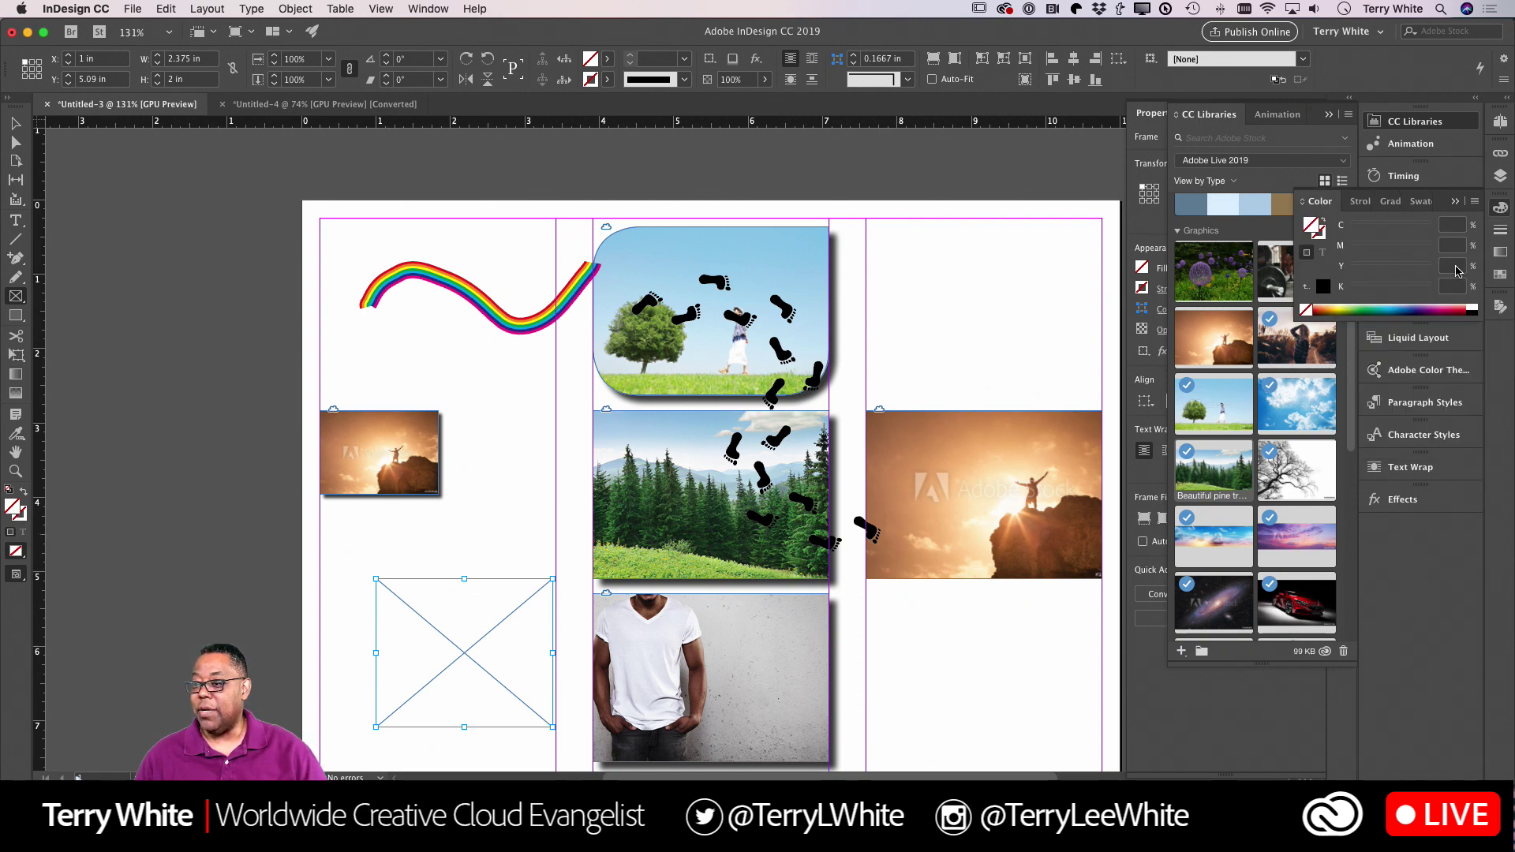
pyautogui.click(1369, 307)
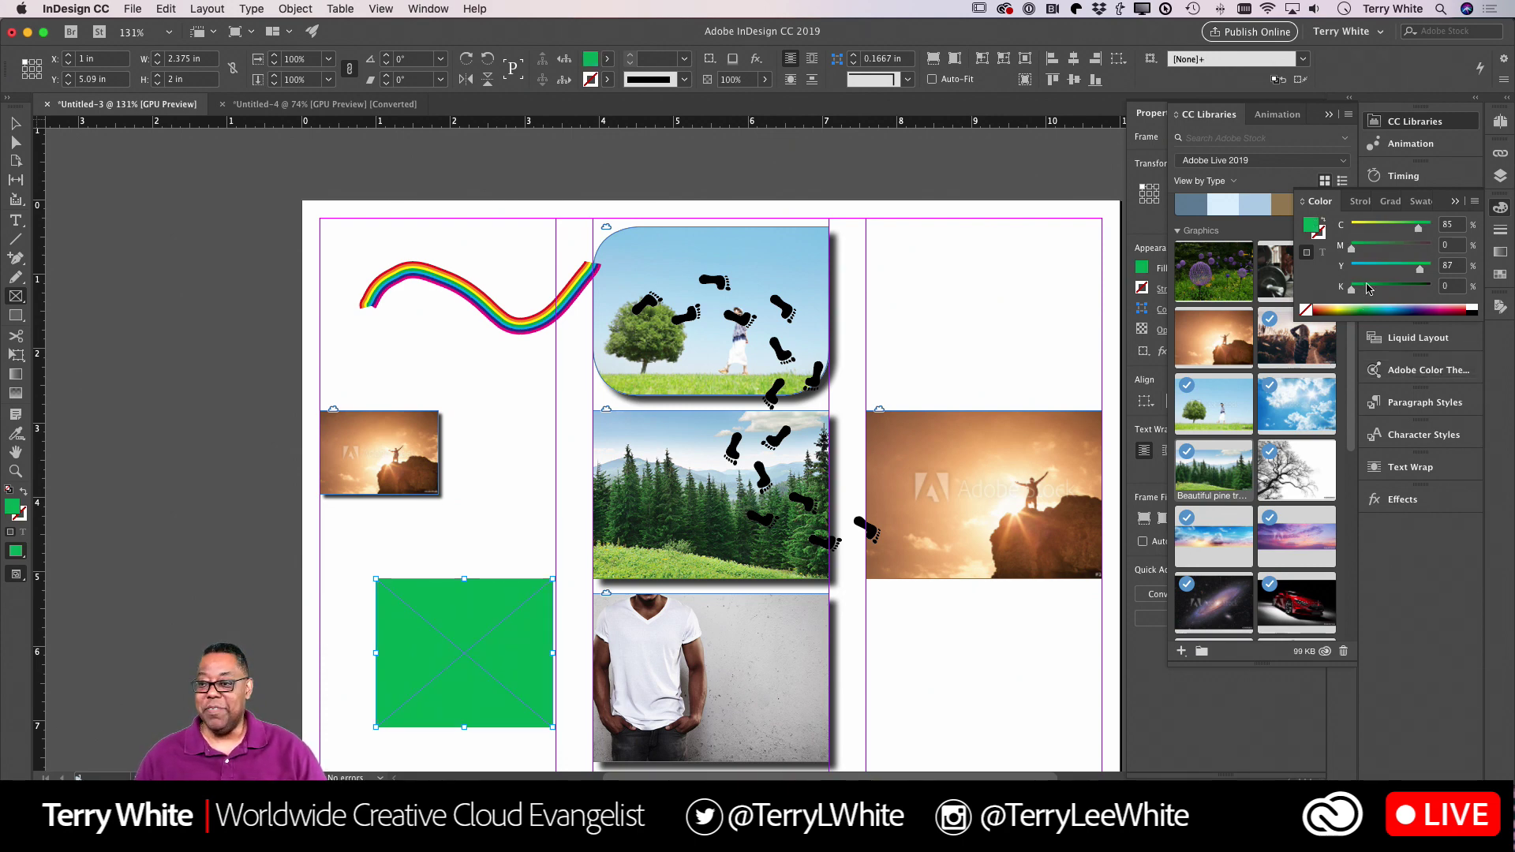
pyautogui.click(1328, 114)
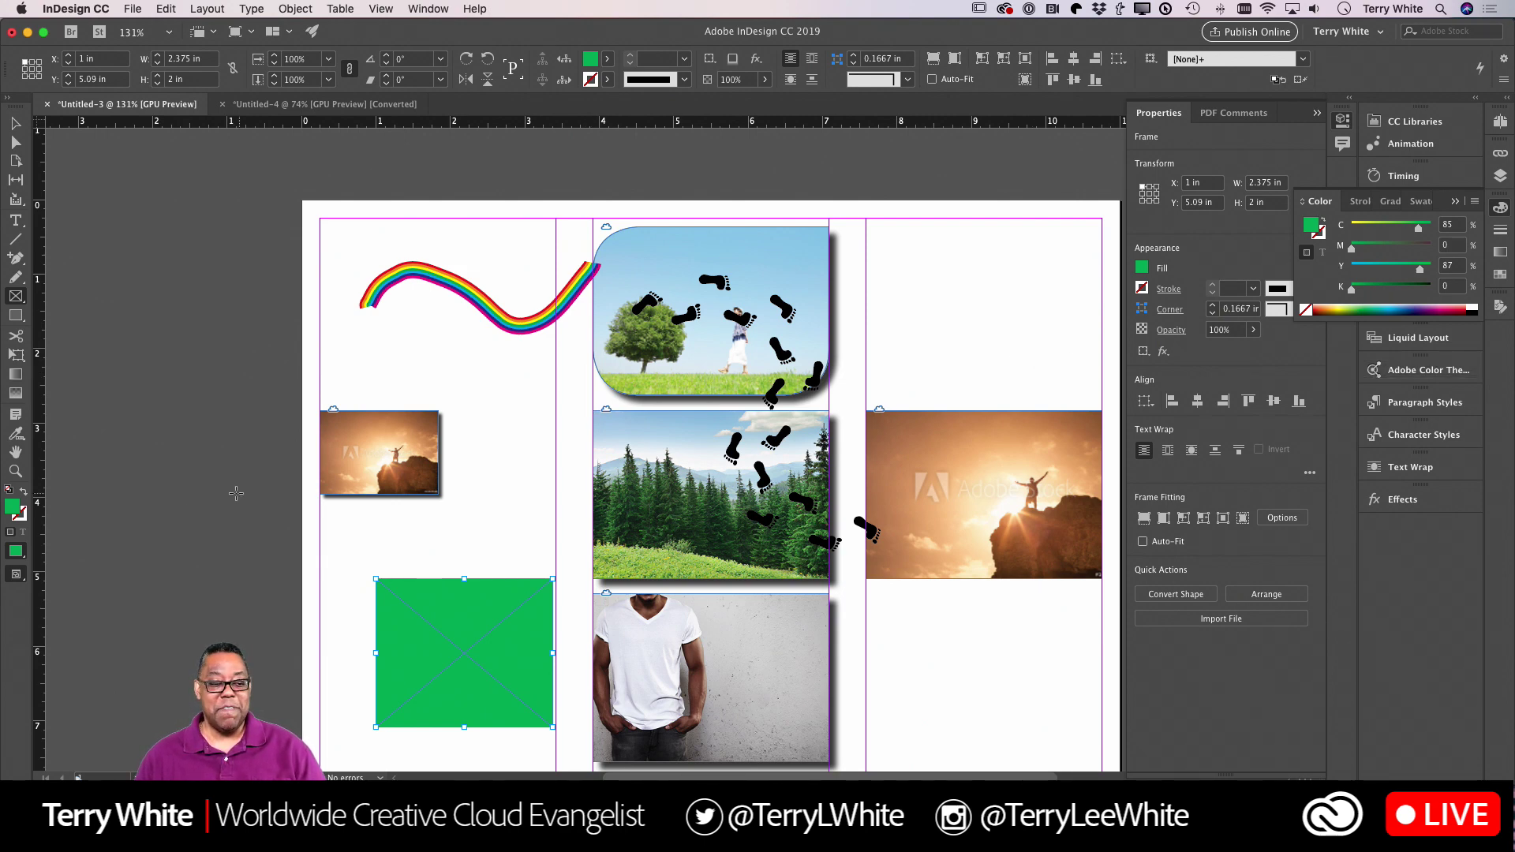
# Recolour the green rectangle's fill to magenta (R 208, G 97, B 193) with the Color Picker.
pyautogui.doubleClick(14, 511)
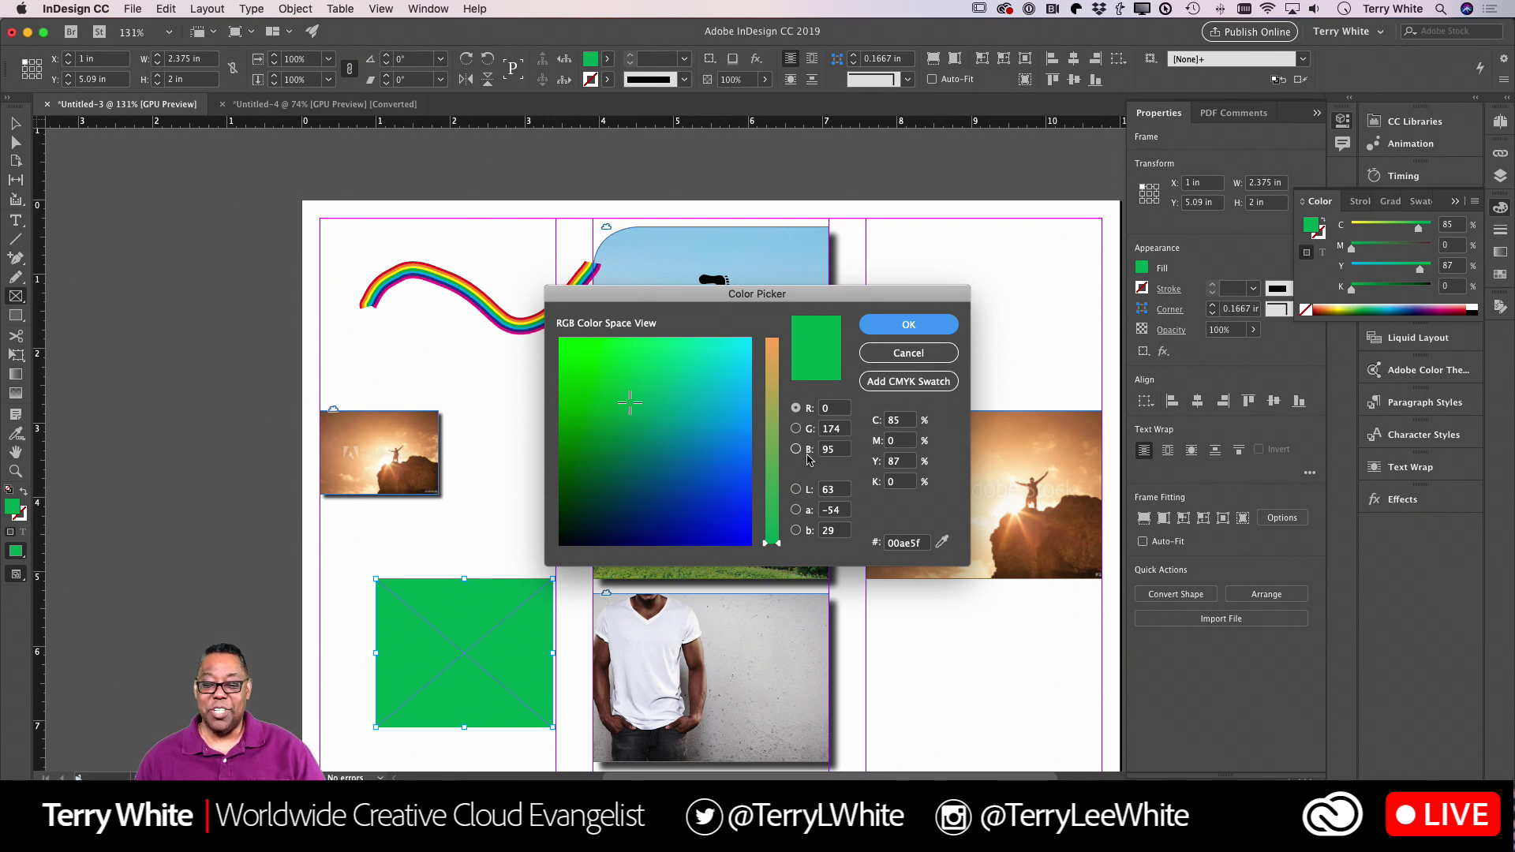
pyautogui.click(687, 442)
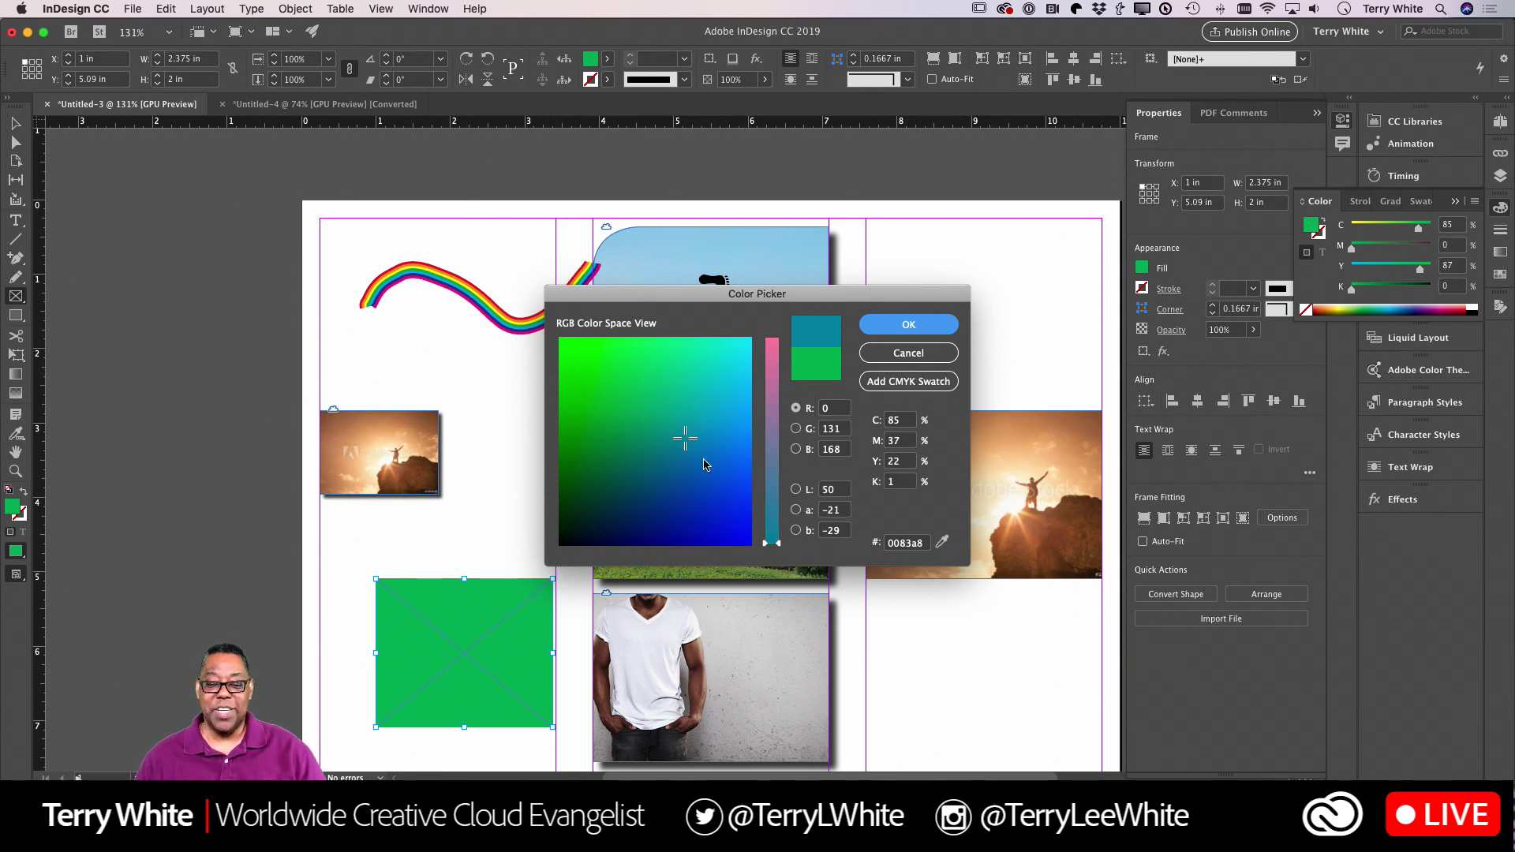
pyautogui.click(704, 466)
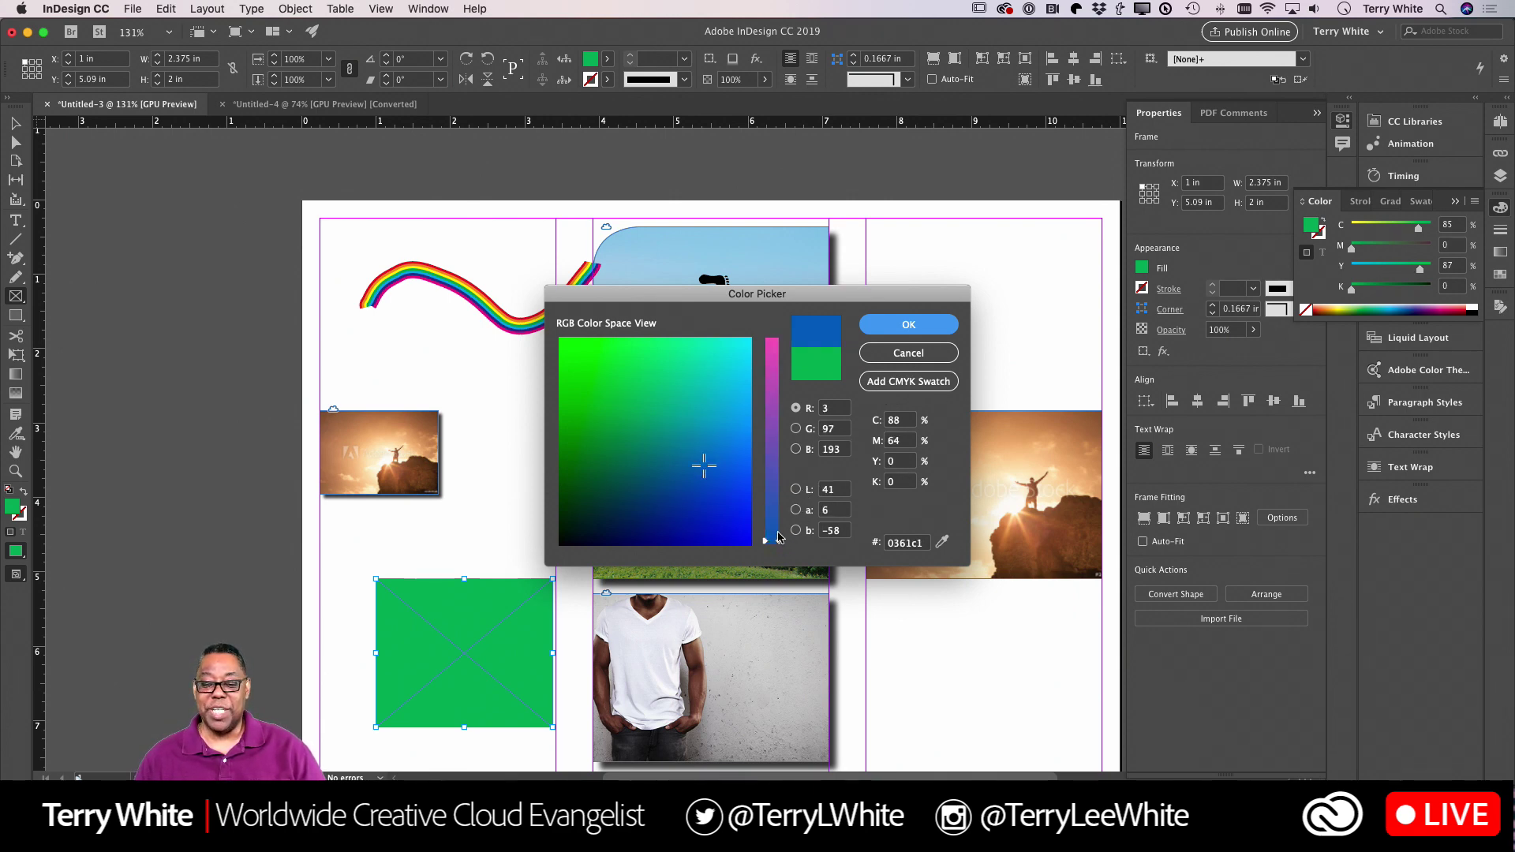
pyautogui.moveTo(776, 543); pyautogui.dragTo(773, 401)
pyautogui.click(772, 377)
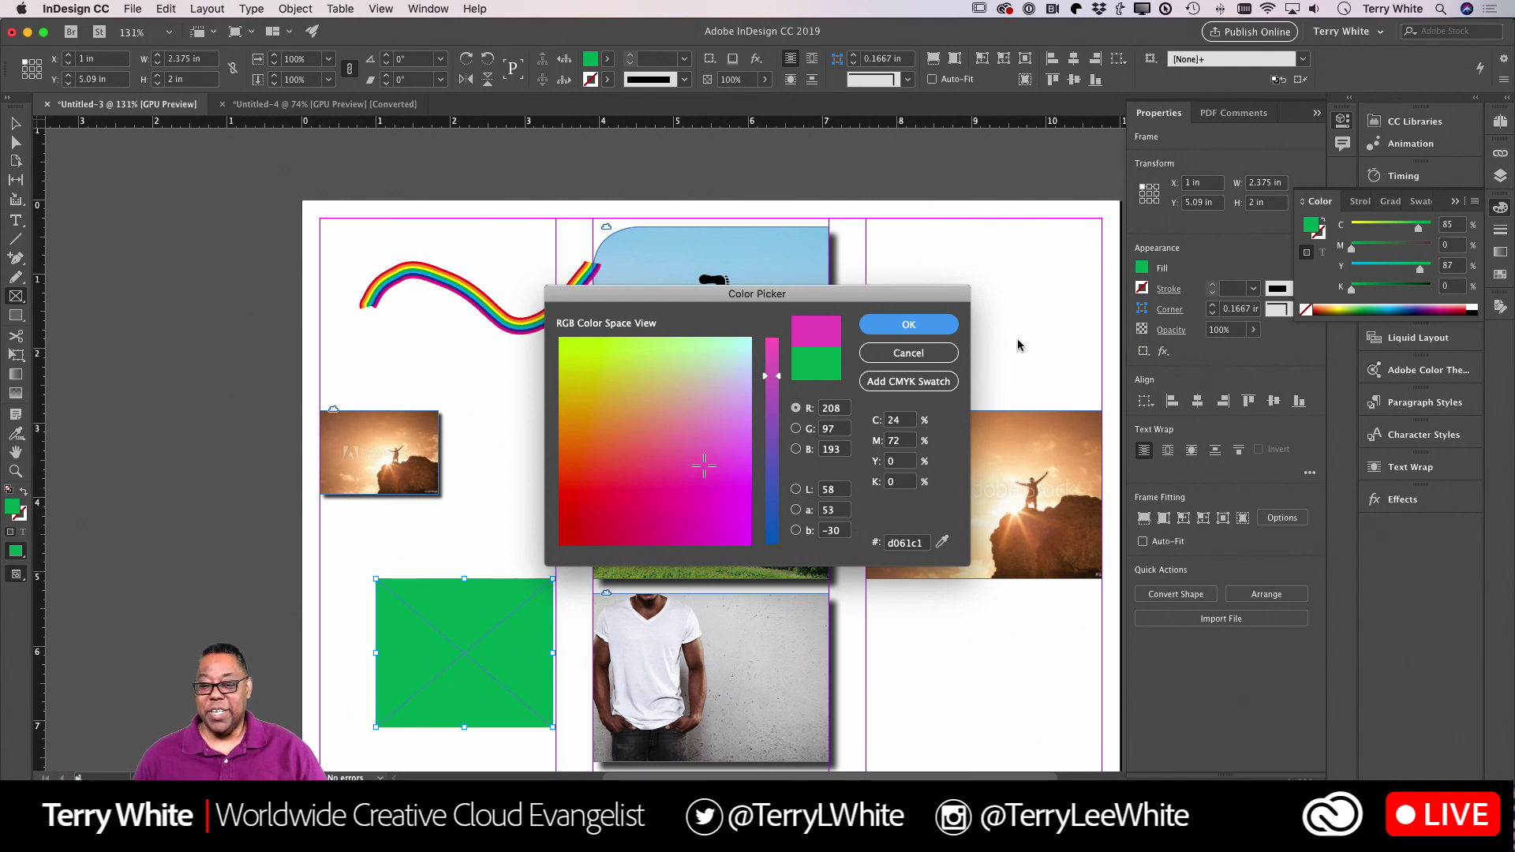
pyautogui.click(906, 327)
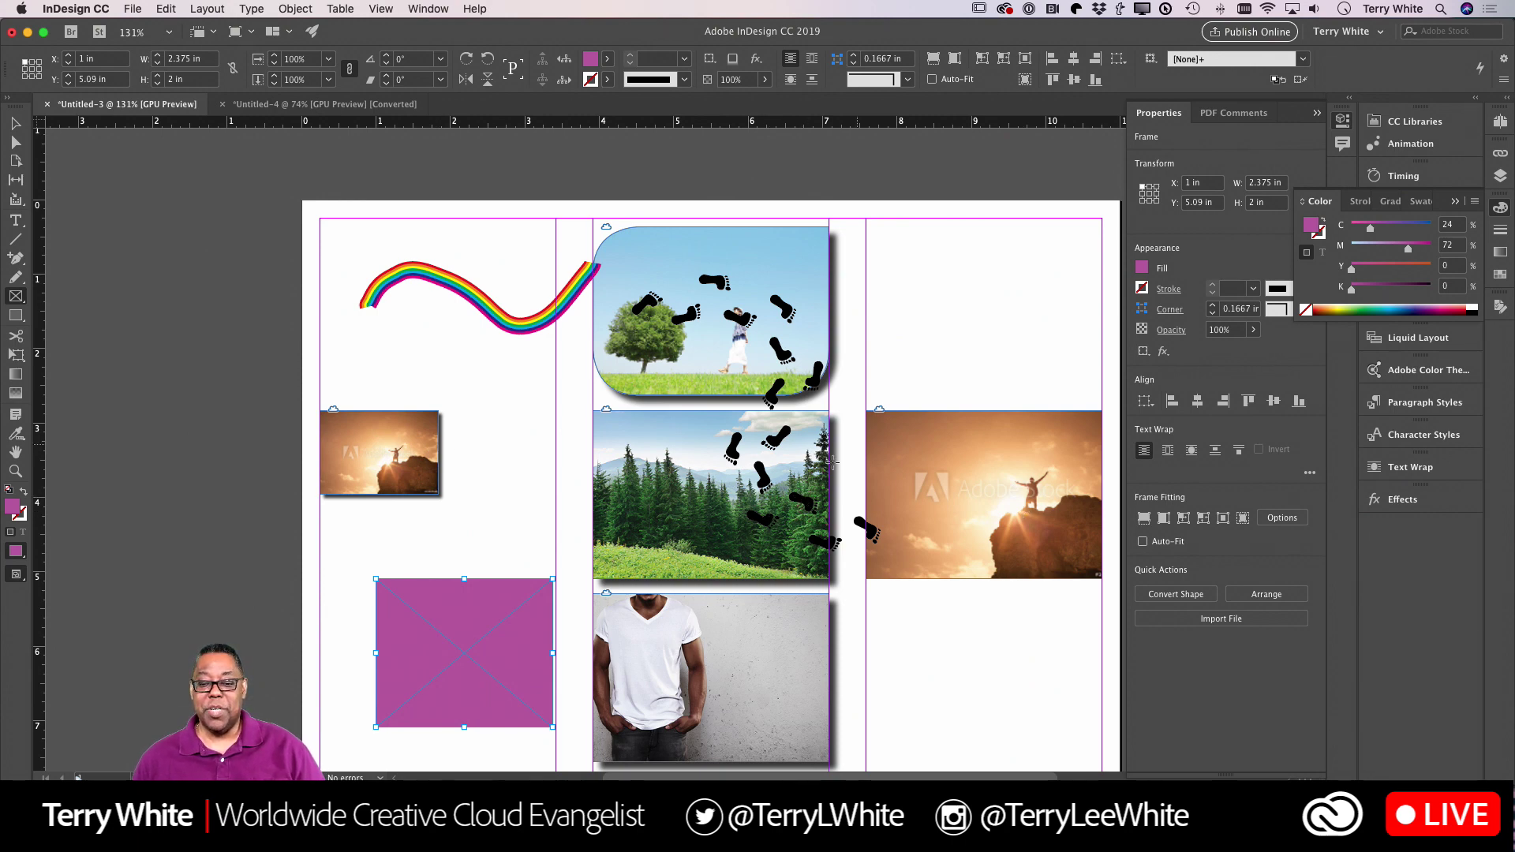
# Copy the drop shadow effect from the small sunset photo in the first column onto the pine forest photo.
pyautogui.click(1412, 506)
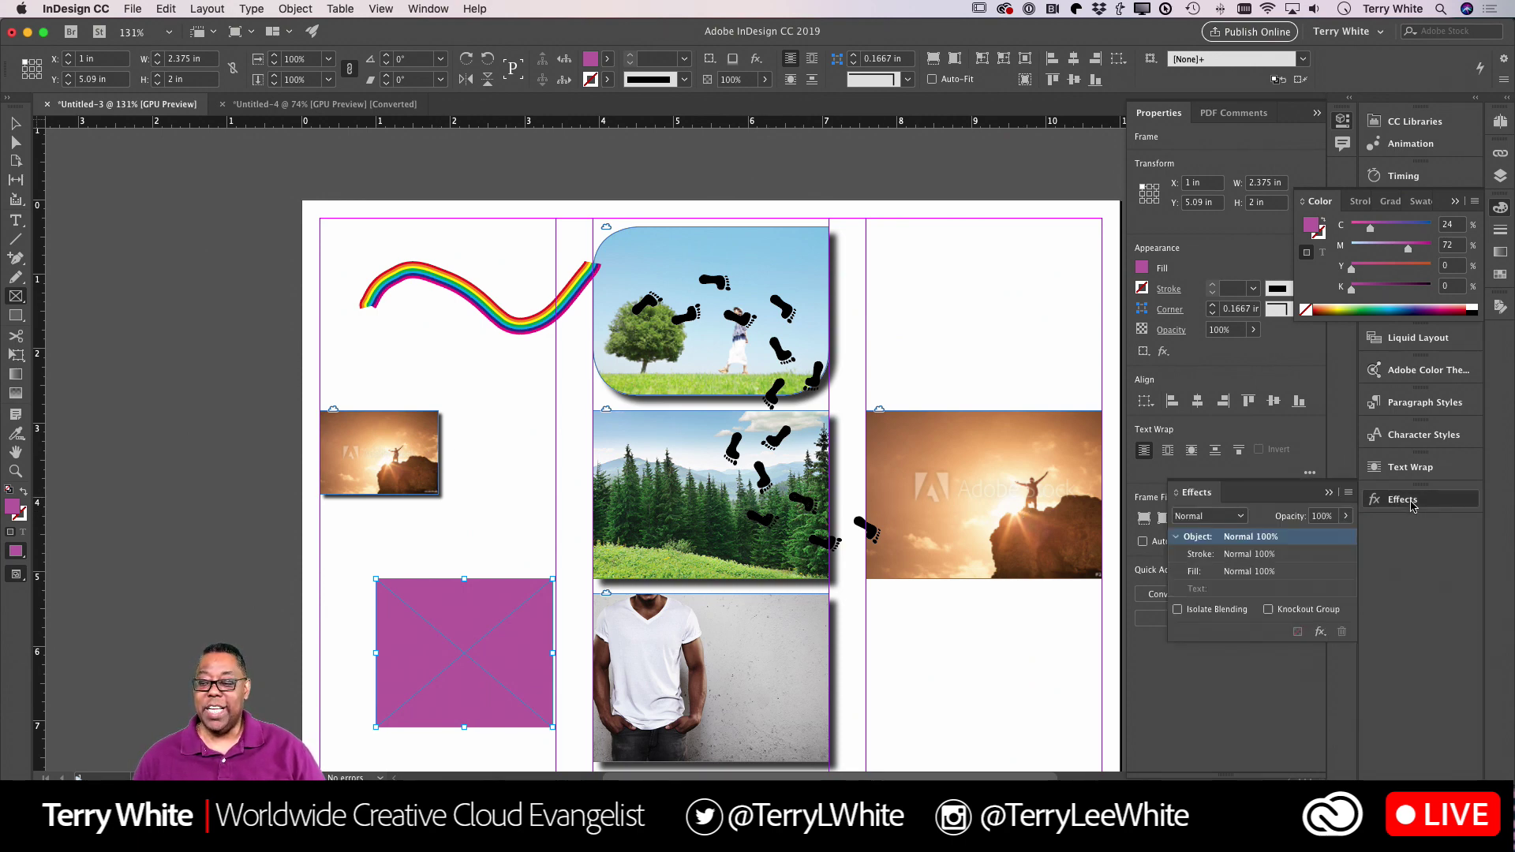
pyautogui.click(15, 123)
pyautogui.click(357, 464)
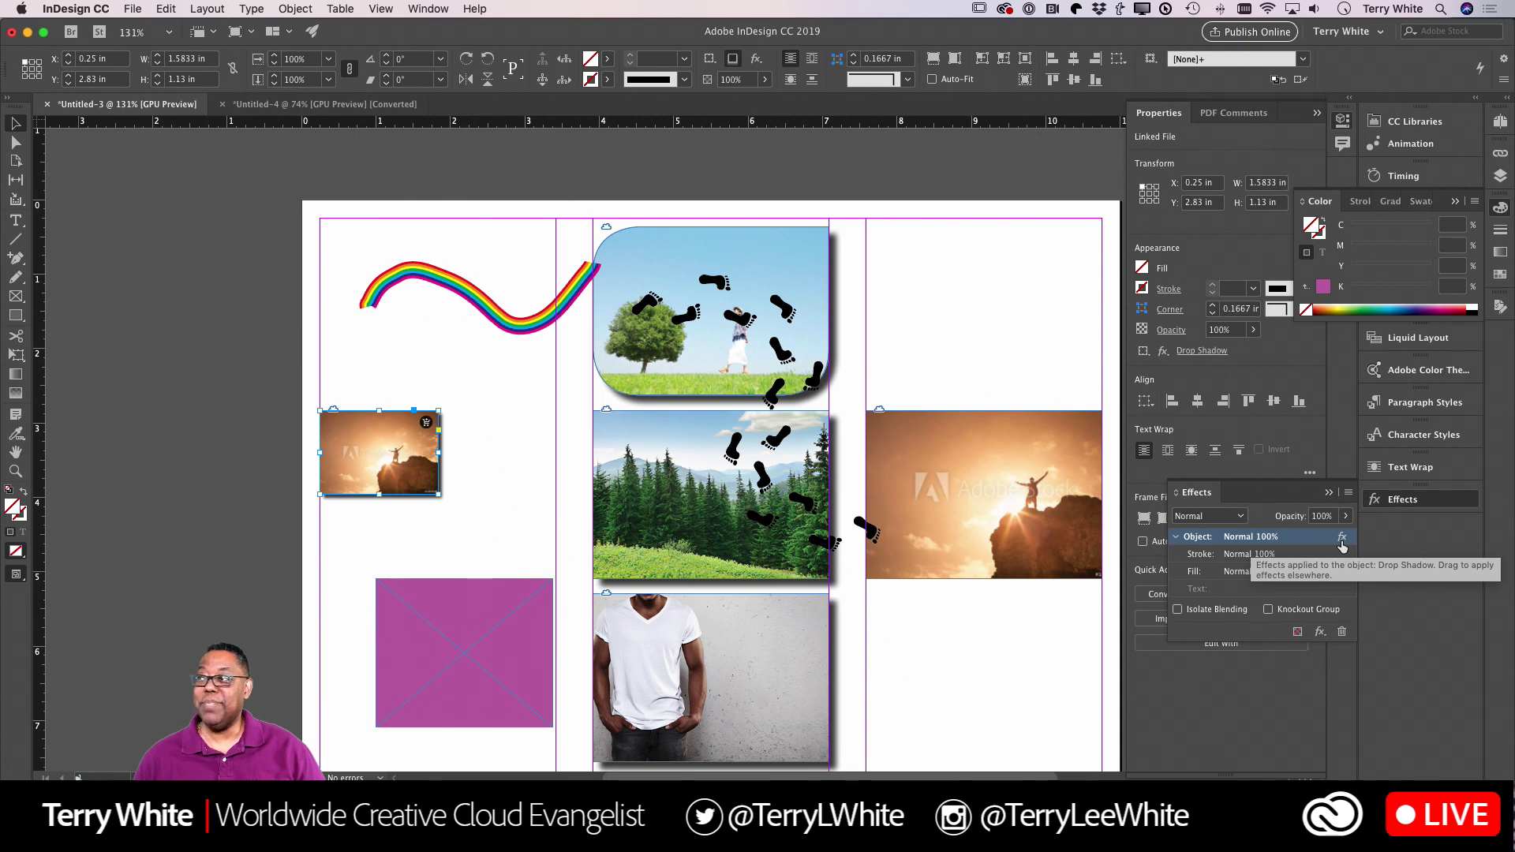
pyautogui.moveTo(1341, 544)
pyautogui.mouseDown()
pyautogui.moveTo(946, 506)
pyautogui.moveTo(453, 430)
pyautogui.moveTo(371, 454)
pyautogui.moveTo(667, 352)
pyautogui.moveTo(675, 493)
pyautogui.mouseUp()
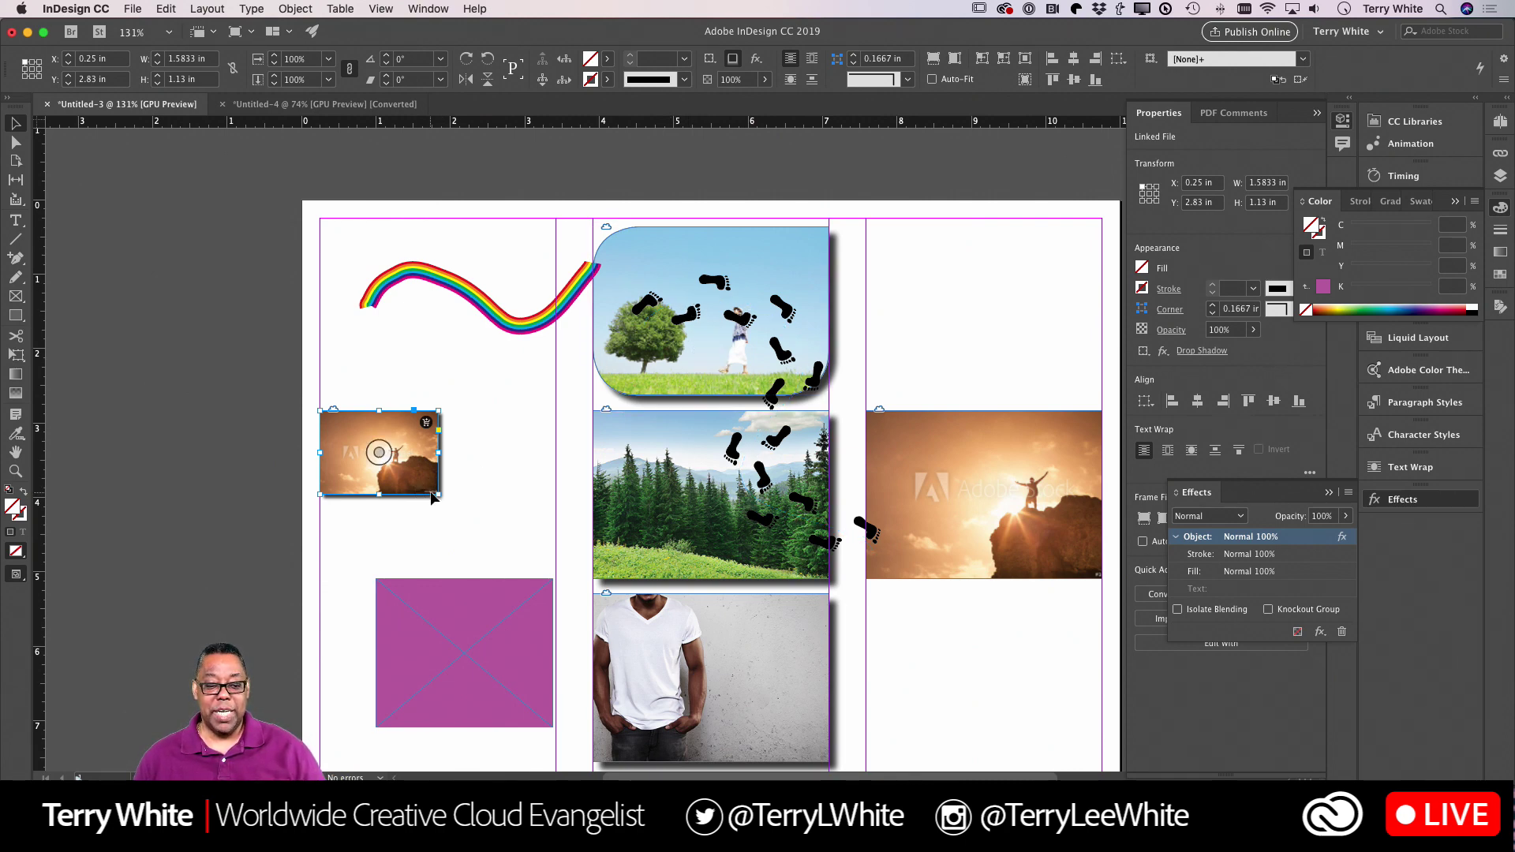
# Scale the small sunset photo to about 1.99 × 1.42 in, try Transform Again on the three middle-column photos, and undo that repeat.
pyautogui.moveTo(440, 494); pyautogui.dragTo(468, 518)
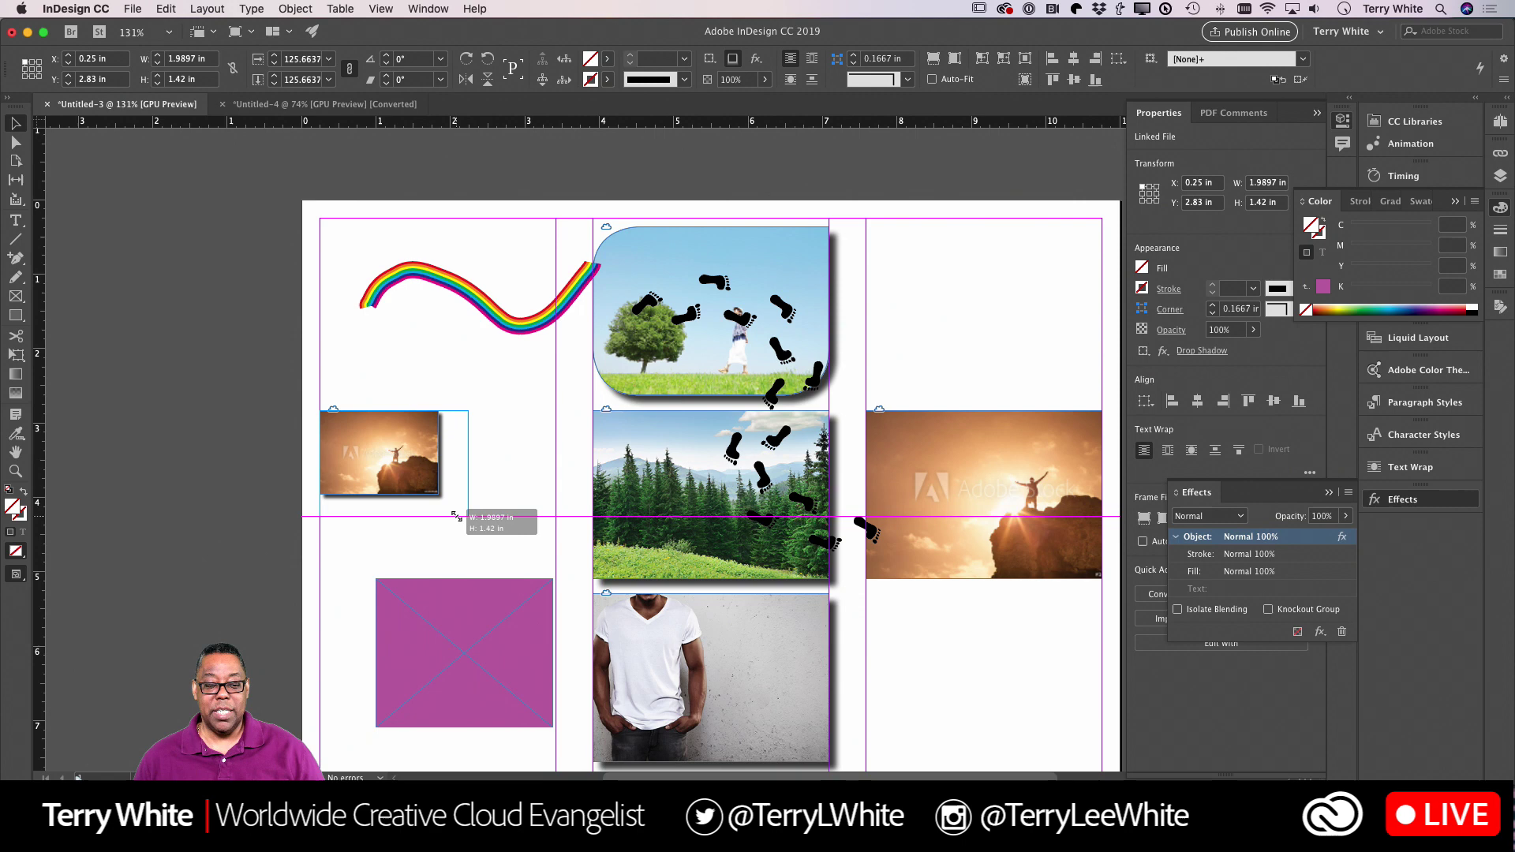
pyautogui.click(689, 335)
pyautogui.keyDown('shift'); pyautogui.click(676, 486); pyautogui.keyUp('shift')
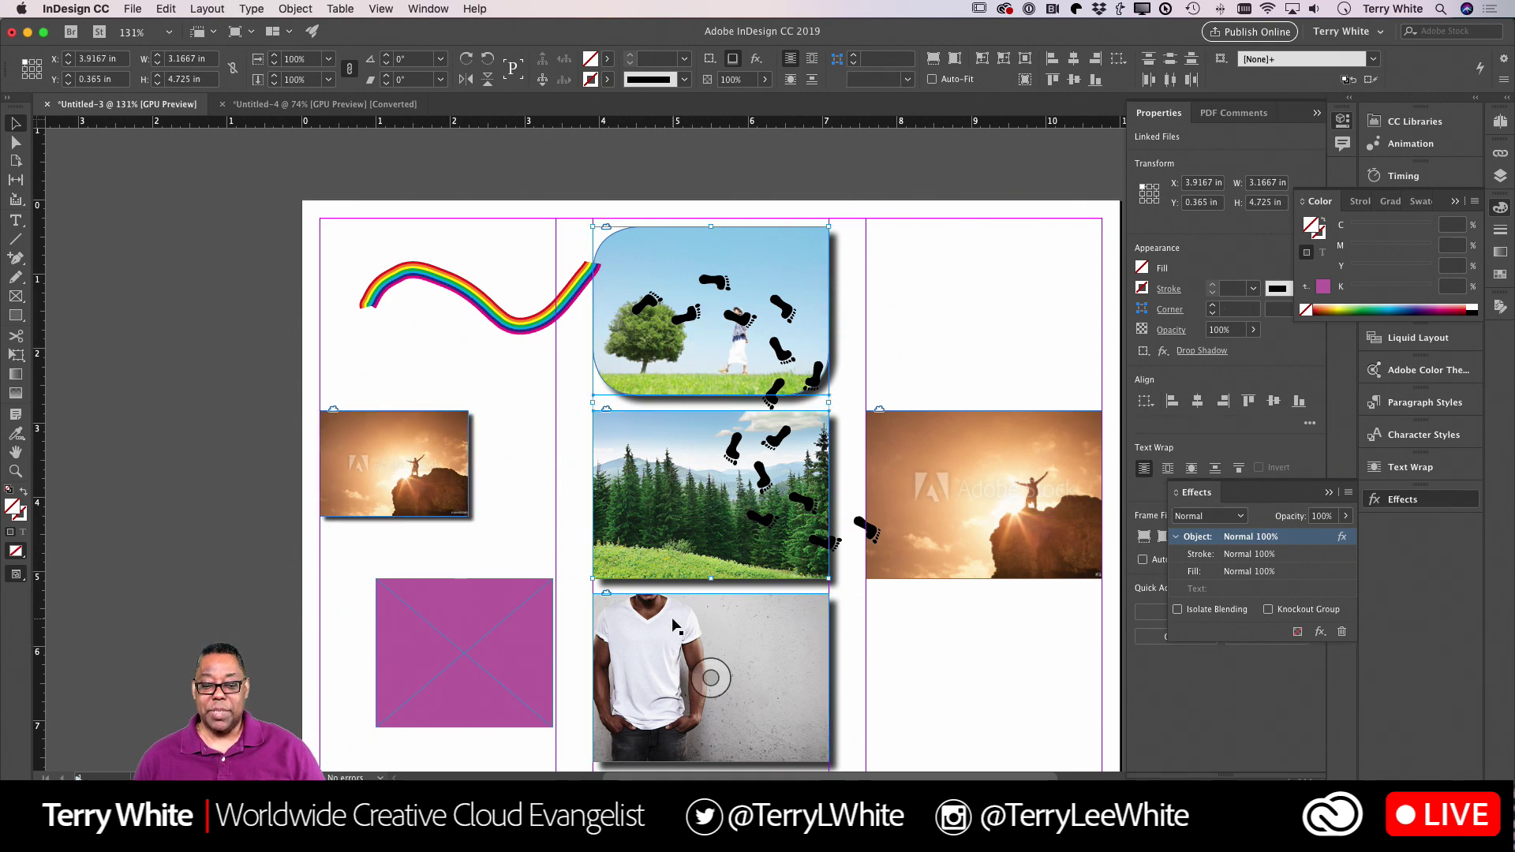
pyautogui.keyDown('shift'); pyautogui.click(669, 620); pyautogui.keyUp('shift')
pyautogui.click(295, 8)
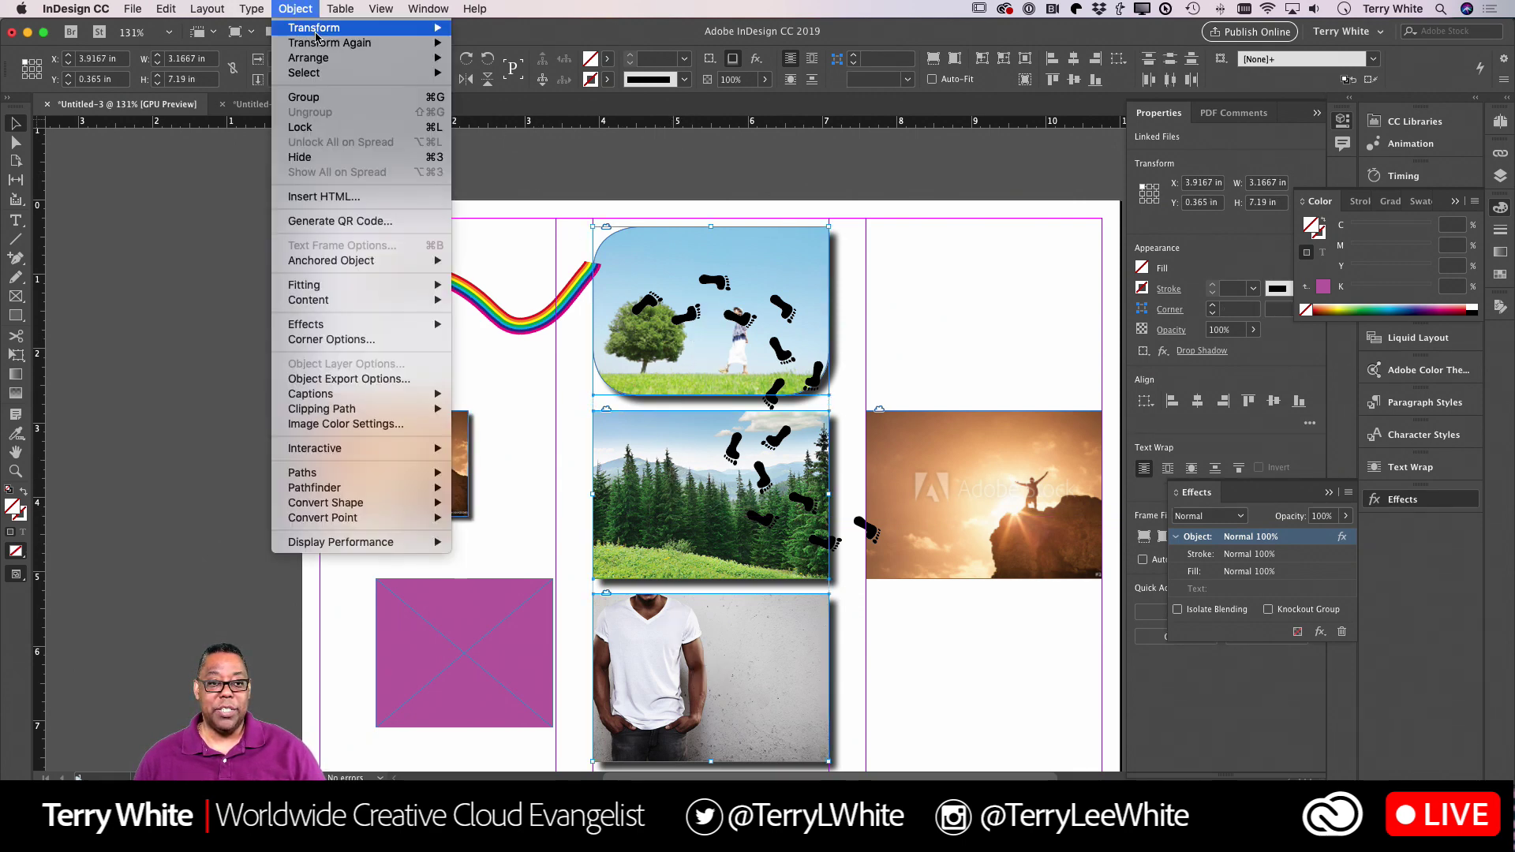
pyautogui.moveTo(333, 35)
pyautogui.moveTo(430, 44)
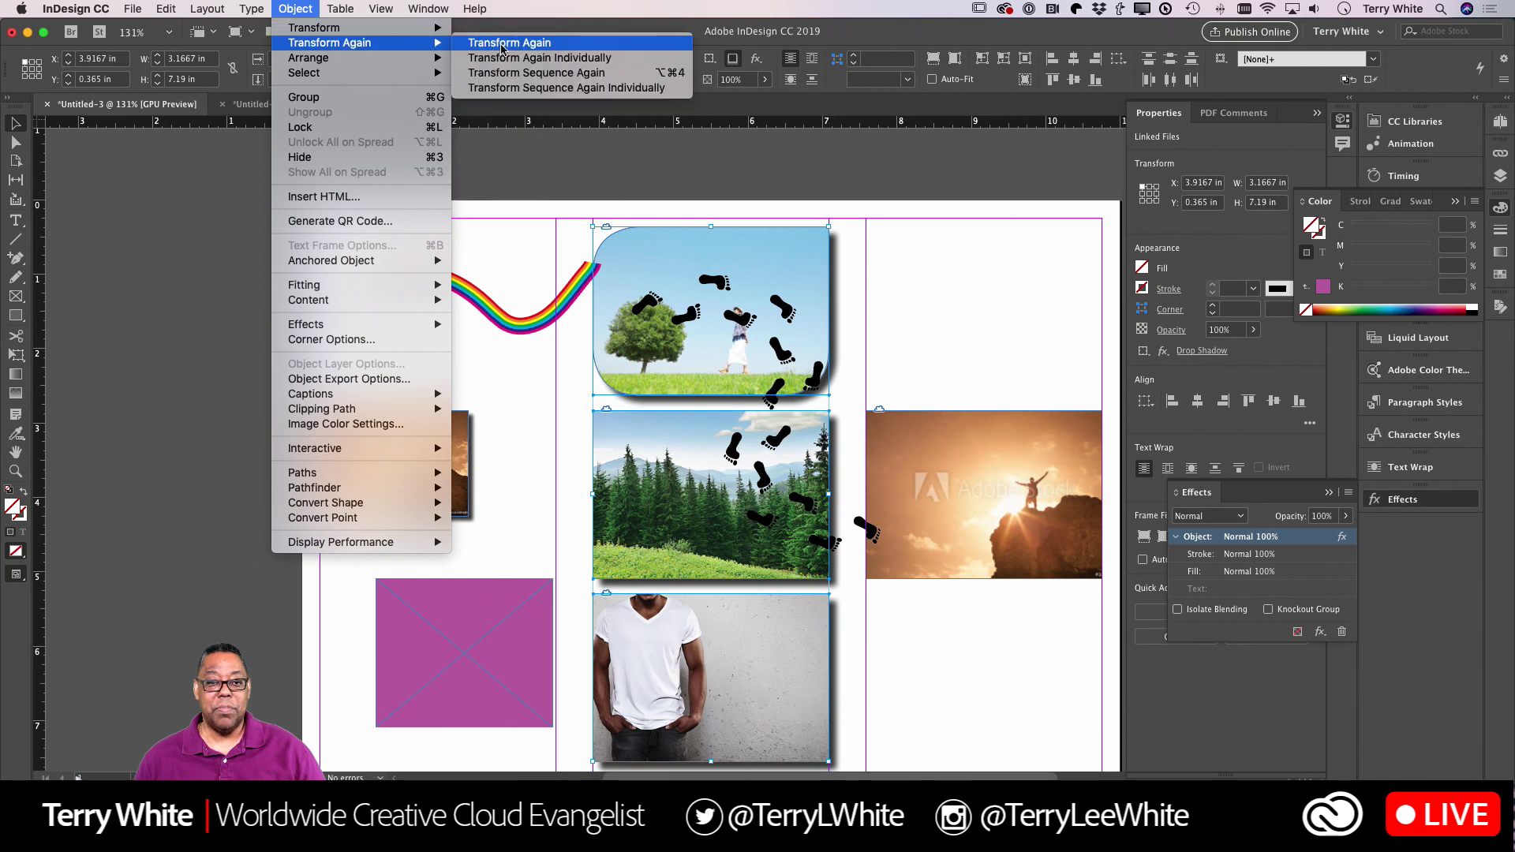
pyautogui.click(516, 44)
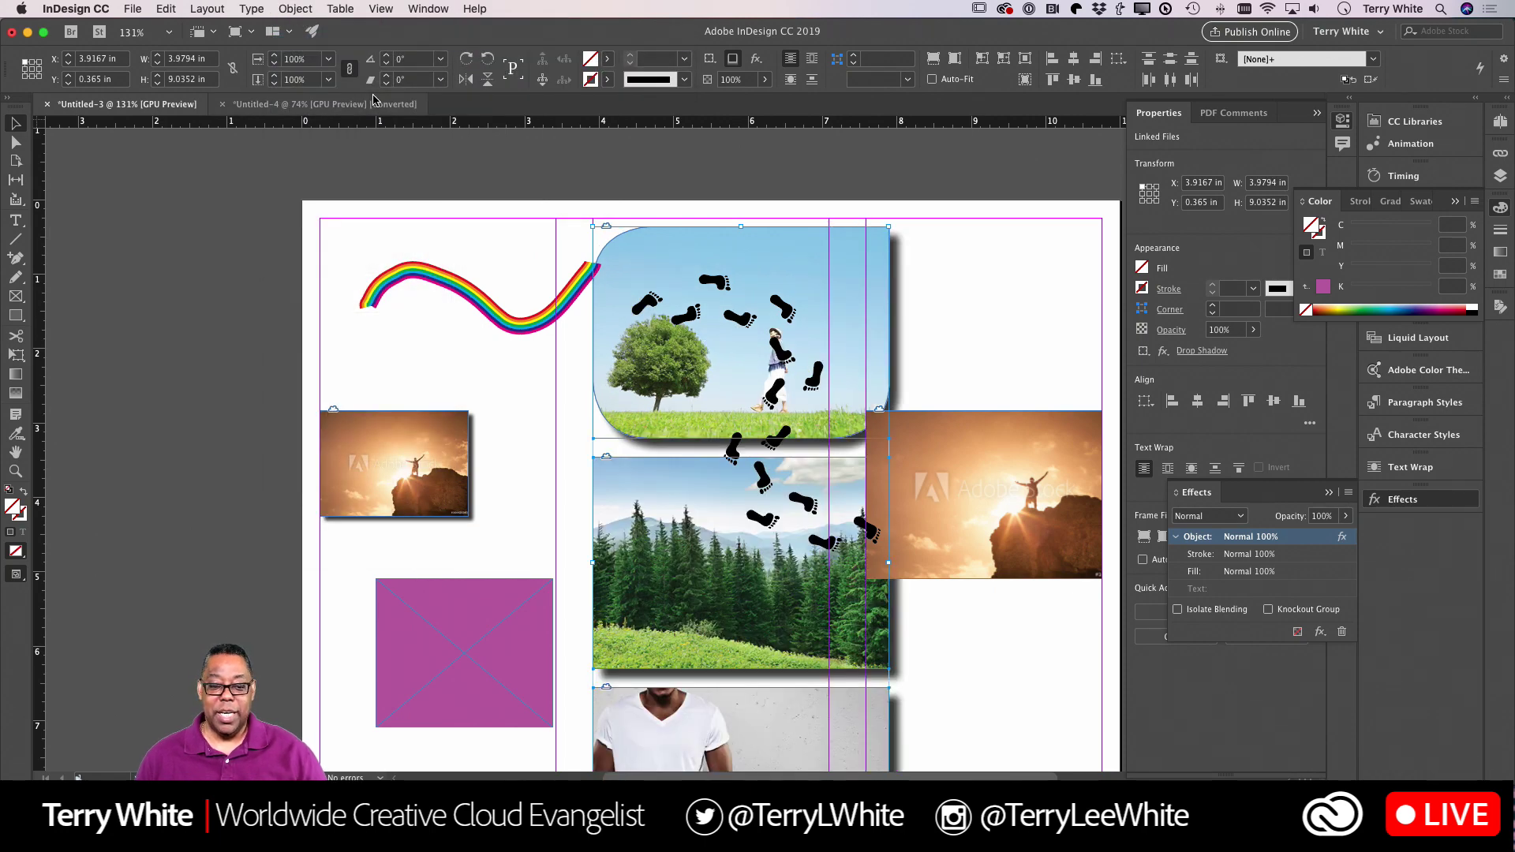
pyautogui.press('super+z')
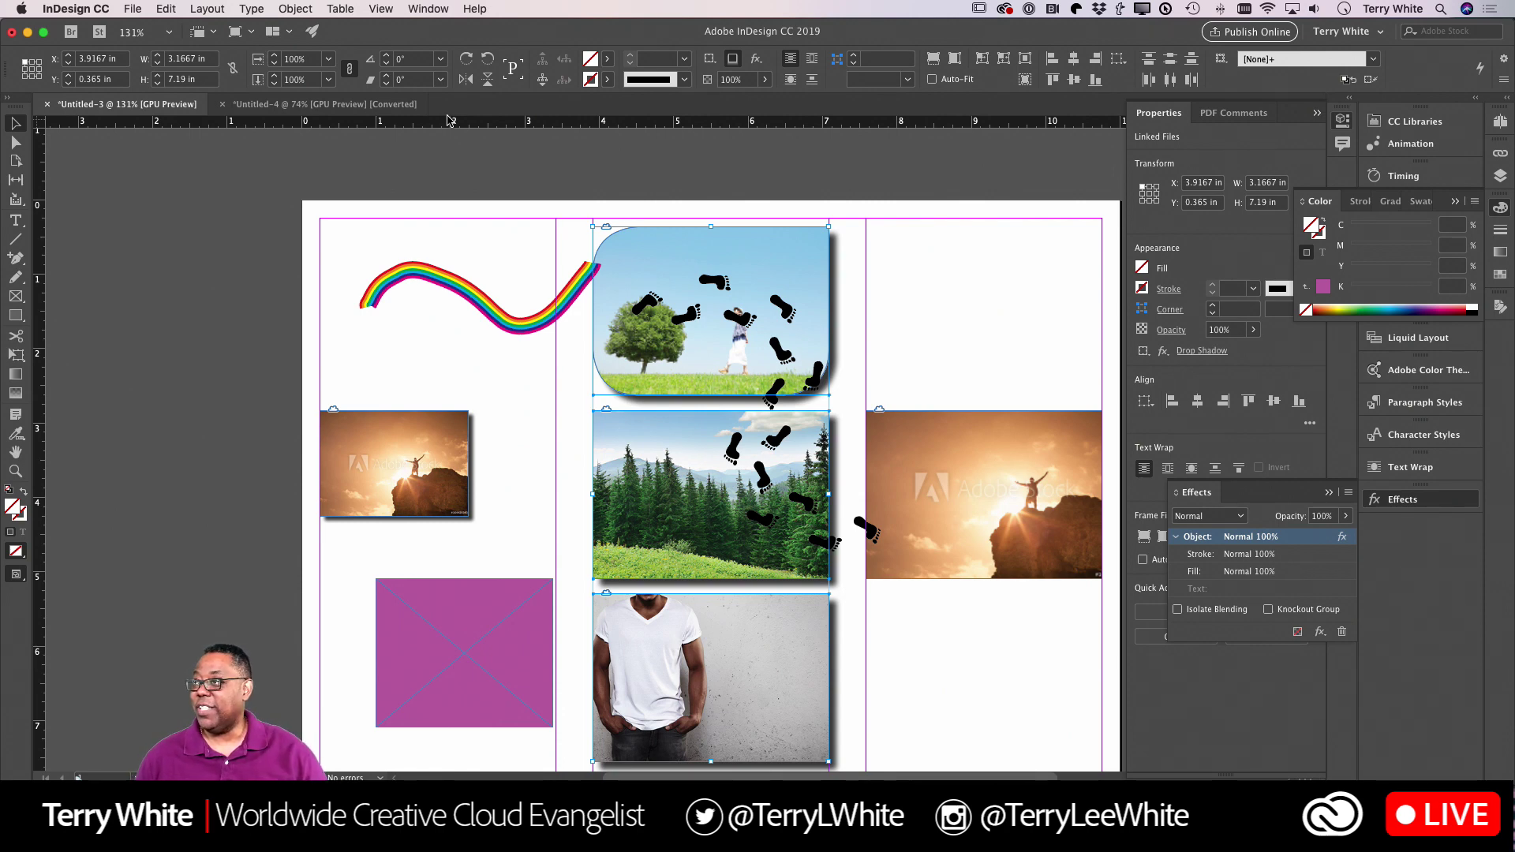
# Enlarge the first-column sunset photo to about 3.17 × 2.26 in, round its corners heavily, and deselect it.
pyautogui.click(454, 446)
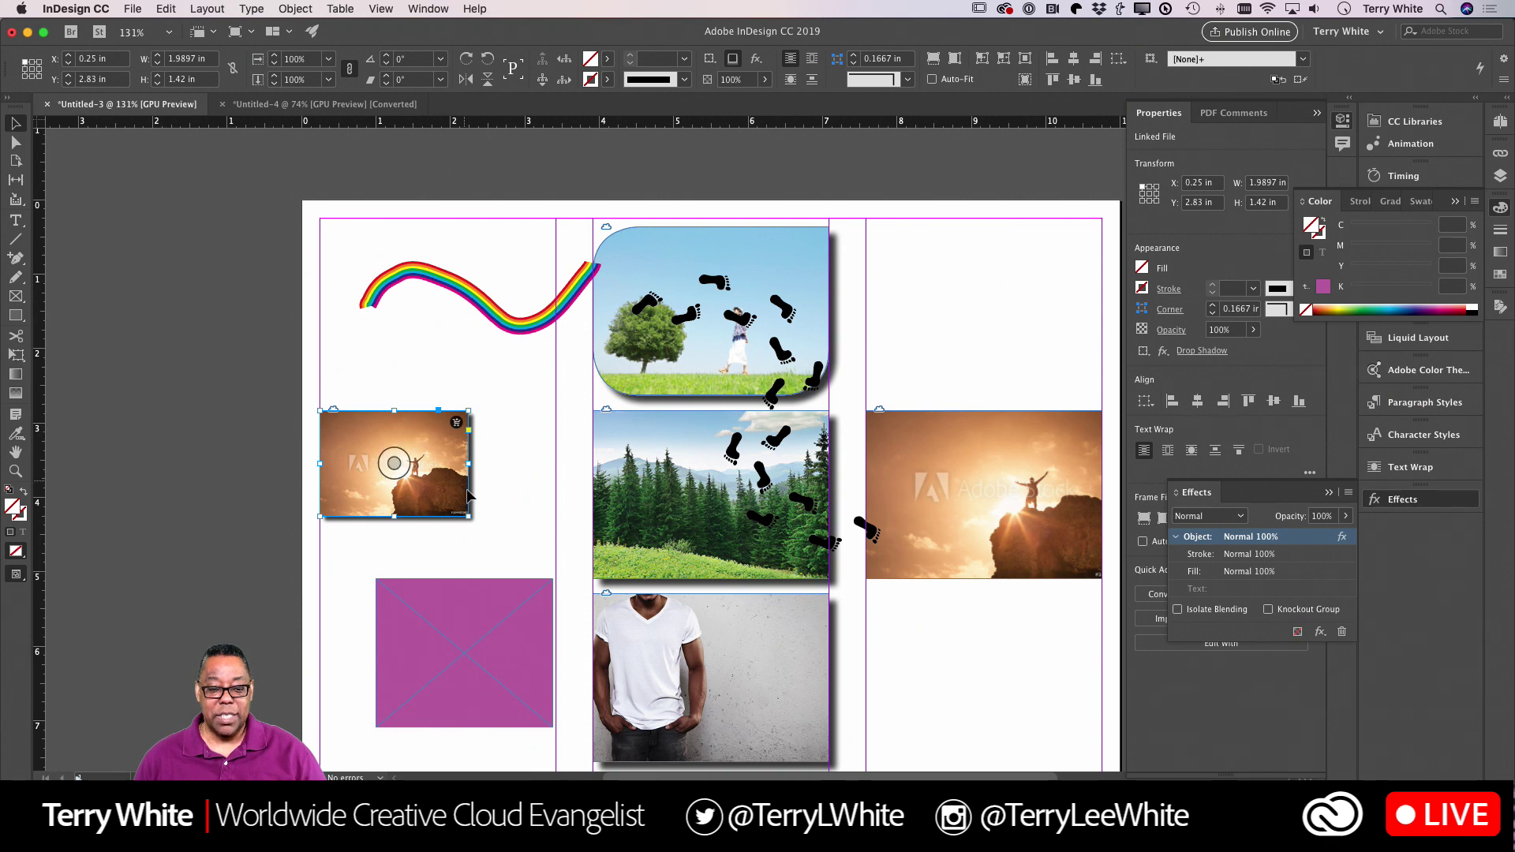
pyautogui.moveTo(469, 517); pyautogui.dragTo(557, 578)
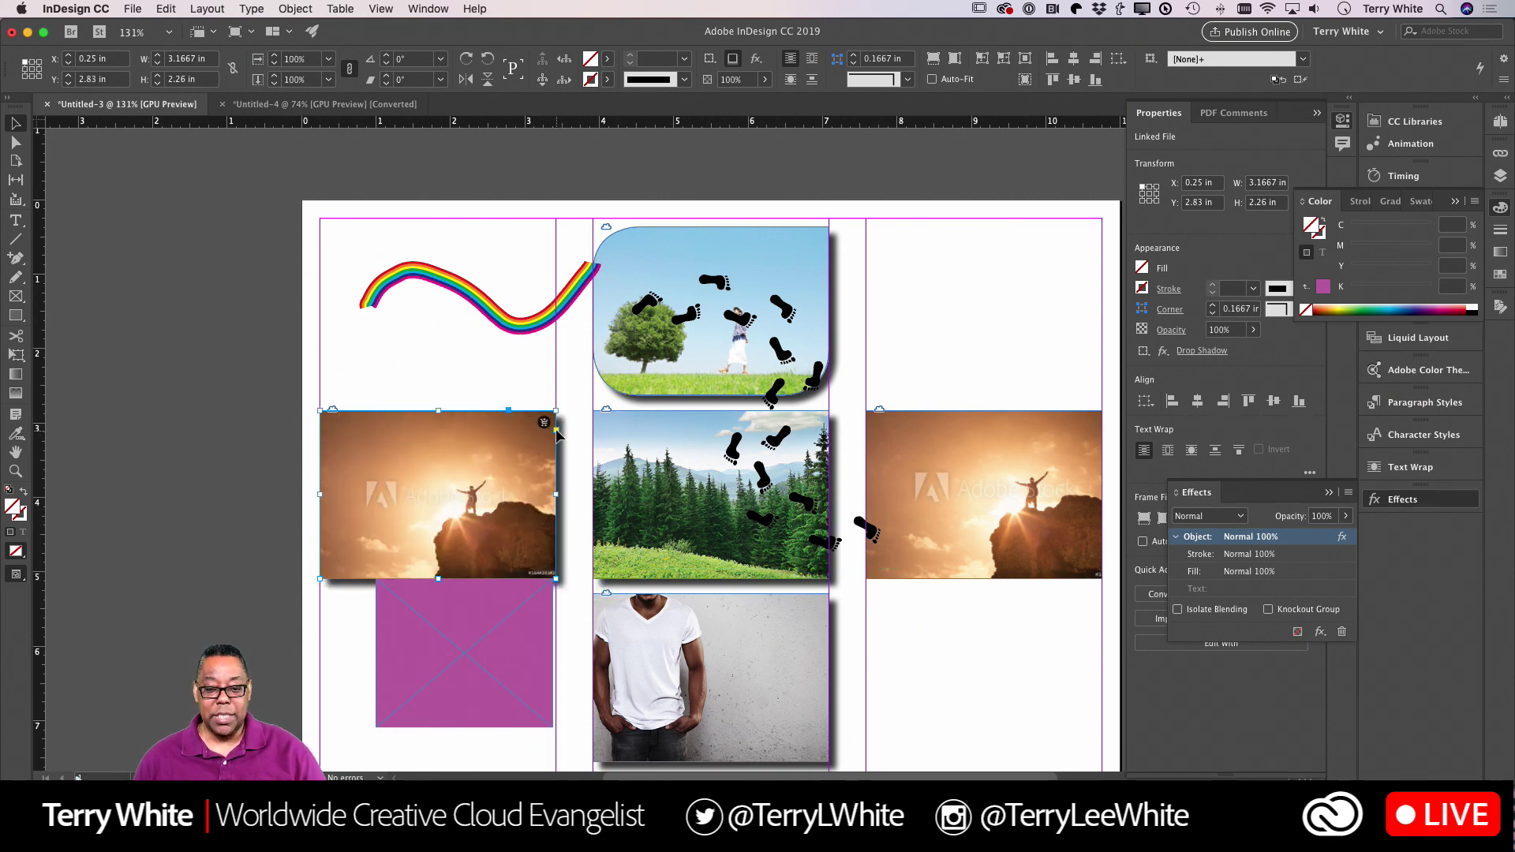
pyautogui.moveTo(557, 412); pyautogui.dragTo(597, 411)
pyautogui.click(564, 368)
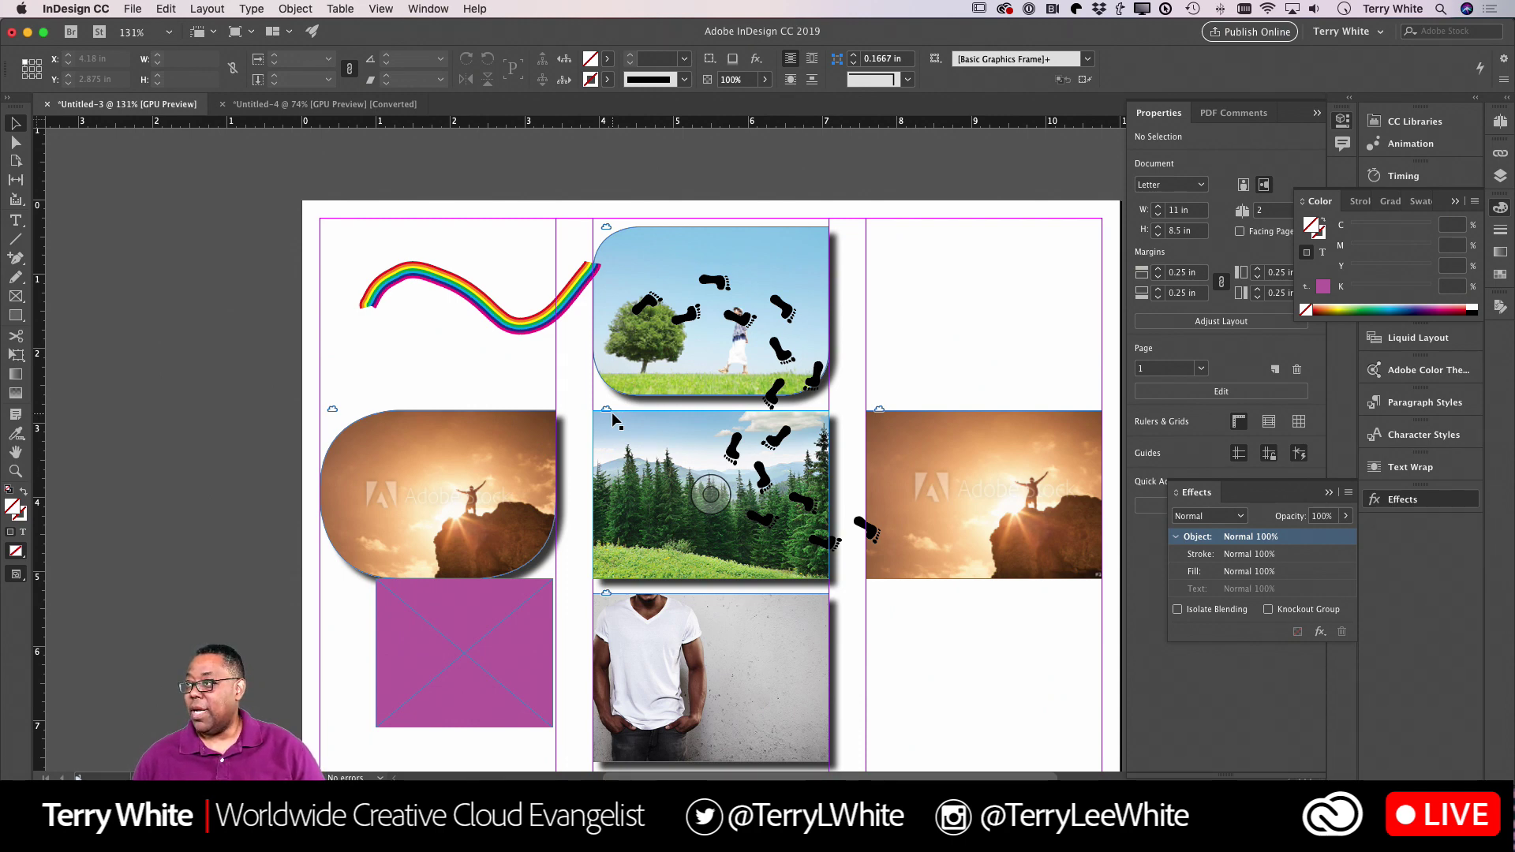
# Preview the Untitled-4 document in presentation mode, page through to the Table and Cell Styles page, and exit the preview.
pyautogui.click(325, 104)
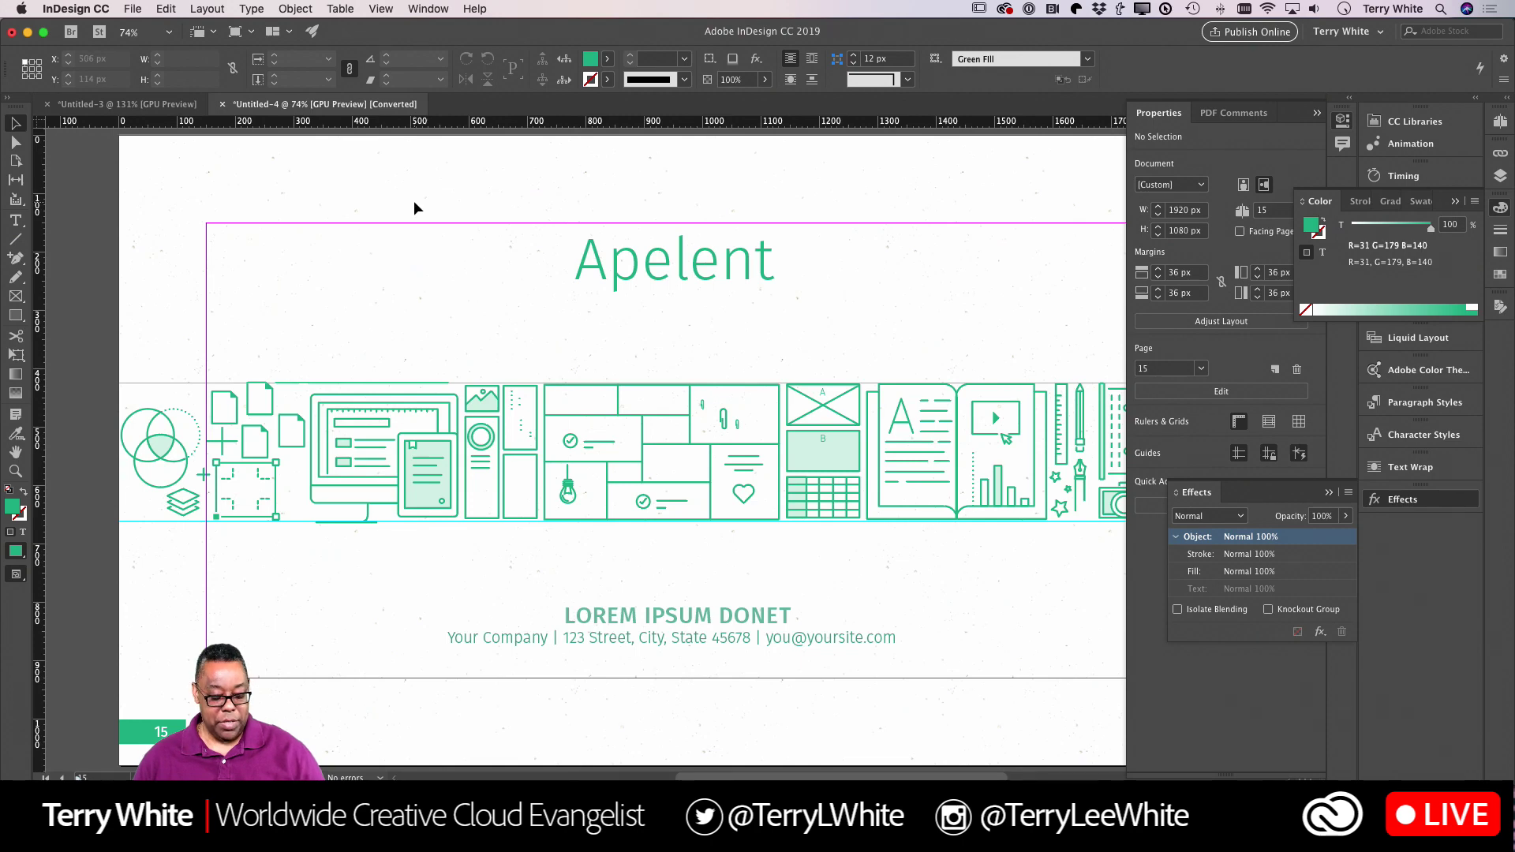
pyautogui.hotkey('shift', 'w')
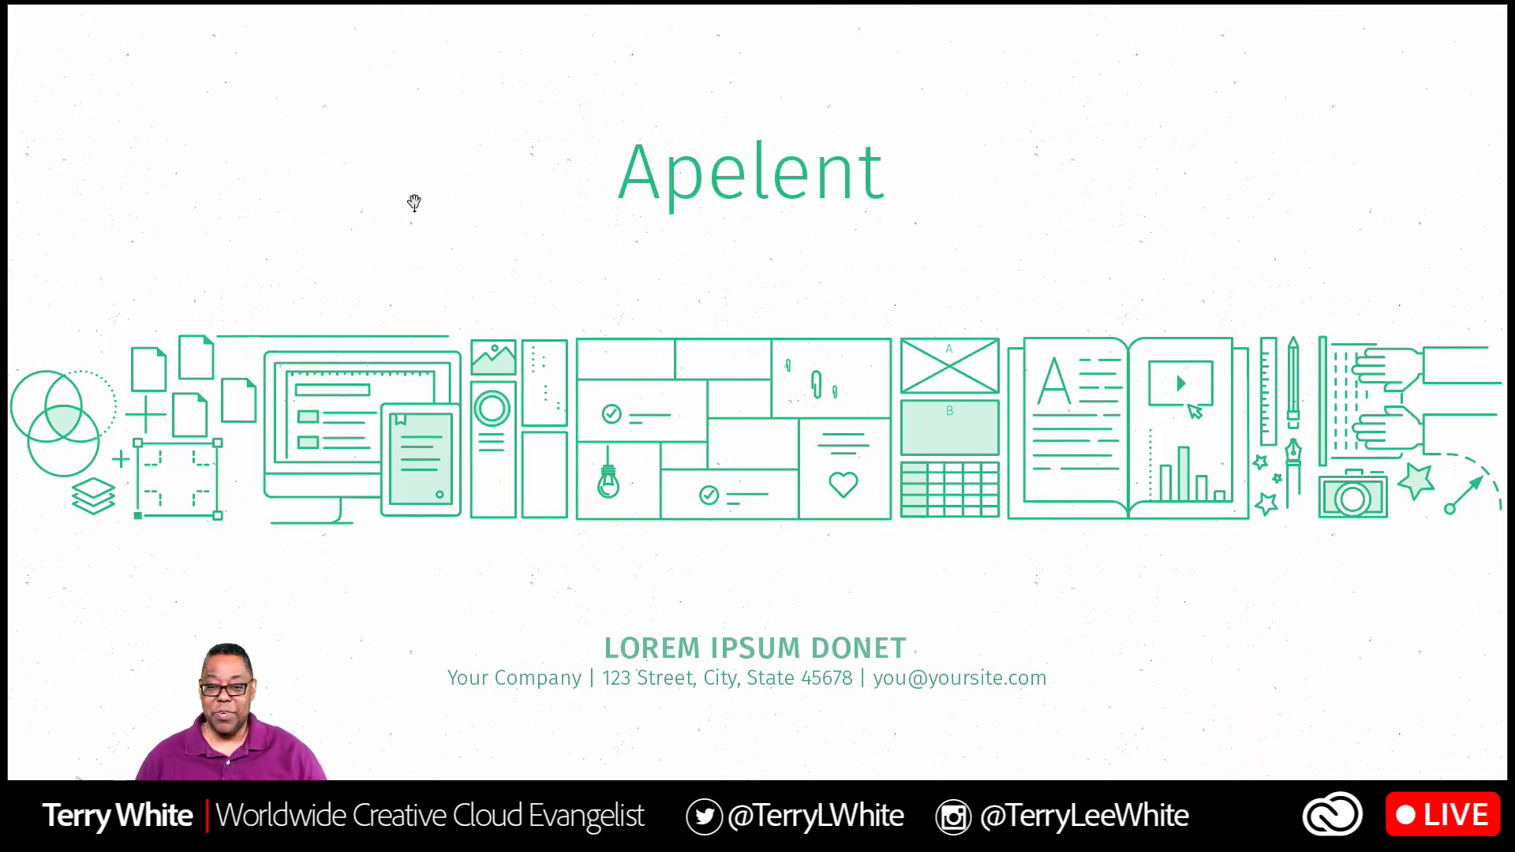
pyautogui.press('Right')
pyautogui.press('Right')
pyautogui.press('Right')
pyautogui.press('Right')
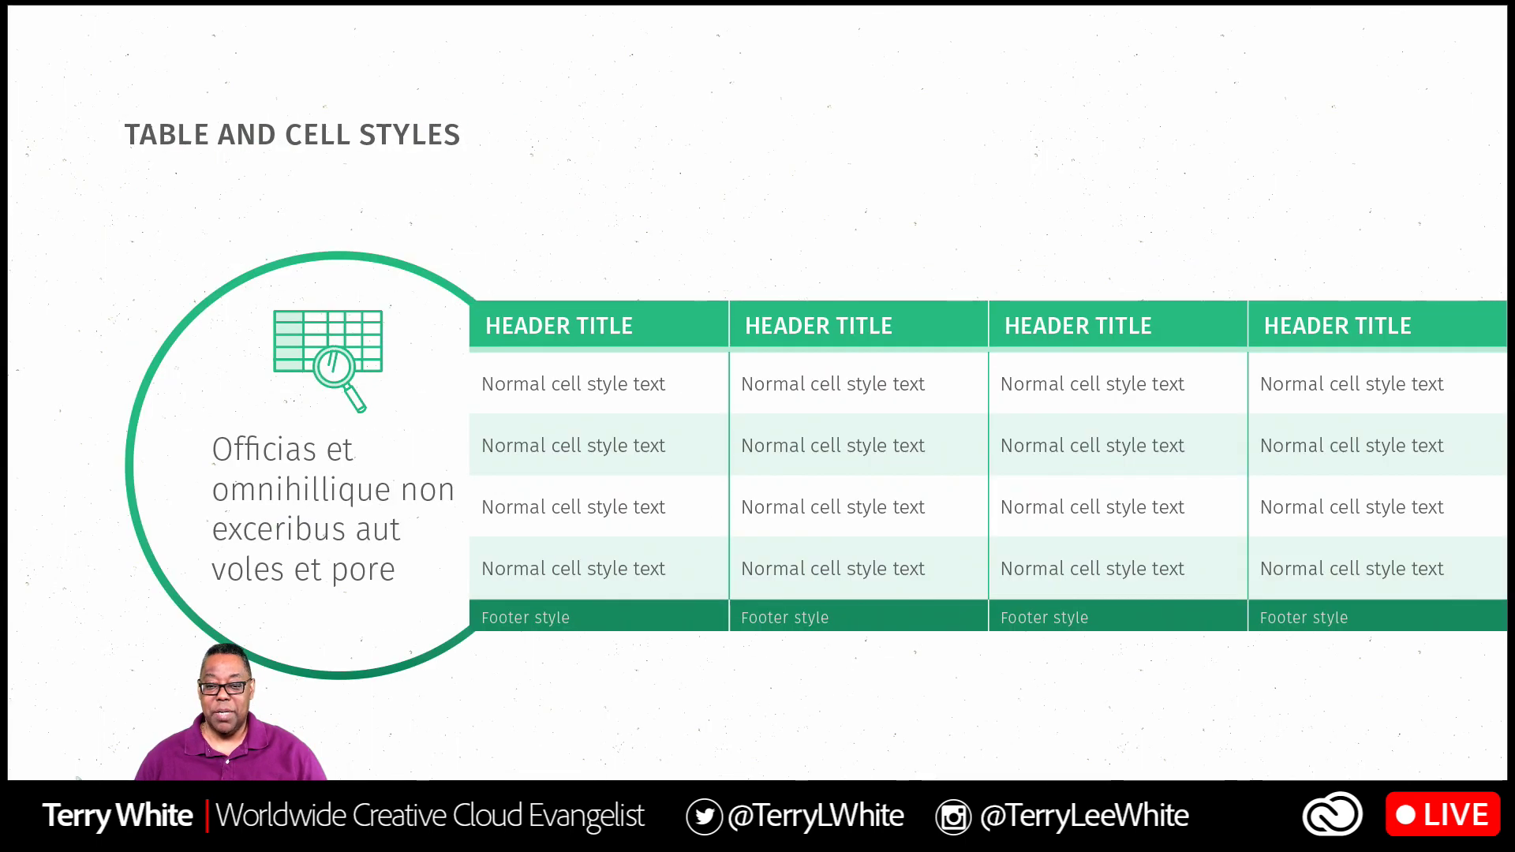
pyautogui.press('Escape')
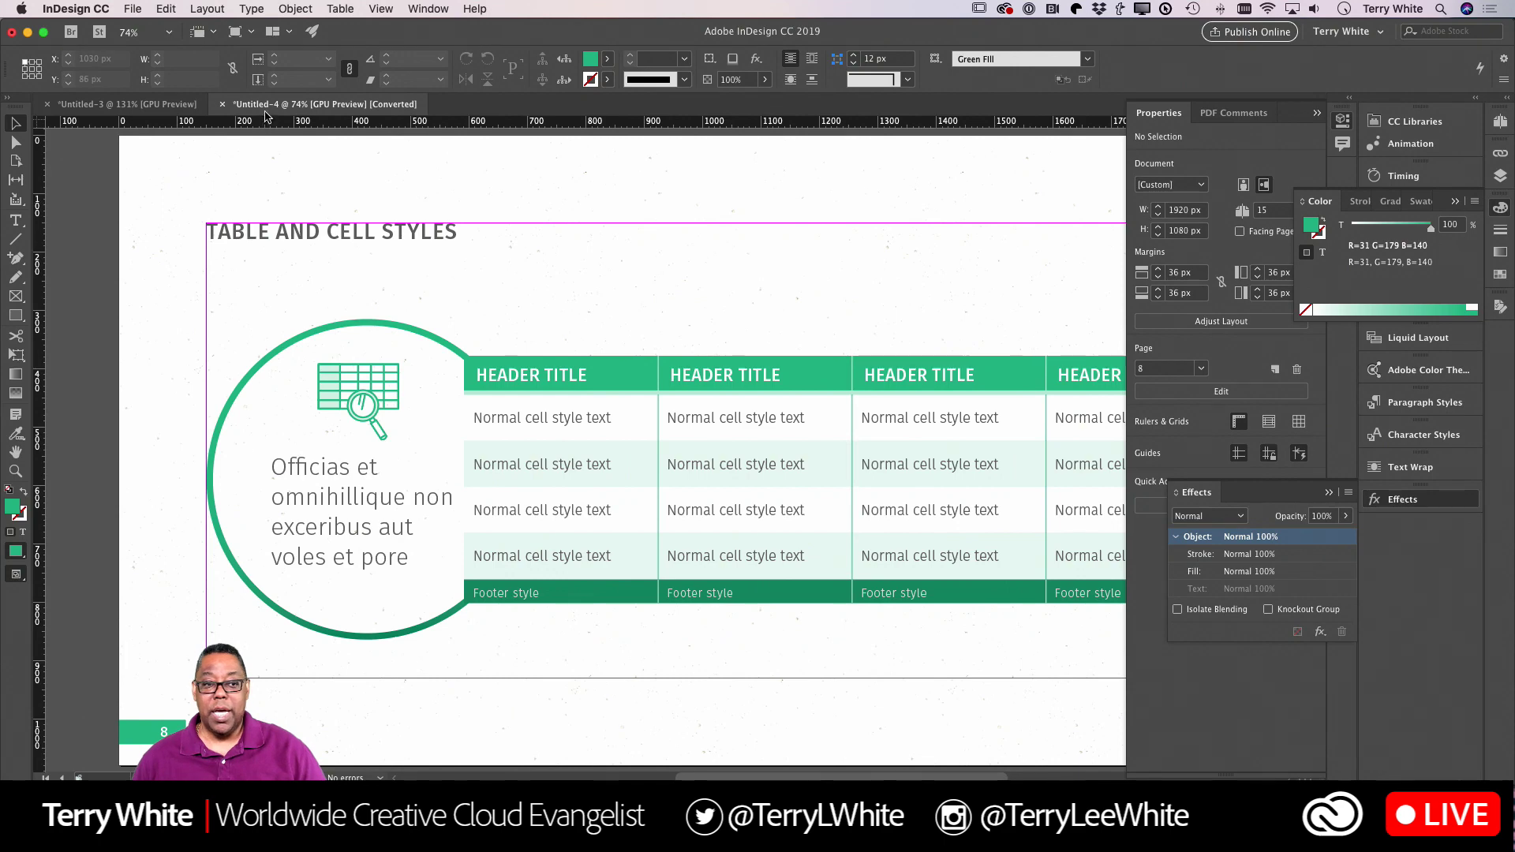
# In the Untitled-3 document, draw a rectangle frame about 2.86 × 1.95 in in the third column above the sunset photo.
pyautogui.click(142, 104)
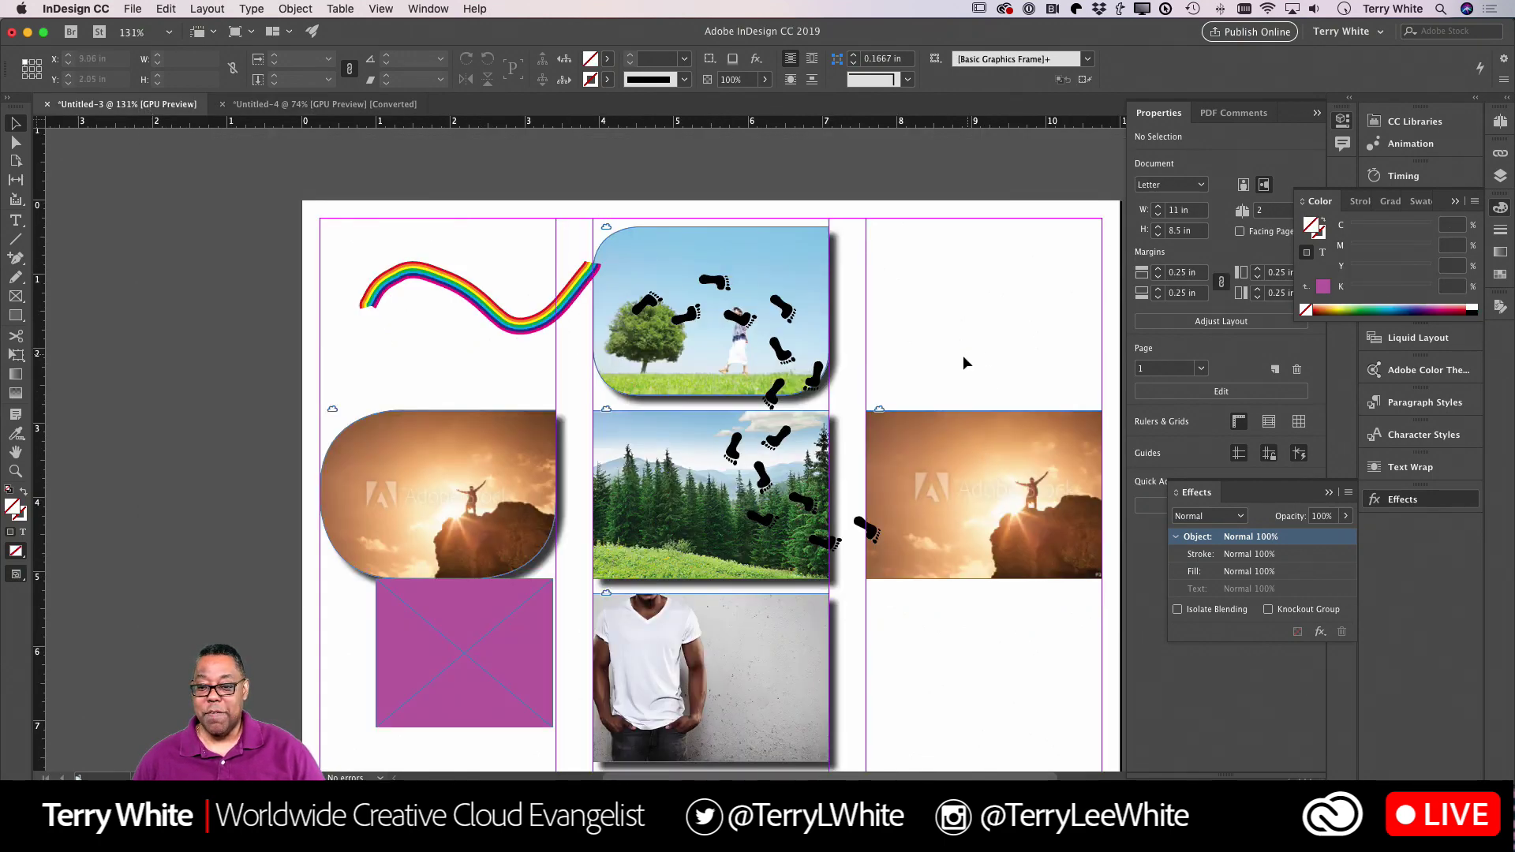
pyautogui.click(16, 298)
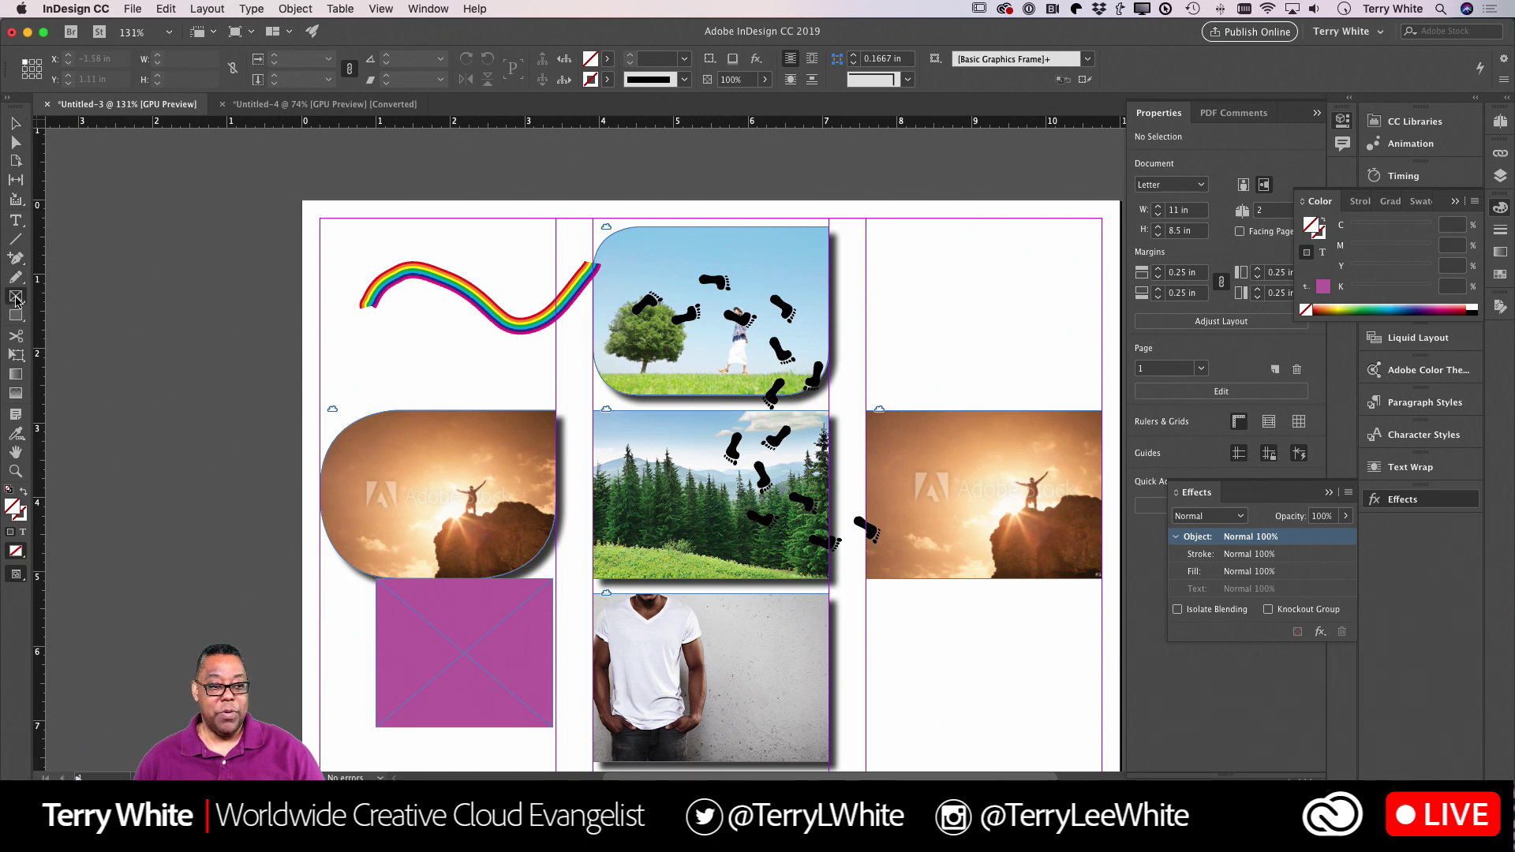
pyautogui.moveTo(876, 237); pyautogui.dragTo(1090, 382)
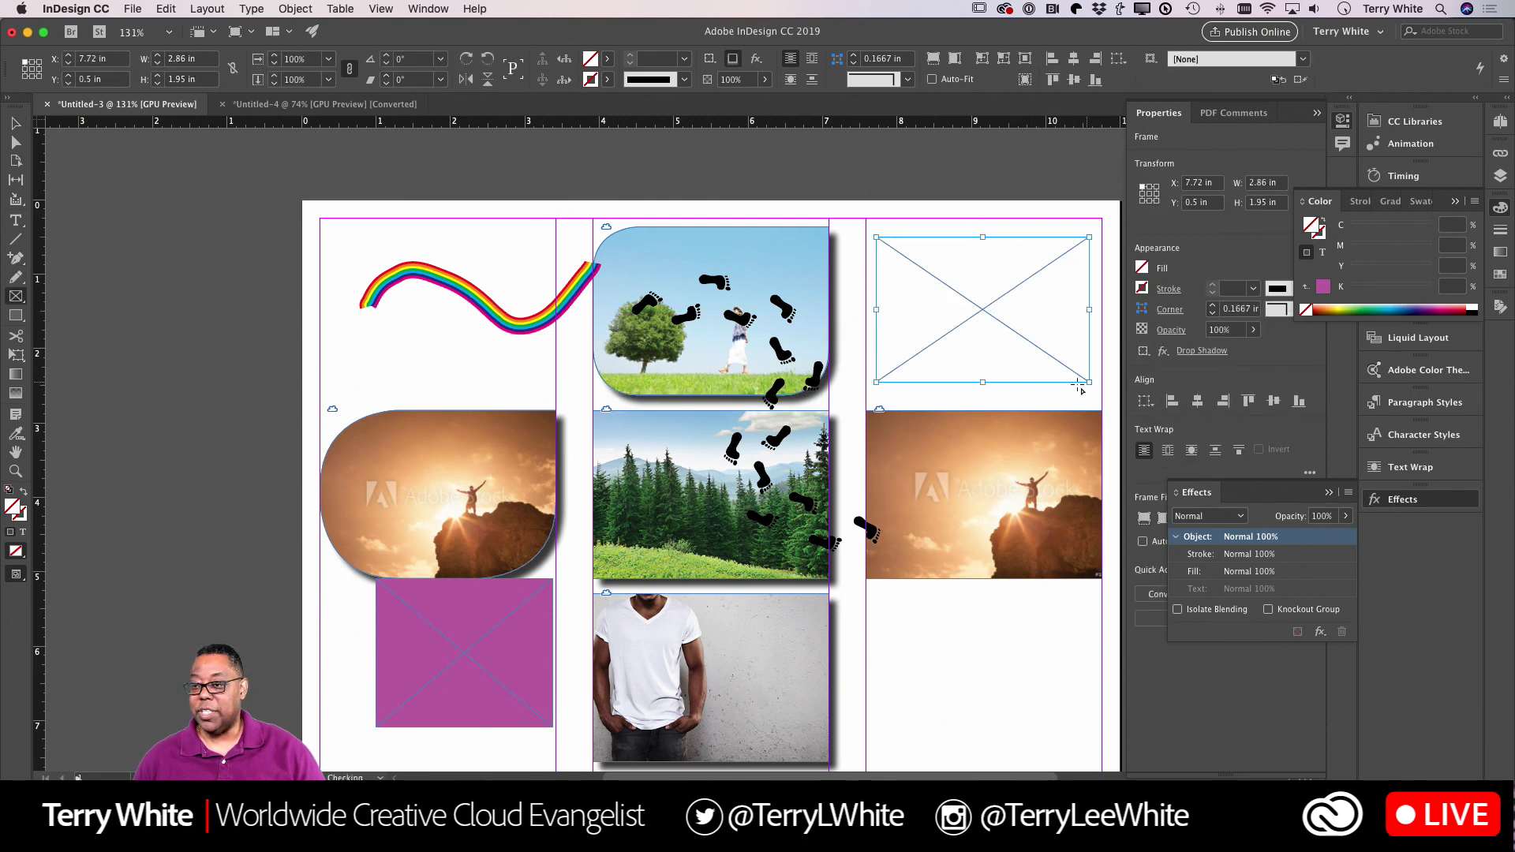
pyautogui.click(1272, 377)
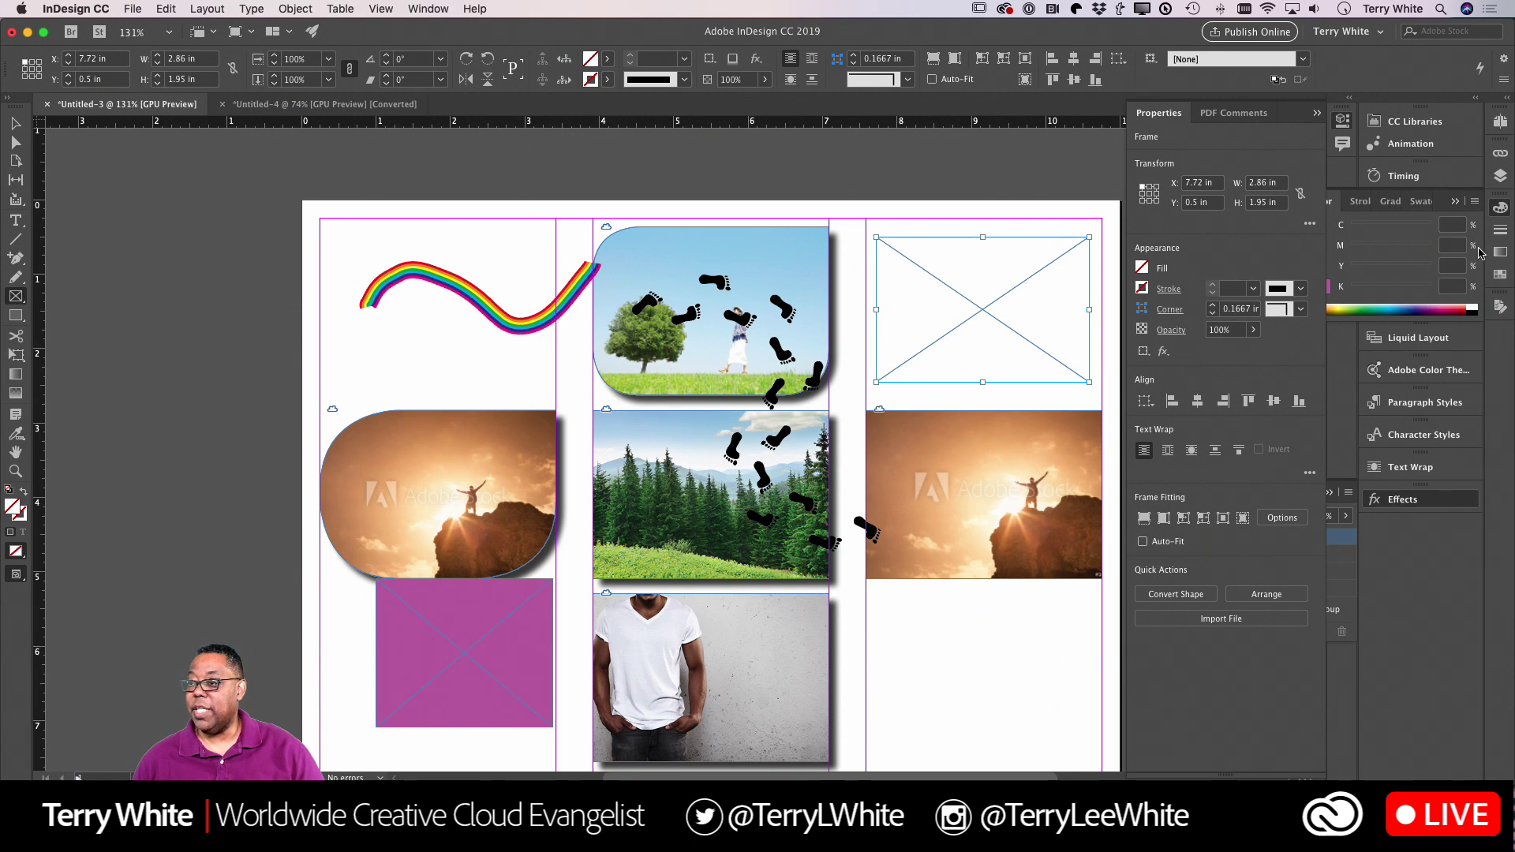
# Place the Golden Light photo from the Adobe Live 2019 library into the new third-column frame and collapse the CC Libraries.
pyautogui.click(1420, 122)
pyautogui.moveTo(1305, 355); pyautogui.dragTo(965, 388)
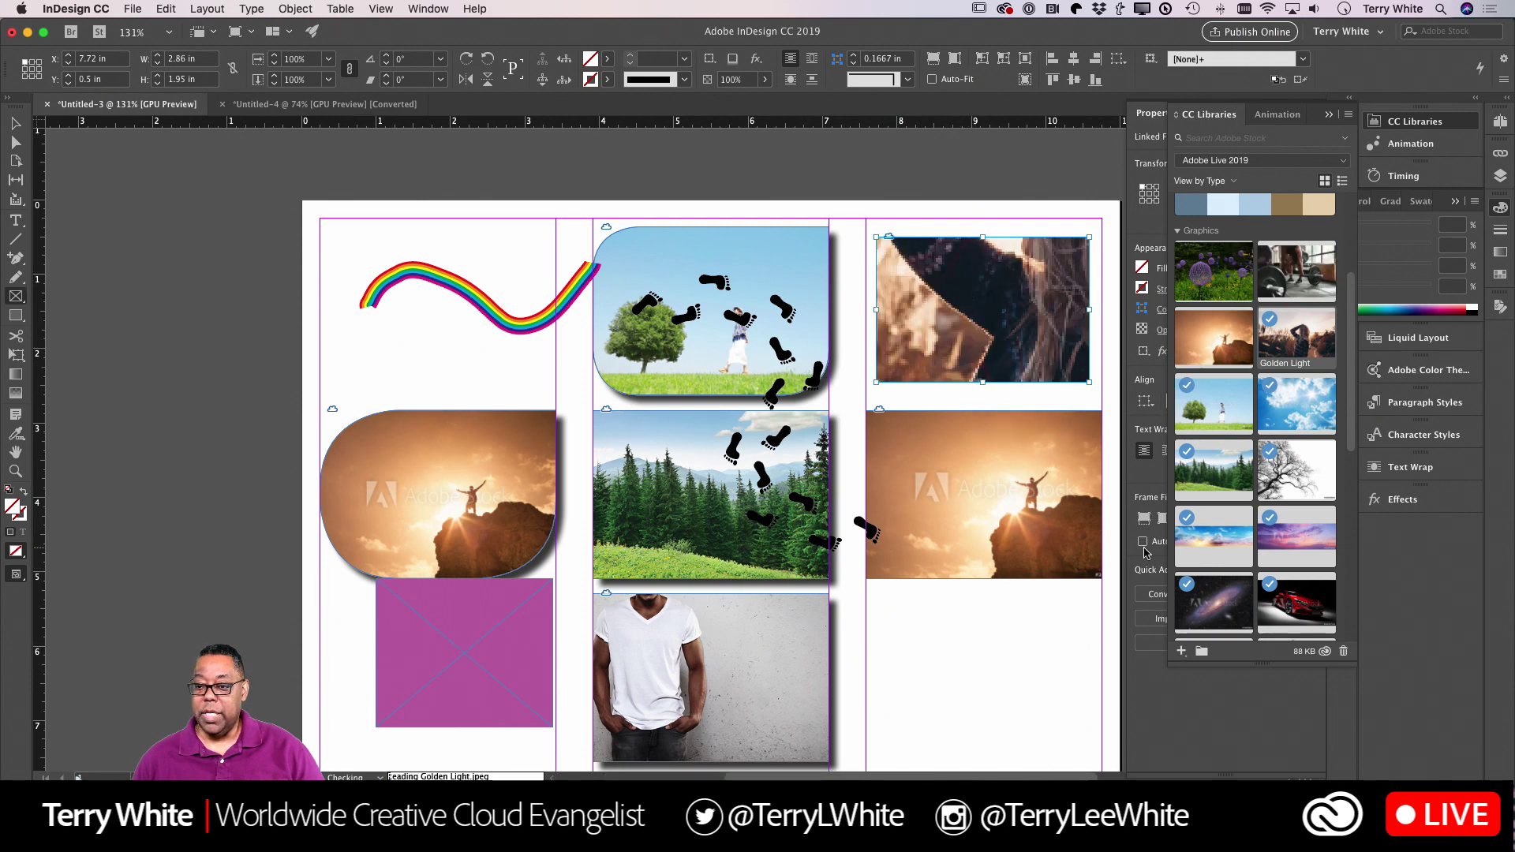
pyautogui.click(950, 357)
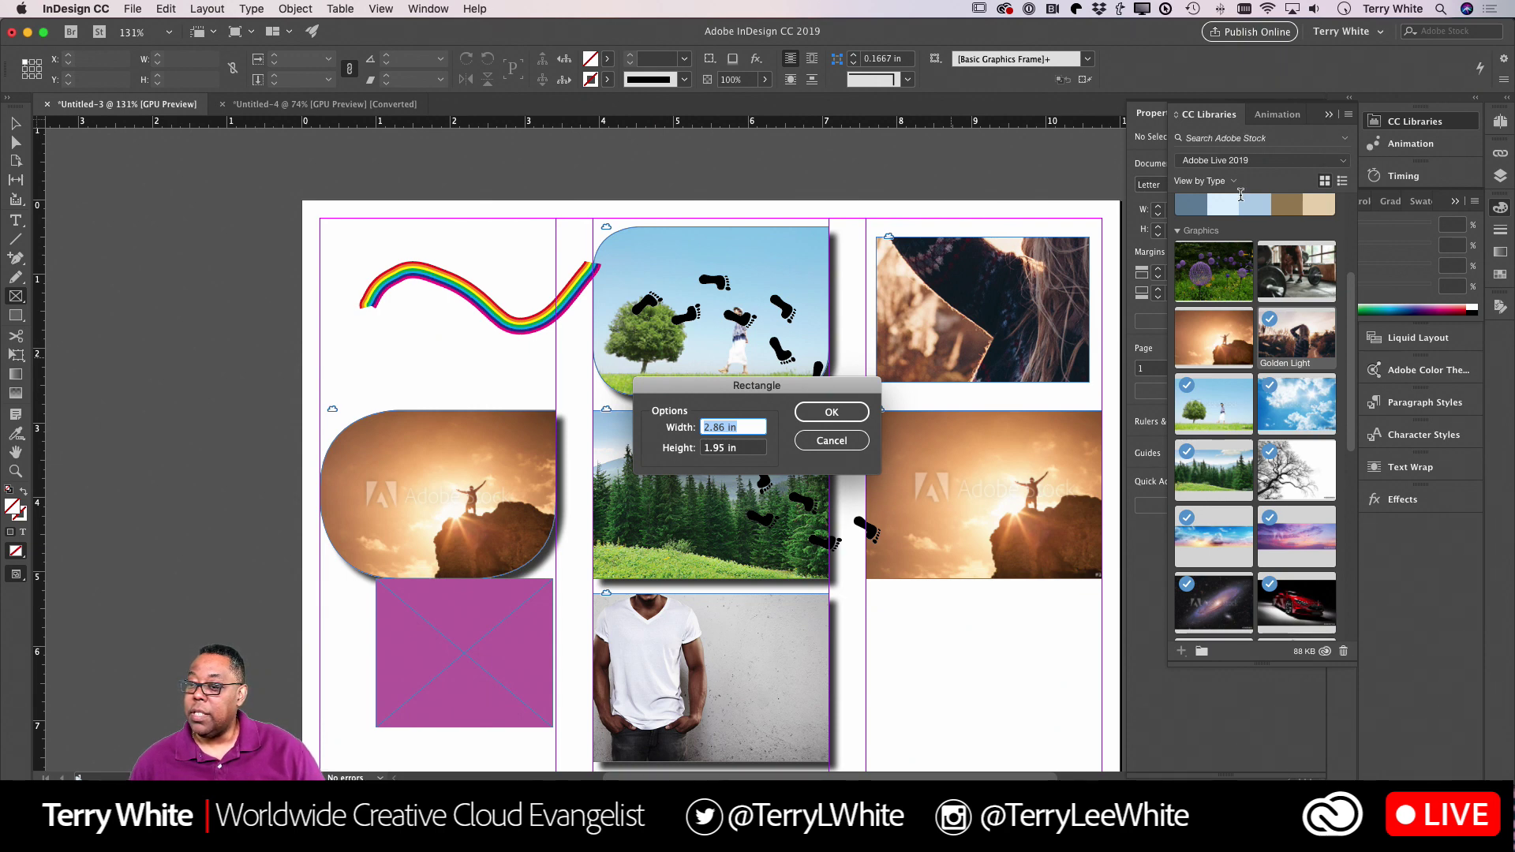
pyautogui.click(831, 440)
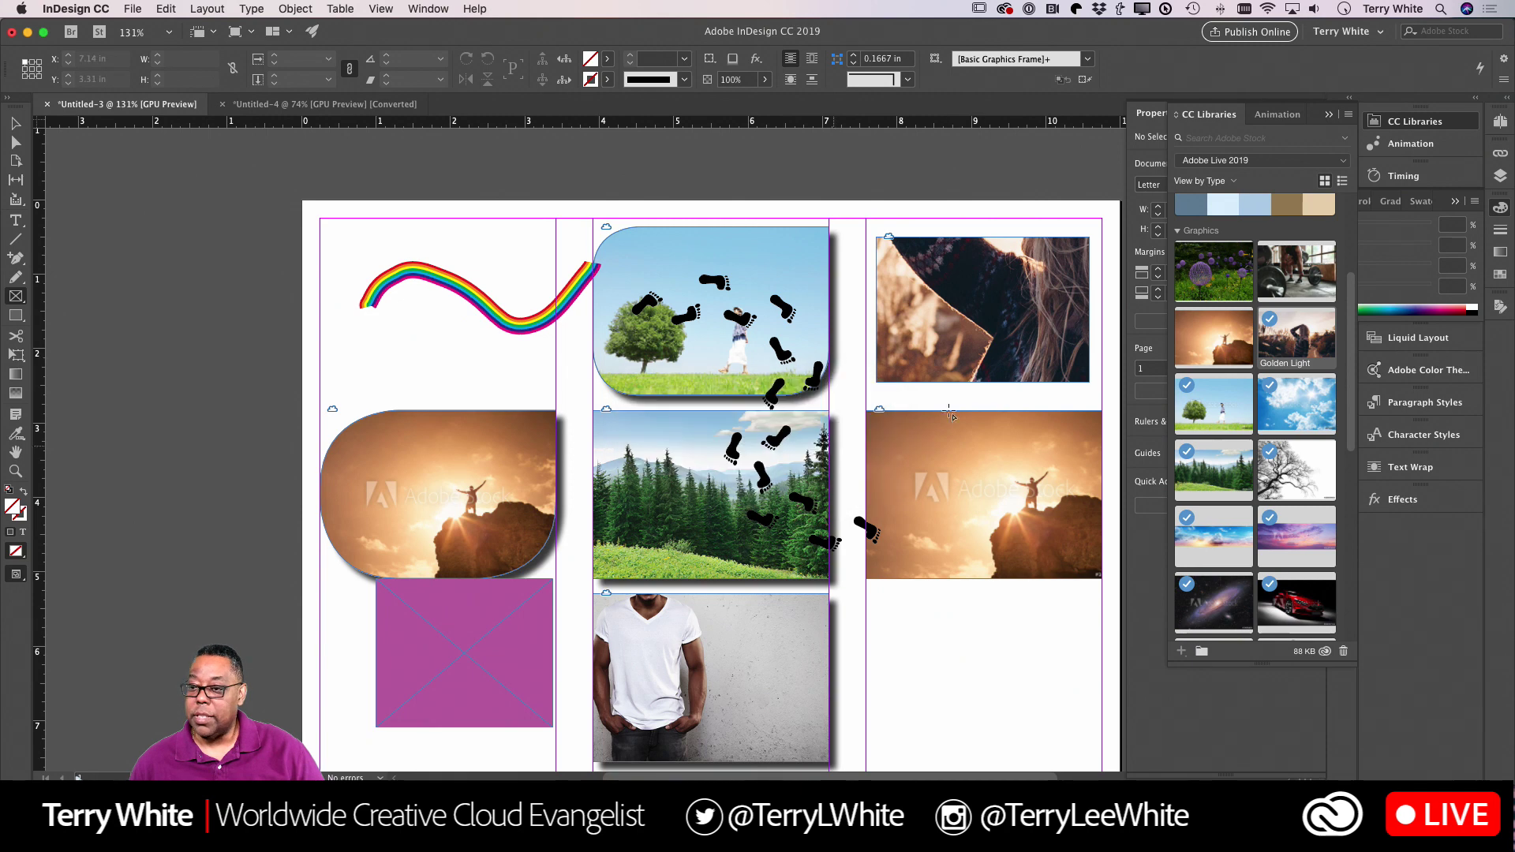
pyautogui.click(1329, 117)
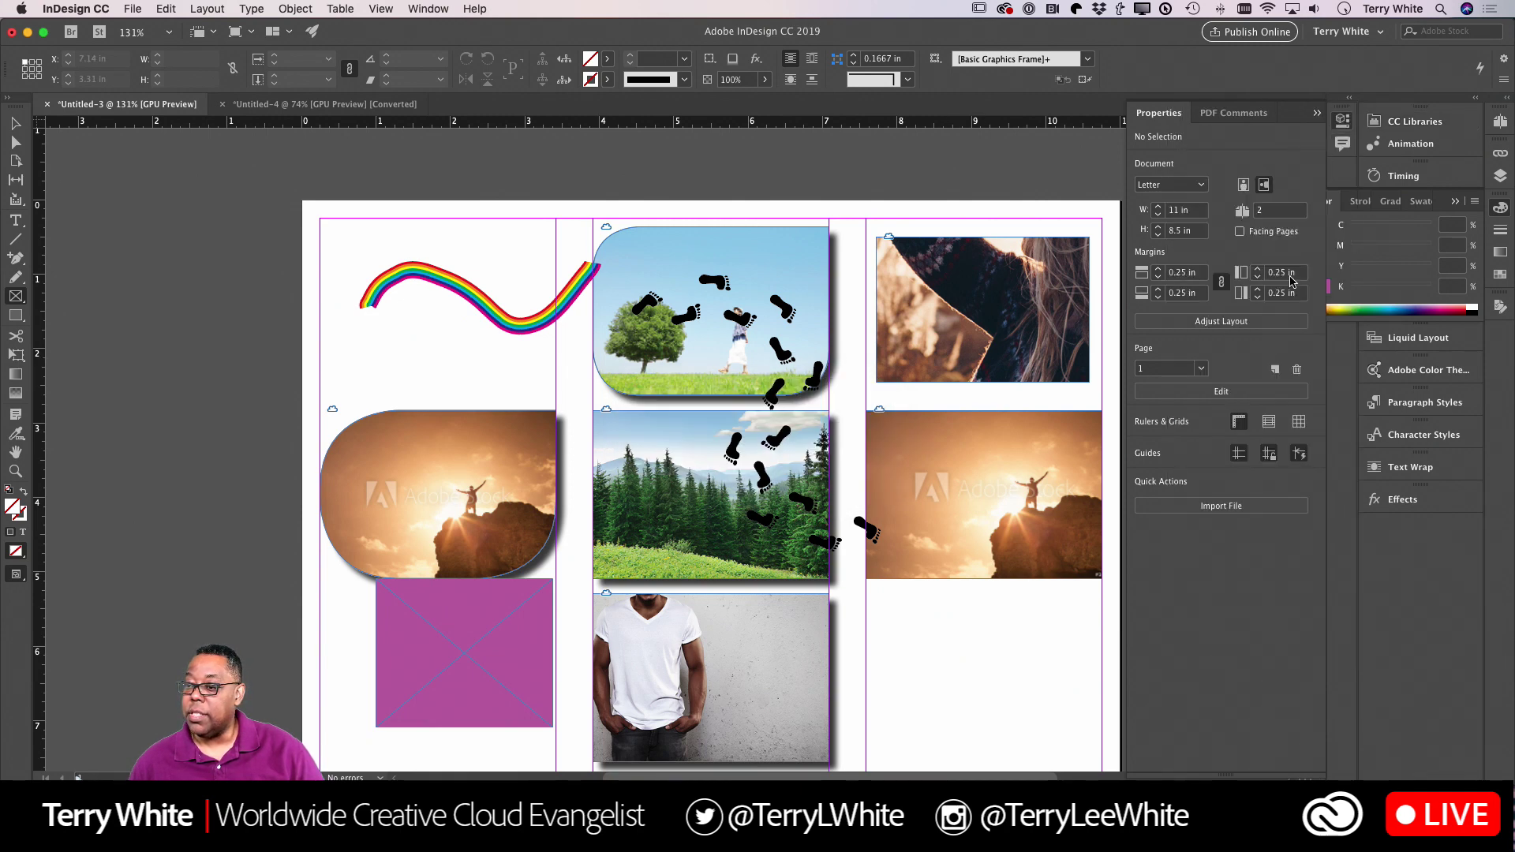
# Apply Content-Aware Fit to the Golden Light photo in its third-column frame.
pyautogui.click(1013, 357)
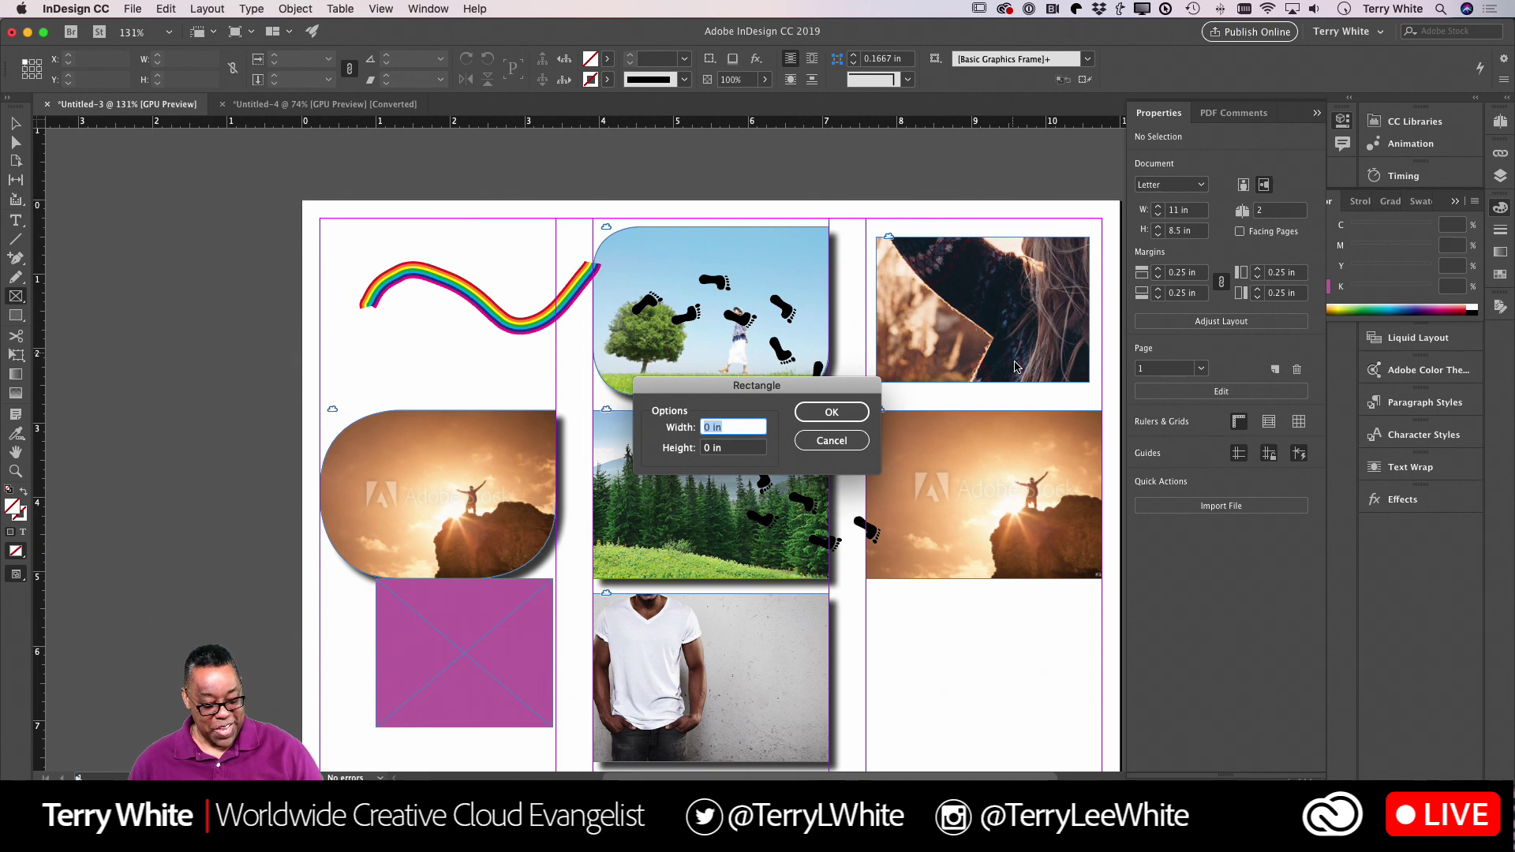
pyautogui.press('Escape')
pyautogui.press('v')
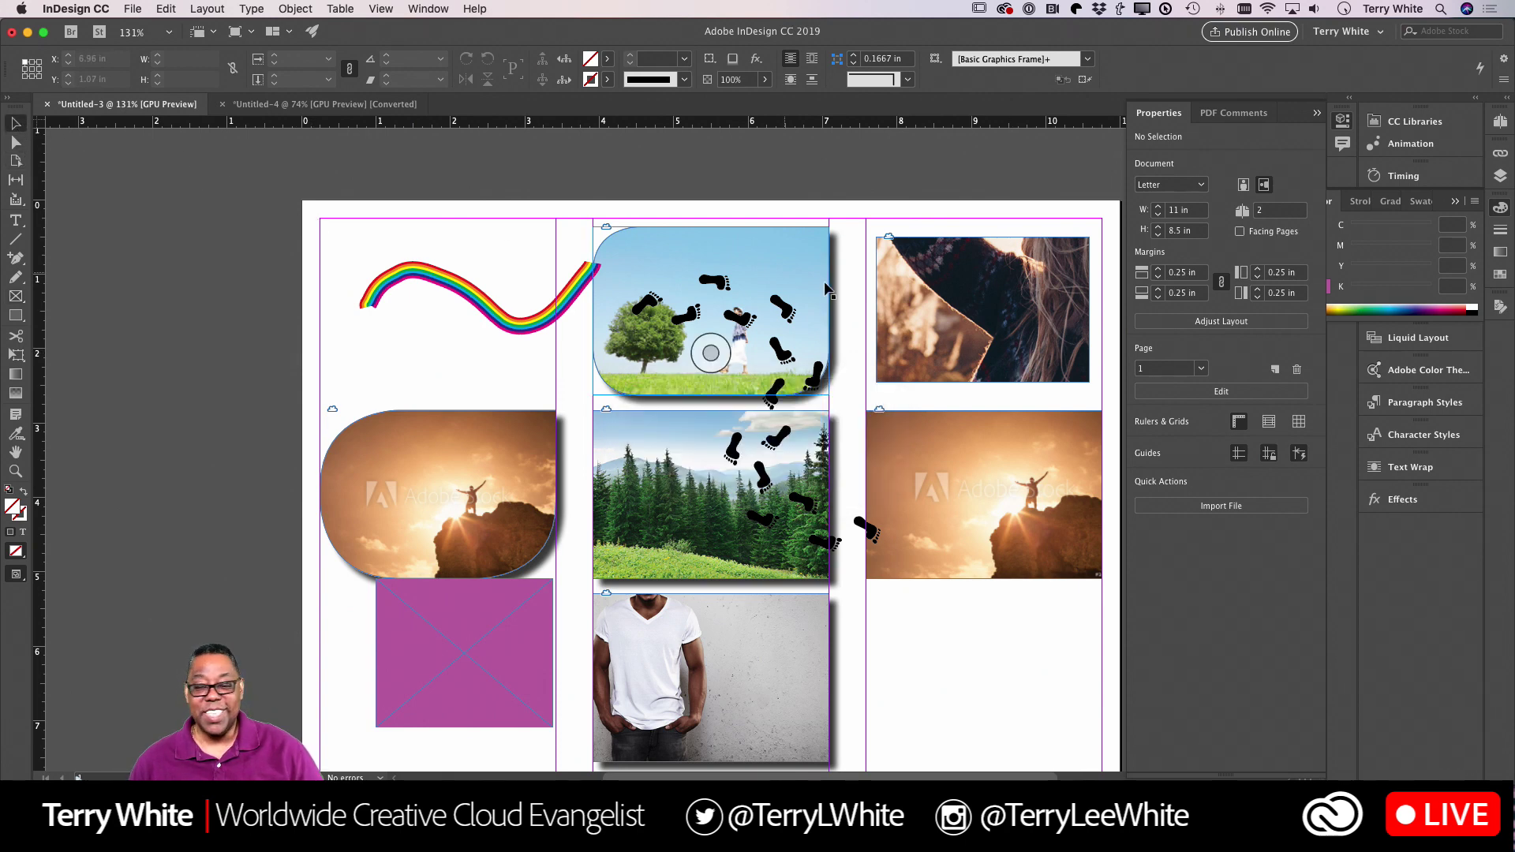
pyautogui.click(981, 308)
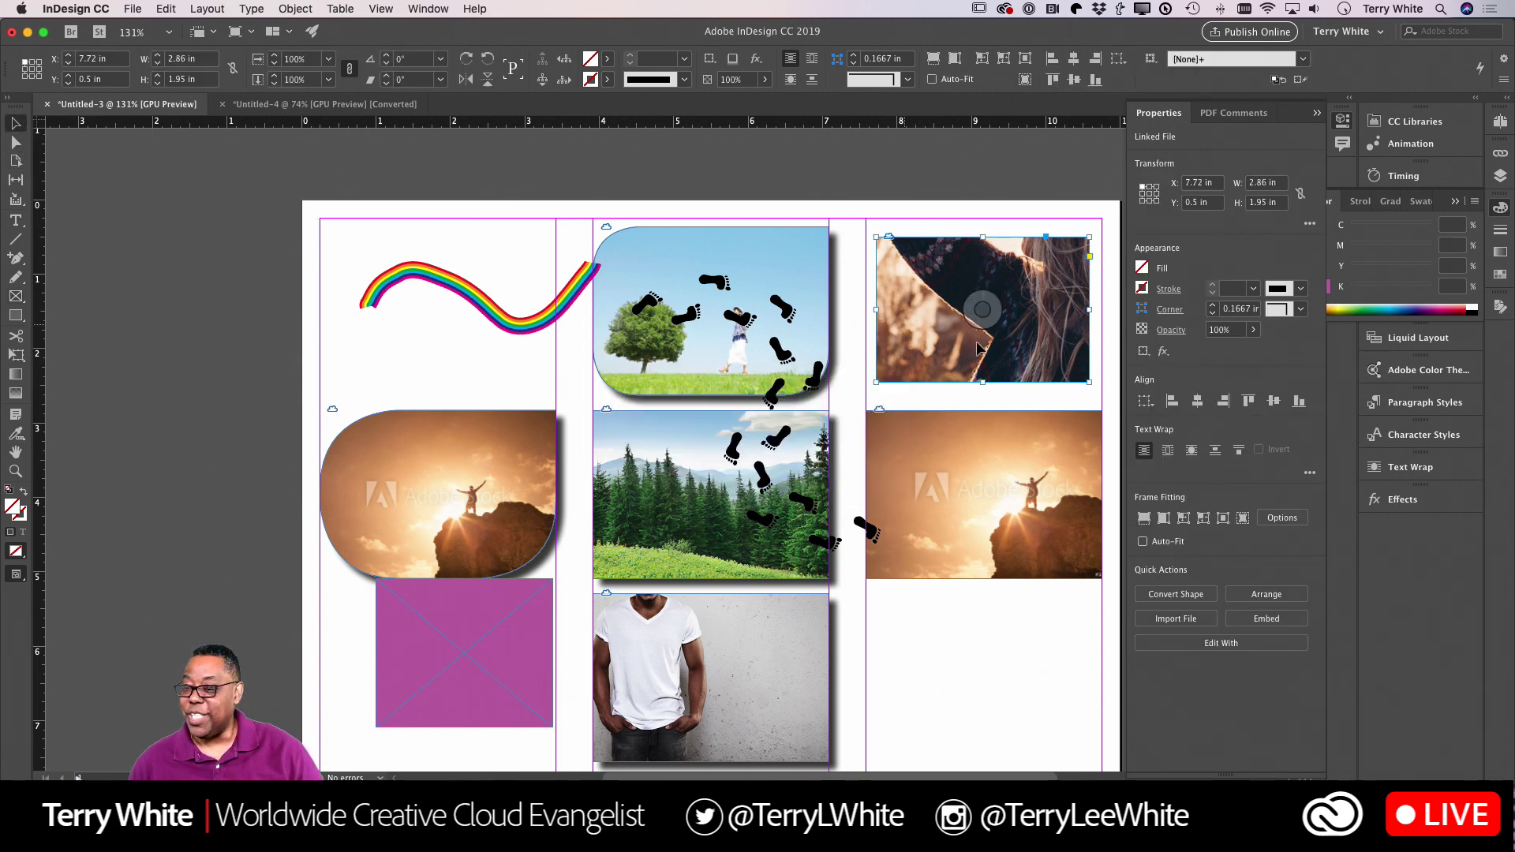
pyautogui.click(1244, 519)
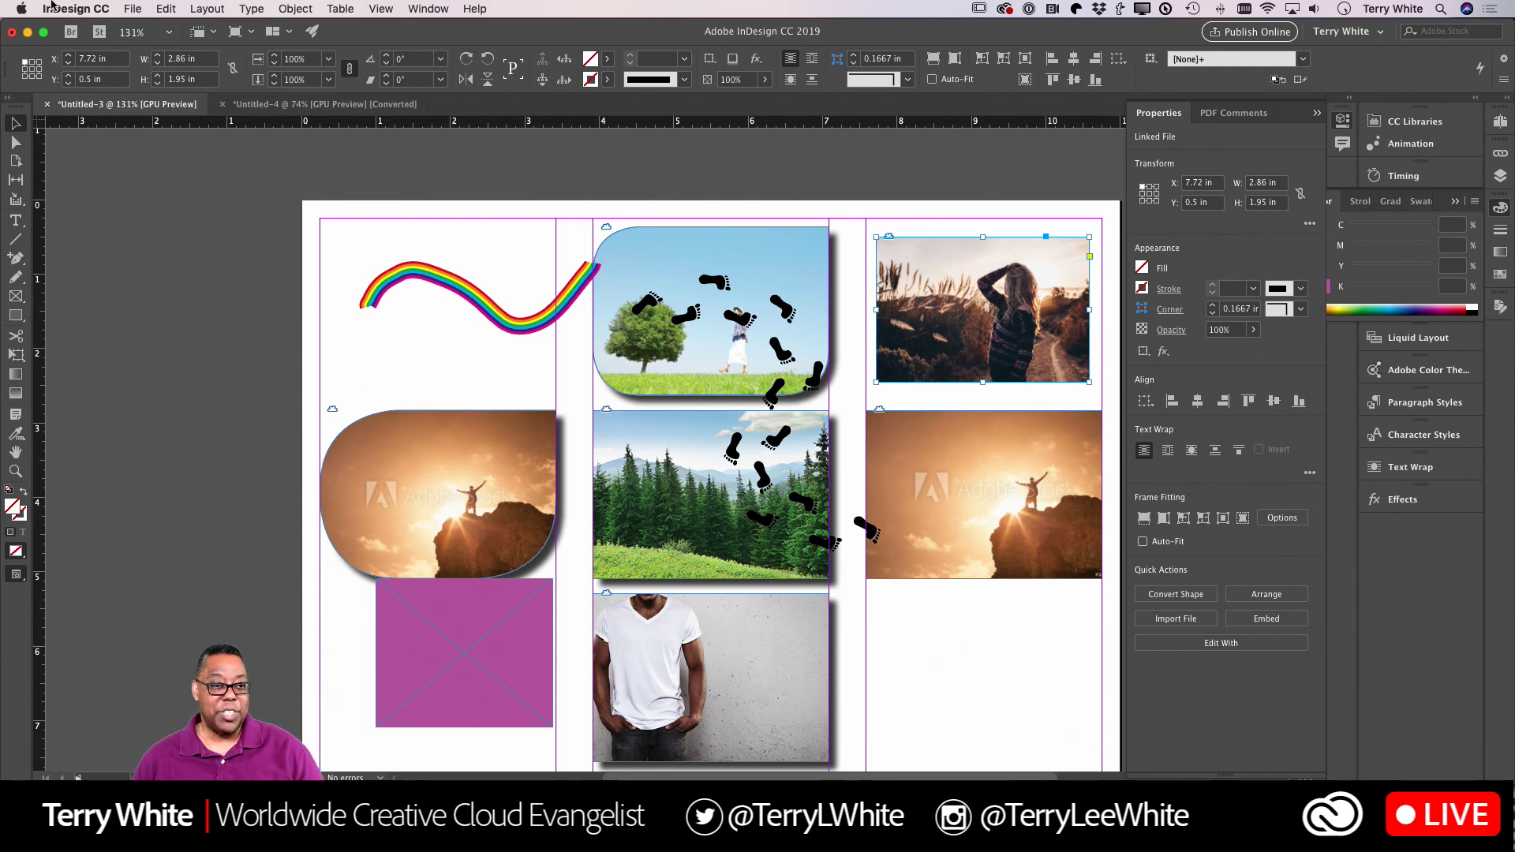
# View the InDesign component information, including the version, plug-ins and document history, and close it.
pyautogui.click(77, 9)
pyautogui.keyDown('super'); pyautogui.click(79, 23); pyautogui.keyUp('super')
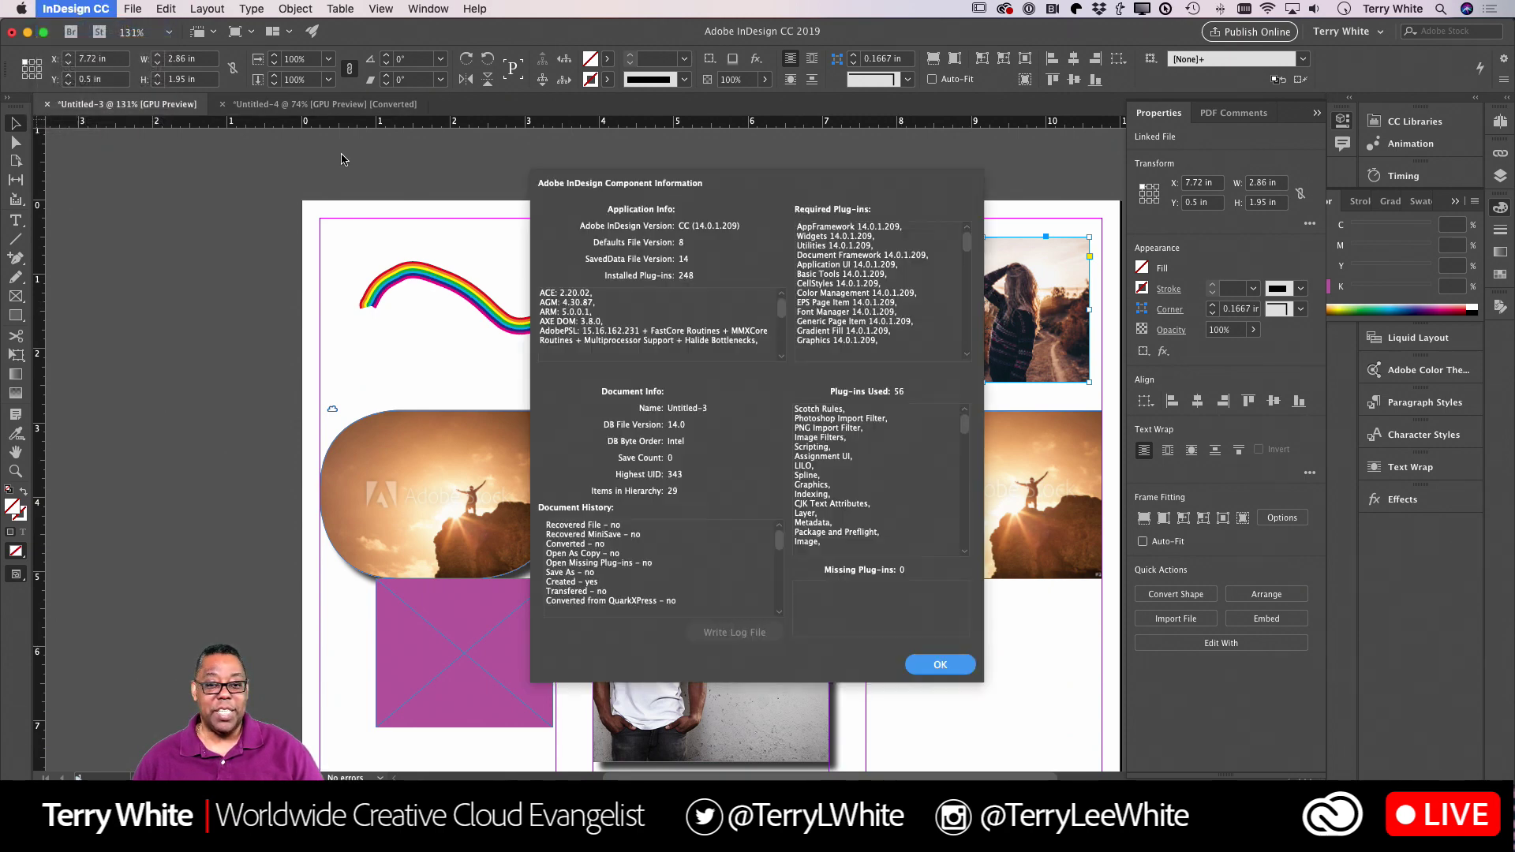
pyautogui.click(951, 669)
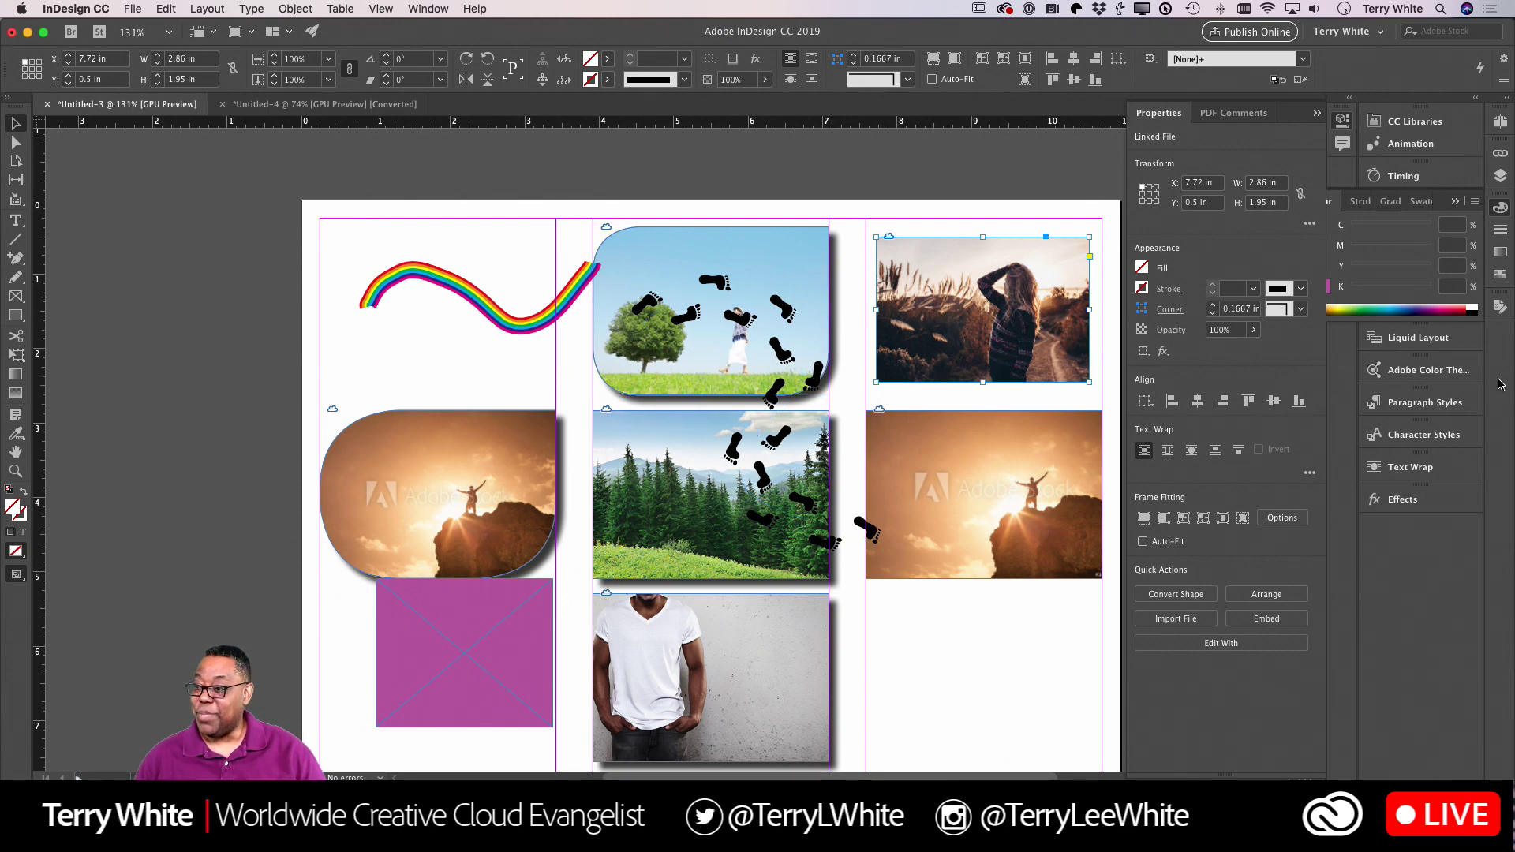
# Display the Stroke settings and open the list of stroke styles.
pyautogui.click(1452, 201)
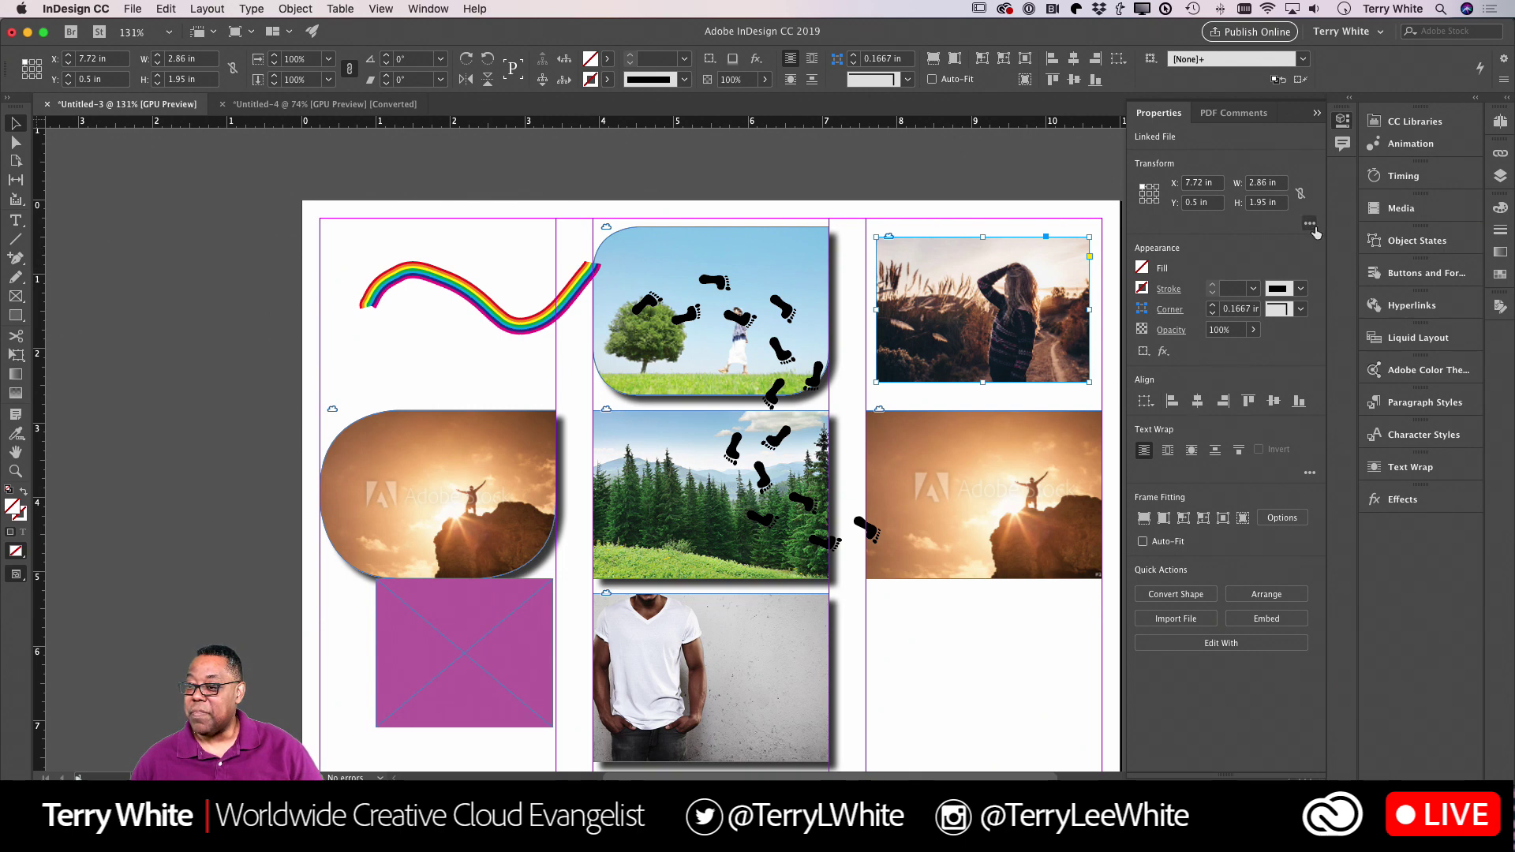
pyautogui.click(440, 9)
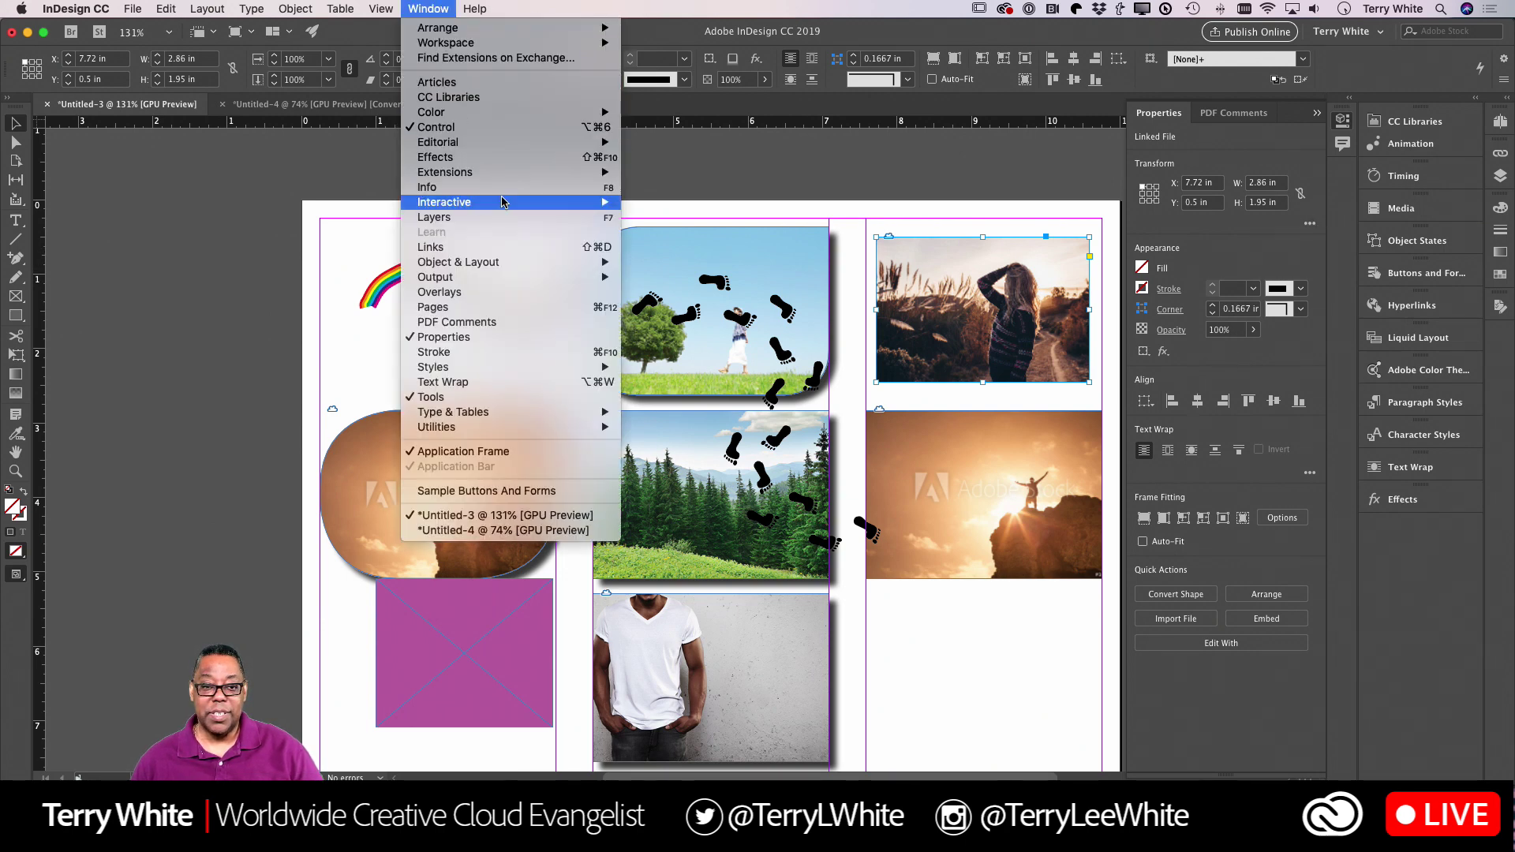
pyautogui.click(529, 356)
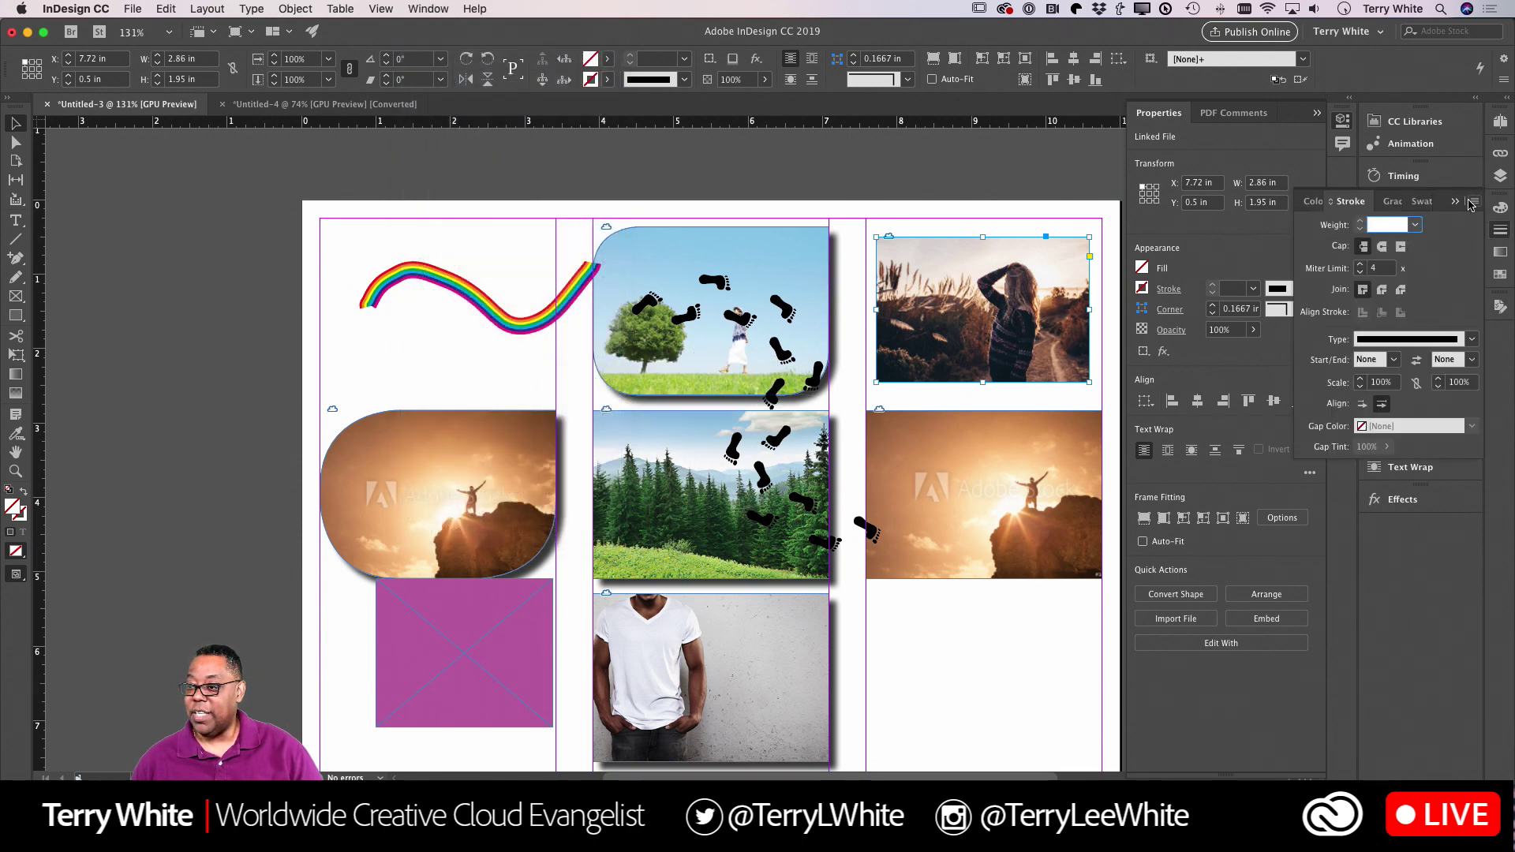
pyautogui.click(1470, 205)
pyautogui.click(1432, 239)
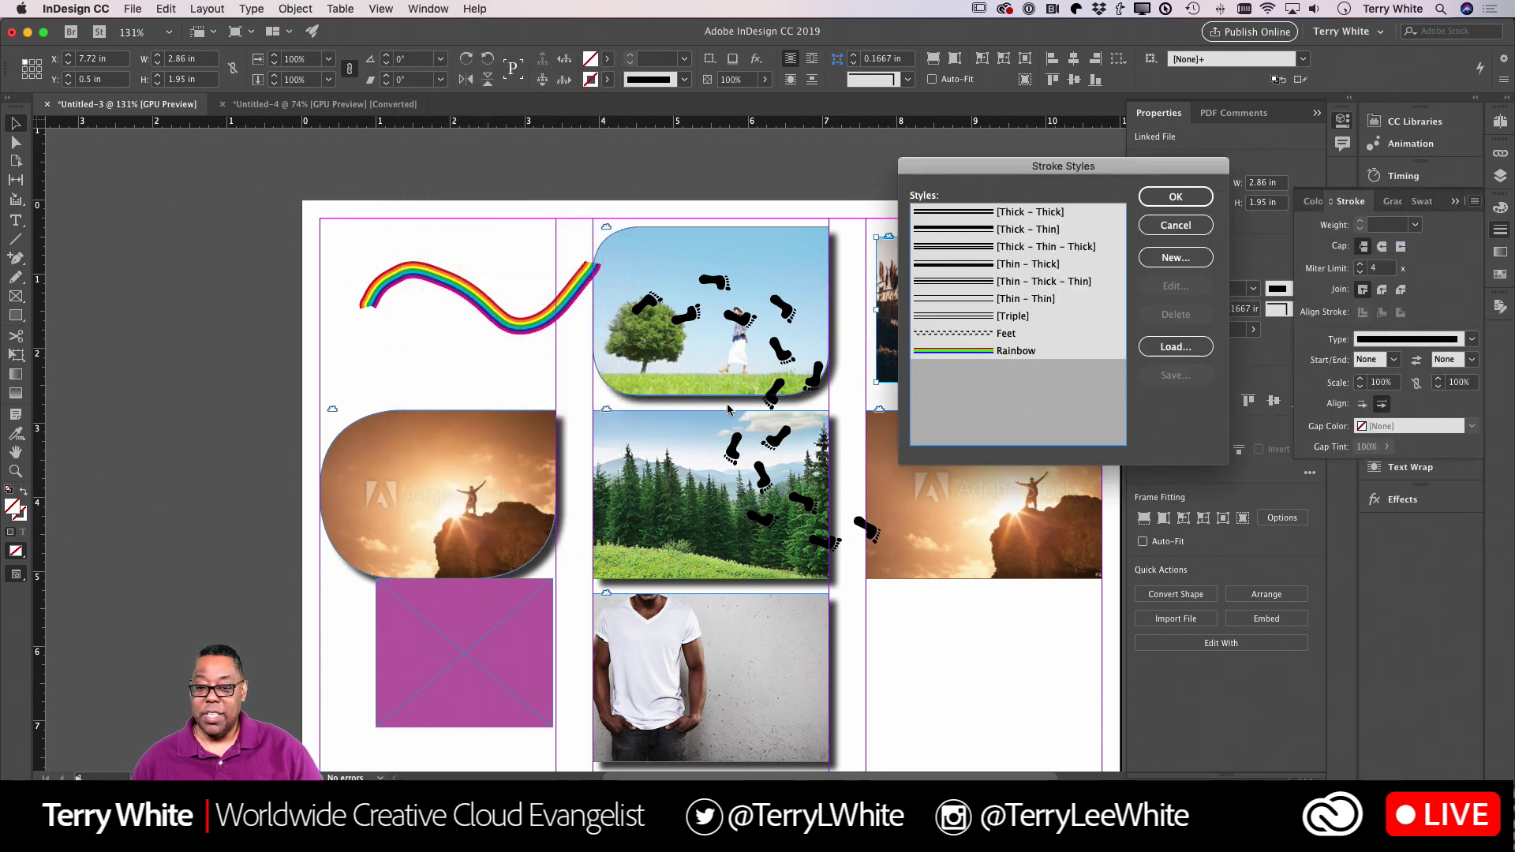
# Examine the Stripe and Dash types for a new stroke style, and cancel without creating one.
pyautogui.click(1175, 257)
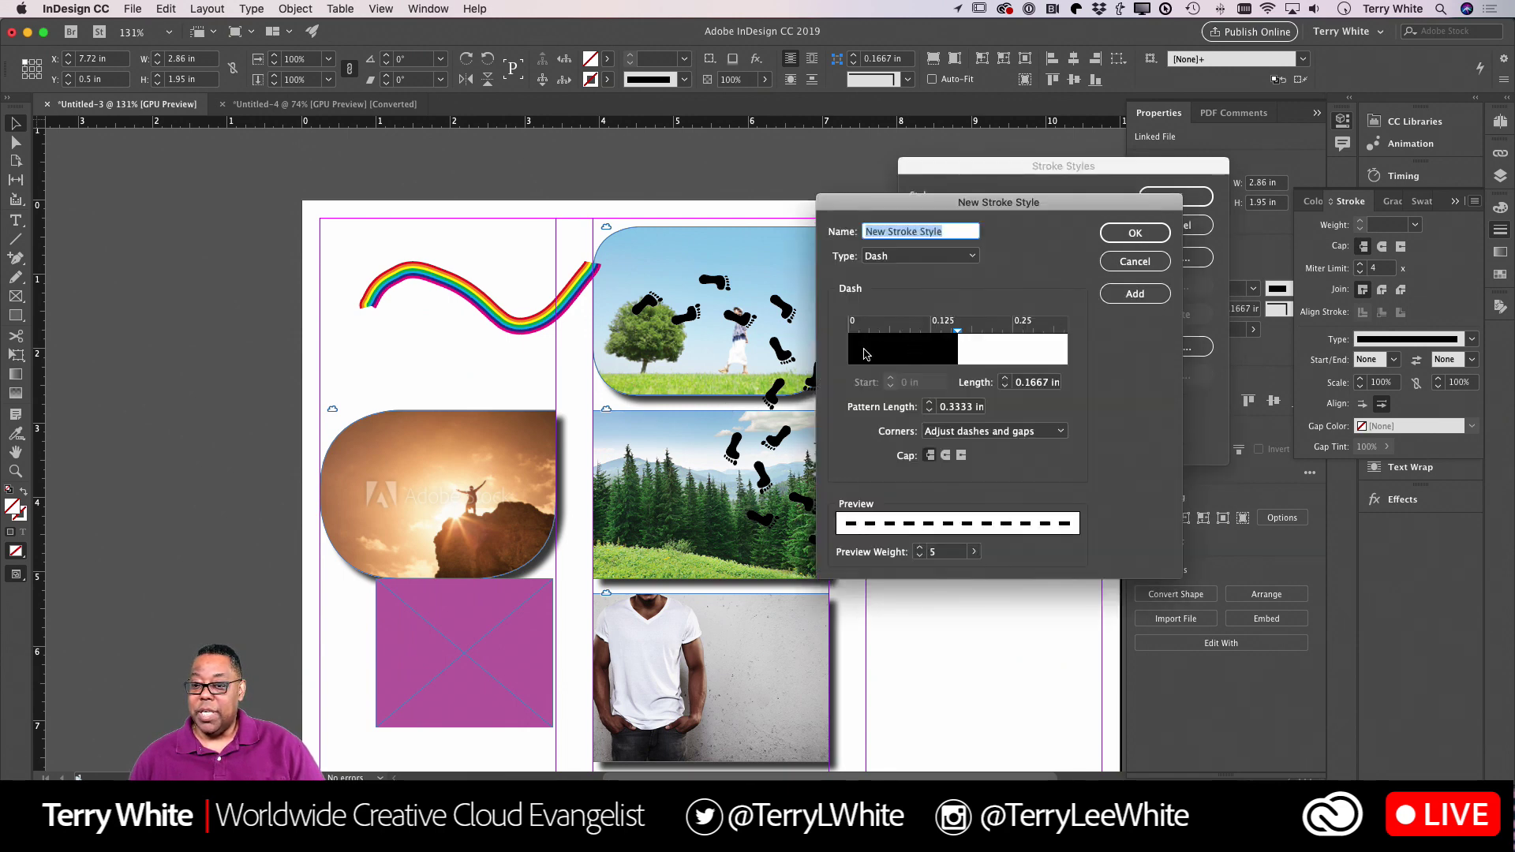
pyautogui.click(919, 256)
pyautogui.click(876, 290)
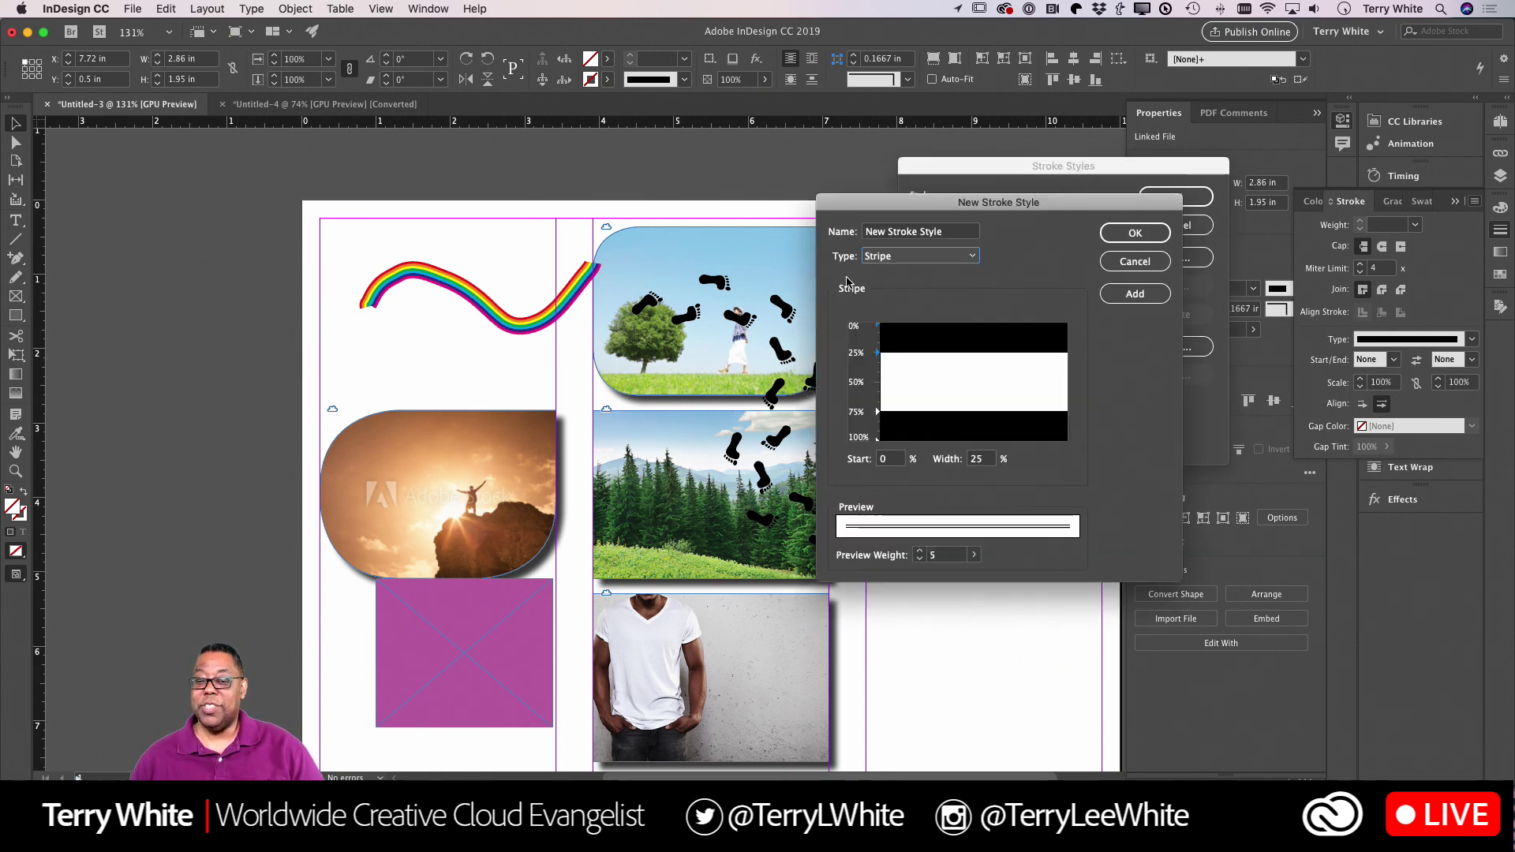
pyautogui.click(967, 258)
pyautogui.click(907, 273)
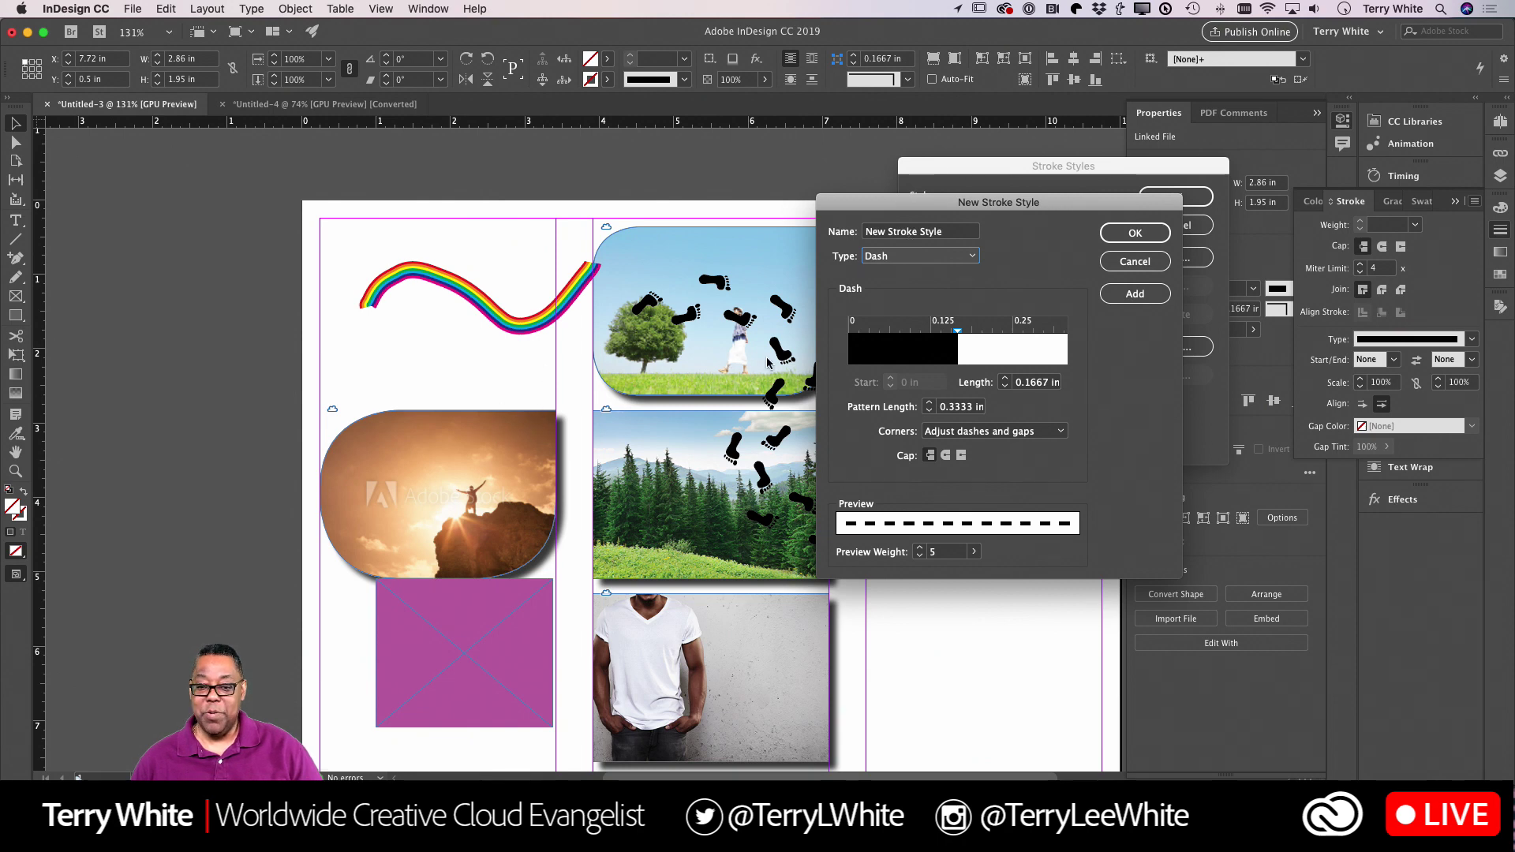
pyautogui.click(1135, 262)
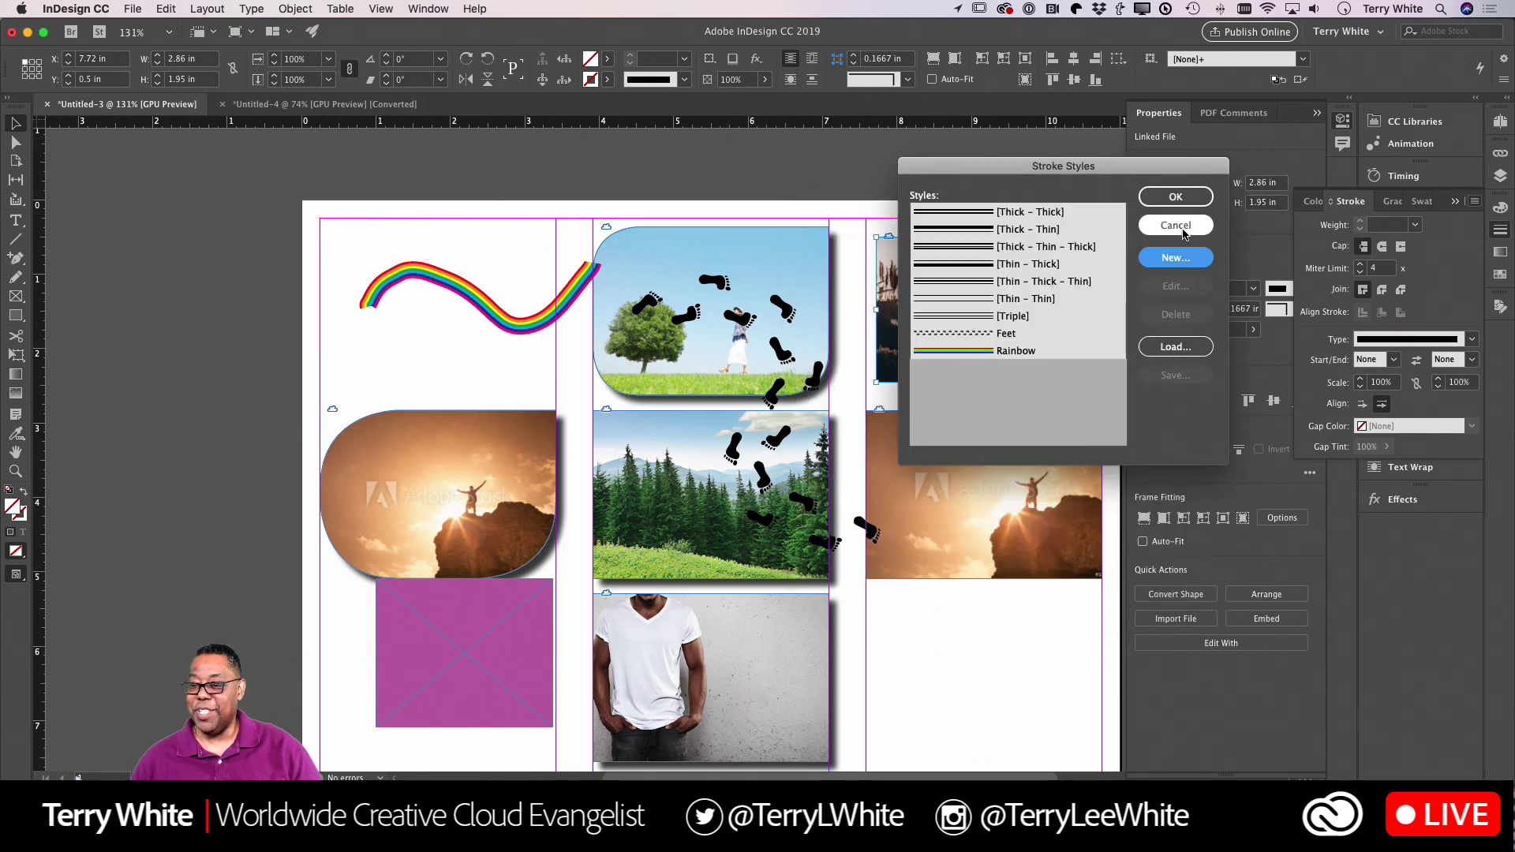
pyautogui.click(1175, 226)
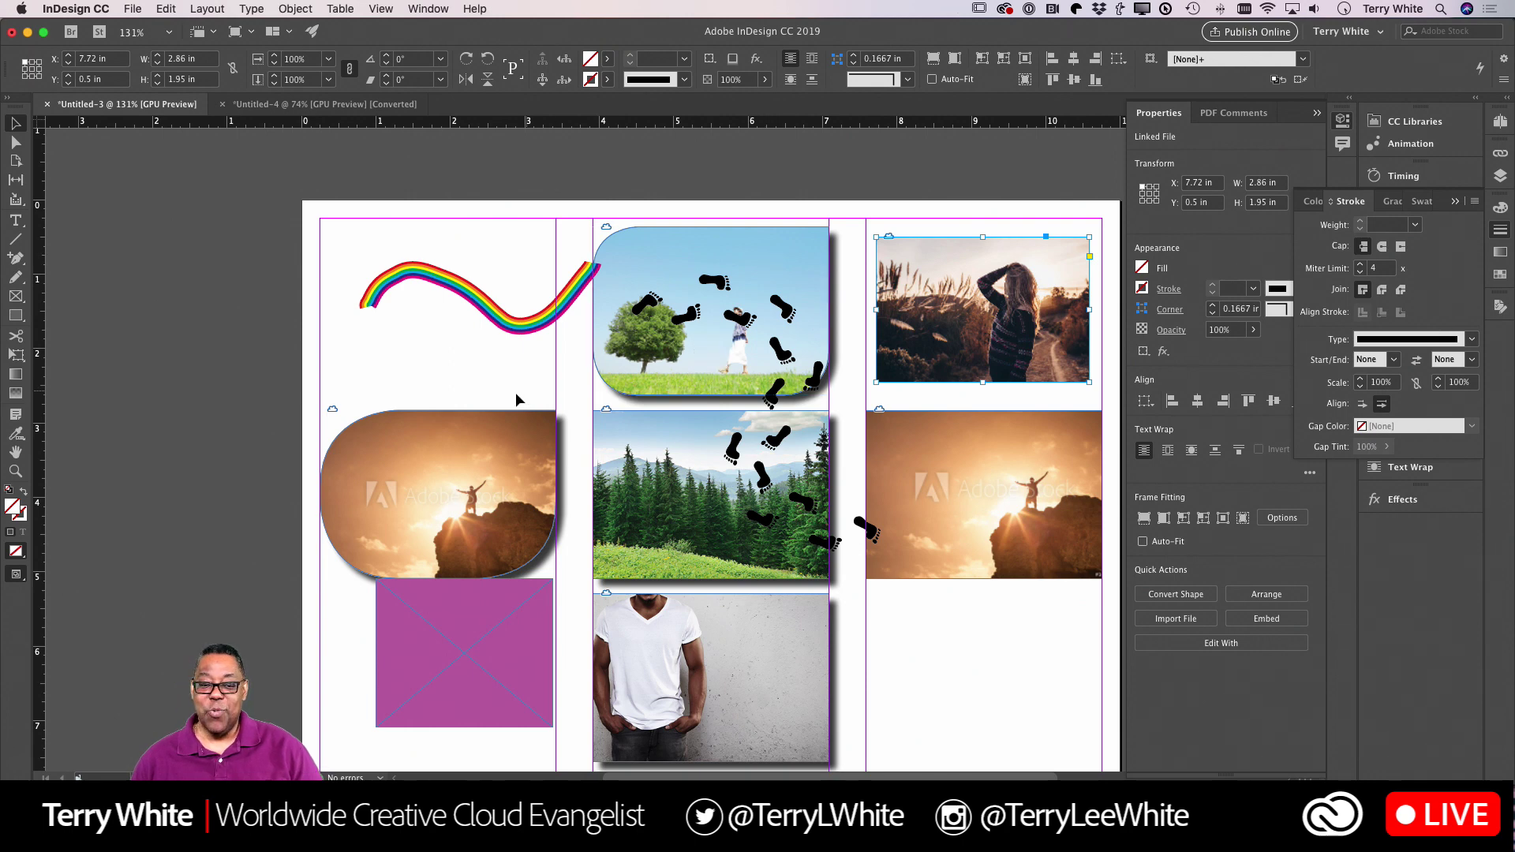
# Draw a rectangle frame about 1.42 × 1.24 in in the third column below the sunset photo.
pyautogui.scroll(-5, 371, 388)
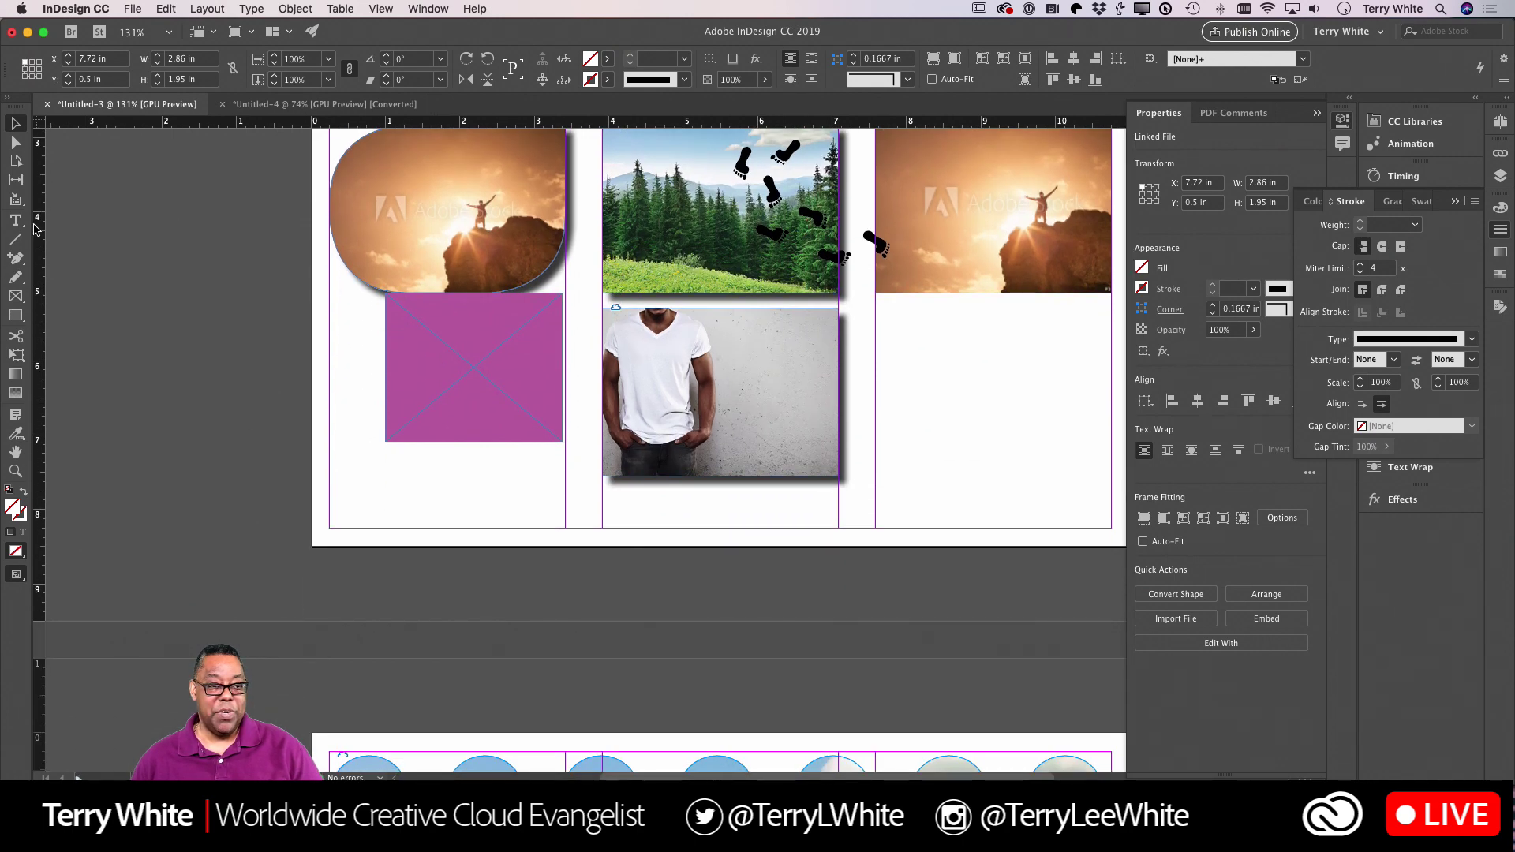
pyautogui.moveTo(16, 296); pyautogui.dragTo(95, 314)
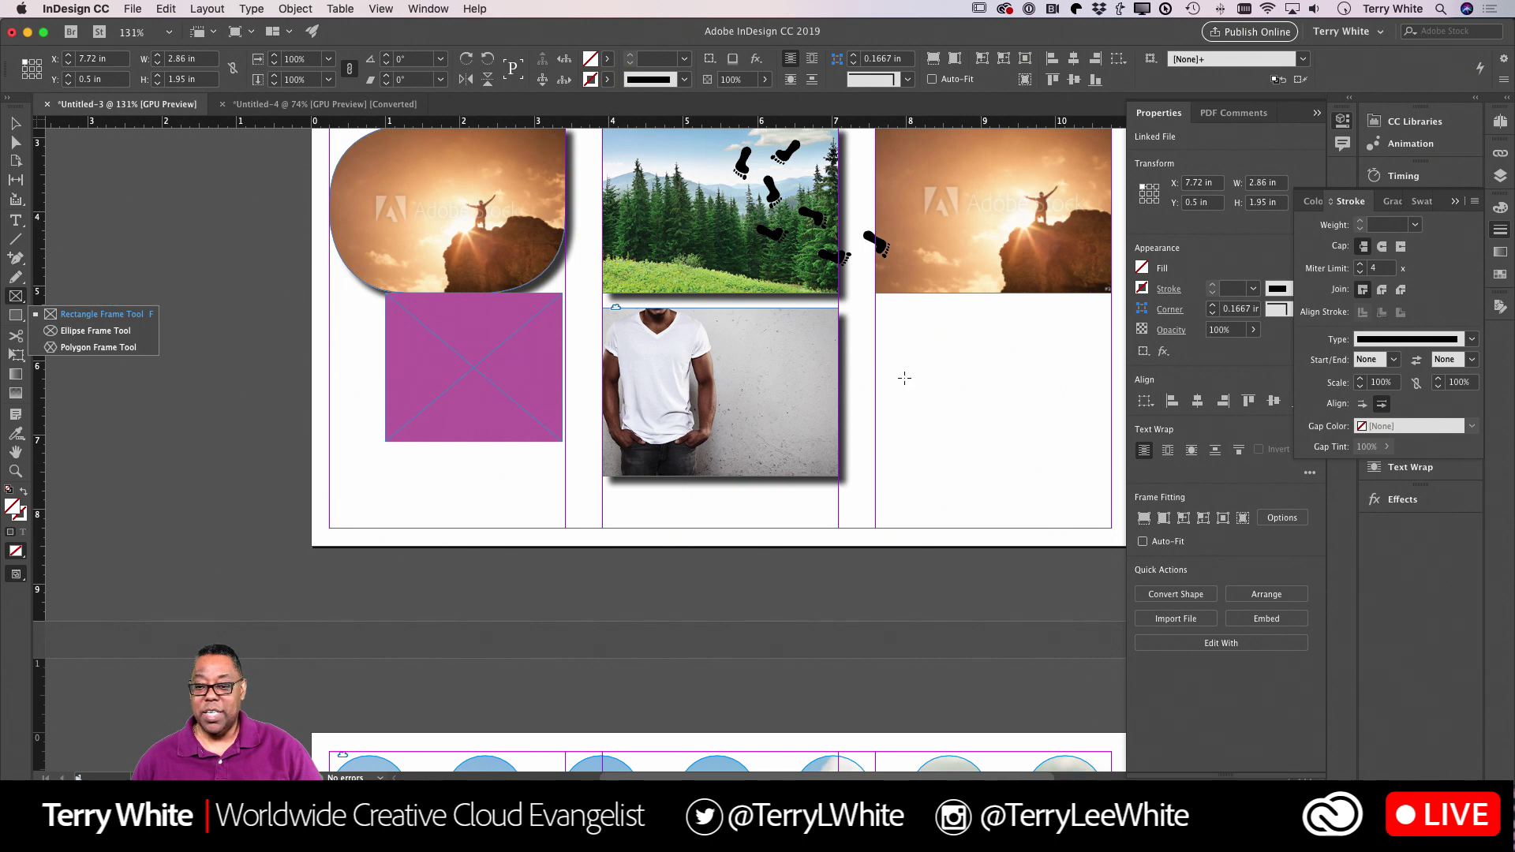
pyautogui.moveTo(905, 378)
pyautogui.mouseDown()
pyautogui.moveTo(1007, 463)
pyautogui.moveTo(963, 508)
pyautogui.moveTo(1082, 399)
pyautogui.moveTo(1055, 412)
pyautogui.mouseUp()
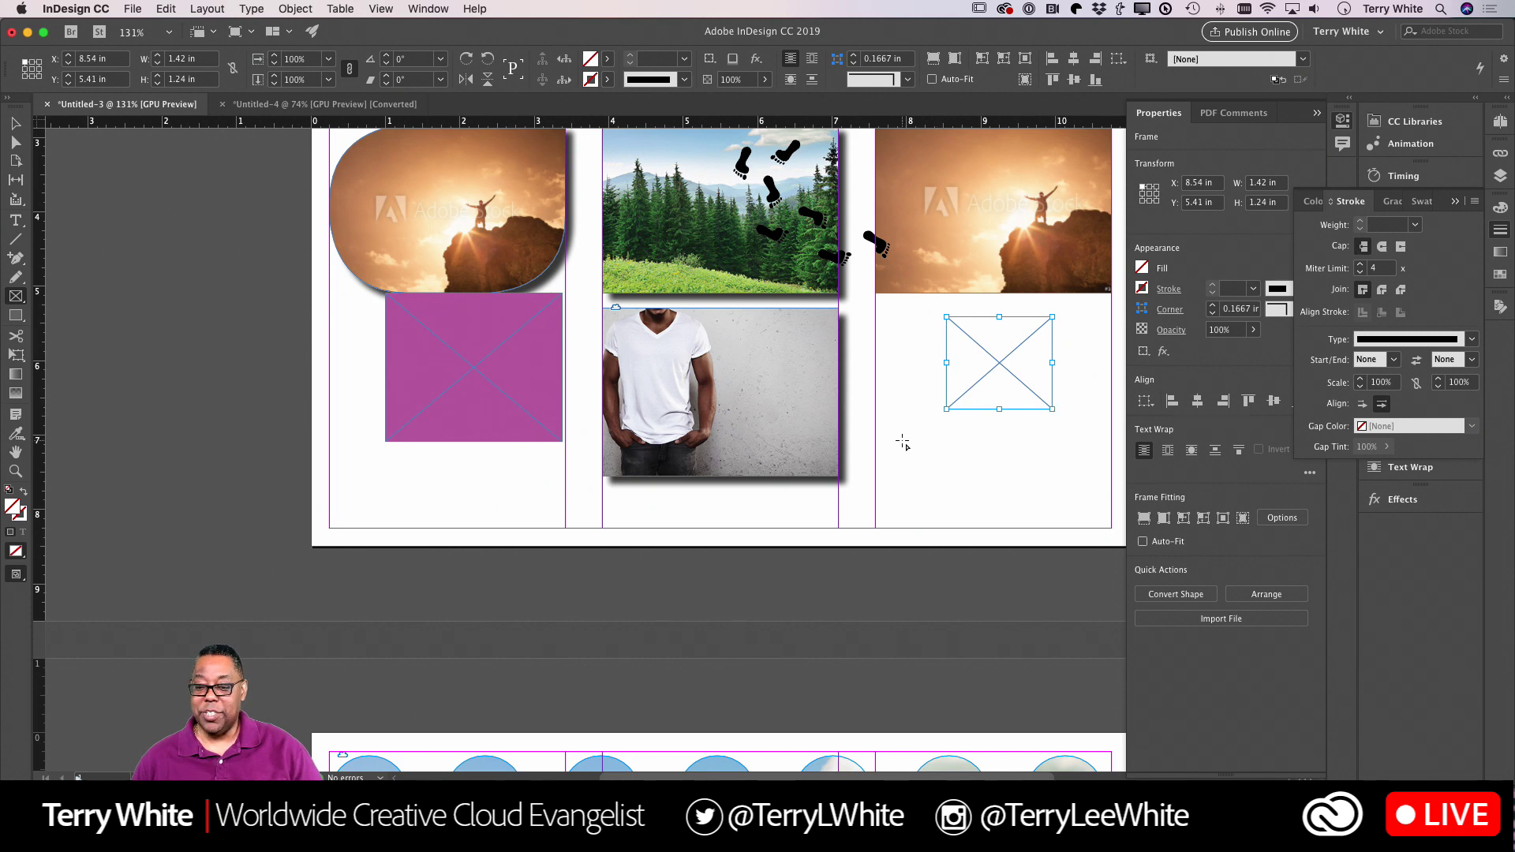
# Draw a four-column, two-row grid of frames about 2.44 × 1.12 in overall below the single frame and combine them into a compound path.
pyautogui.moveTo(902, 442); pyautogui.dragTo(1103, 530)
pyautogui.press('Up')
pyautogui.press('Up')
pyautogui.press('Right')
pyautogui.press('Right')
pyautogui.press('Right')
pyautogui.press('Down')
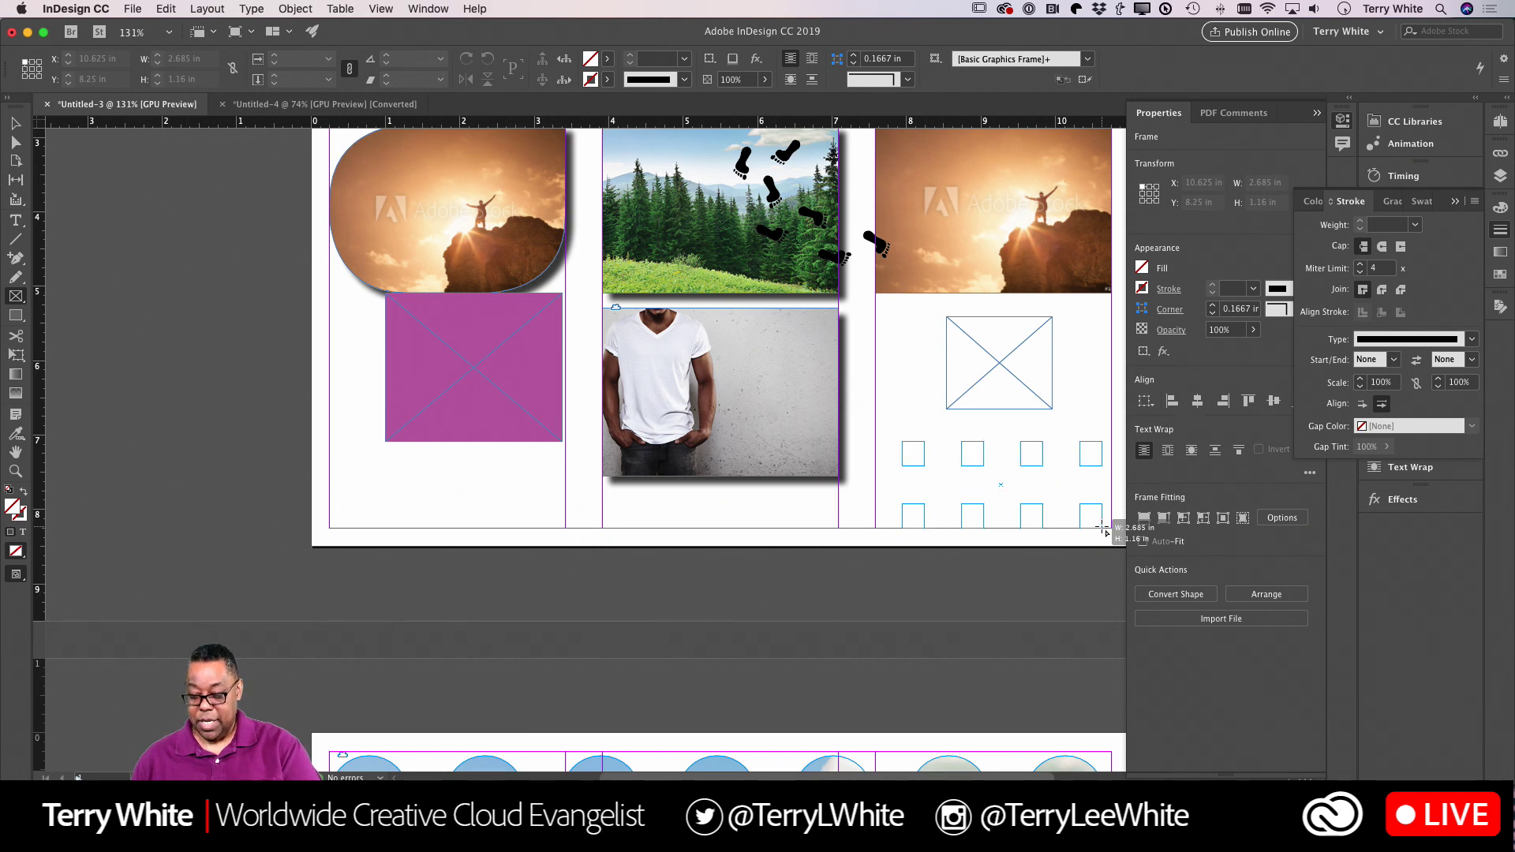
pyautogui.moveTo(1103, 530)
pyautogui.mouseDown()
pyautogui.moveTo(1088, 512)
pyautogui.moveTo(1067, 519)
pyautogui.moveTo(1083, 525)
pyautogui.mouseUp()
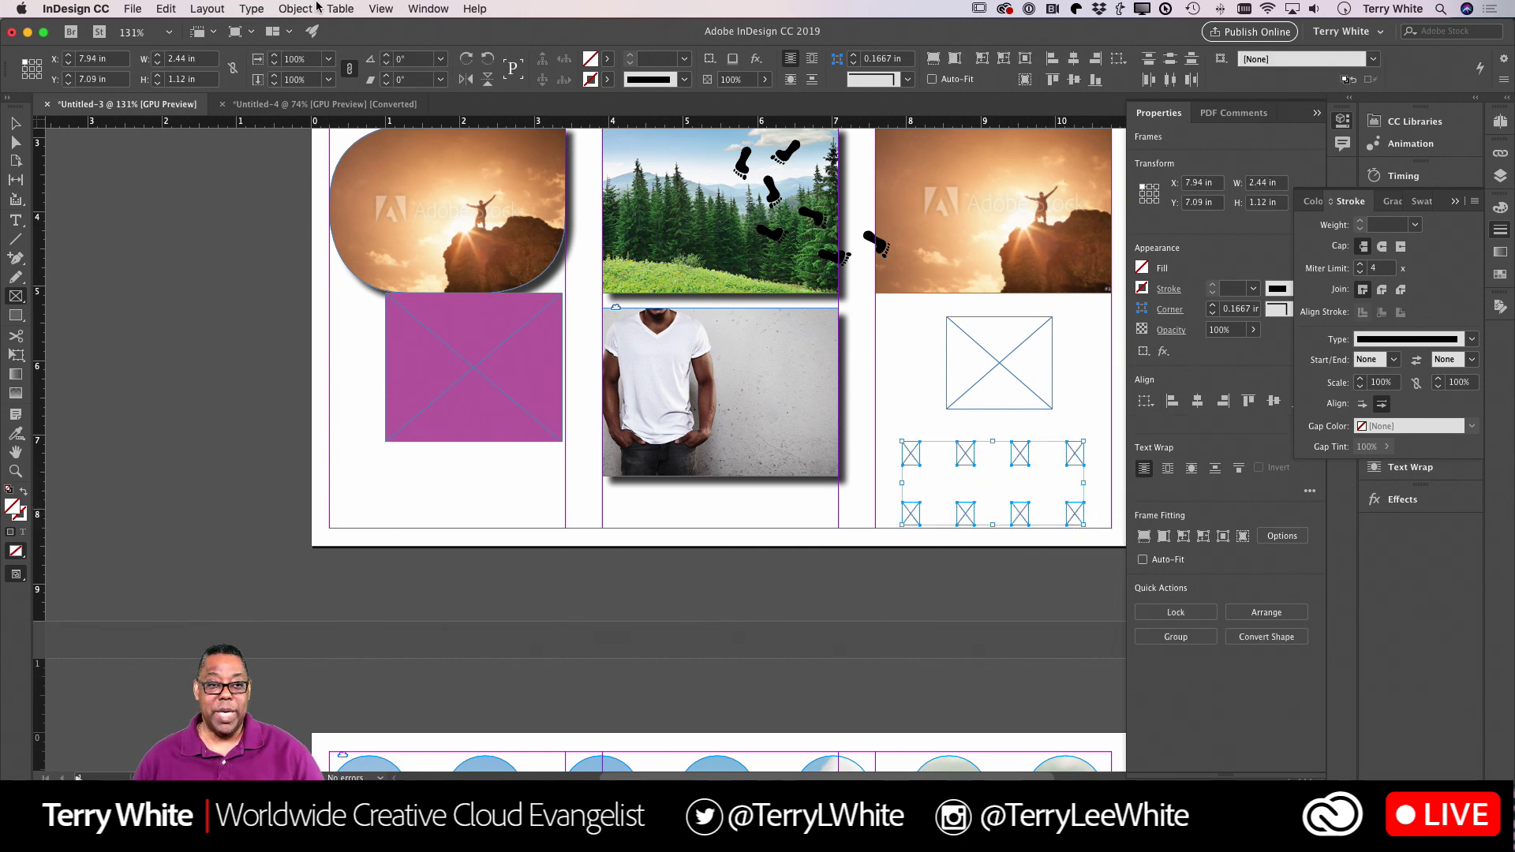
pyautogui.press('super+8')
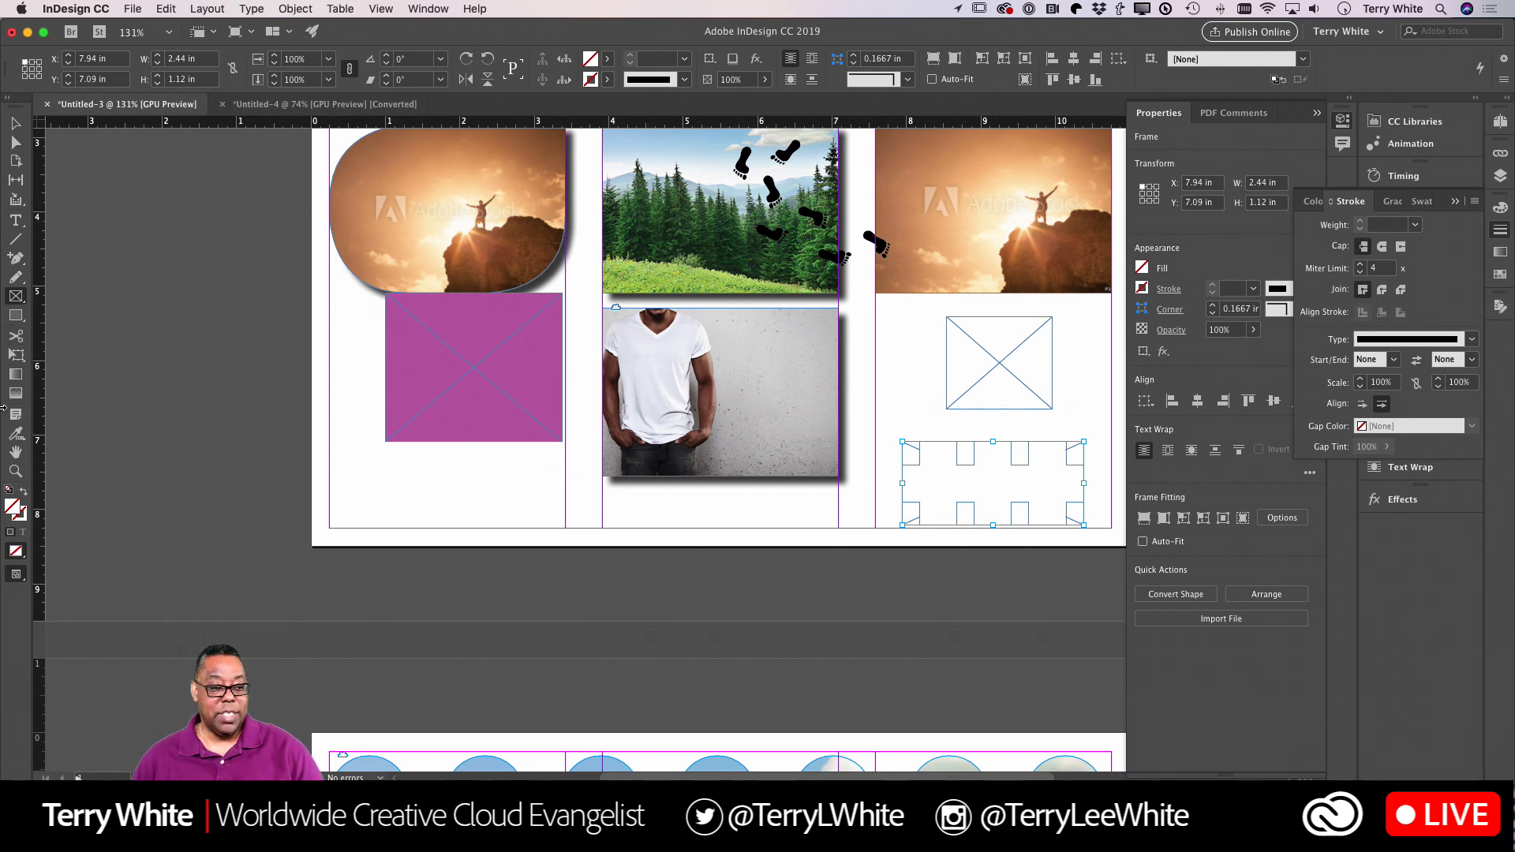
# View the Color Picker with the compound frame selected and cancel it.
pyautogui.doubleClick(12, 511)
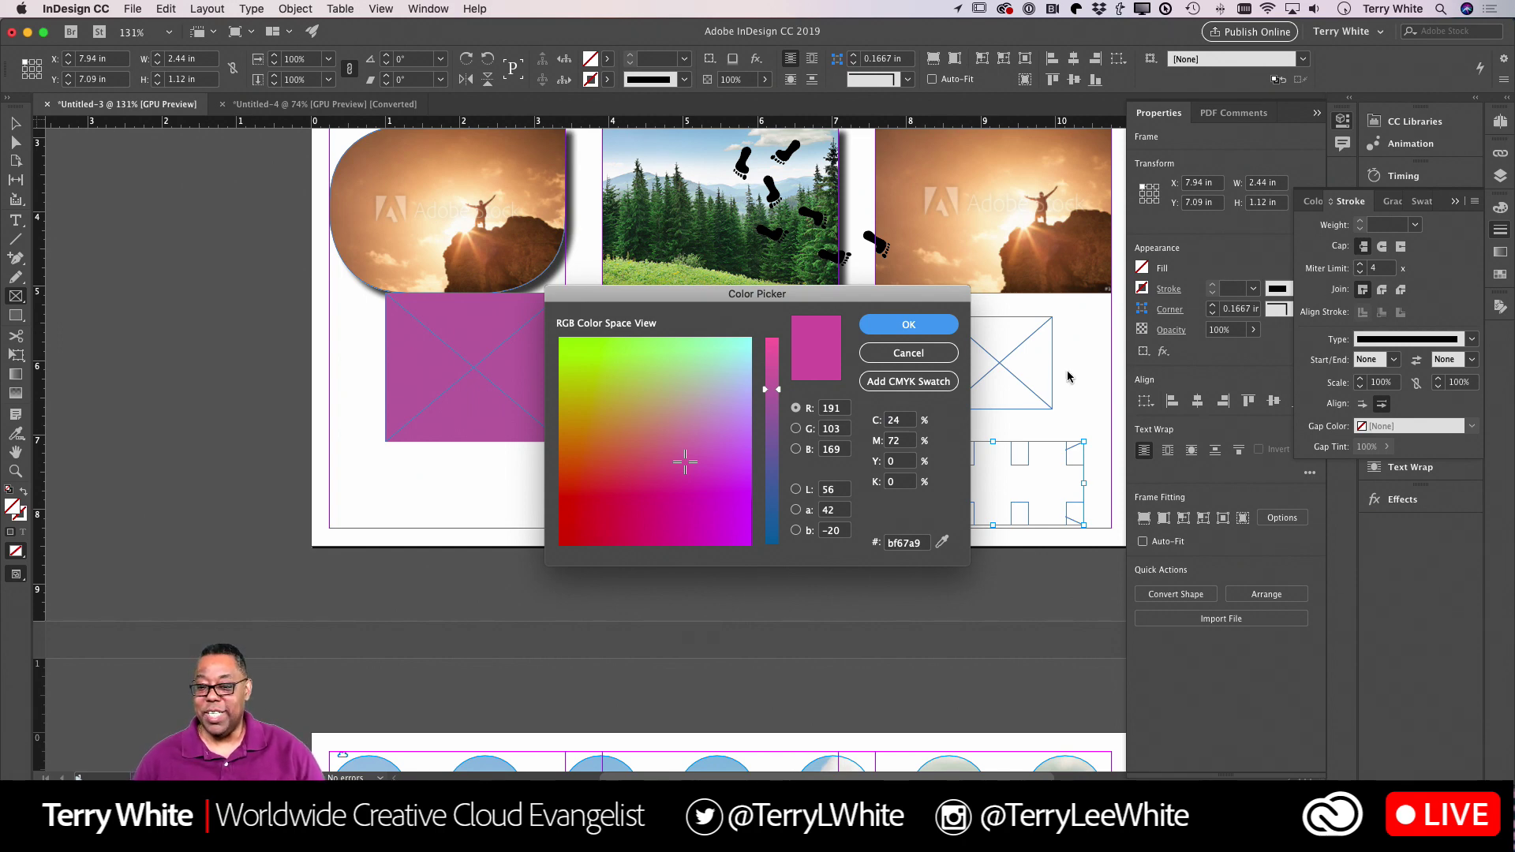
pyautogui.click(908, 354)
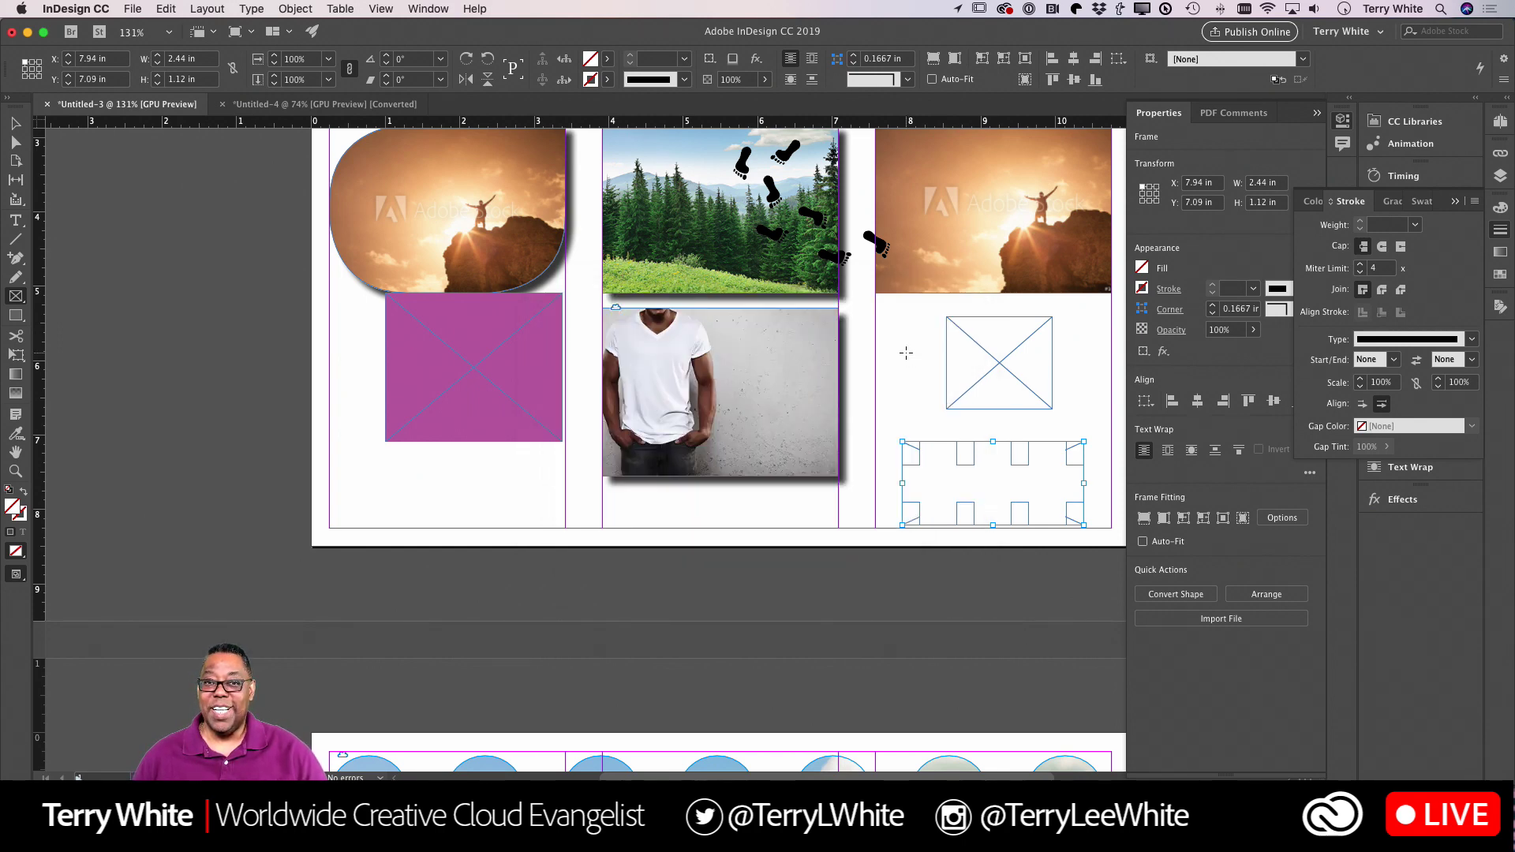